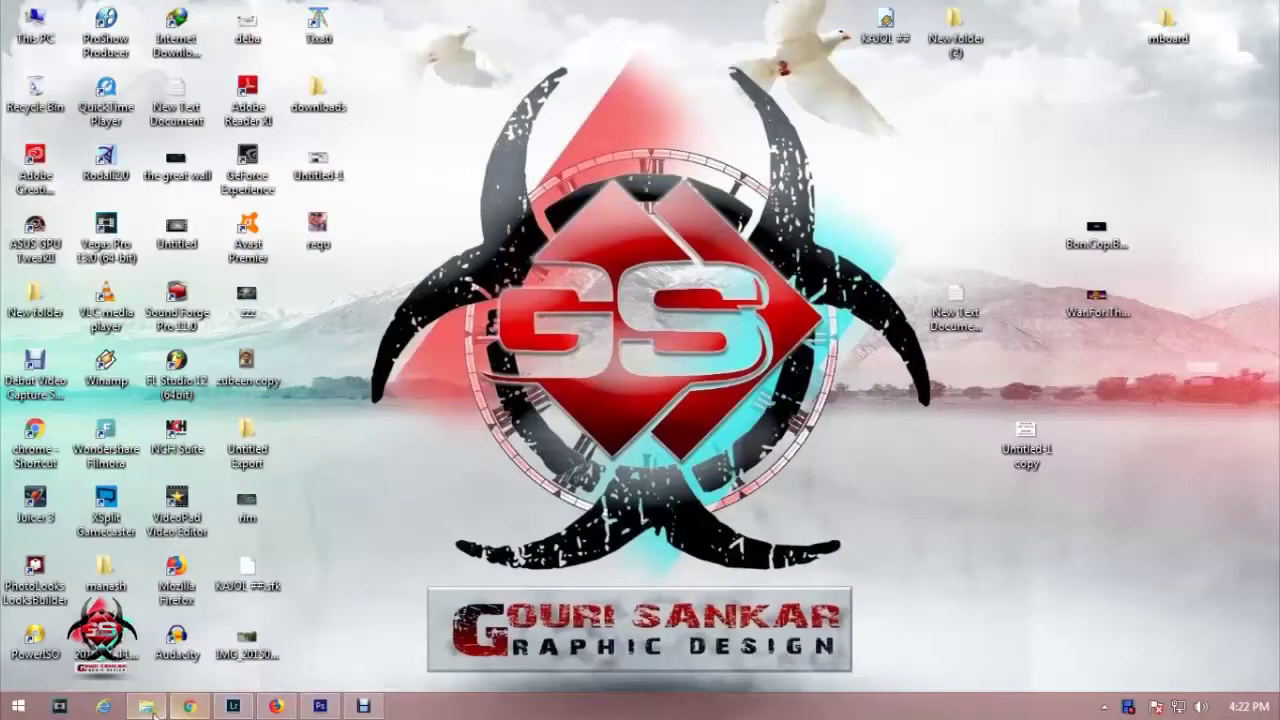
Step: Open popham_stock_11_by_stock7000.jpg from the MODEL\10 folder in Adobe Photoshop CS6
{"action": "left_click", "coordinate": [147, 708]}
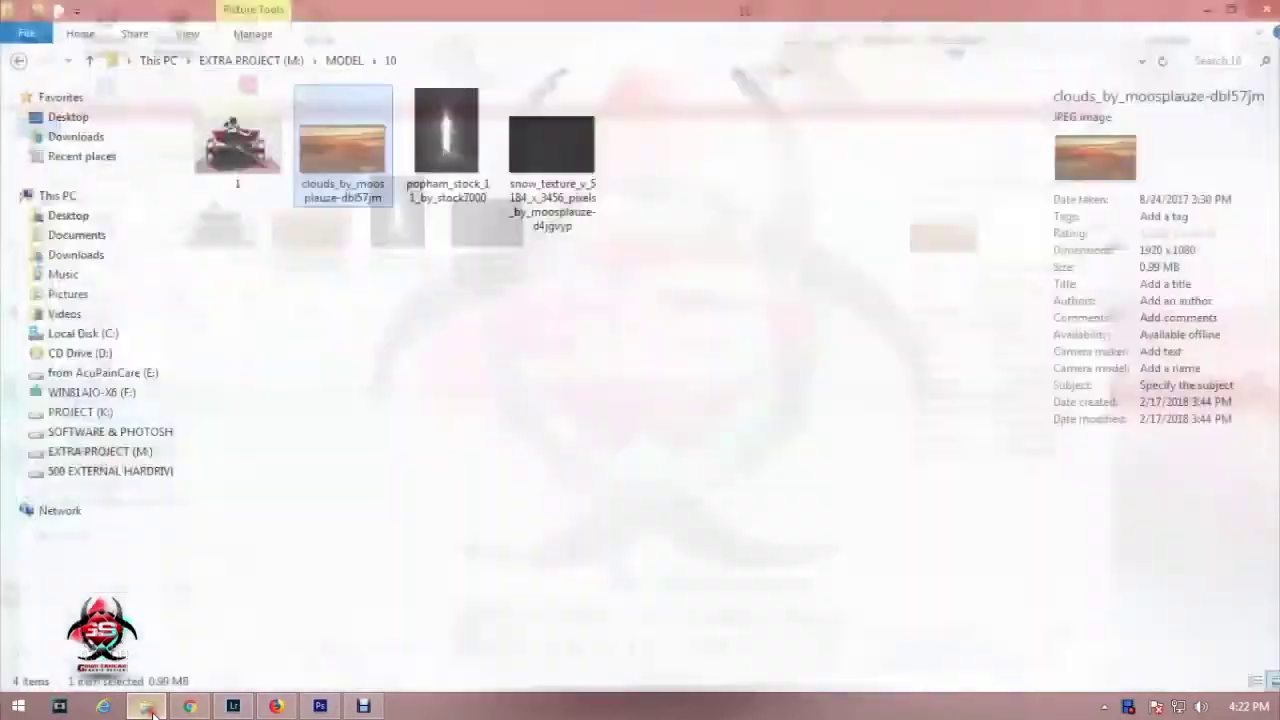
{"action": "left_click", "coordinate": [392, 296]}
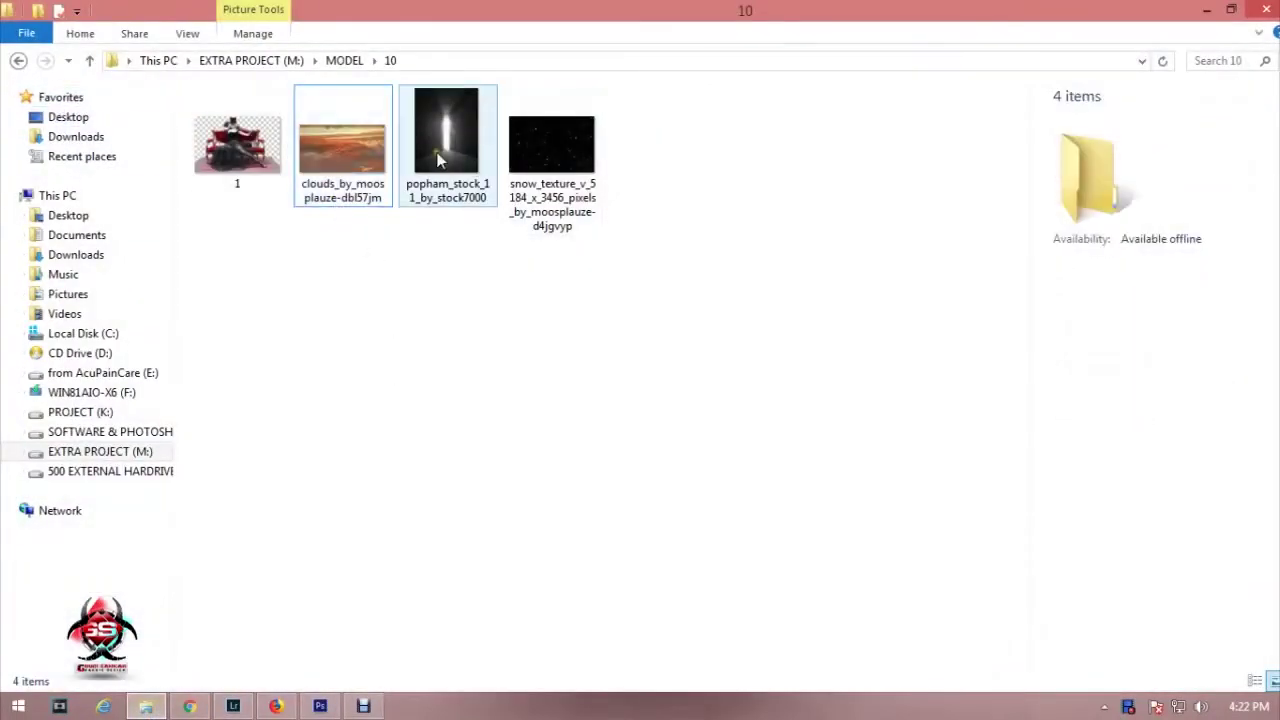
{"action": "right_click", "coordinate": [437, 160]}
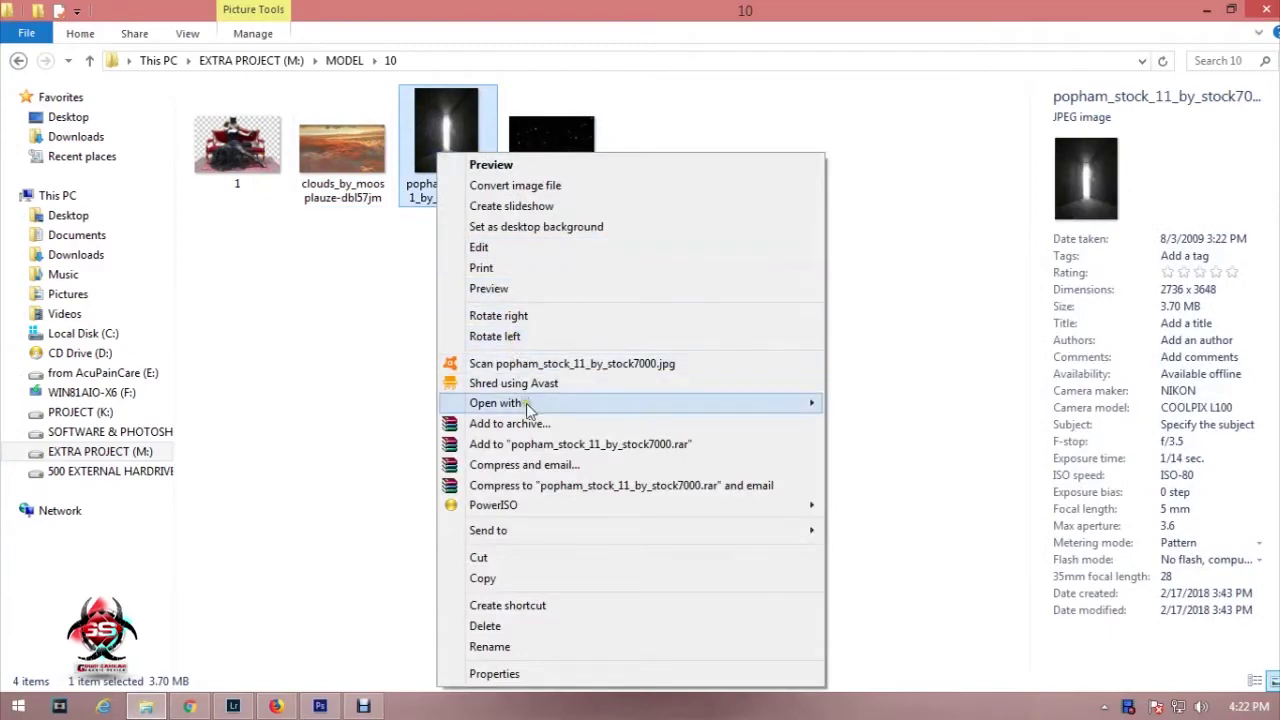
{"action": "mouse_move", "coordinate": [496, 403]}
{"action": "left_click", "coordinate": [870, 526]}
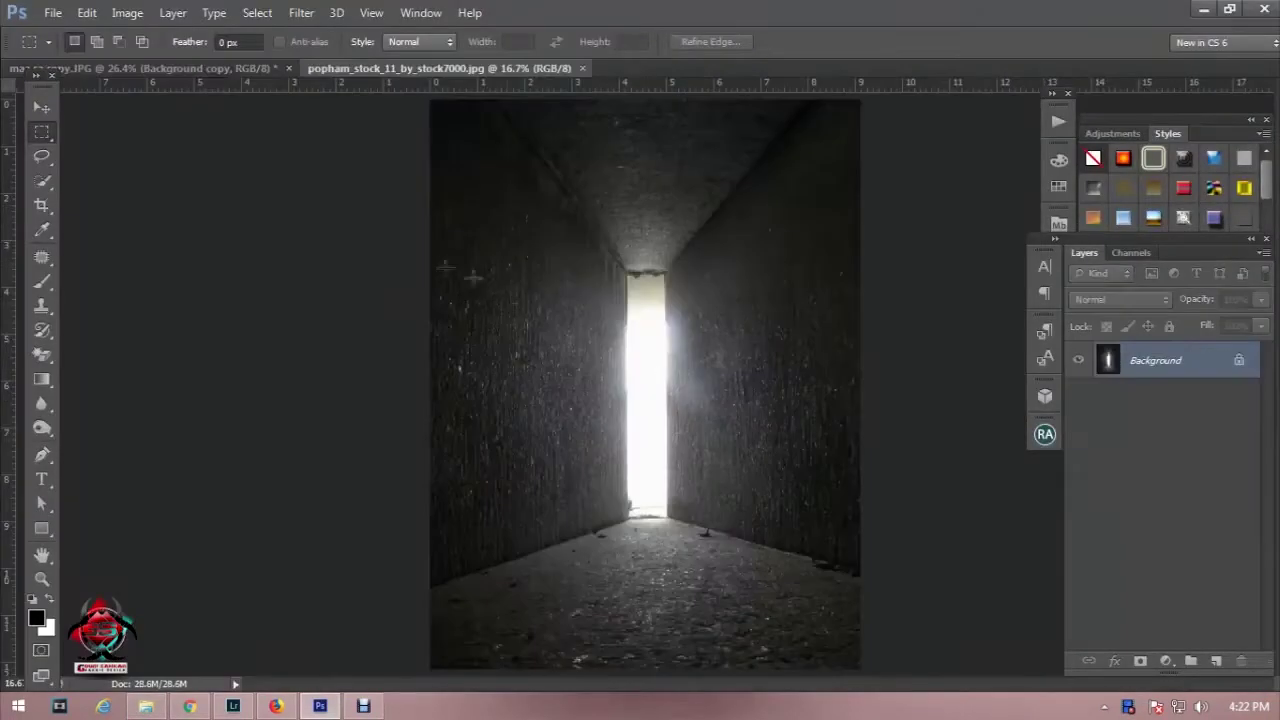
Step: Create a blank white 3000 × 1800 px document at 200 pixels/inch
{"action": "left_click", "coordinate": [50, 13]}
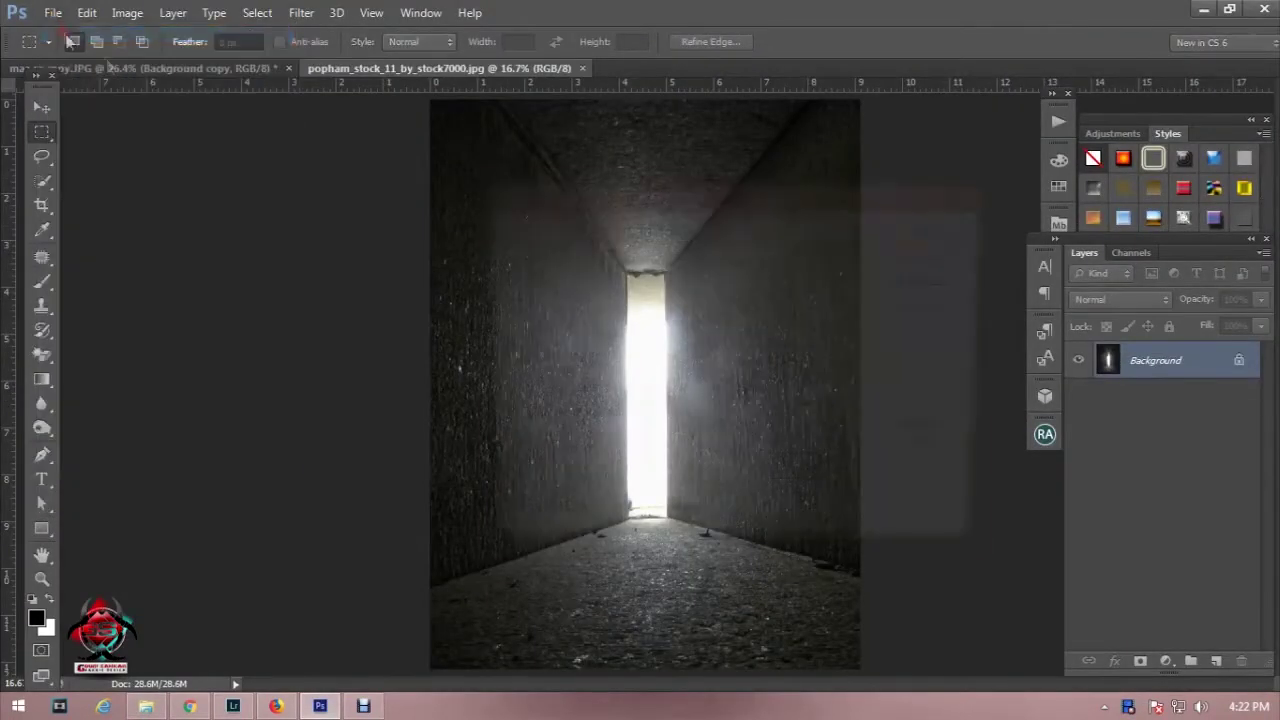
{"action": "left_click", "coordinate": [612, 309]}
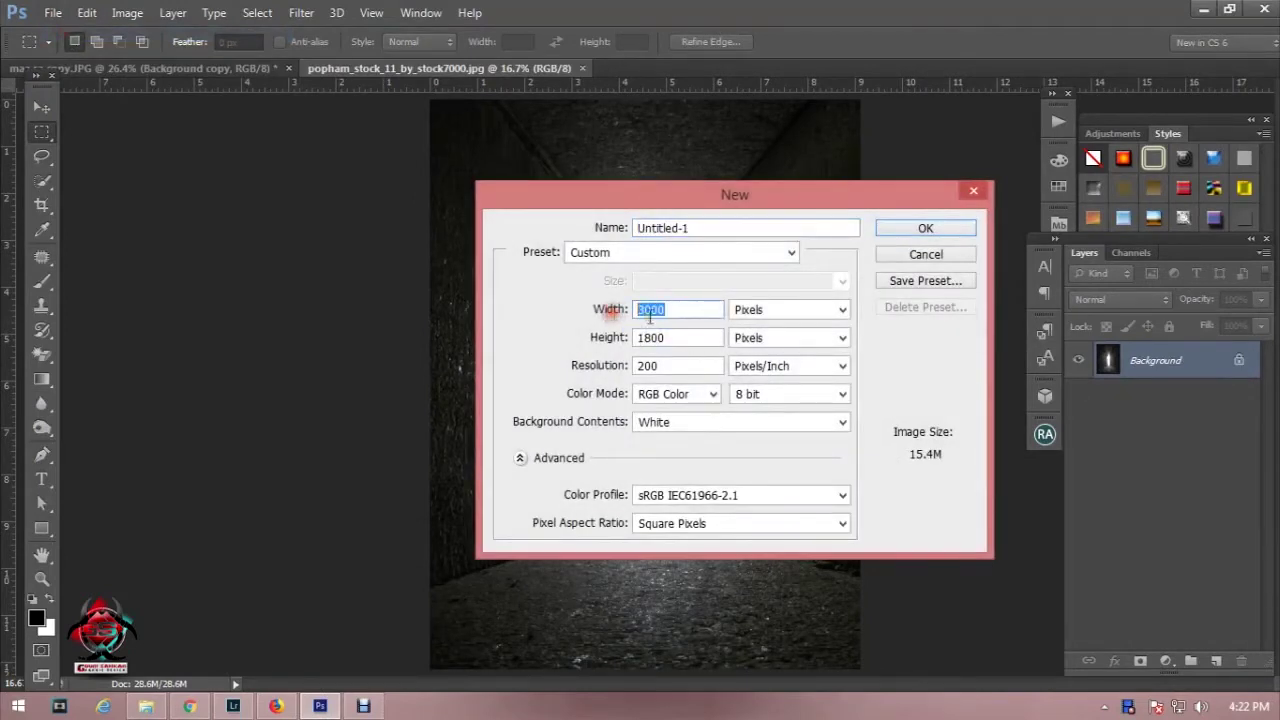
{"action": "left_click", "coordinate": [620, 337]}
{"action": "left_click", "coordinate": [625, 366]}
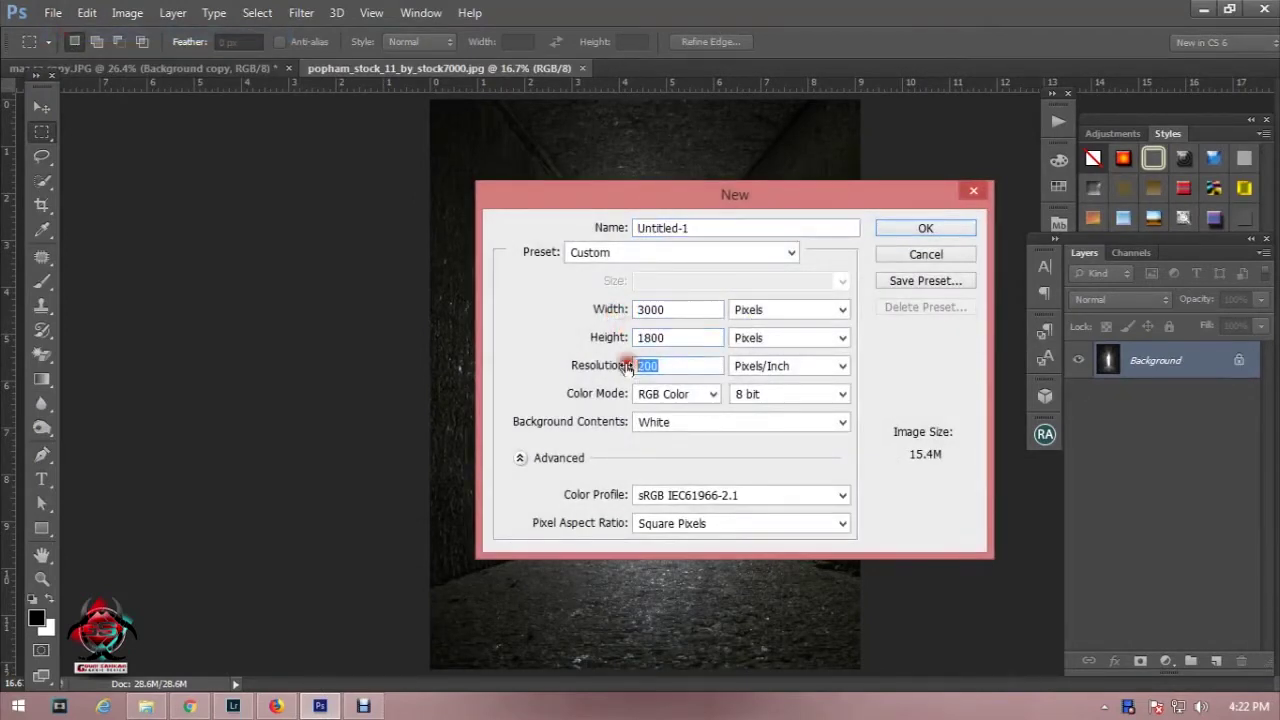
{"action": "left_click", "coordinate": [917, 226]}
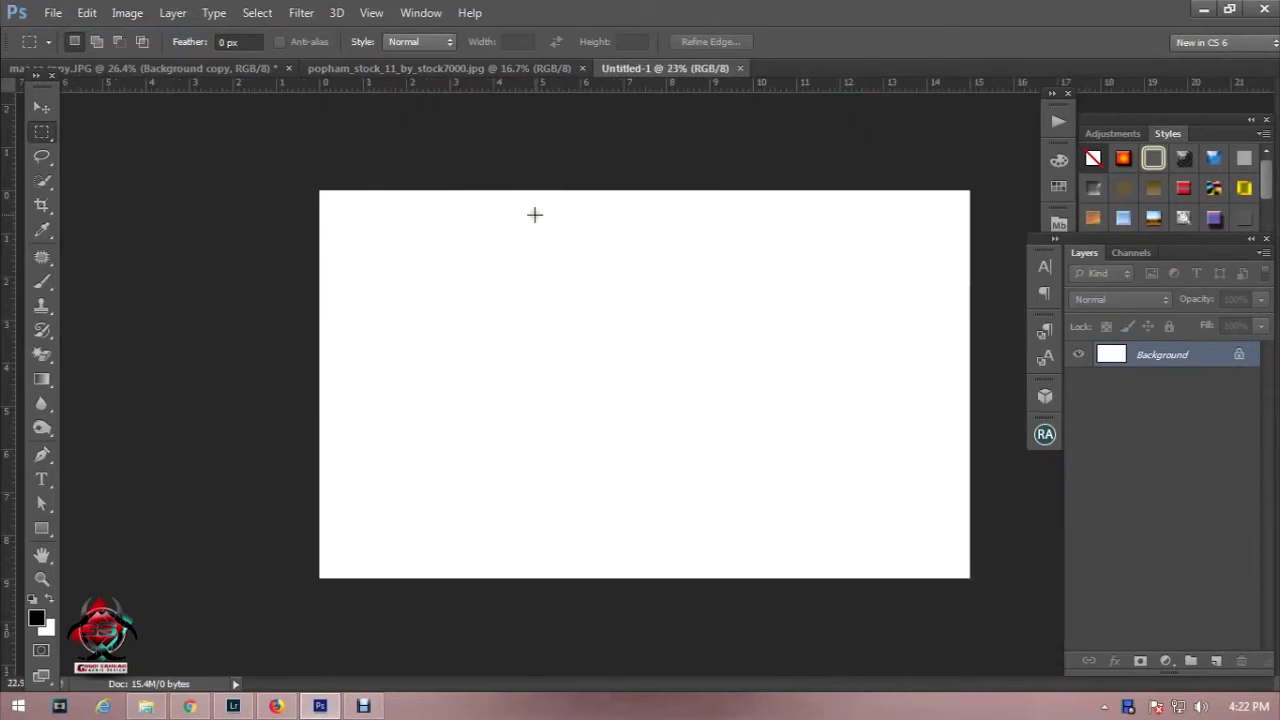
Step: Return to the corridor photo with the Move tool selected
{"action": "scroll", "coordinate": [534, 220], "scroll_direction": "down", "scroll_amount": 2}
{"action": "scroll", "coordinate": [534, 230], "scroll_direction": "up", "scroll_amount": 1}
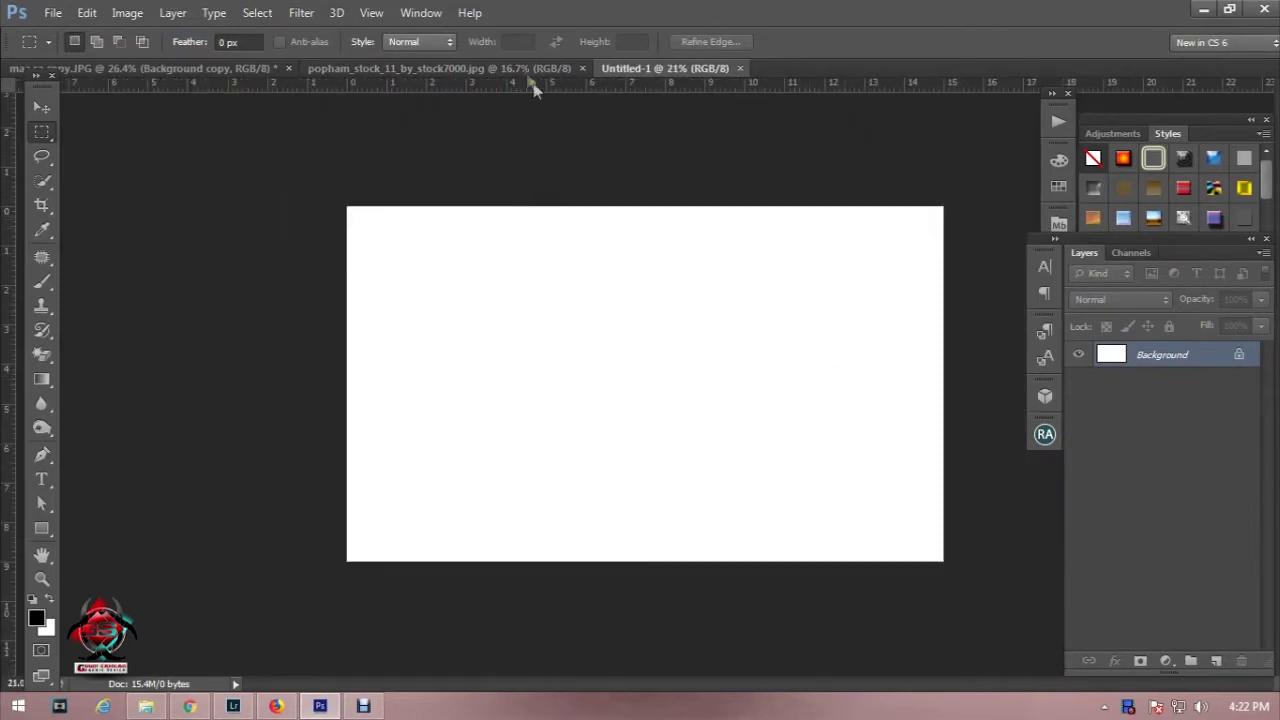
{"action": "left_click", "coordinate": [521, 68]}
{"action": "left_click", "coordinate": [41, 106]}
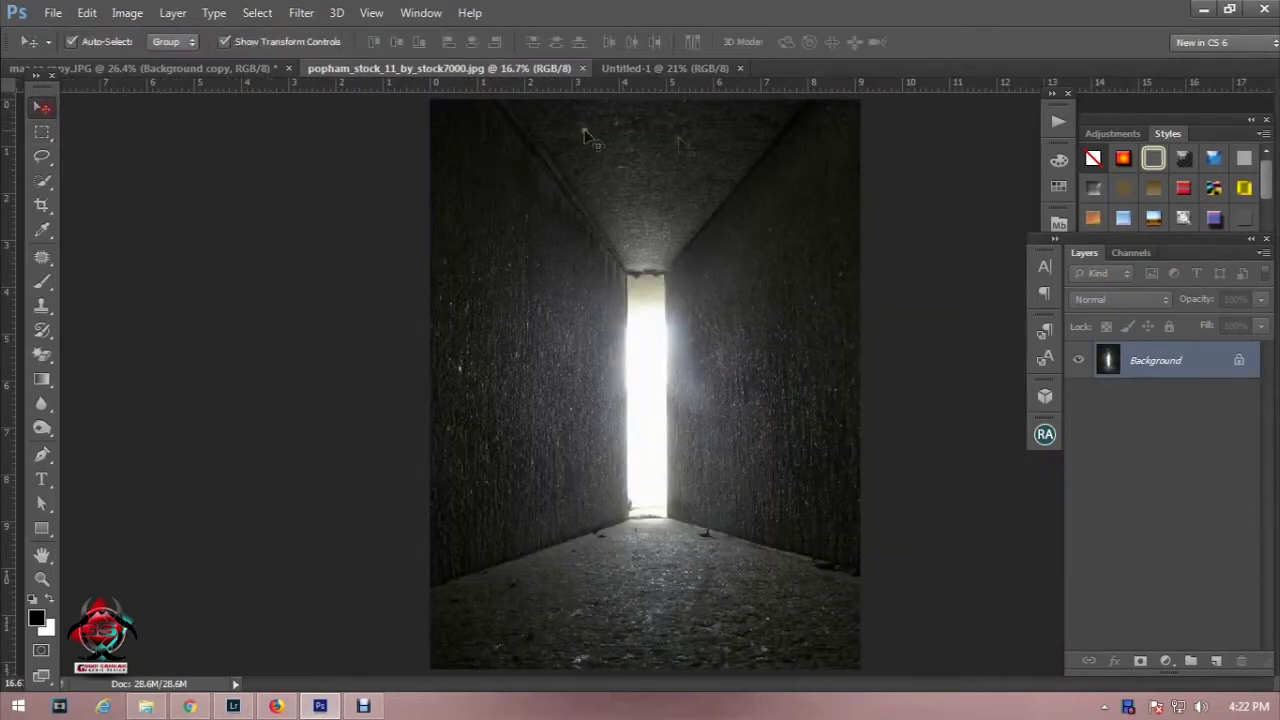
Step: Drag the corridor photo into Untitled-1 as Layer 1 and stretch it across the canvas
{"action": "left_click_drag", "start_coordinate": [615, 237], "coordinate": [645, 63]}
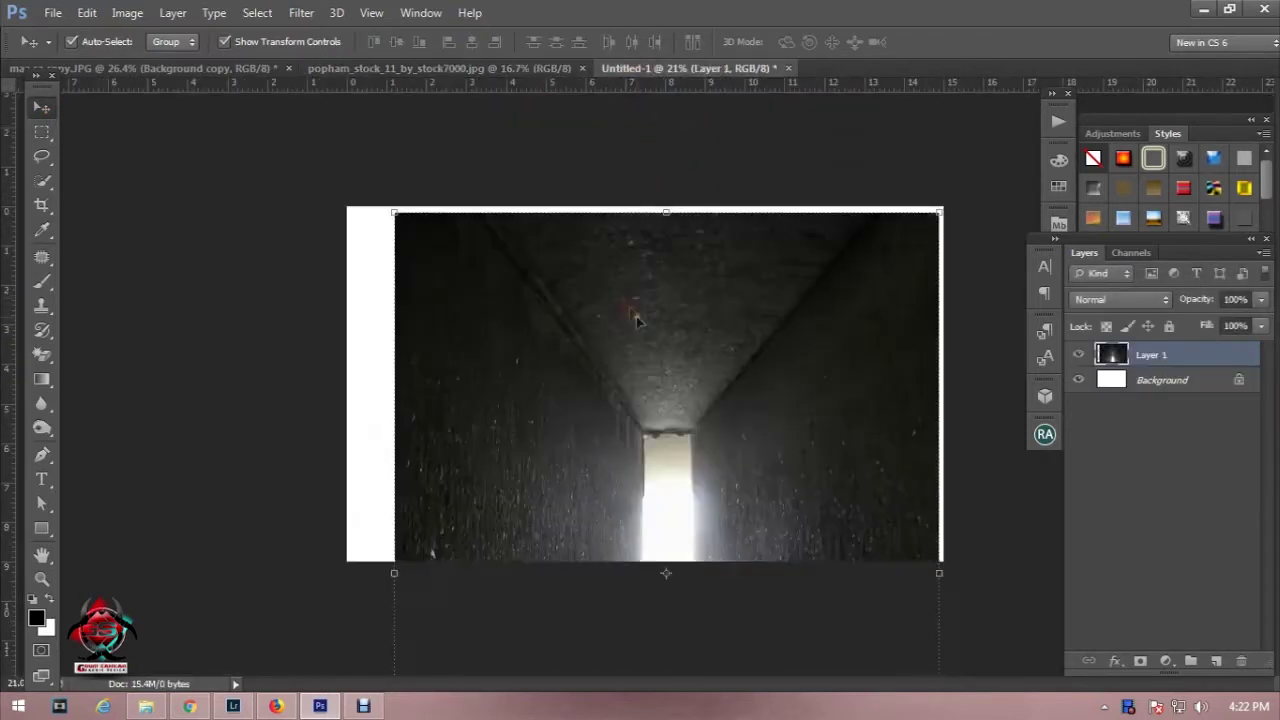
{"action": "left_click_drag", "start_coordinate": [645, 65], "coordinate": [640, 328]}
{"action": "key", "text": "ctrl+t"}
{"action": "key", "text": "ctrl+0"}
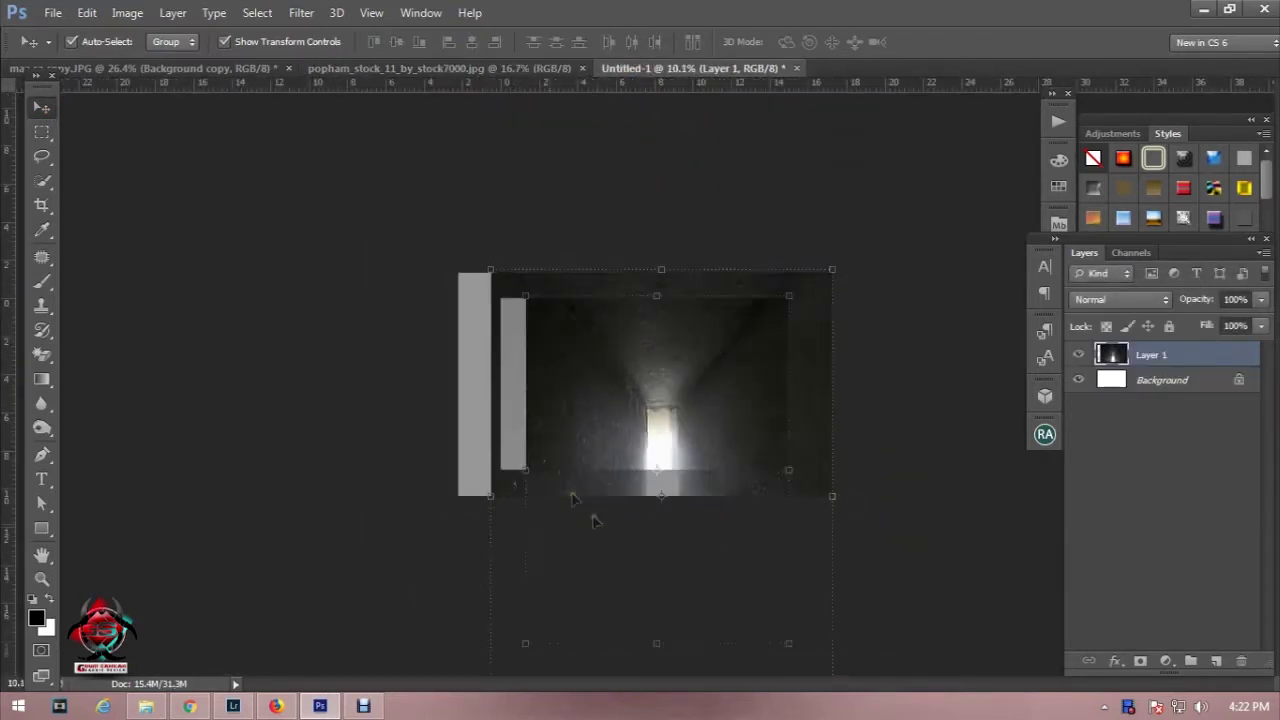
{"action": "left_click_drag", "start_coordinate": [657, 643], "coordinate": [649, 471]}
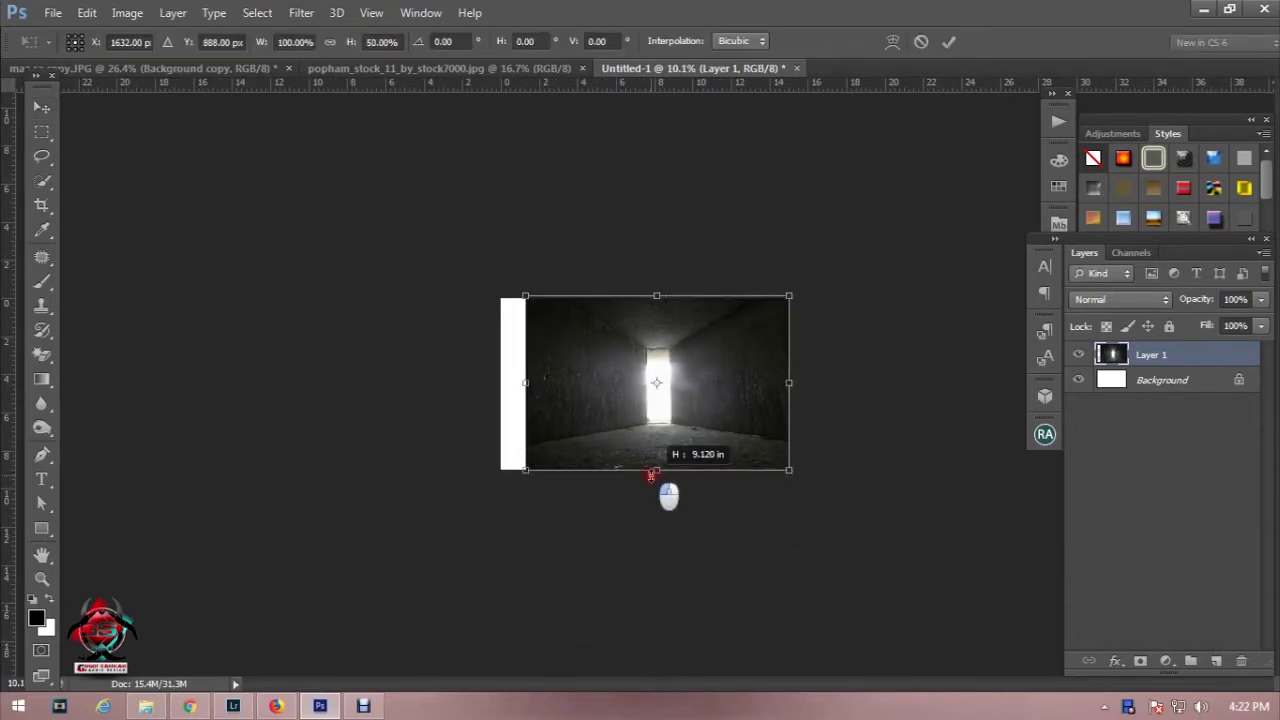
{"action": "left_click_drag", "start_coordinate": [525, 383], "coordinate": [508, 381]}
{"action": "scroll", "coordinate": [645, 385], "scroll_direction": "up", "scroll_amount": 1}
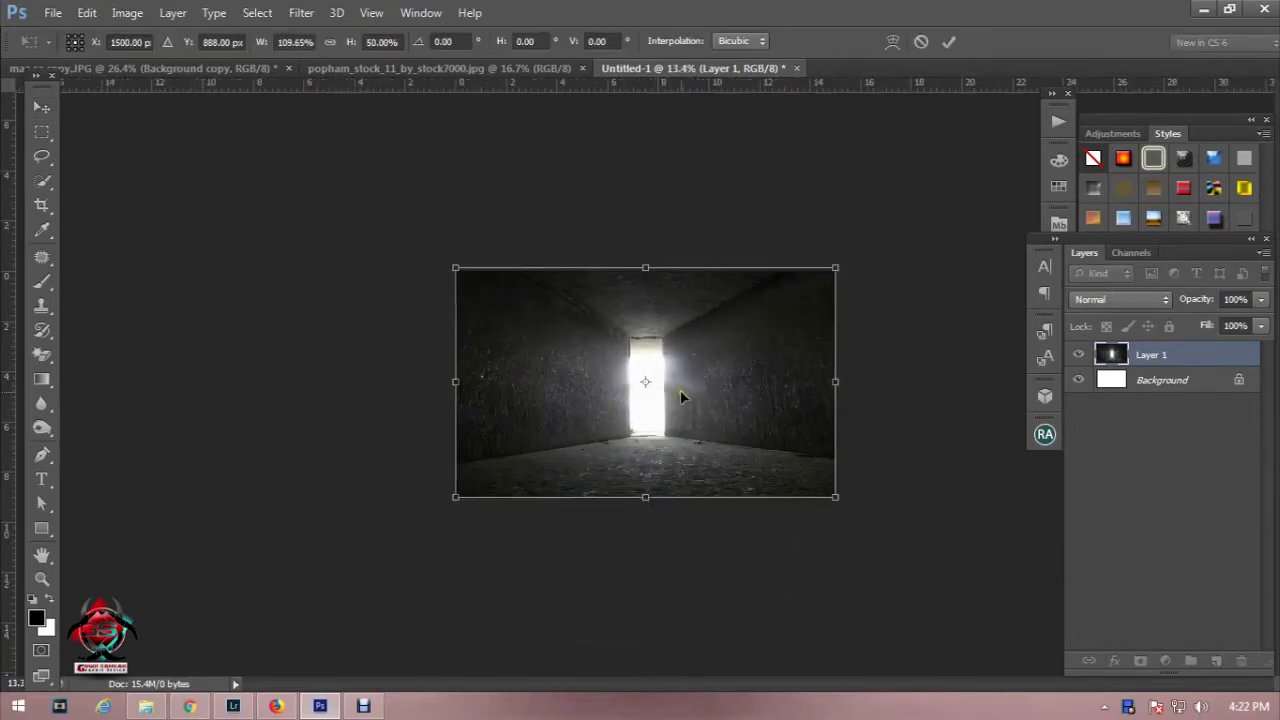
{"action": "scroll", "coordinate": [645, 382], "scroll_direction": "up", "scroll_amount": 3}
{"action": "double_click", "coordinate": [701, 379]}
{"action": "scroll", "coordinate": [708, 386], "scroll_direction": "up", "scroll_amount": 2}
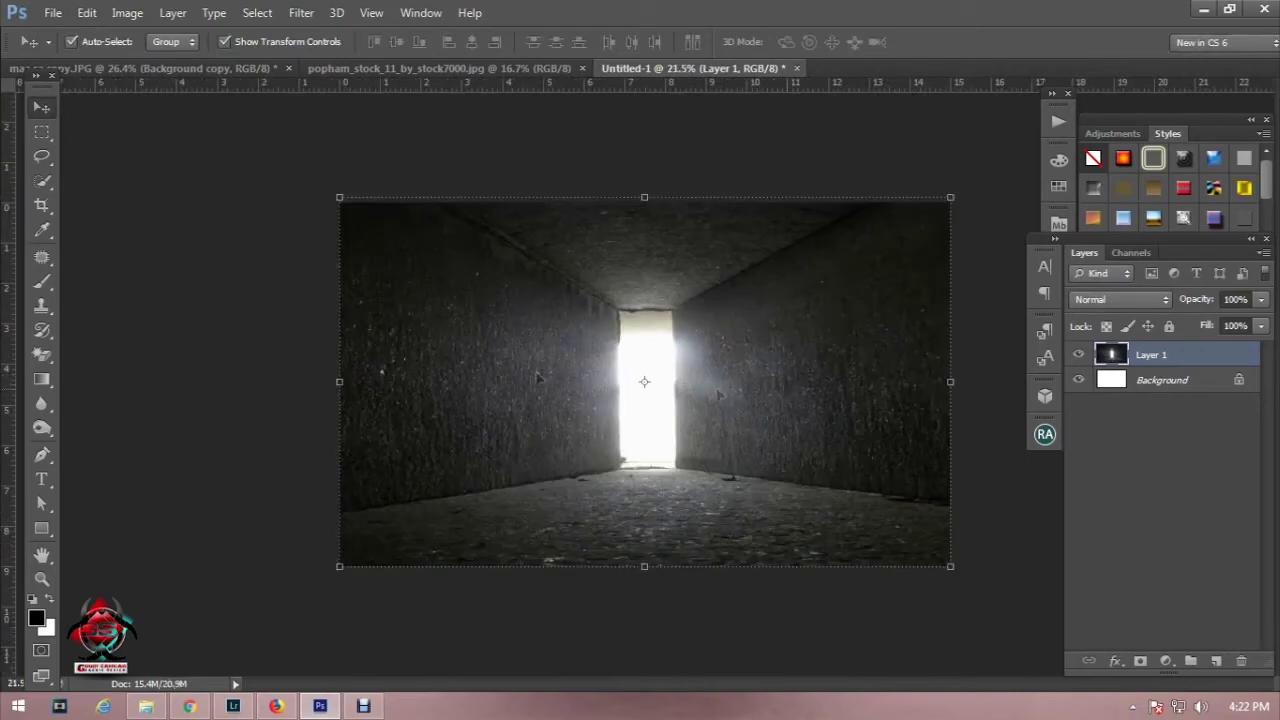
{"action": "left_click", "coordinate": [126, 14]}
{"action": "mouse_move", "coordinate": [156, 61]}
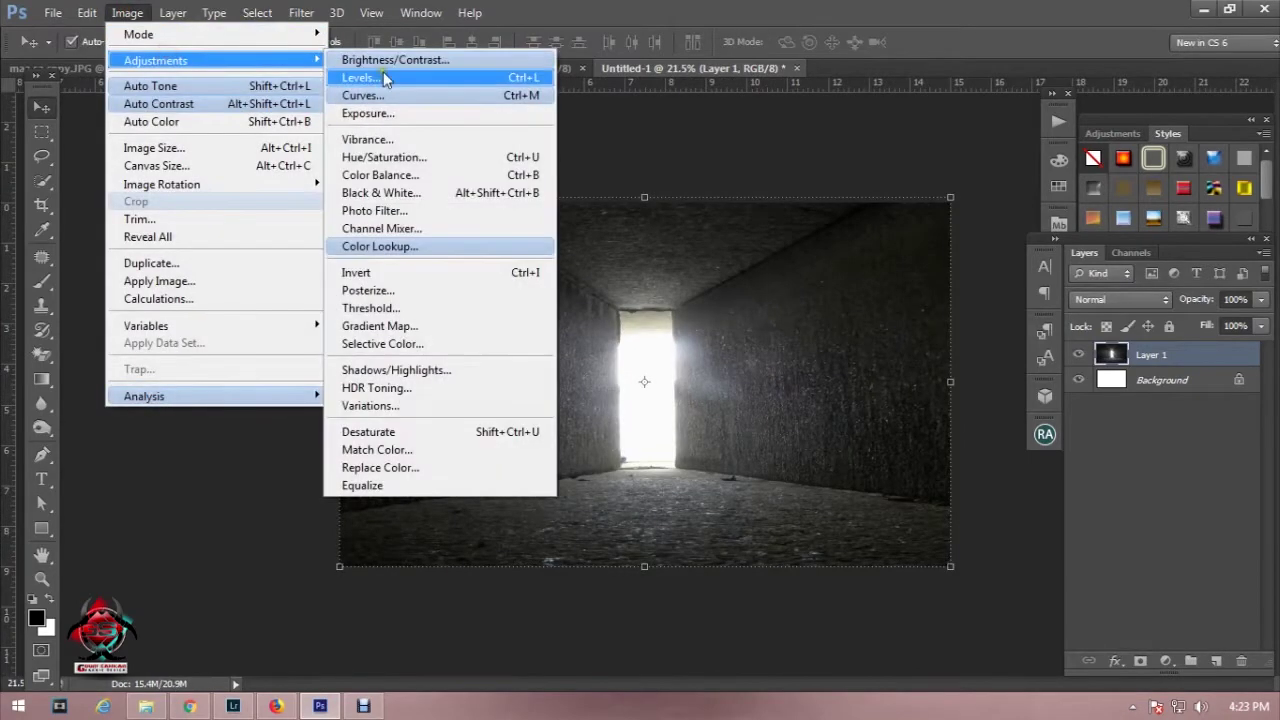
Step: Lower the corridor layer's contrast to -36 with Brightness/Contrast
{"action": "left_click", "coordinate": [395, 60]}
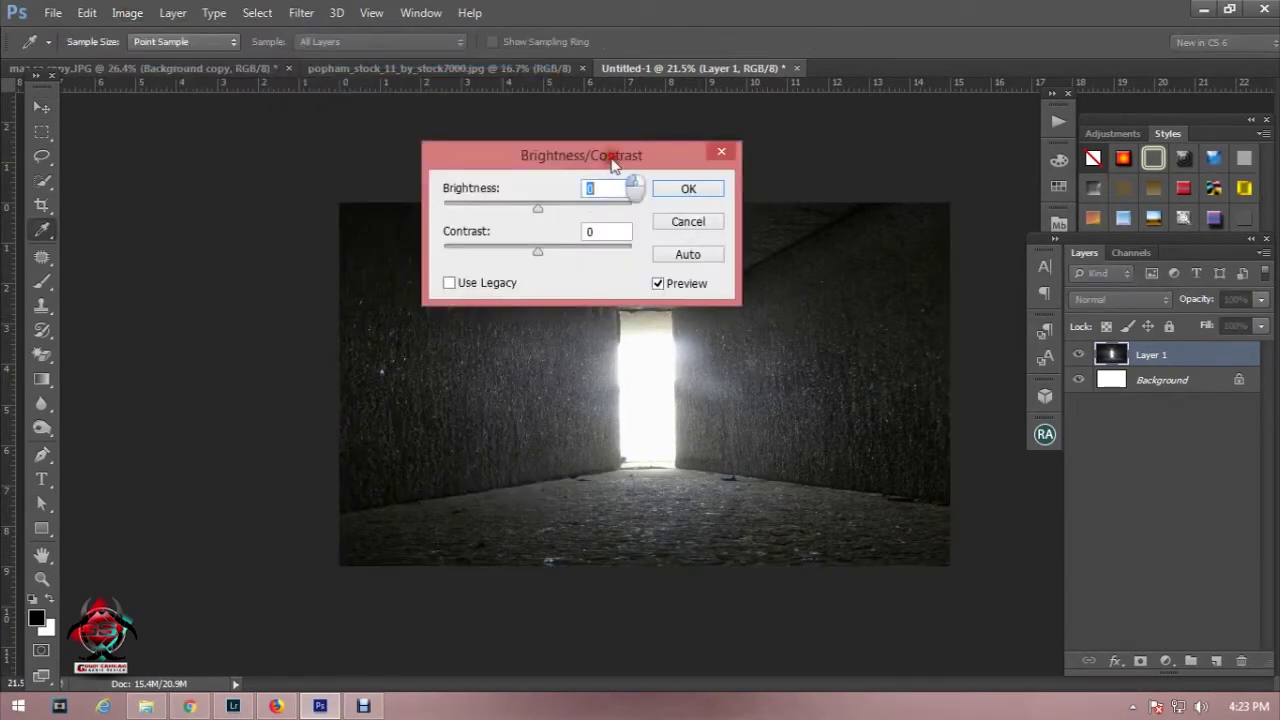
{"action": "left_click_drag", "start_coordinate": [612, 160], "coordinate": [832, 420]}
{"action": "left_click_drag", "start_coordinate": [737, 514], "coordinate": [693, 514]}
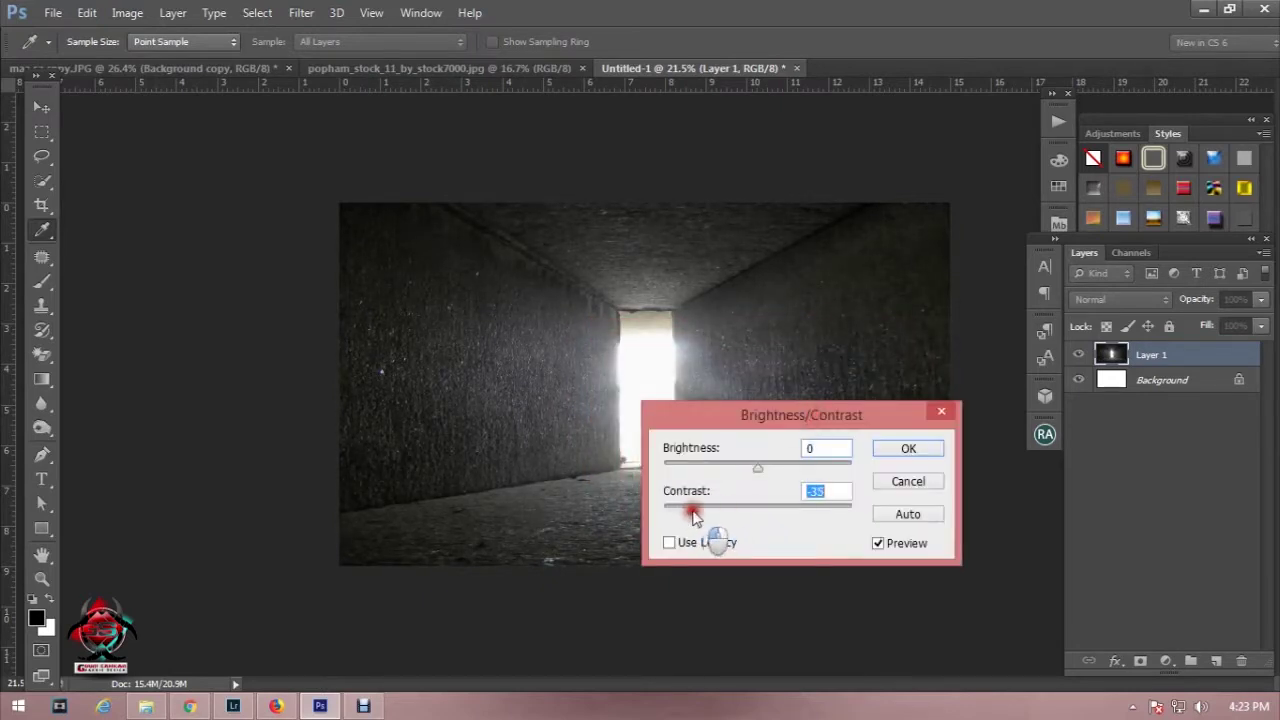
{"action": "left_click", "coordinate": [908, 448]}
{"action": "key", "text": "v"}
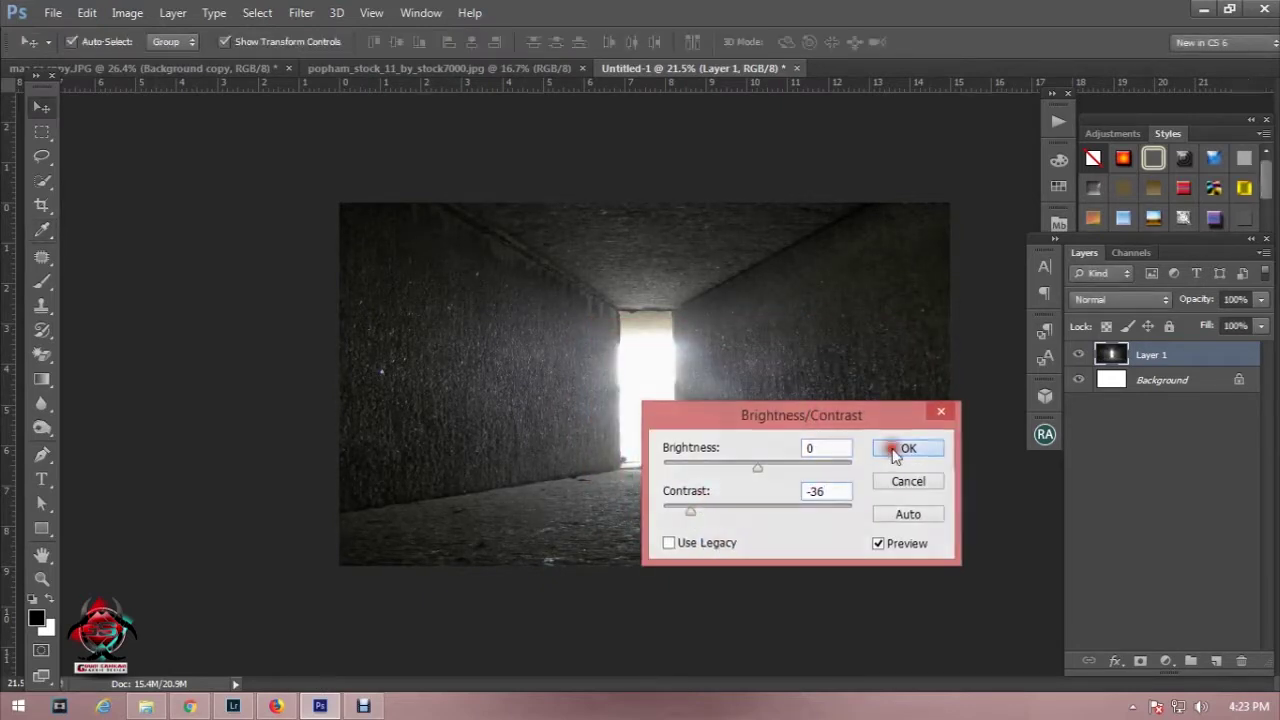
Step: Open clouds_by_moosplauze-dbl57jm.jpg in Photoshop CS6 from File Explorer
{"action": "left_click", "coordinate": [53, 12]}
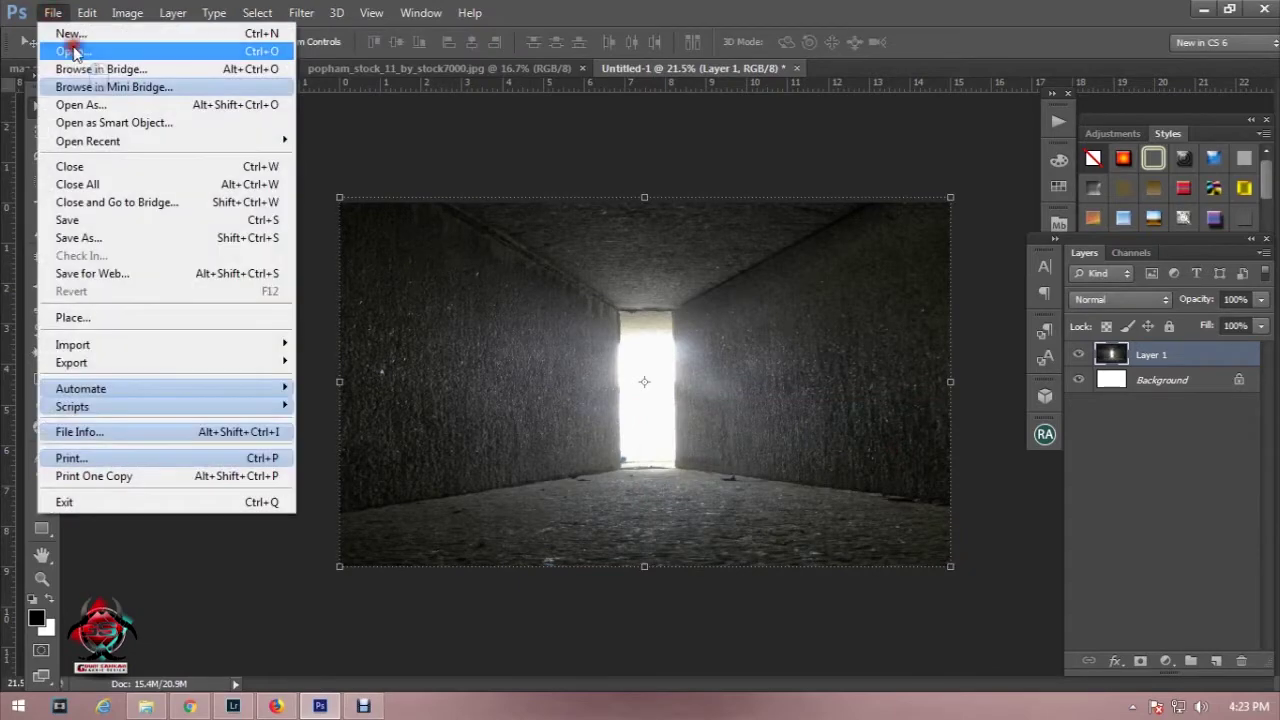
{"action": "left_click", "coordinate": [60, 40]}
{"action": "left_click", "coordinate": [938, 37]}
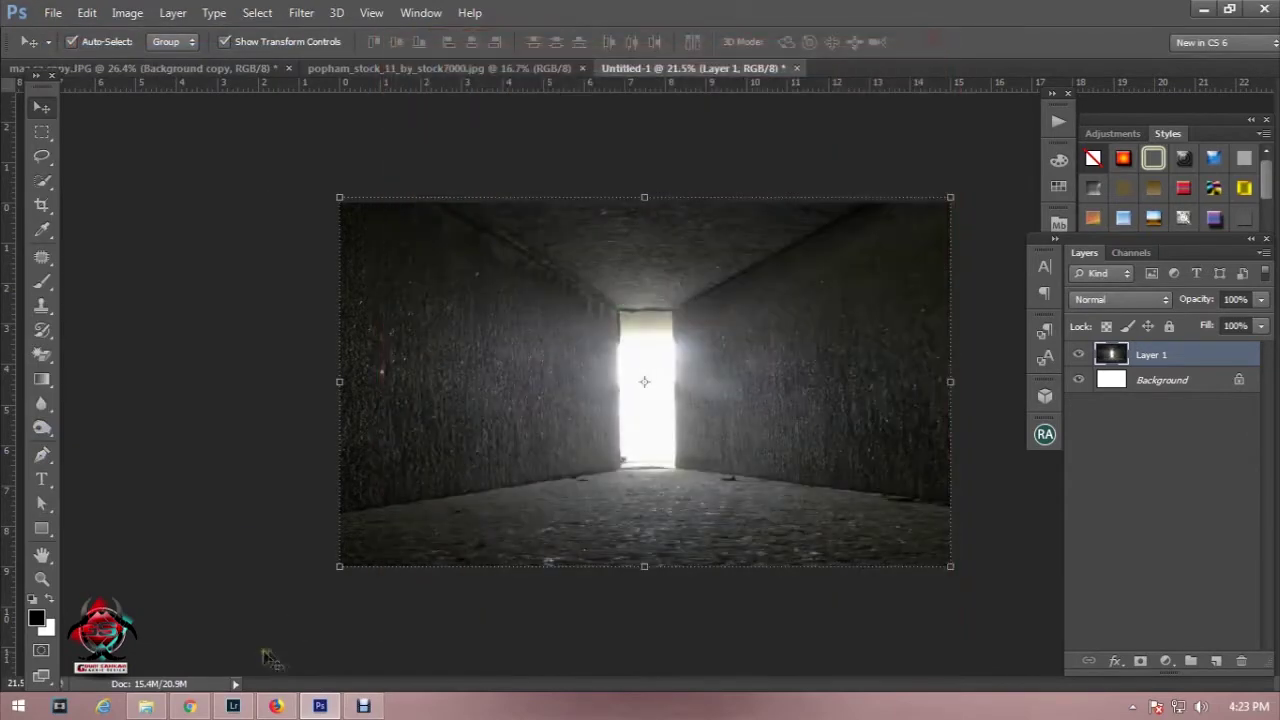
{"action": "left_click", "coordinate": [148, 706]}
{"action": "left_click", "coordinate": [350, 150]}
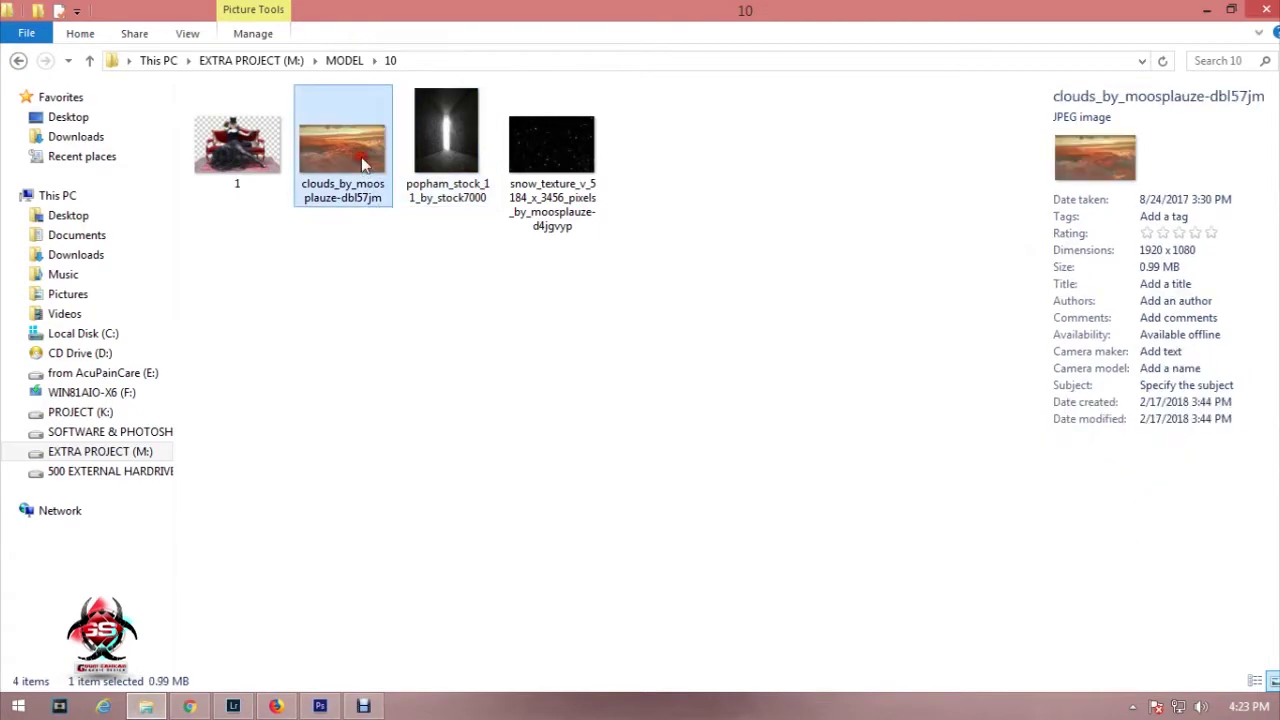
{"action": "right_click", "coordinate": [355, 152]}
{"action": "mouse_move", "coordinate": [413, 403]}
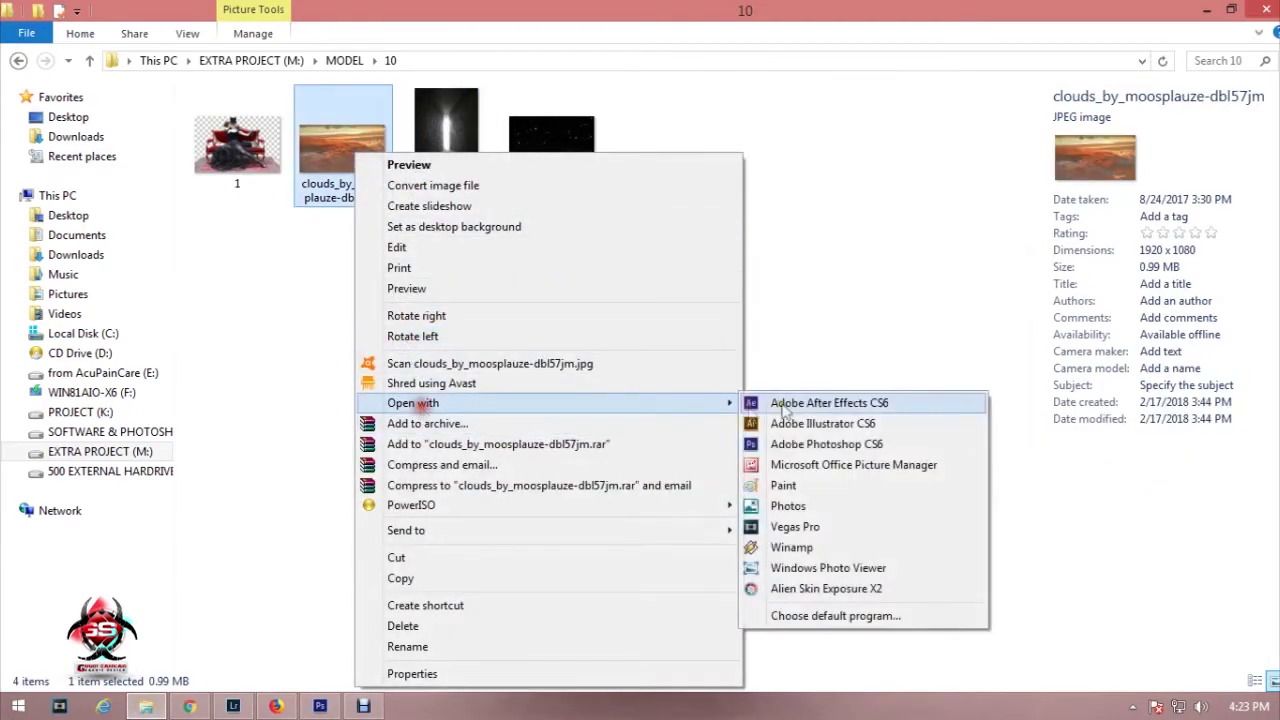
{"action": "left_click", "coordinate": [779, 445]}
{"action": "scroll", "coordinate": [705, 420], "scroll_direction": "down", "scroll_amount": 3}
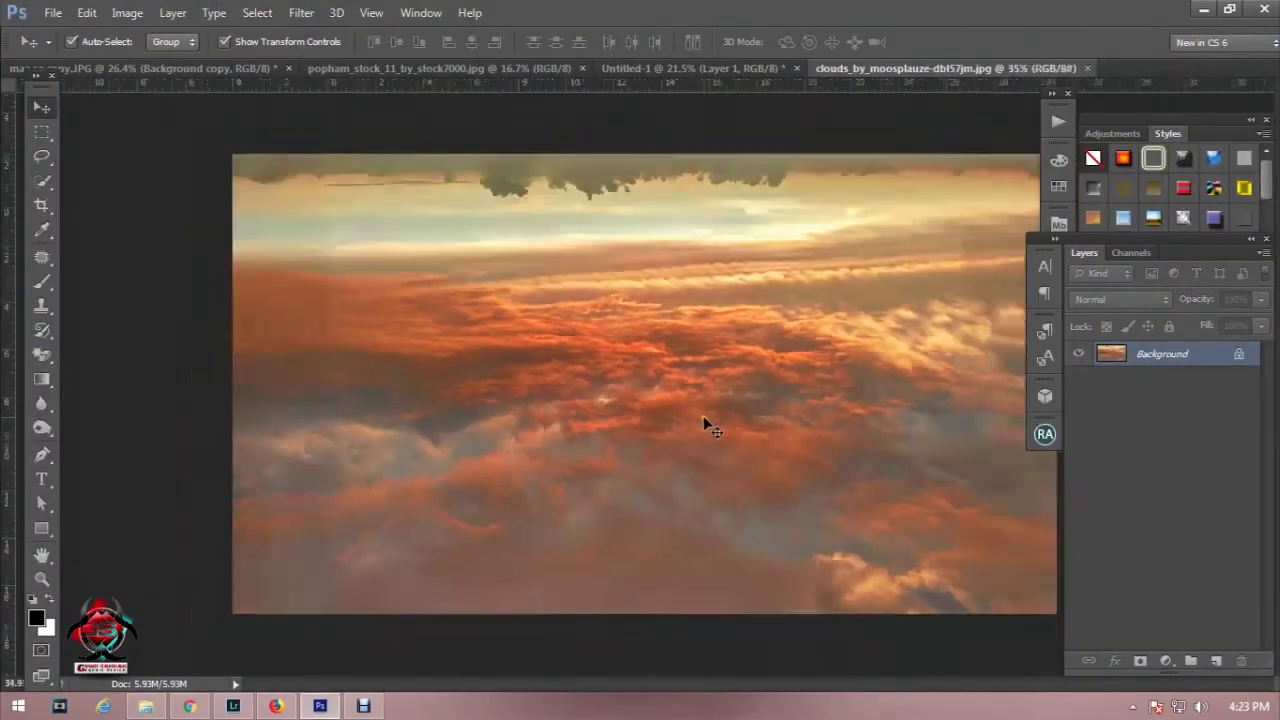
{"action": "left_click", "coordinate": [41, 132]}
Step: Bring the whole clouds image into Untitled-1 and scale it to cover the canvas
{"action": "left_click_drag", "start_coordinate": [394, 259], "coordinate": [918, 543]}
{"action": "left_click", "coordinate": [41, 107]}
{"action": "mouse_move", "coordinate": [592, 300]}
{"action": "left_mouse_down"}
{"action": "mouse_move", "coordinate": [609, 149]}
{"action": "mouse_move", "coordinate": [665, 75]}
{"action": "mouse_move", "coordinate": [636, 319]}
{"action": "left_mouse_up"}
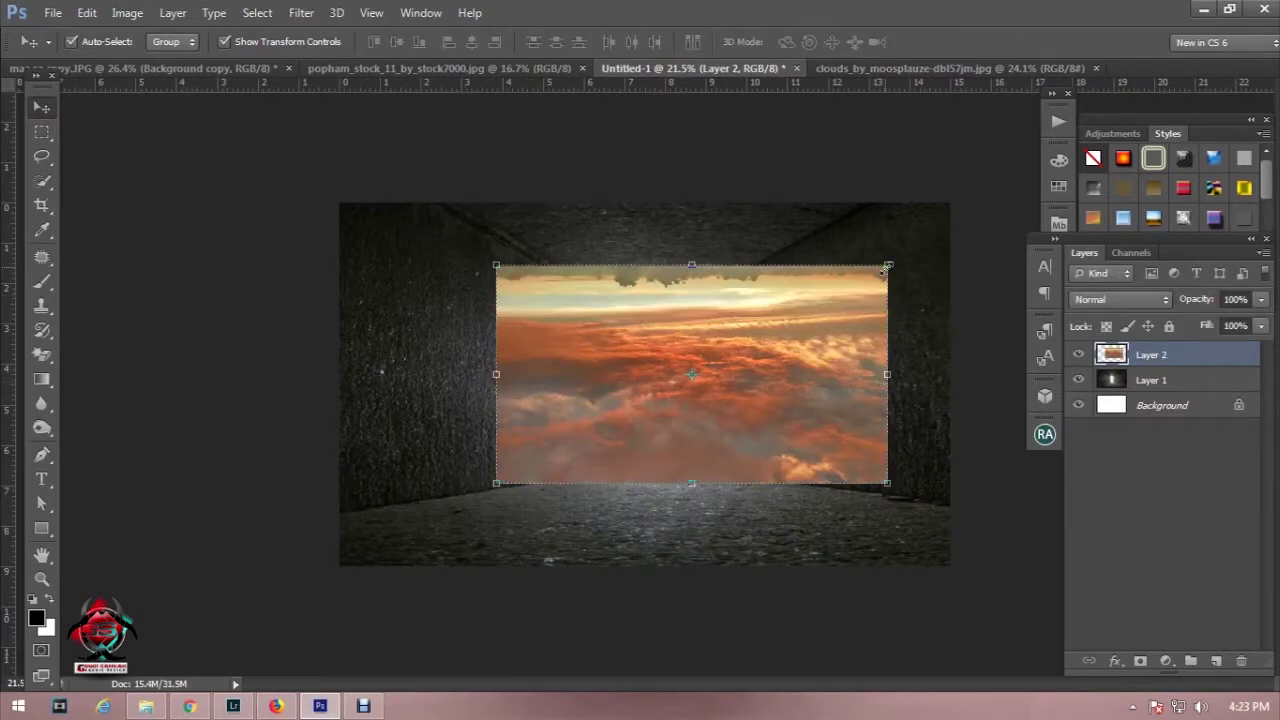
{"action": "left_click_drag", "start_coordinate": [887, 267], "coordinate": [945, 207]}
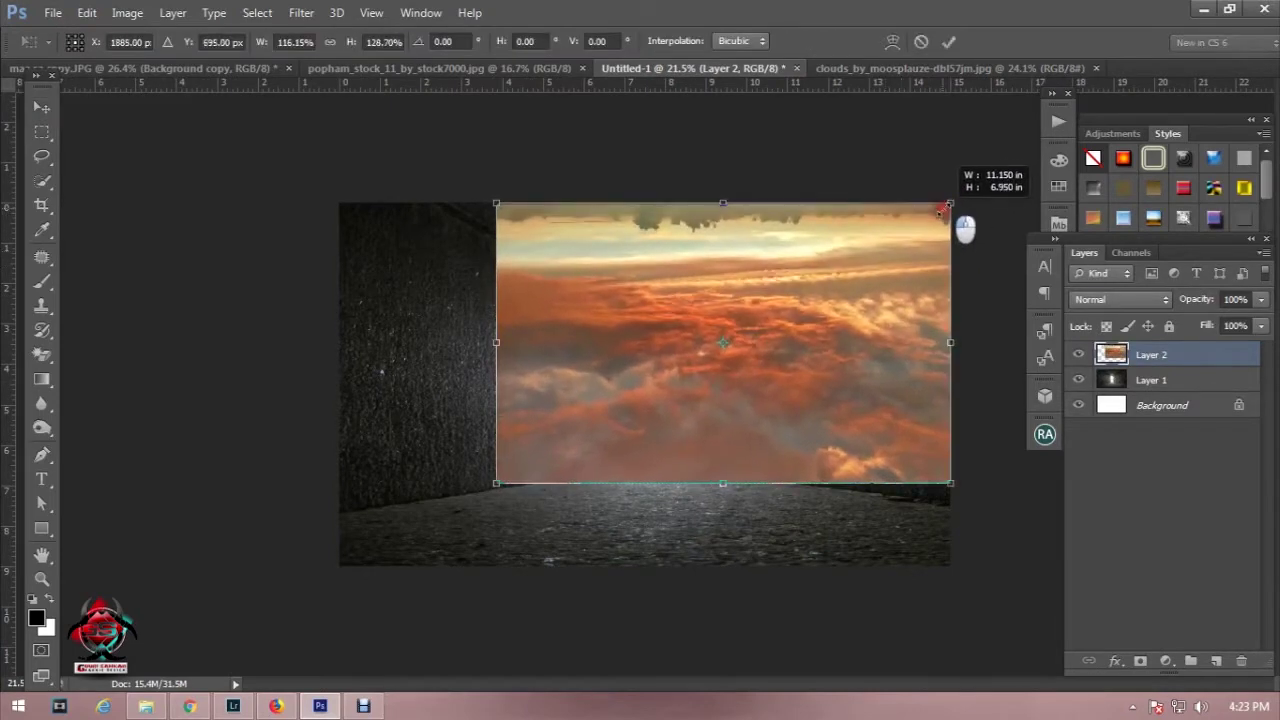
{"action": "left_click_drag", "start_coordinate": [496, 483], "coordinate": [343, 569]}
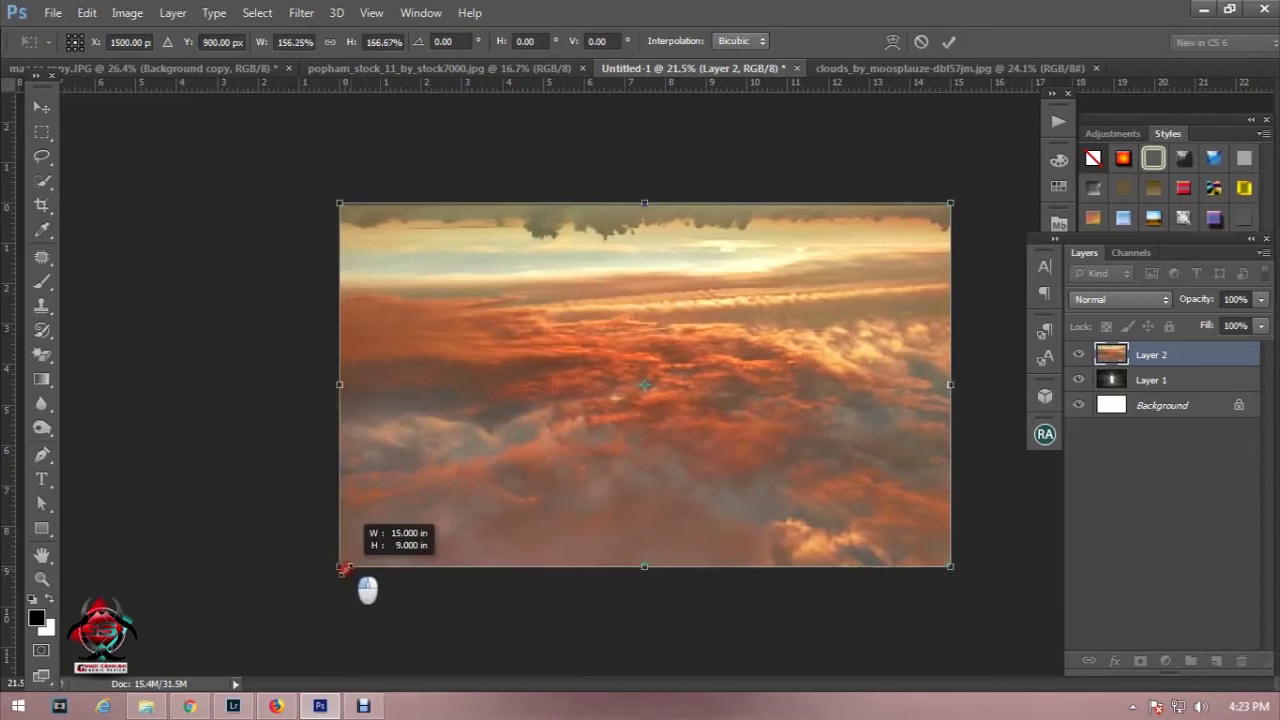
{"action": "key", "text": "Return"}
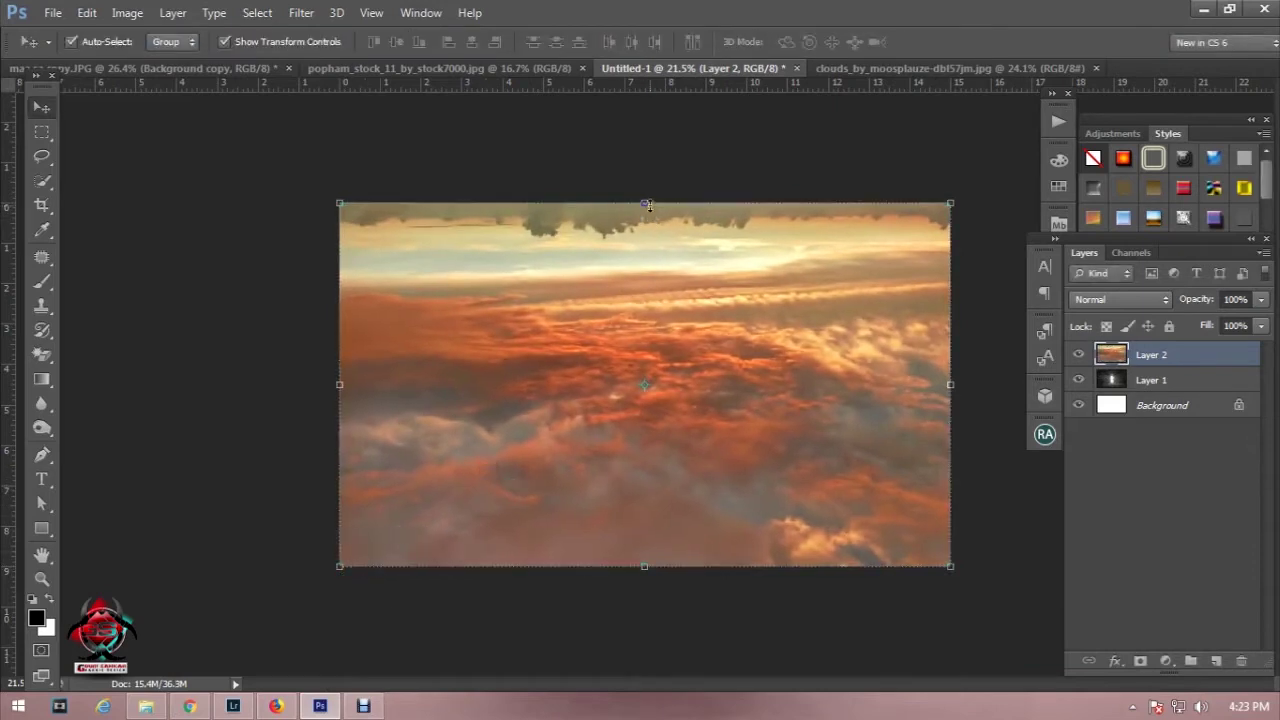
Step: Flip the cloud layer vertically and set its blend mode to Multiply
{"action": "key", "text": "ctrl+t"}
{"action": "right_click", "coordinate": [656, 268]}
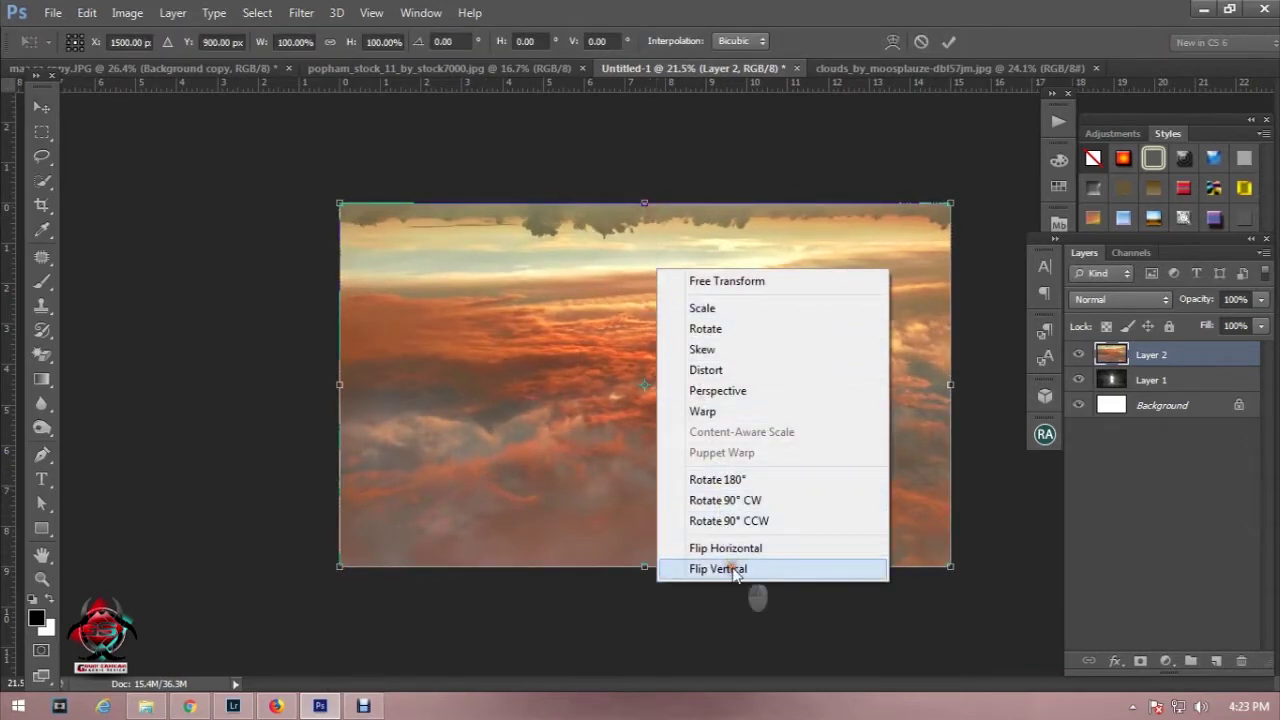
{"action": "left_click", "coordinate": [735, 569]}
{"action": "key", "text": "Return"}
{"action": "left_click", "coordinate": [1112, 299]}
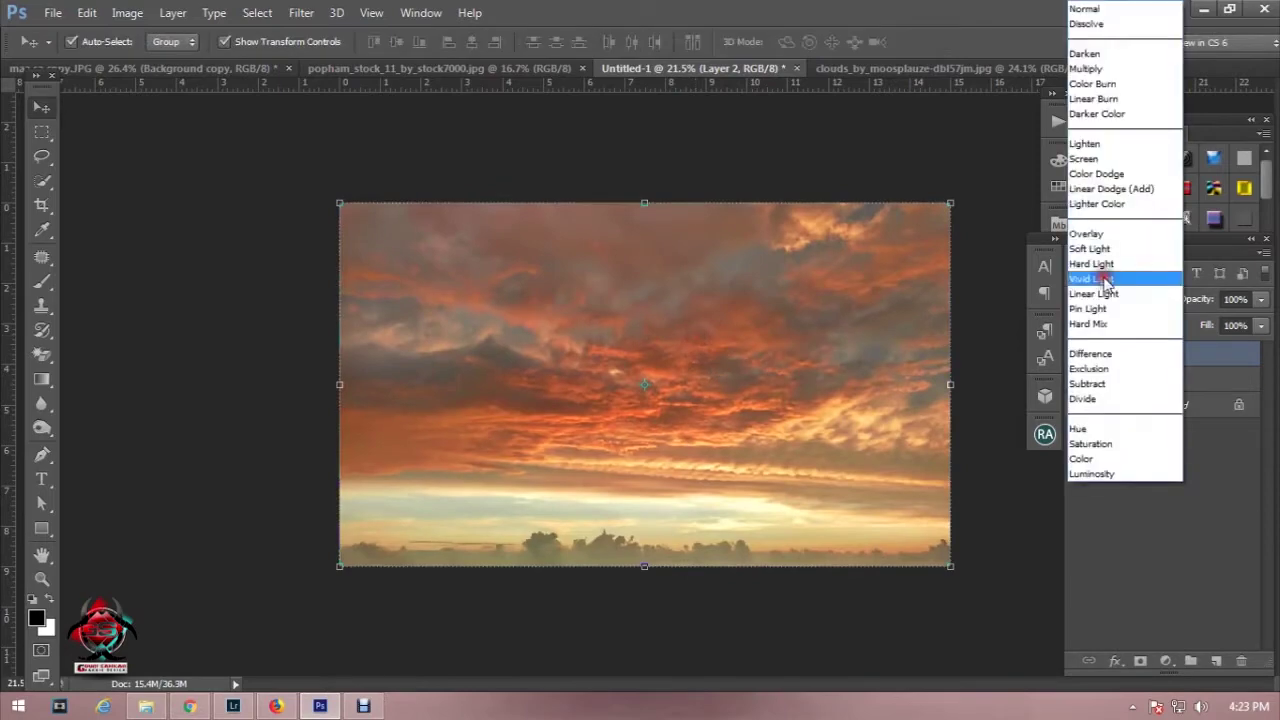
{"action": "left_click", "coordinate": [1090, 69]}
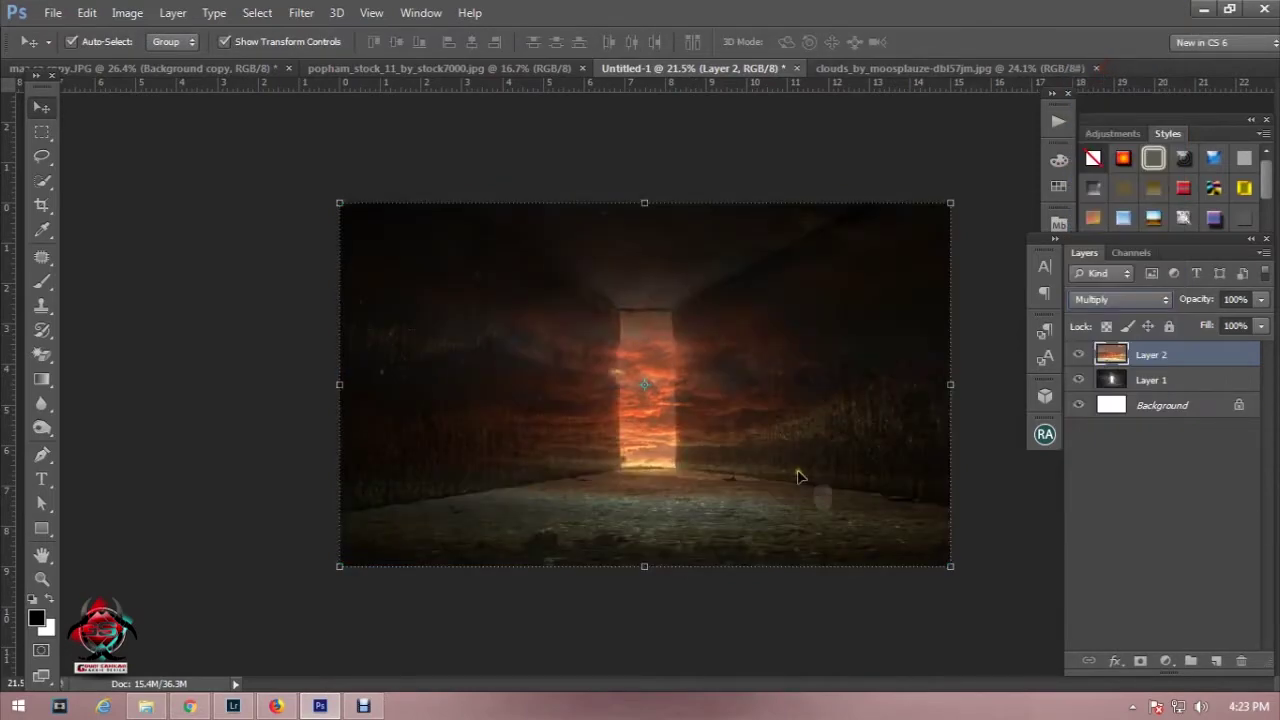
{"action": "key", "text": "ctrl+minus"}
{"action": "key", "text": "ctrl+minus"}
{"action": "key", "text": "ctrl+minus"}
{"action": "key", "text": "ctrl+t"}
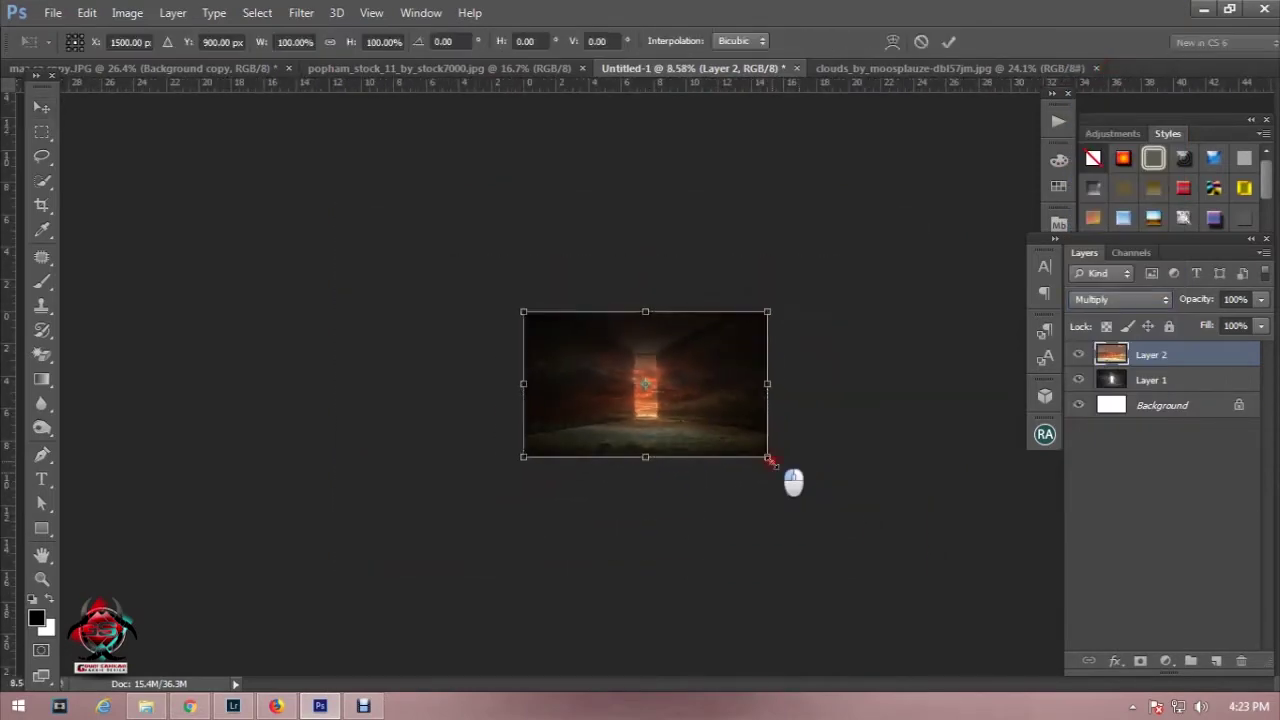
Step: Enlarge Layer 2 well past its size and shift it down over the canvas
{"action": "left_click_drag", "start_coordinate": [769, 460], "coordinate": [1015, 605]}
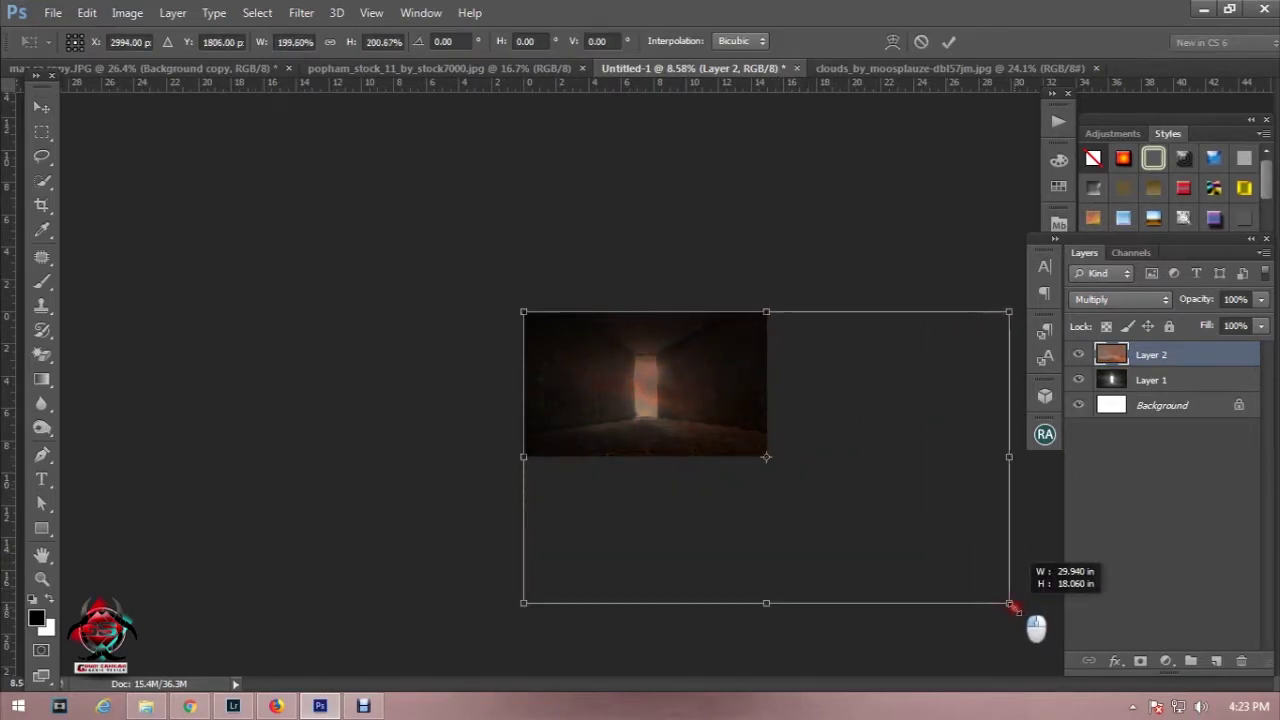
{"action": "key", "text": "ctrl+plus"}
{"action": "key", "text": "ctrl+plus"}
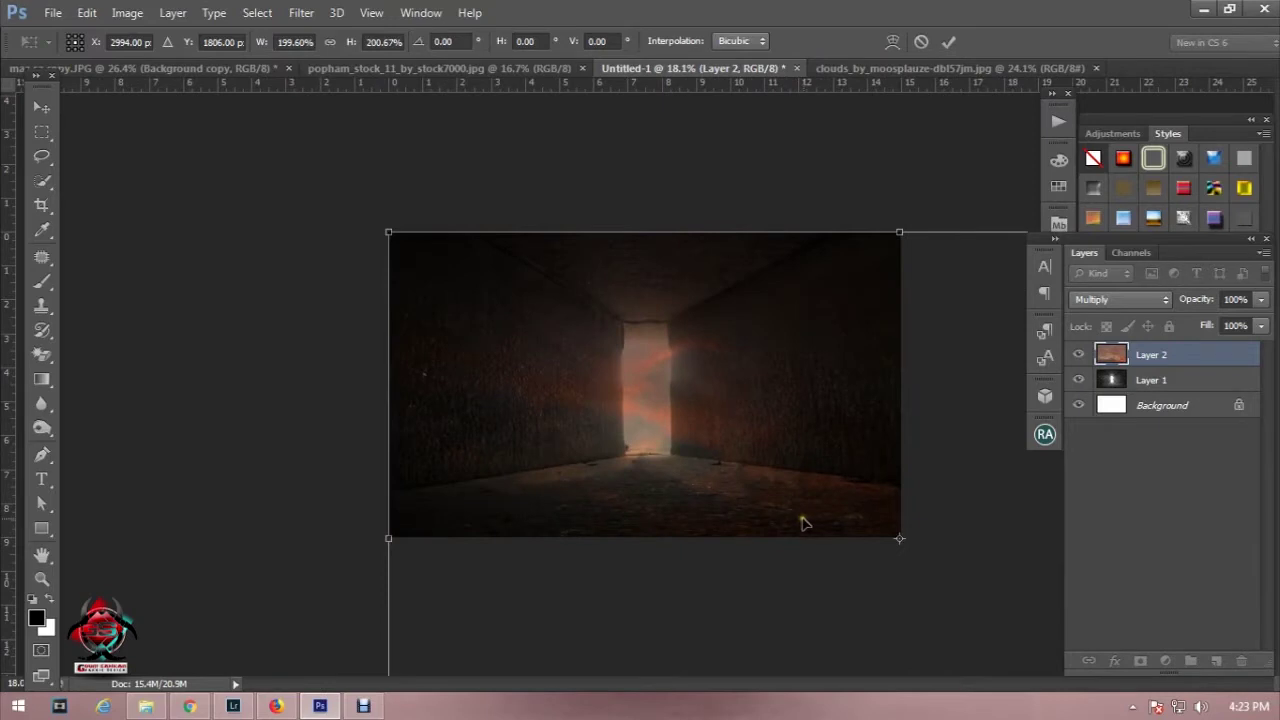
{"action": "mouse_move", "coordinate": [760, 498]}
{"action": "left_mouse_down"}
{"action": "mouse_move", "coordinate": [760, 477]}
{"action": "mouse_move", "coordinate": [760, 510]}
{"action": "left_mouse_up"}
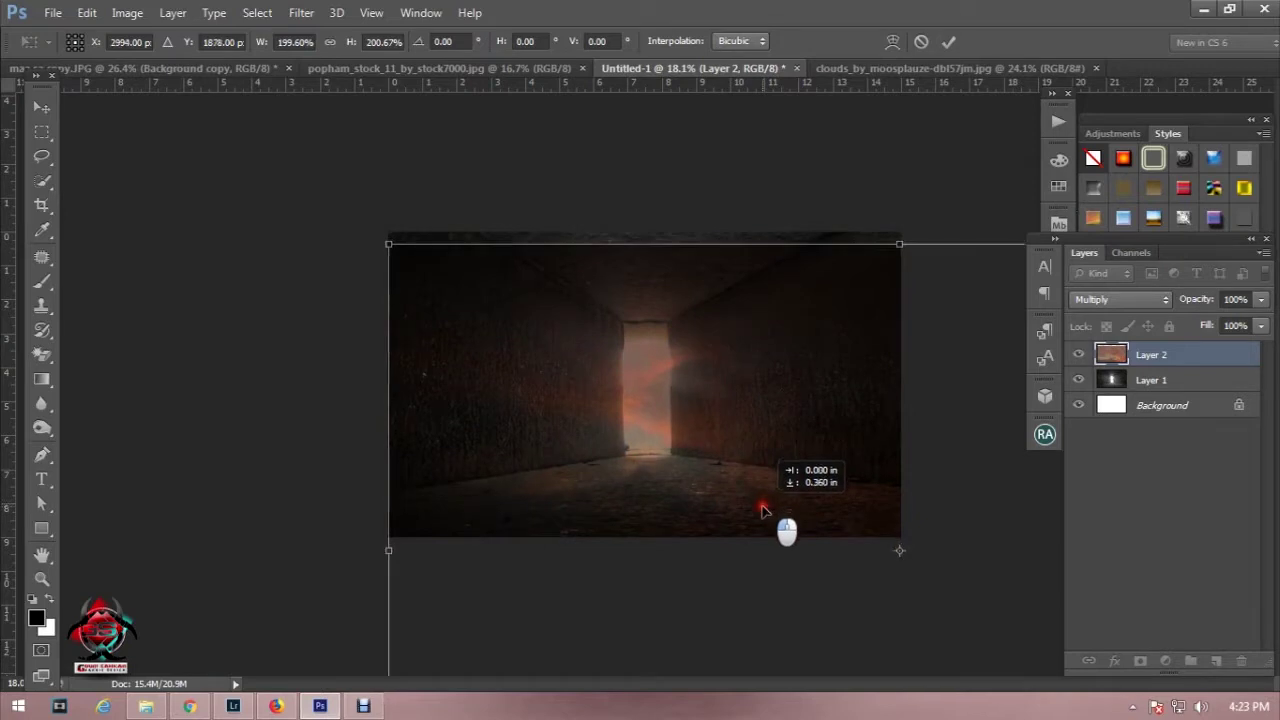
{"action": "left_click_drag", "start_coordinate": [897, 244], "coordinate": [899, 209]}
{"action": "left_click_drag", "start_coordinate": [801, 347], "coordinate": [800, 371]}
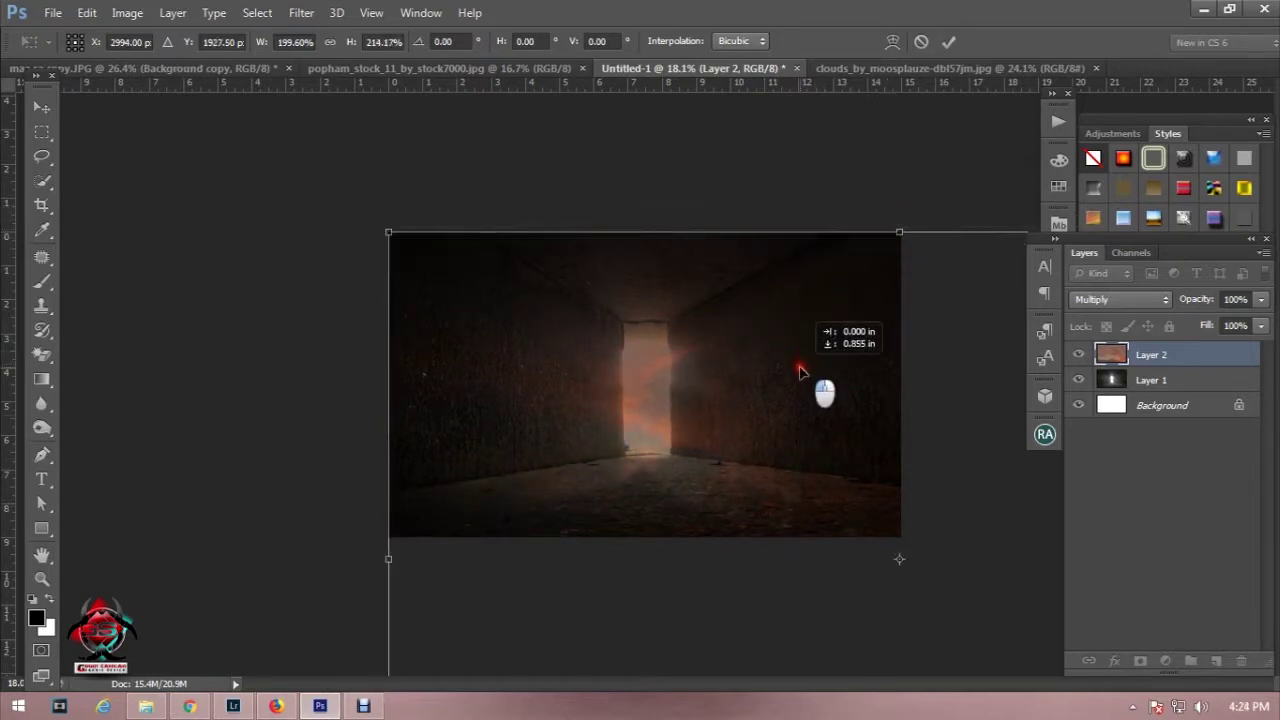
{"action": "scroll", "coordinate": [800, 378], "scroll_direction": "down", "scroll_amount": 2}
{"action": "left_click_drag", "start_coordinate": [794, 380], "coordinate": [789, 364]}
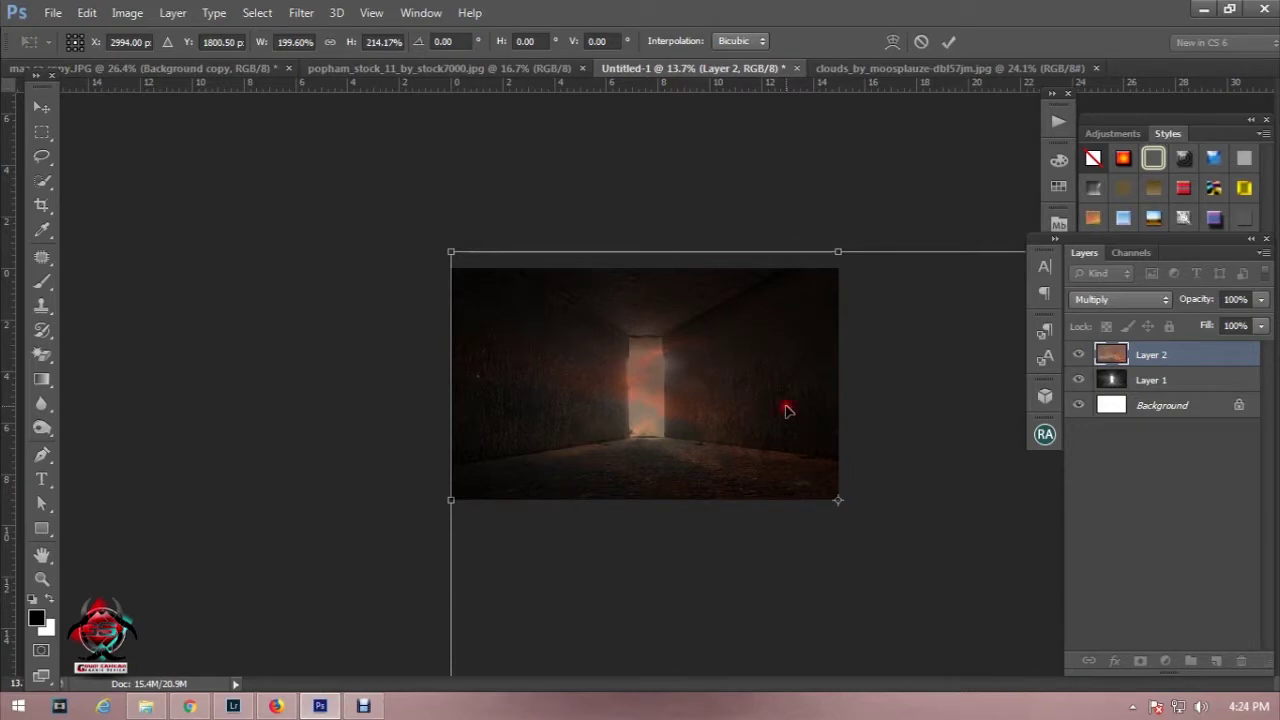
{"action": "key", "text": "Return"}
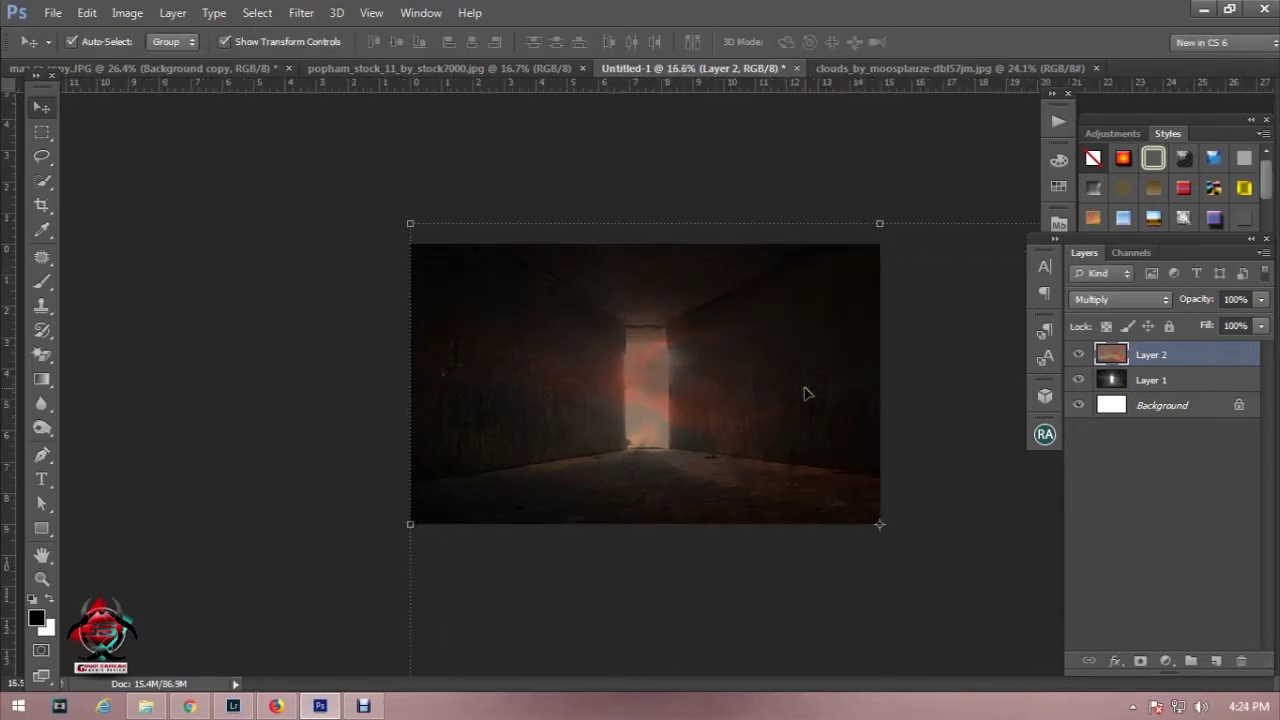
Step: Rescale Layer 2 to about 108% wide by 93% tall, nudged lower
{"action": "scroll", "coordinate": [806, 393], "scroll_direction": "down", "scroll_amount": 3}
{"action": "scroll", "coordinate": [806, 393], "scroll_direction": "down", "scroll_amount": 3}
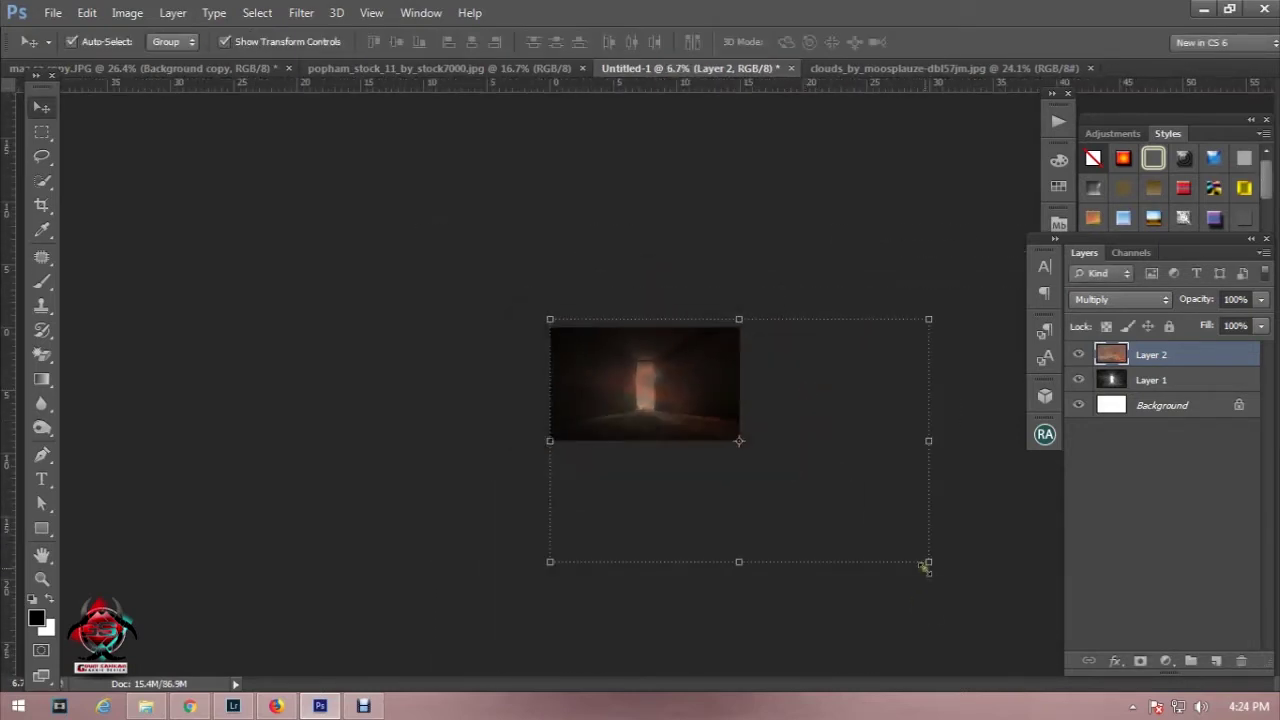
{"action": "left_click_drag", "start_coordinate": [924, 566], "coordinate": [957, 551]}
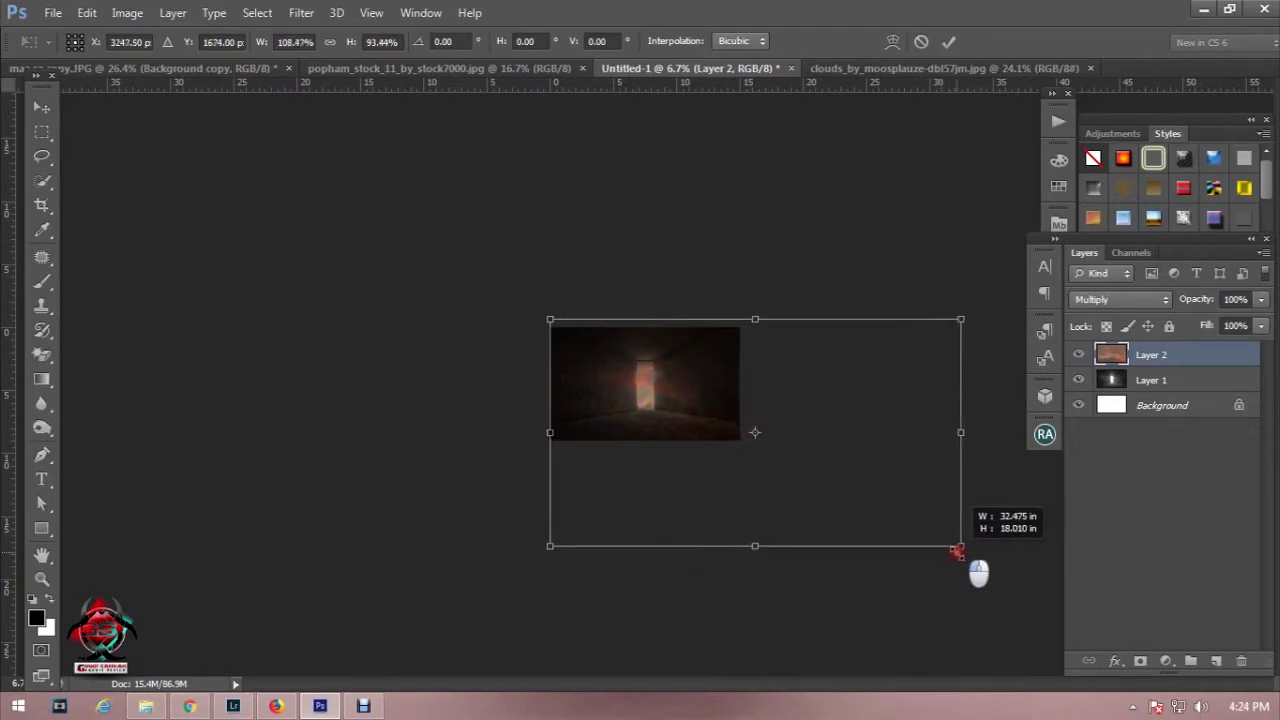
{"action": "scroll", "coordinate": [777, 514], "scroll_direction": "up", "scroll_amount": 1}
{"action": "scroll", "coordinate": [777, 514], "scroll_direction": "up", "scroll_amount": 1}
{"action": "scroll", "coordinate": [777, 514], "scroll_direction": "up", "scroll_amount": 1}
{"action": "scroll", "coordinate": [781, 516], "scroll_direction": "up", "scroll_amount": 1}
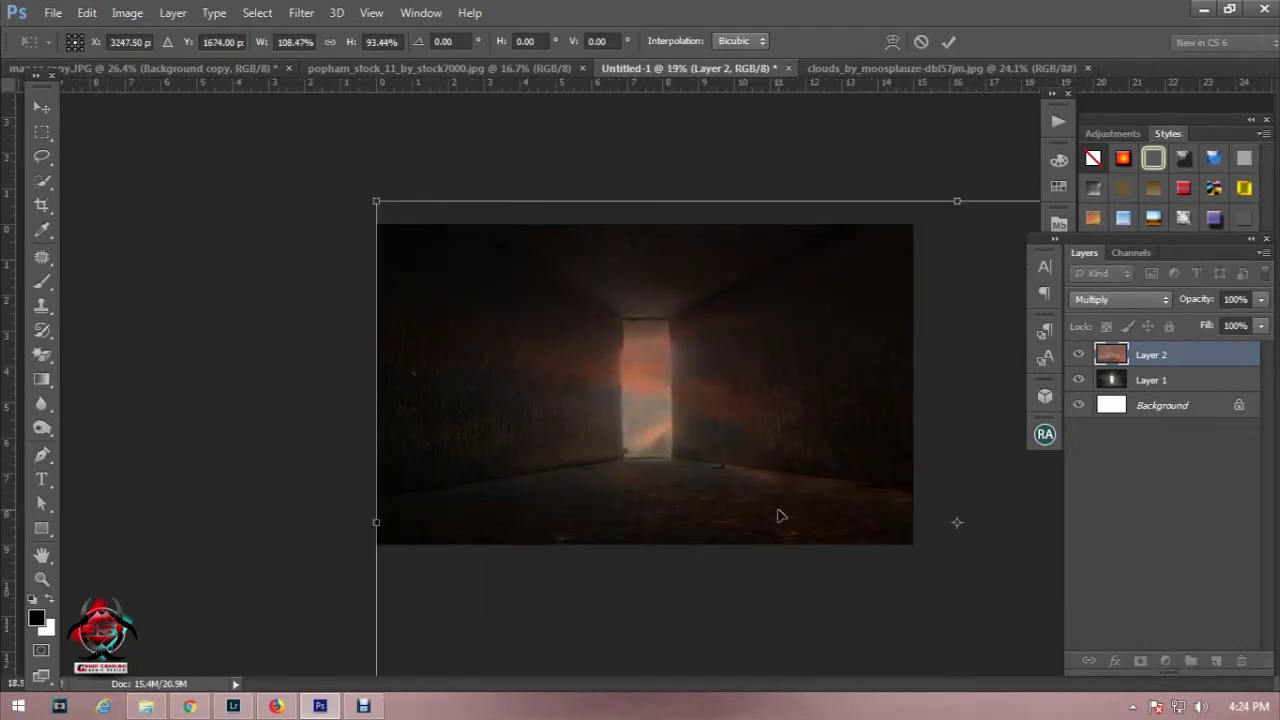
{"action": "scroll", "coordinate": [749, 520], "scroll_direction": "down", "scroll_amount": 1}
{"action": "scroll", "coordinate": [752, 522], "scroll_direction": "down", "scroll_amount": 2}
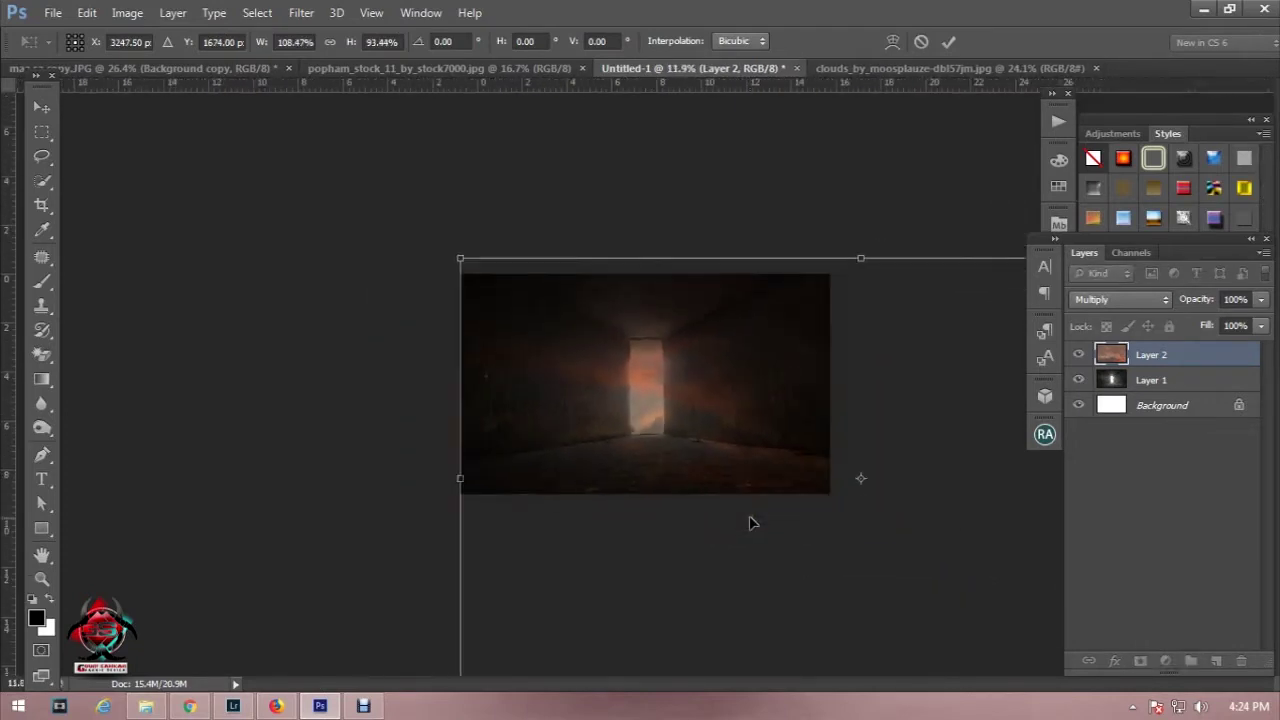
{"action": "scroll", "coordinate": [752, 522], "scroll_direction": "down", "scroll_amount": 1}
{"action": "left_click_drag", "start_coordinate": [701, 573], "coordinate": [706, 583]}
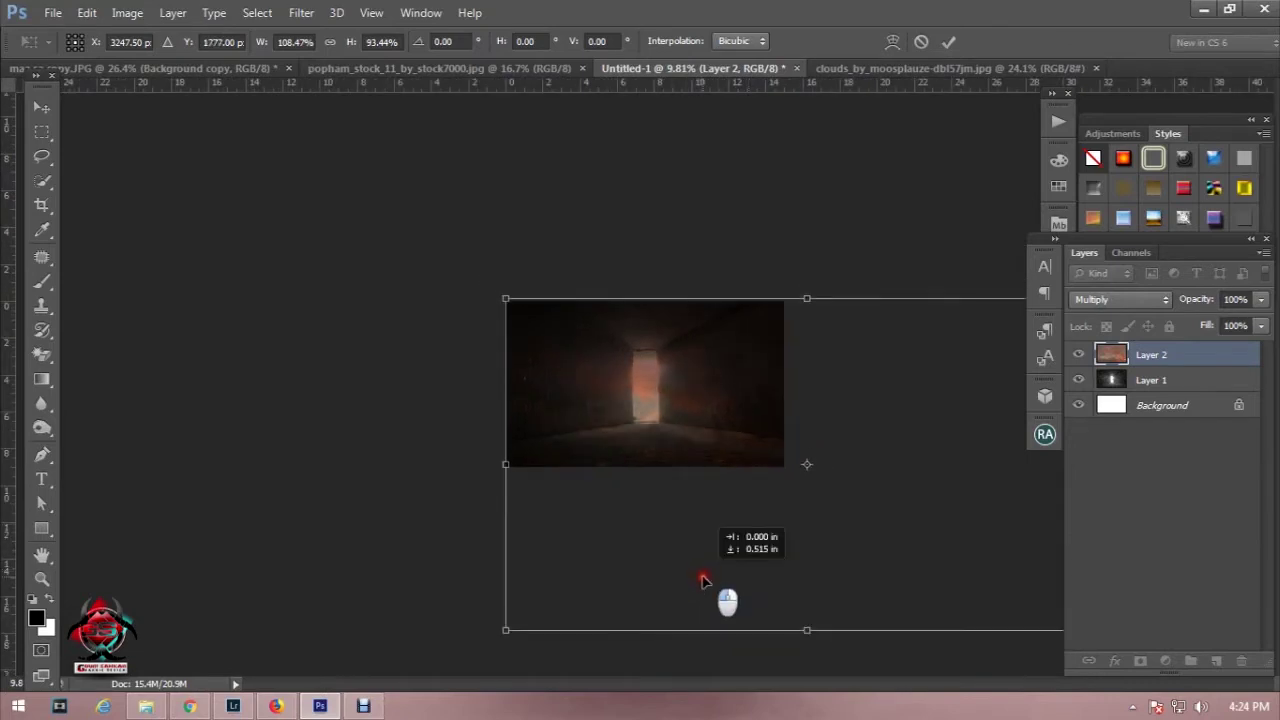
{"action": "scroll", "coordinate": [706, 580], "scroll_direction": "up", "scroll_amount": 2}
{"action": "scroll", "coordinate": [706, 577], "scroll_direction": "up", "scroll_amount": 1}
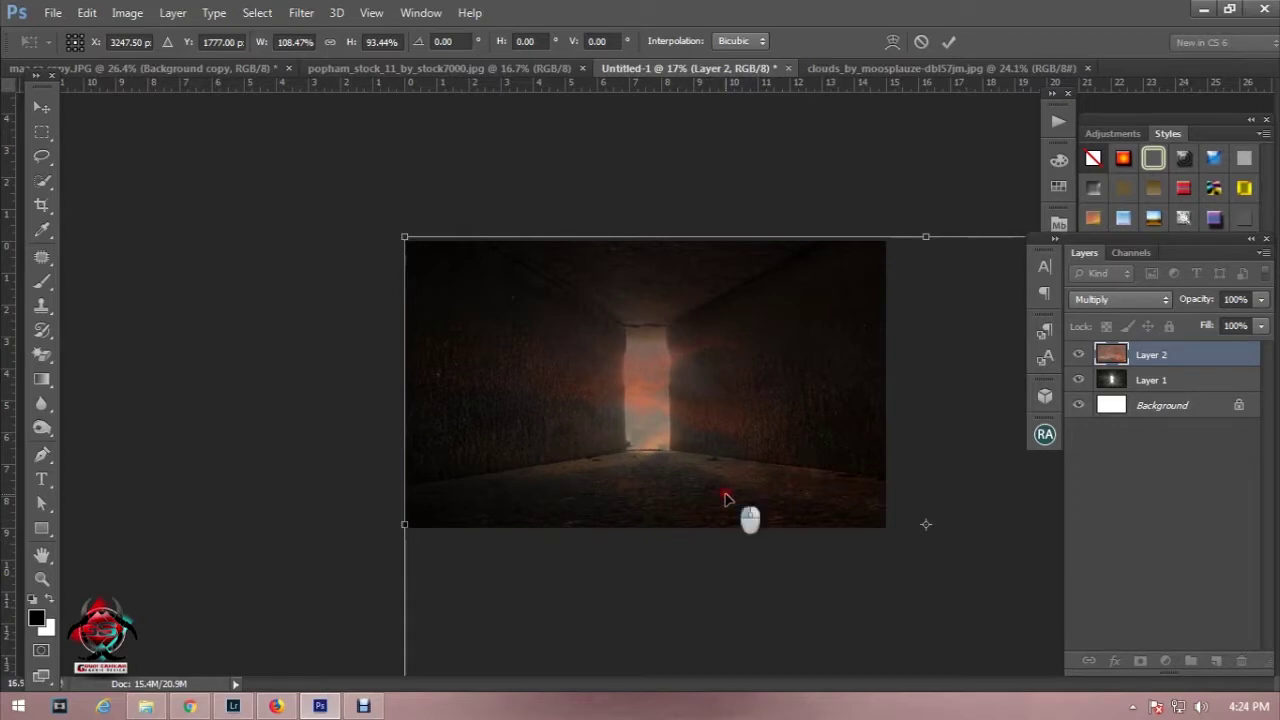
{"action": "key", "text": "Return"}
{"action": "scroll", "coordinate": [737, 349], "scroll_direction": "down", "scroll_amount": 1}
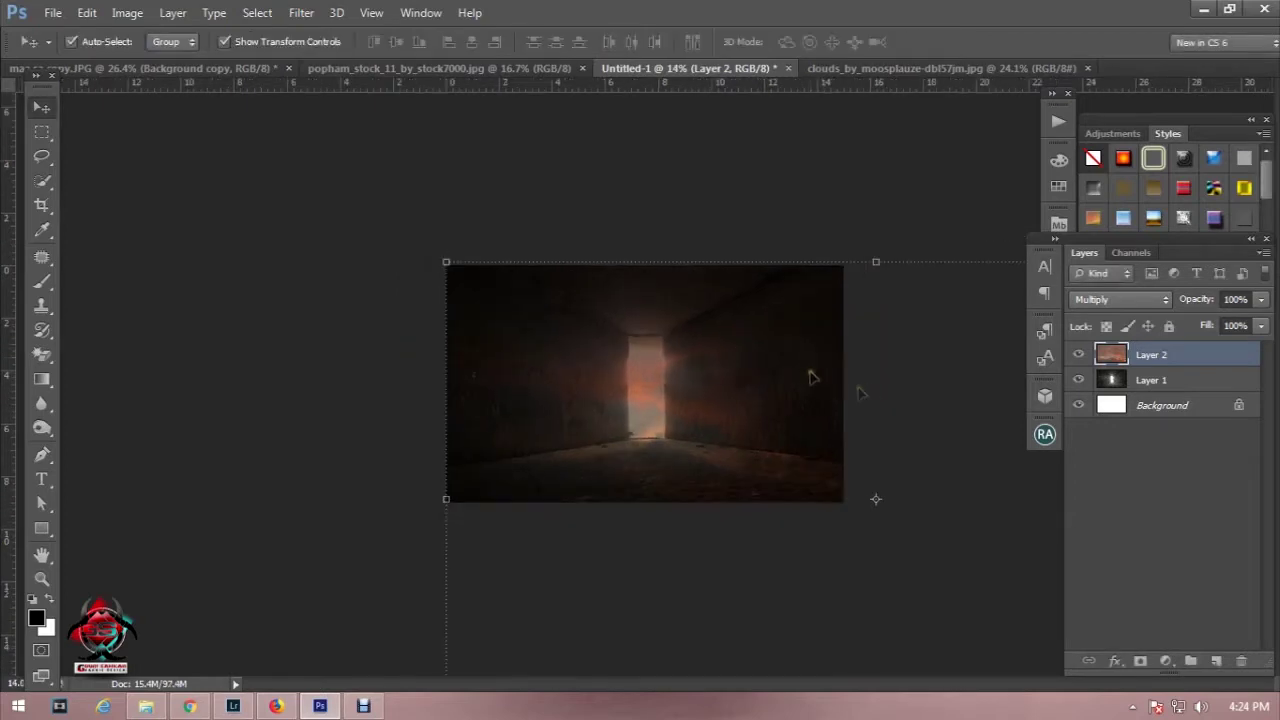
Step: Lower Layer 2's contrast to -38 with Brightness/Contrast
{"action": "left_click", "coordinate": [127, 12]}
{"action": "mouse_move", "coordinate": [155, 60]}
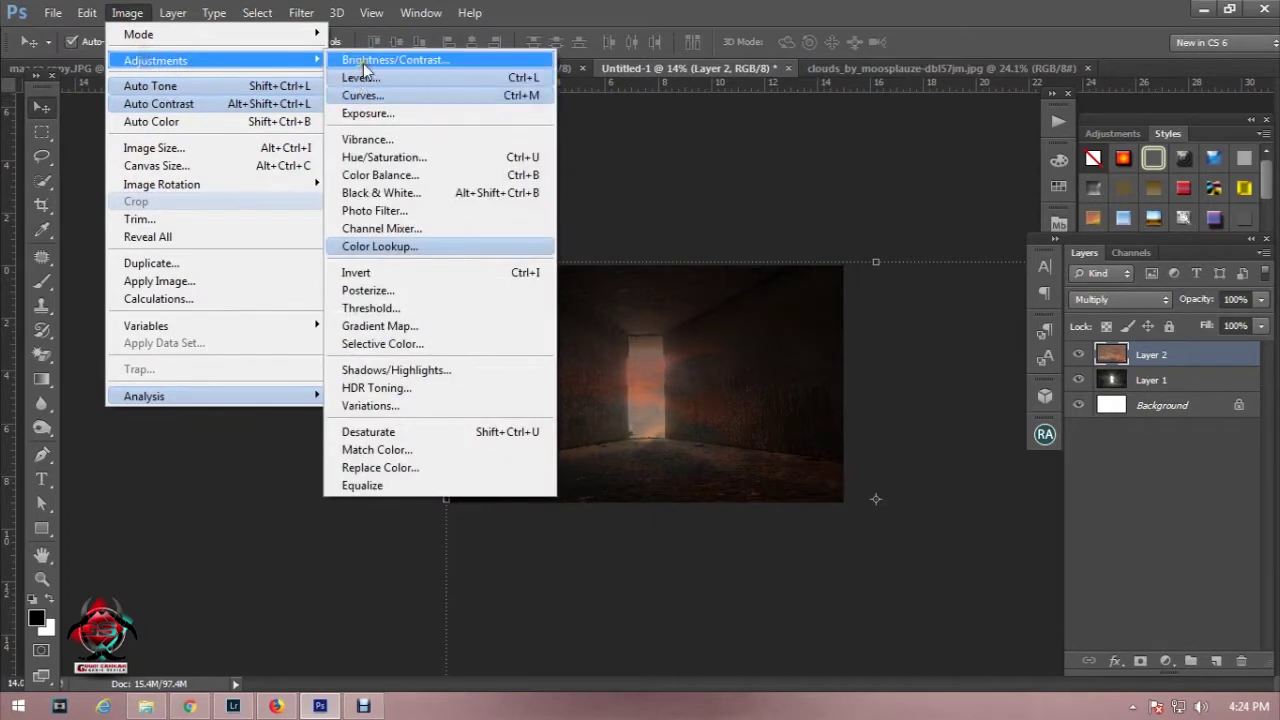
{"action": "left_click", "coordinate": [366, 62]}
{"action": "left_click_drag", "start_coordinate": [756, 514], "coordinate": [687, 514]}
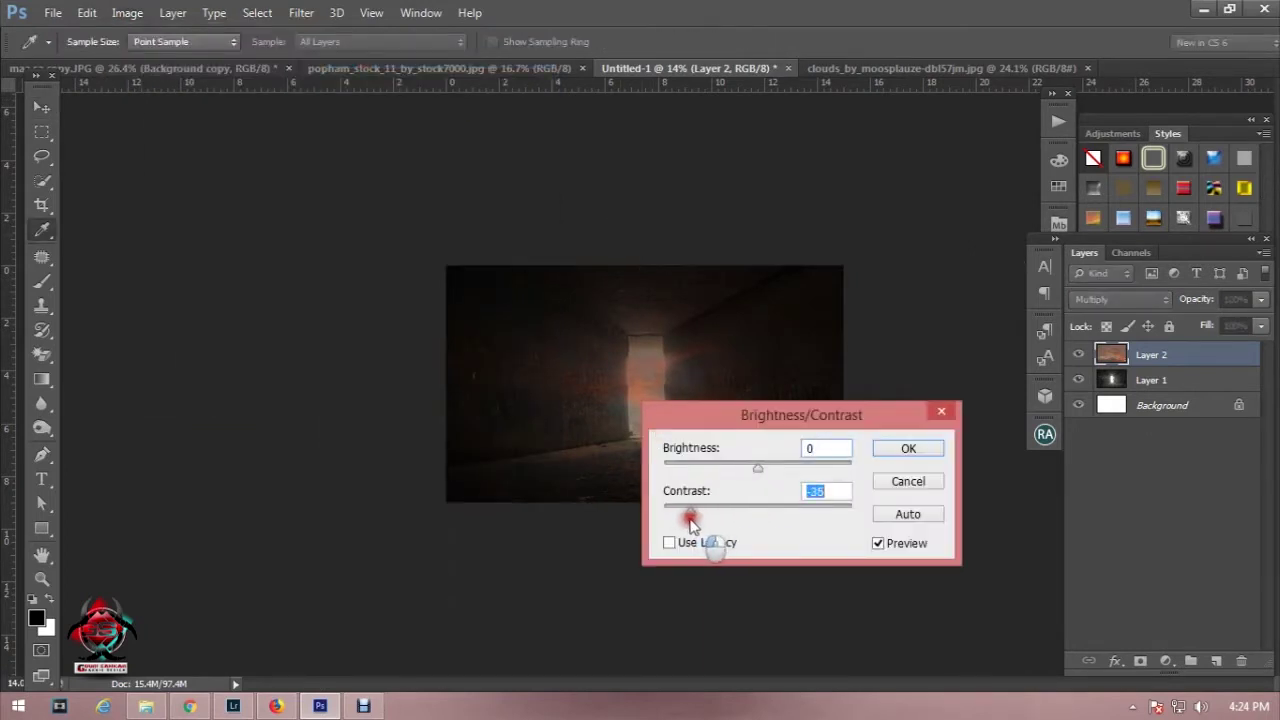
{"action": "left_click", "coordinate": [908, 448]}
{"action": "key", "text": "v"}
{"action": "key", "text": "ctrl+plus"}
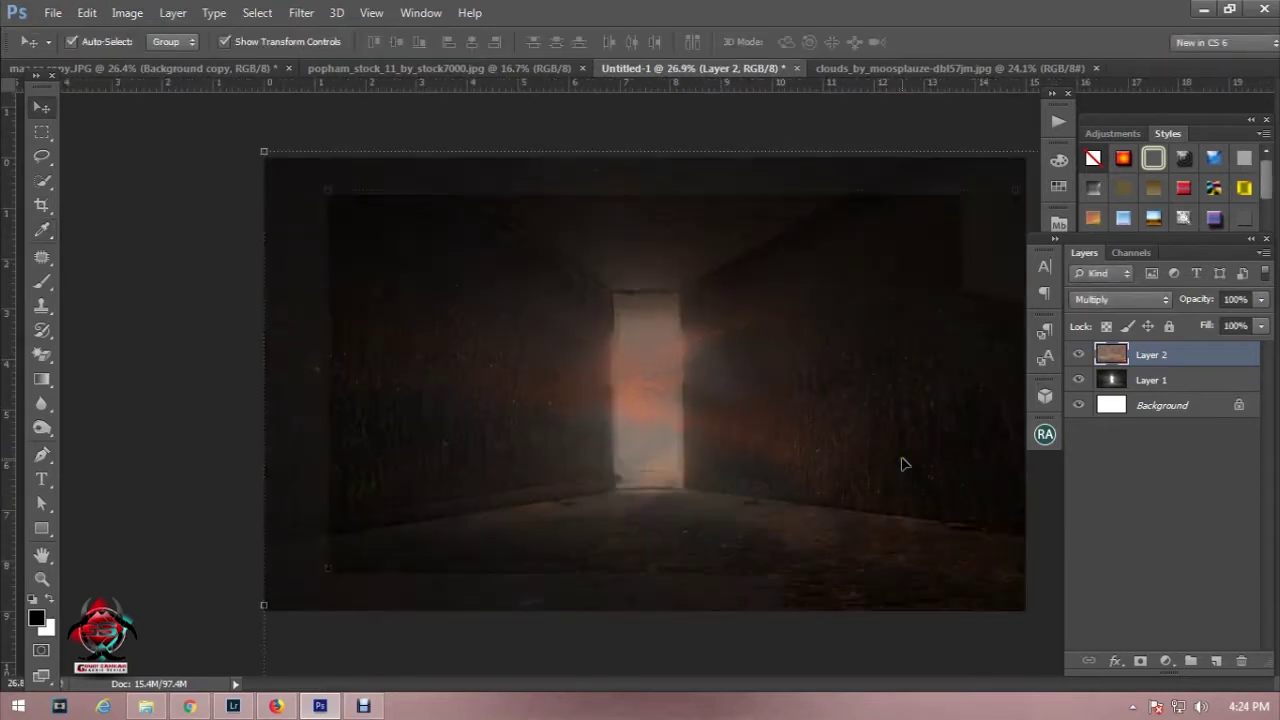
Step: Select Layer 1 in the Layers panel
{"action": "left_click", "coordinate": [1184, 382]}
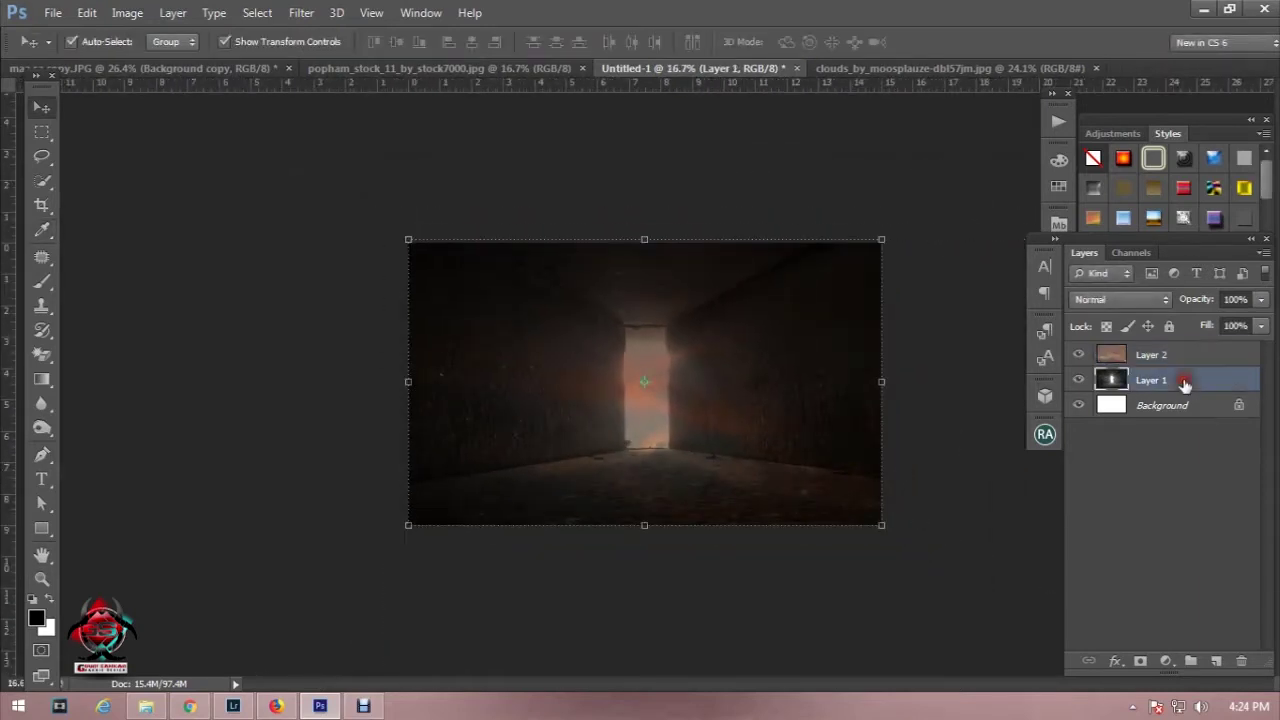
{"action": "left_click", "coordinate": [1193, 360]}
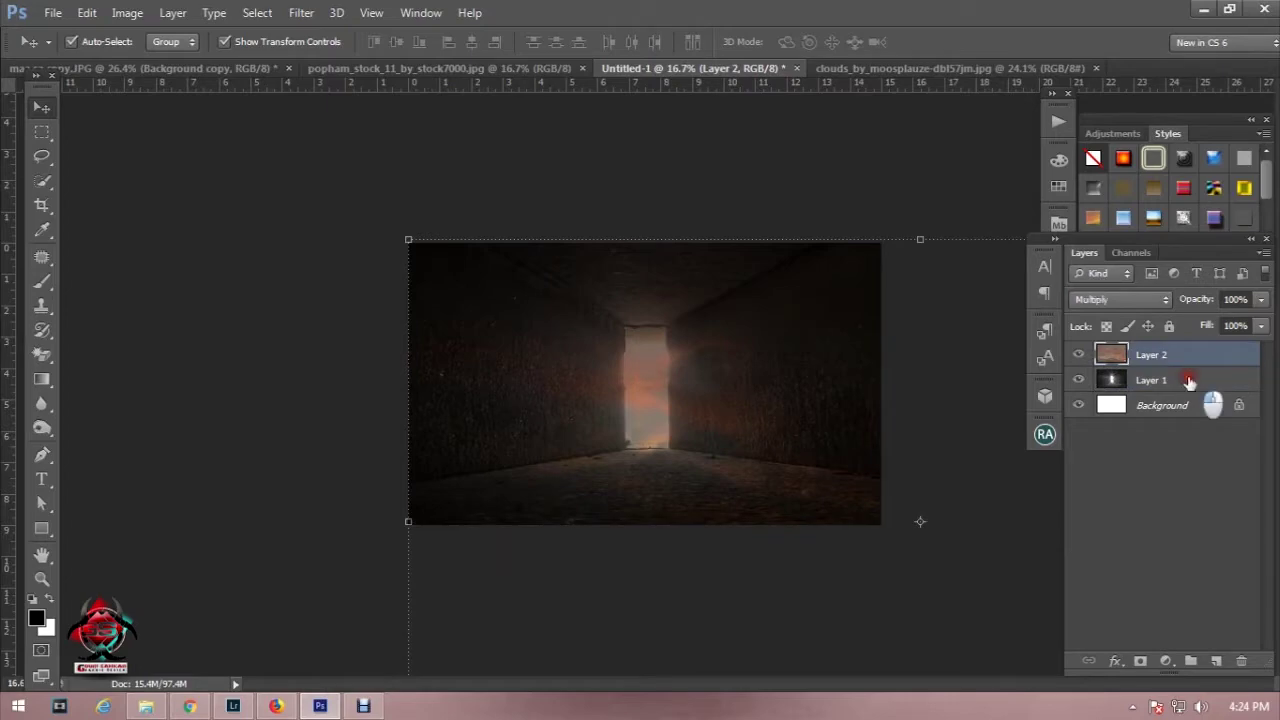
{"action": "left_click", "coordinate": [1189, 381]}
{"action": "left_click", "coordinate": [1167, 662]}
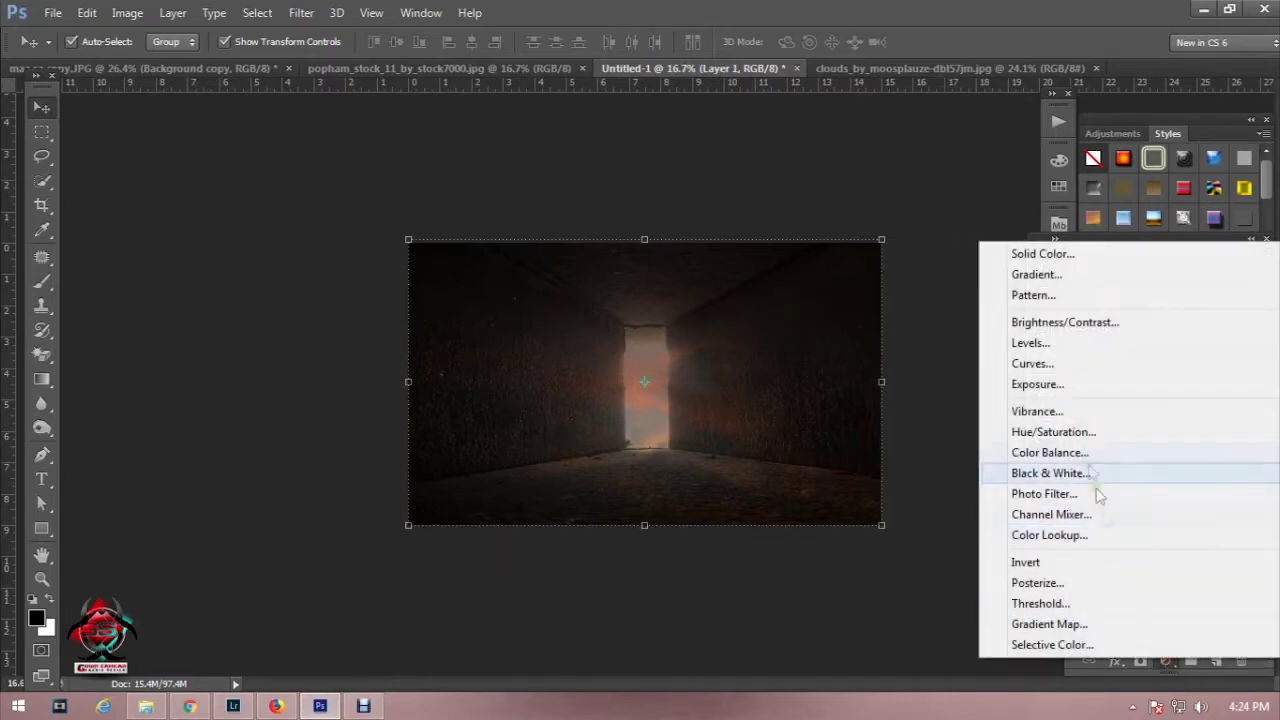
Step: Add a white Solid Color fill layer blended in Overlay mode
{"action": "left_click", "coordinate": [1082, 256]}
{"action": "left_click_drag", "start_coordinate": [371, 286], "coordinate": [584, 408]}
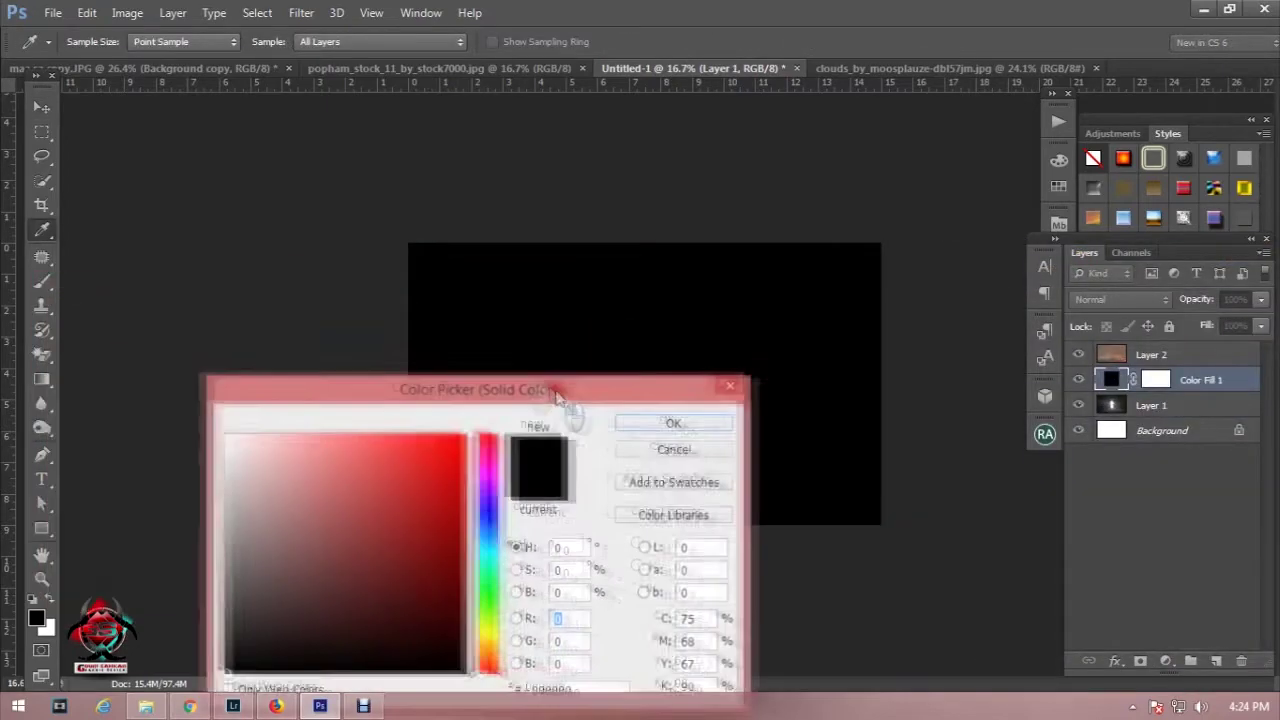
{"action": "left_click_drag", "start_coordinate": [300, 458], "coordinate": [230, 423]}
{"action": "left_click", "coordinate": [718, 443]}
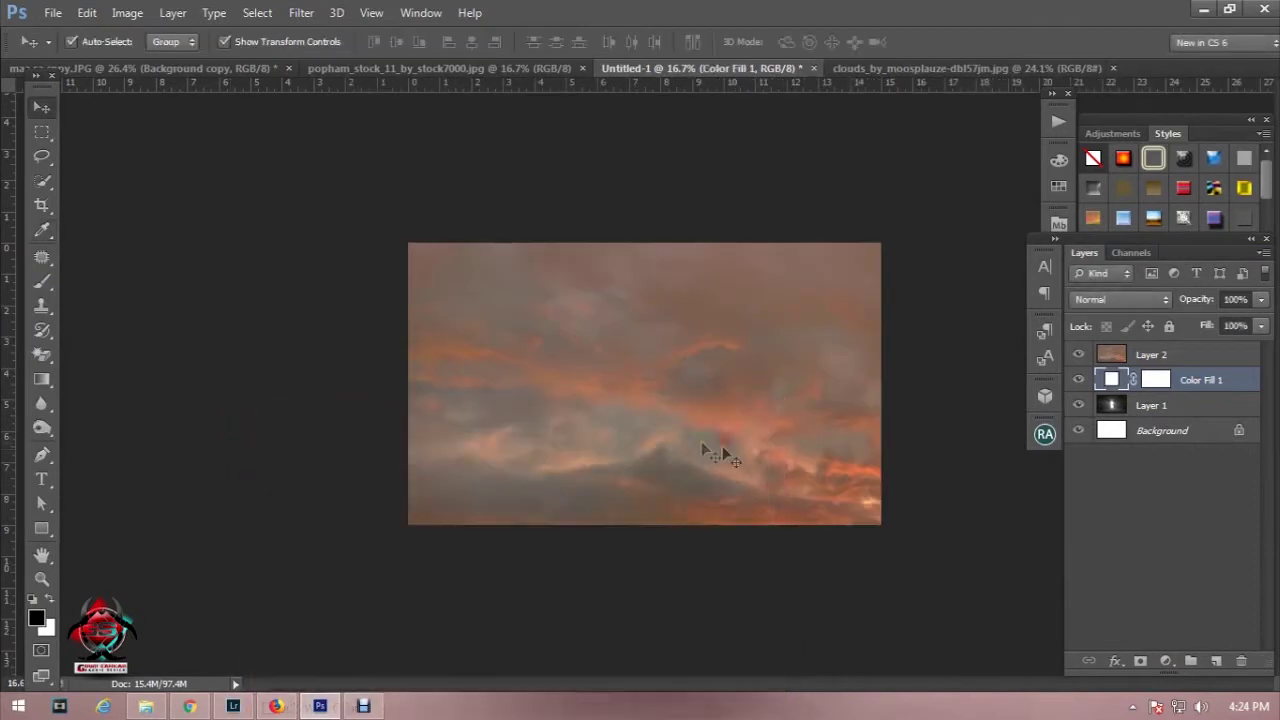
{"action": "left_click", "coordinate": [1120, 299]}
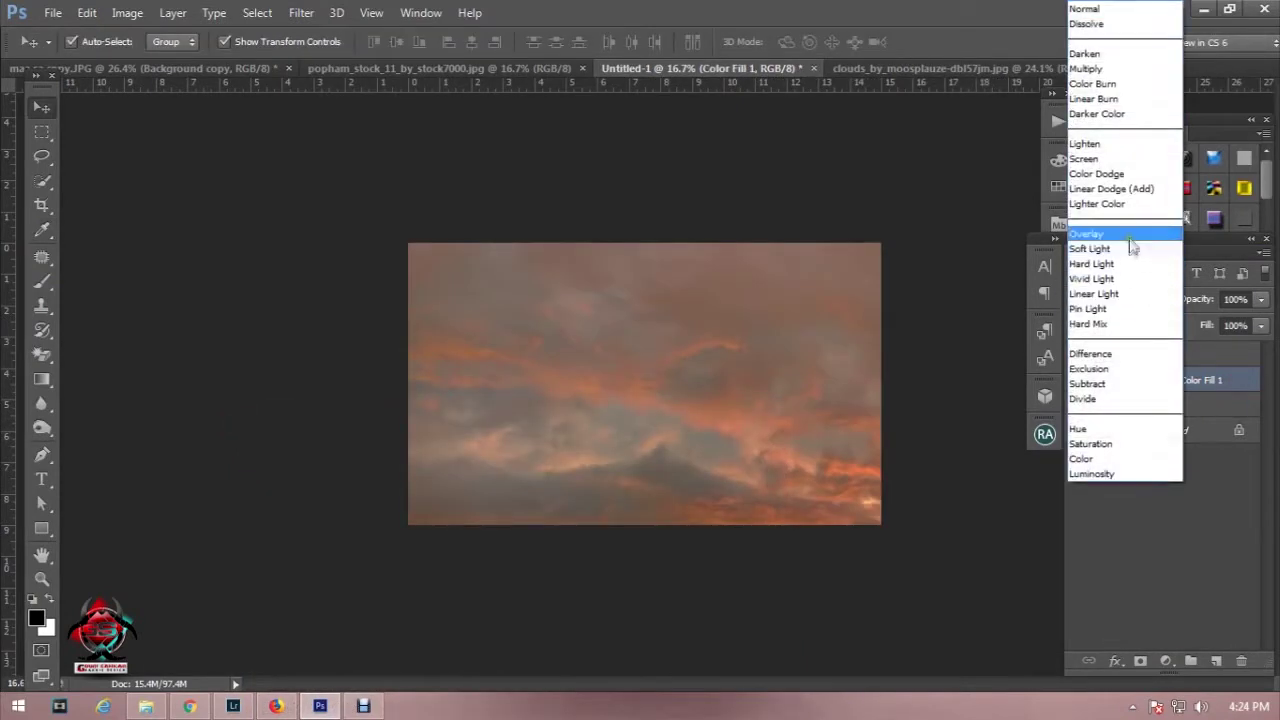
{"action": "left_click", "coordinate": [1130, 240]}
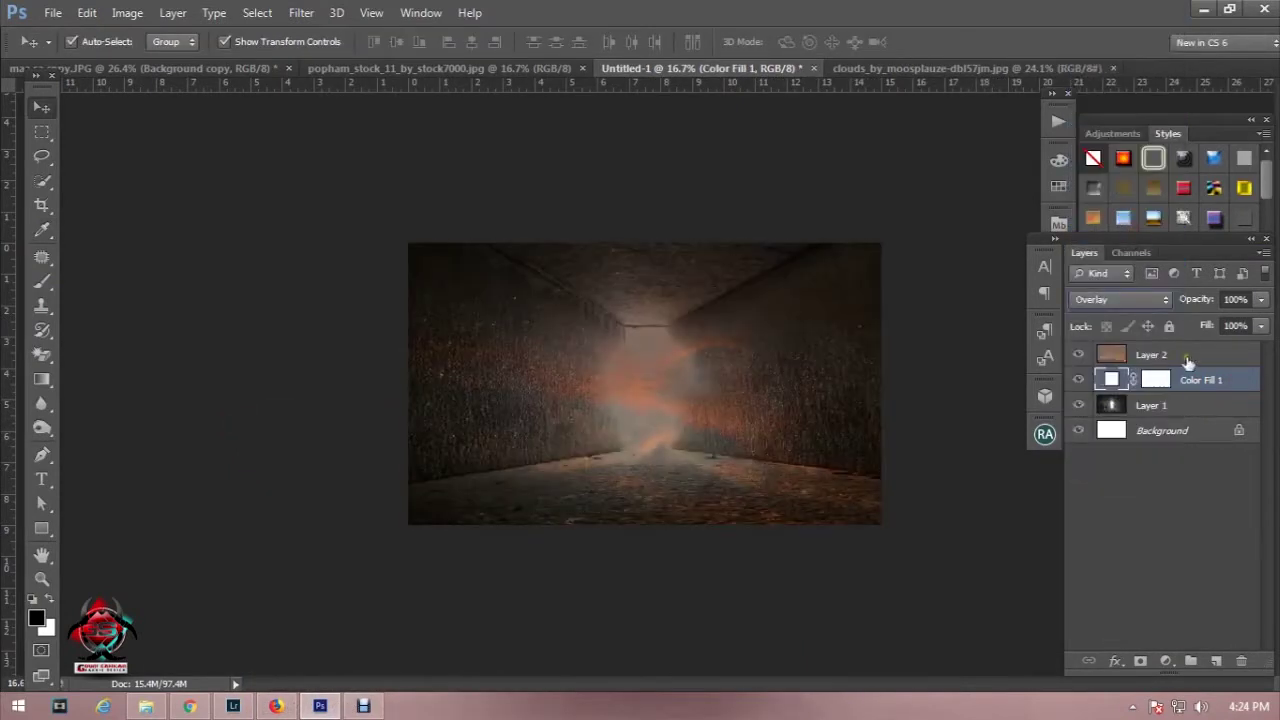
Step: Toggle Layer 2 and the colour fill visibility to compare, then select Layer 2
{"action": "left_click", "coordinate": [1079, 356]}
{"action": "left_click", "coordinate": [1078, 380]}
{"action": "left_click", "coordinate": [1211, 357]}
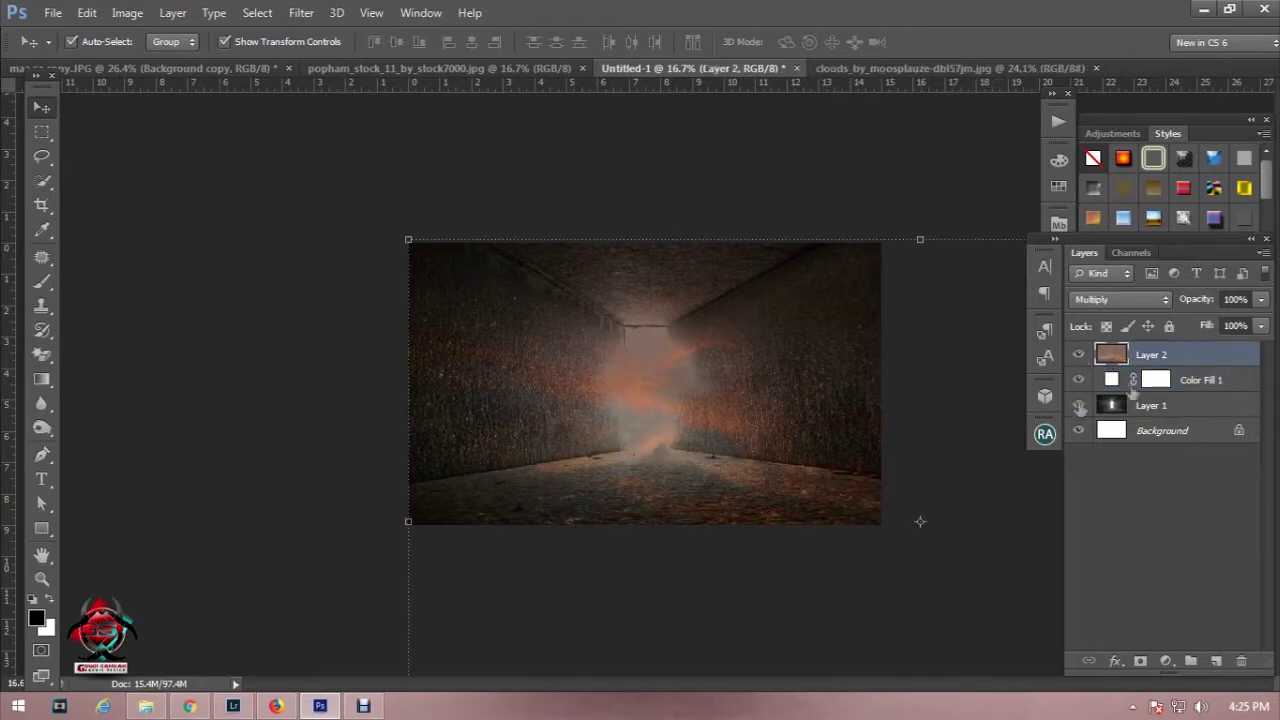
Step: Add a Color Balance layer, pushing midtones toward red, magenta and blue
{"action": "left_click", "coordinate": [1164, 661]}
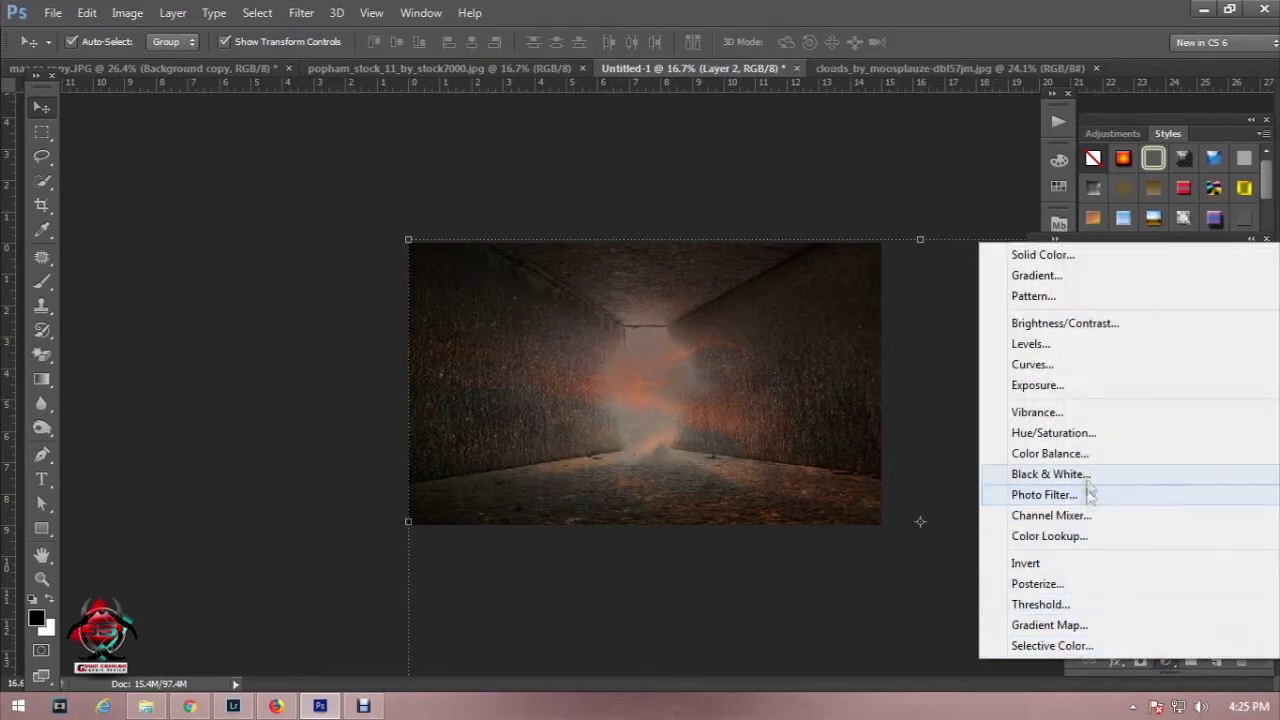
{"action": "left_click", "coordinate": [1005, 450]}
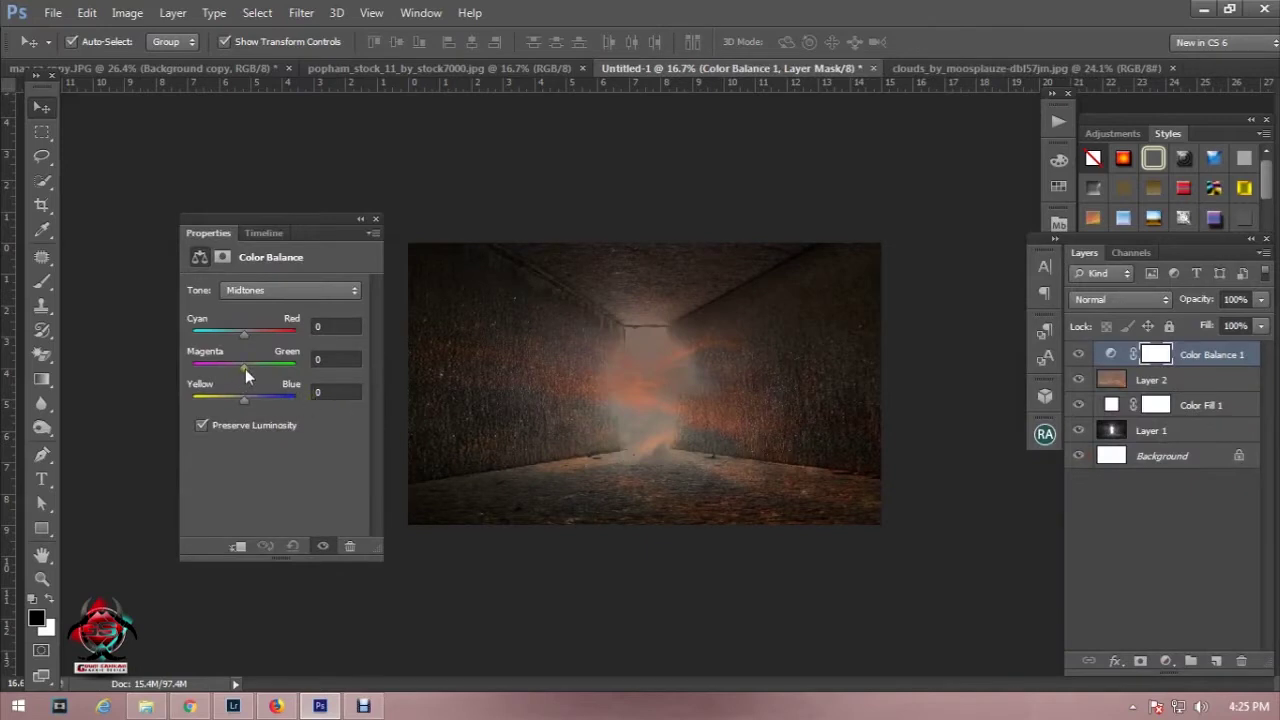
{"action": "left_click_drag", "start_coordinate": [240, 374], "coordinate": [214, 377]}
{"action": "left_click_drag", "start_coordinate": [243, 402], "coordinate": [365, 408]}
{"action": "left_click_drag", "start_coordinate": [245, 334], "coordinate": [269, 339]}
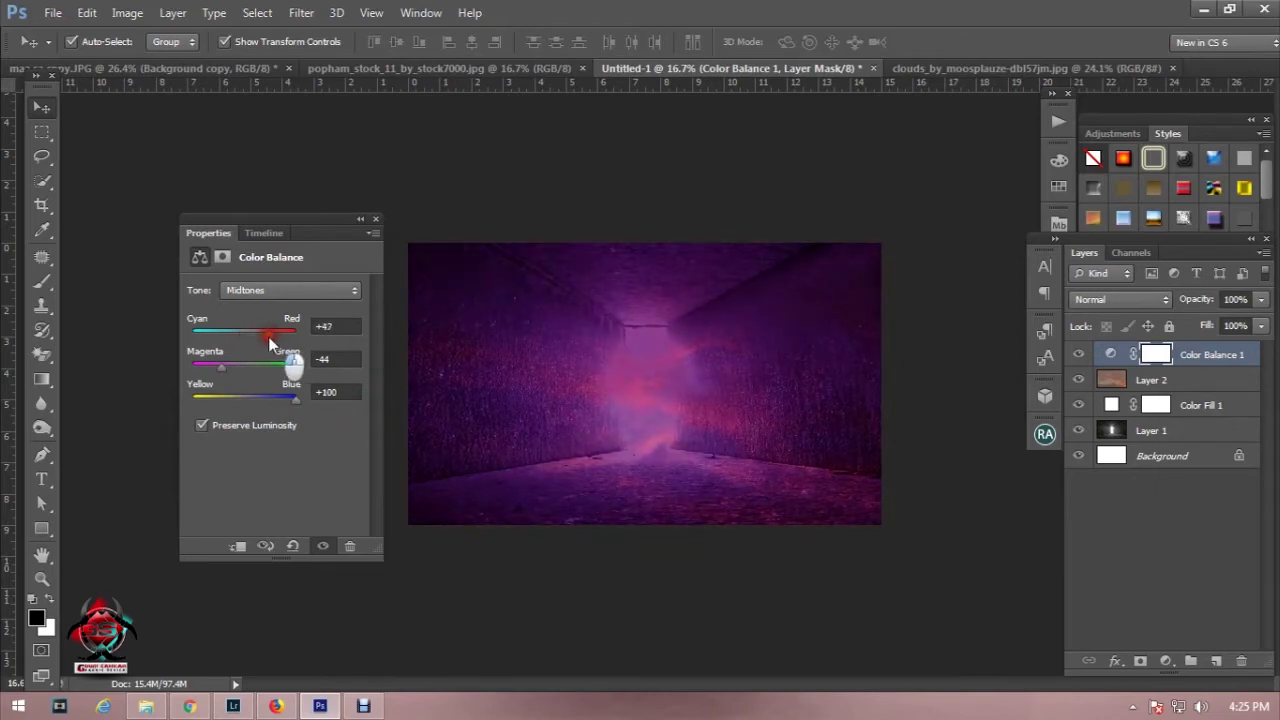
{"action": "left_click_drag", "start_coordinate": [221, 367], "coordinate": [210, 372]}
Step: Set the Color Balance highlights to +15, -20 and +7, then close the panel
{"action": "left_click", "coordinate": [303, 290]}
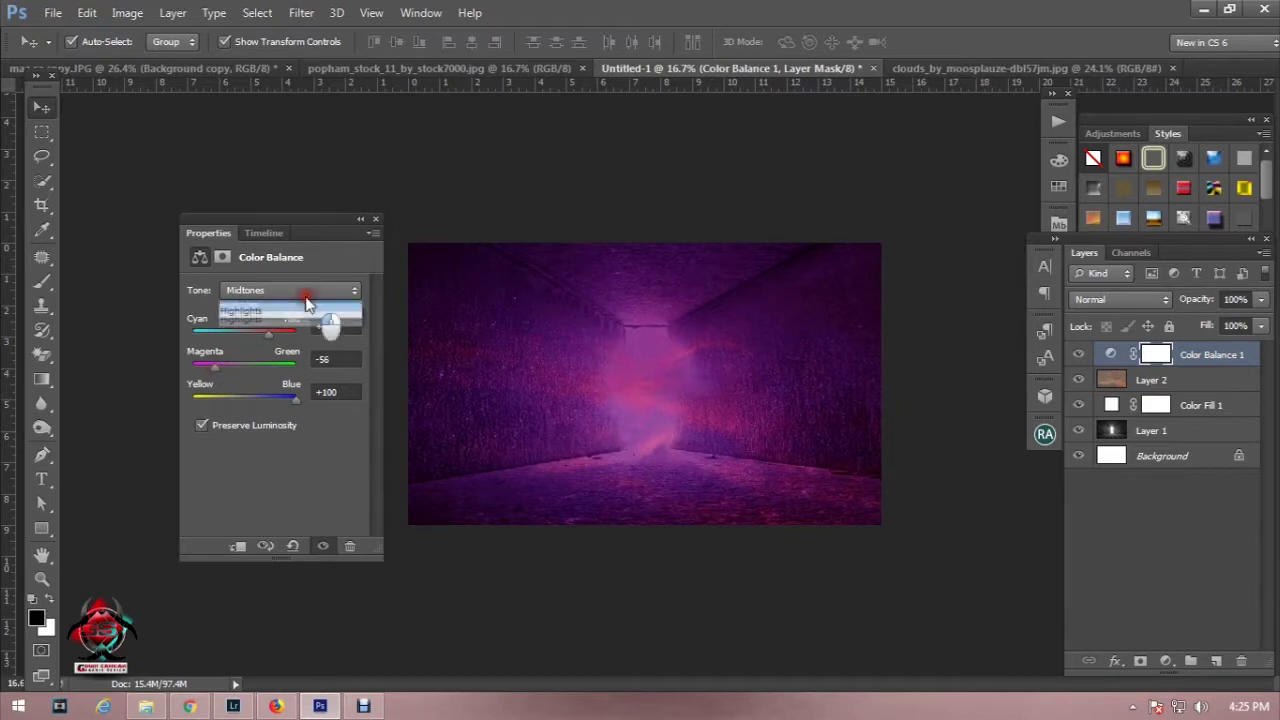
{"action": "left_click", "coordinate": [309, 341]}
{"action": "mouse_move", "coordinate": [245, 345]}
{"action": "left_mouse_down"}
{"action": "mouse_move", "coordinate": [226, 368]}
{"action": "mouse_move", "coordinate": [249, 400]}
{"action": "left_mouse_up"}
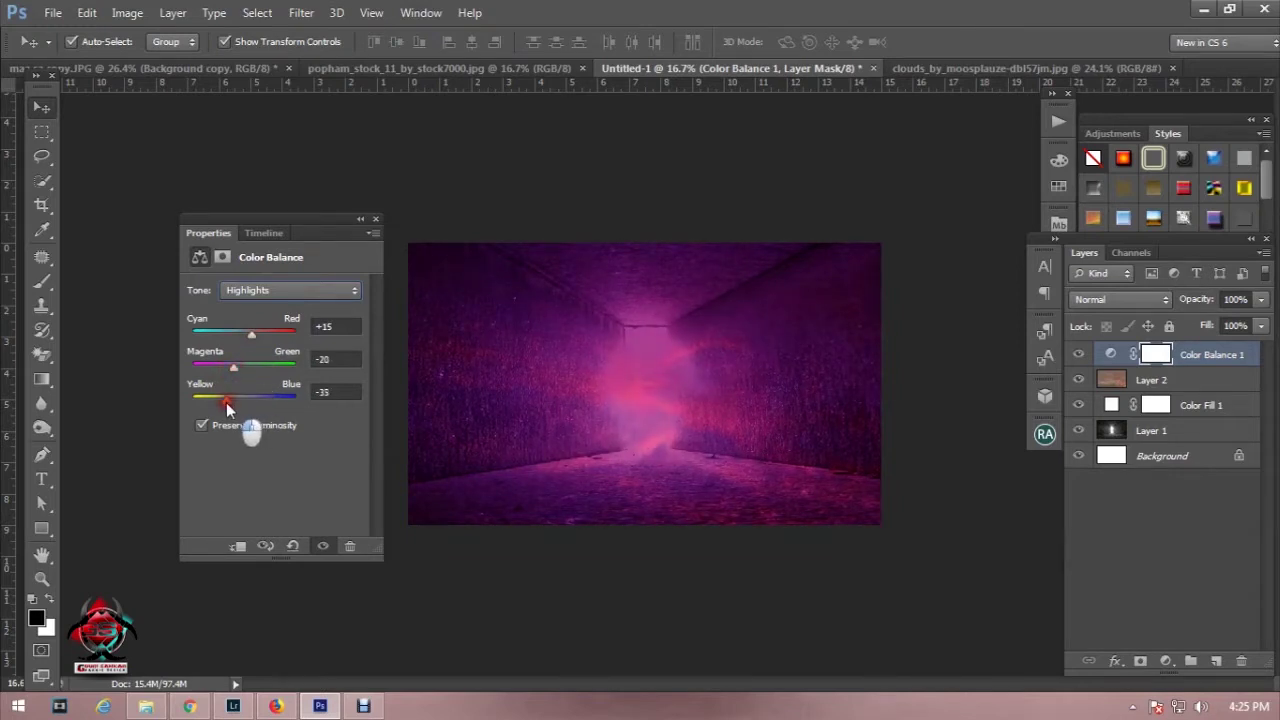
{"action": "left_click", "coordinate": [251, 336]}
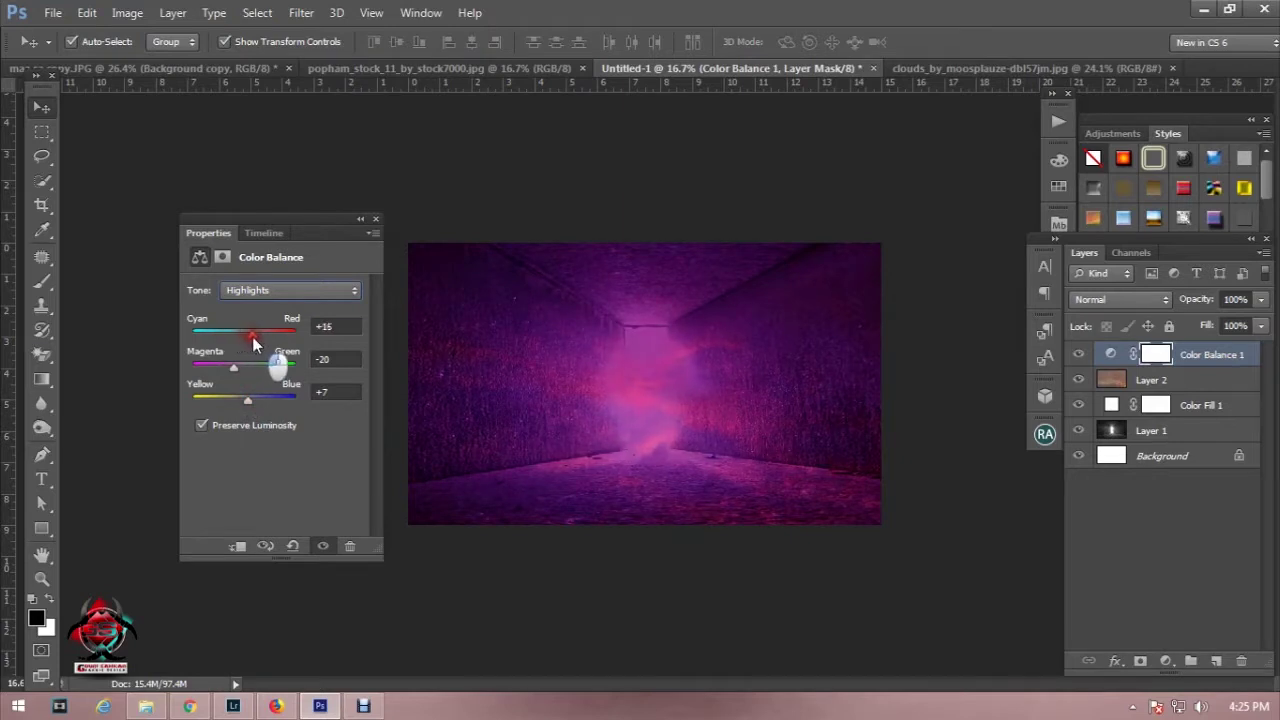
{"action": "left_click", "coordinate": [373, 220]}
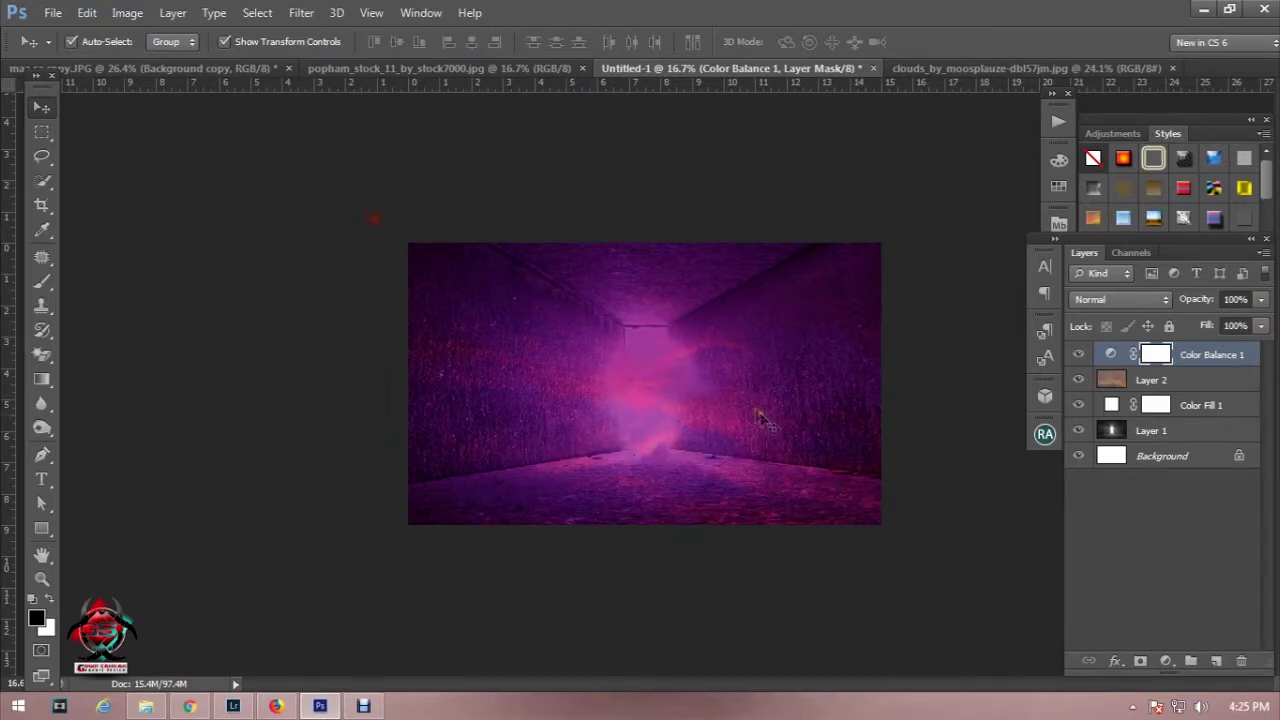
{"action": "scroll", "coordinate": [843, 434], "scroll_direction": "down", "scroll_amount": 1}
{"action": "scroll", "coordinate": [845, 434], "scroll_direction": "up", "scroll_amount": 1}
{"action": "scroll", "coordinate": [847, 436], "scroll_direction": "up", "scroll_amount": 1}
{"action": "scroll", "coordinate": [841, 425], "scroll_direction": "up", "scroll_amount": 1}
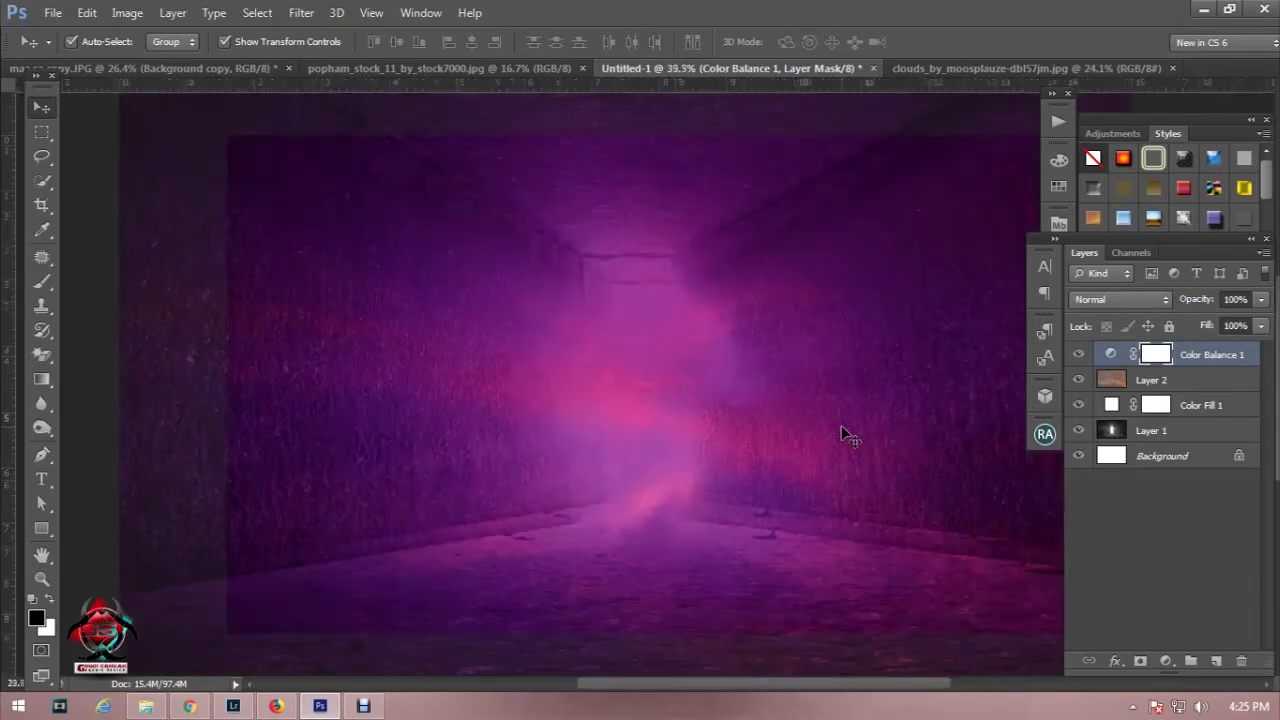
{"action": "scroll", "coordinate": [841, 425], "scroll_direction": "down", "scroll_amount": 2}
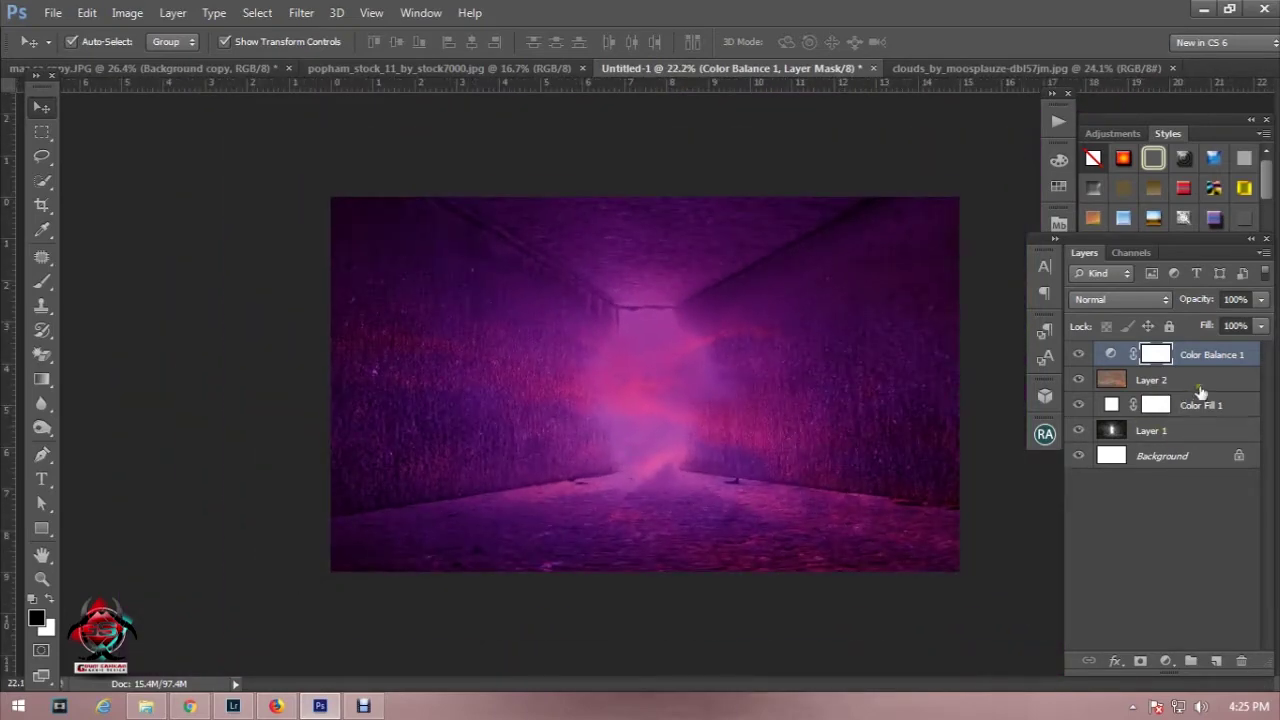
Step: Drag the woman-on-sofa cutout into Untitled-1, scaled to about 61% and placed low-centre
{"action": "left_click", "coordinate": [253, 72]}
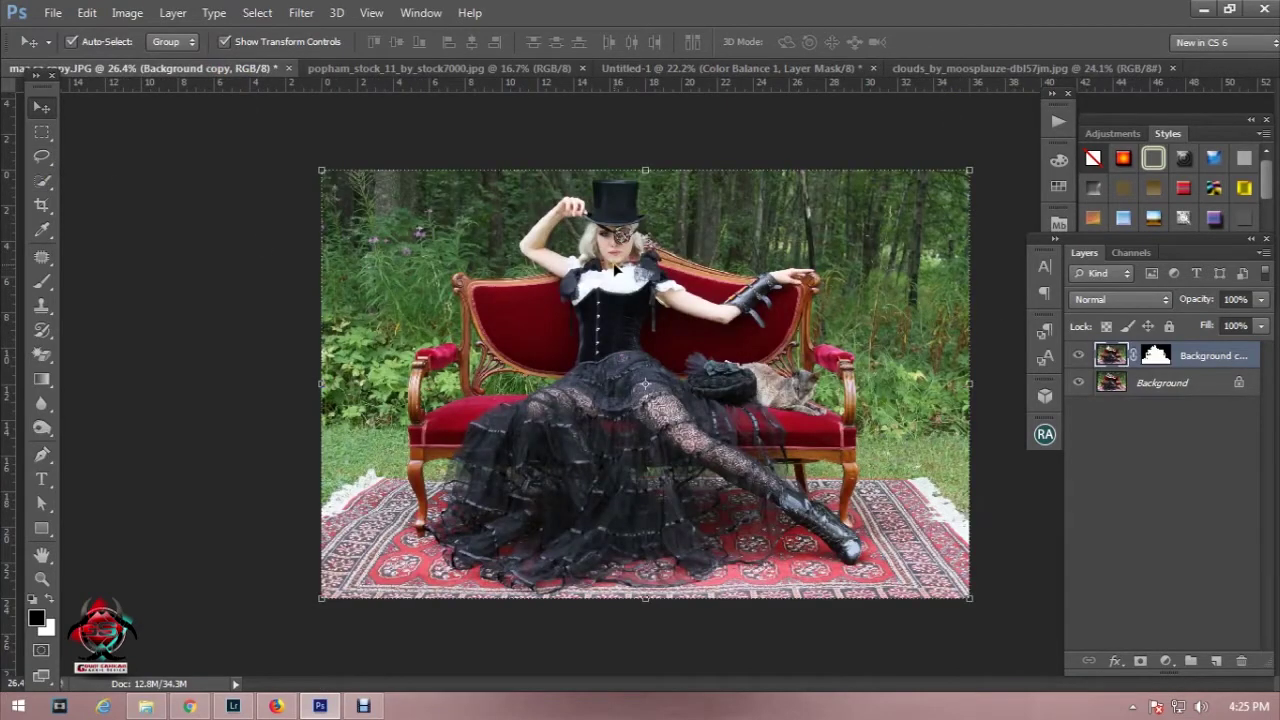
{"action": "mouse_move", "coordinate": [606, 276]}
{"action": "left_mouse_down"}
{"action": "mouse_move", "coordinate": [690, 325]}
{"action": "mouse_move", "coordinate": [661, 363]}
{"action": "left_mouse_up"}
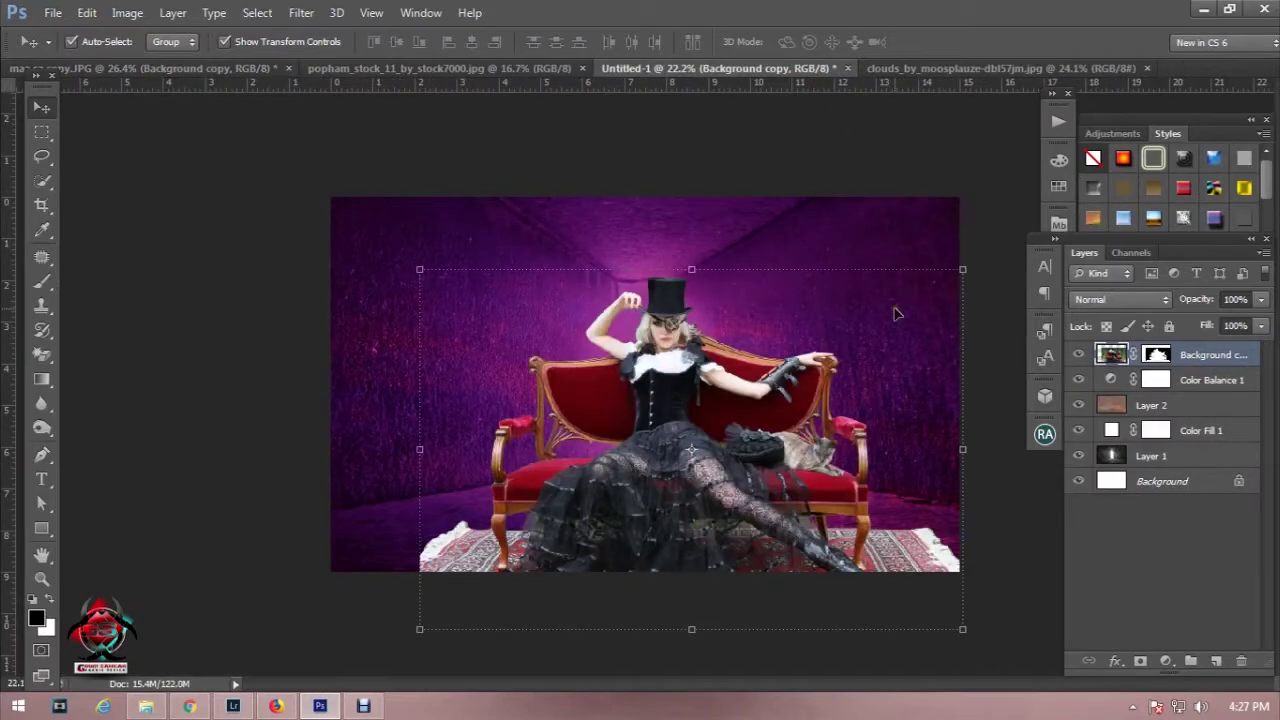
{"action": "key", "text": "ctrl+t"}
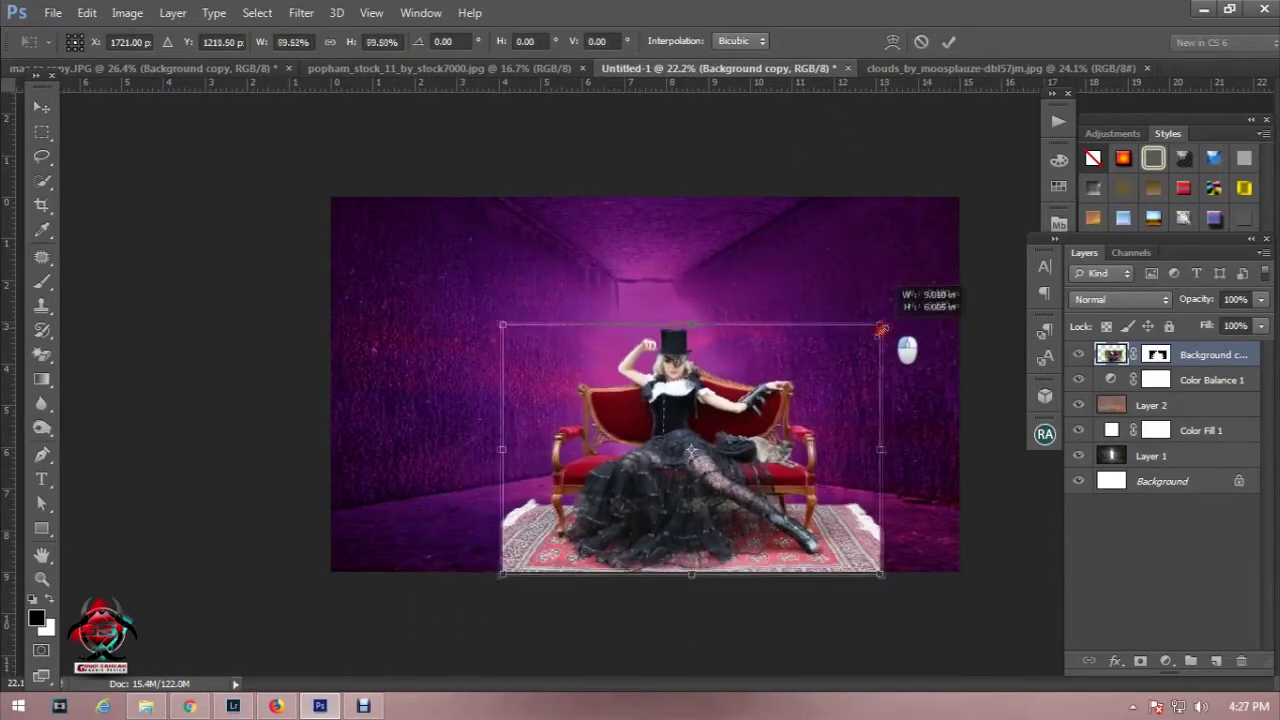
{"action": "left_click_drag", "start_coordinate": [960, 271], "coordinate": [866, 333]}
{"action": "left_click_drag", "start_coordinate": [838, 390], "coordinate": [805, 383]}
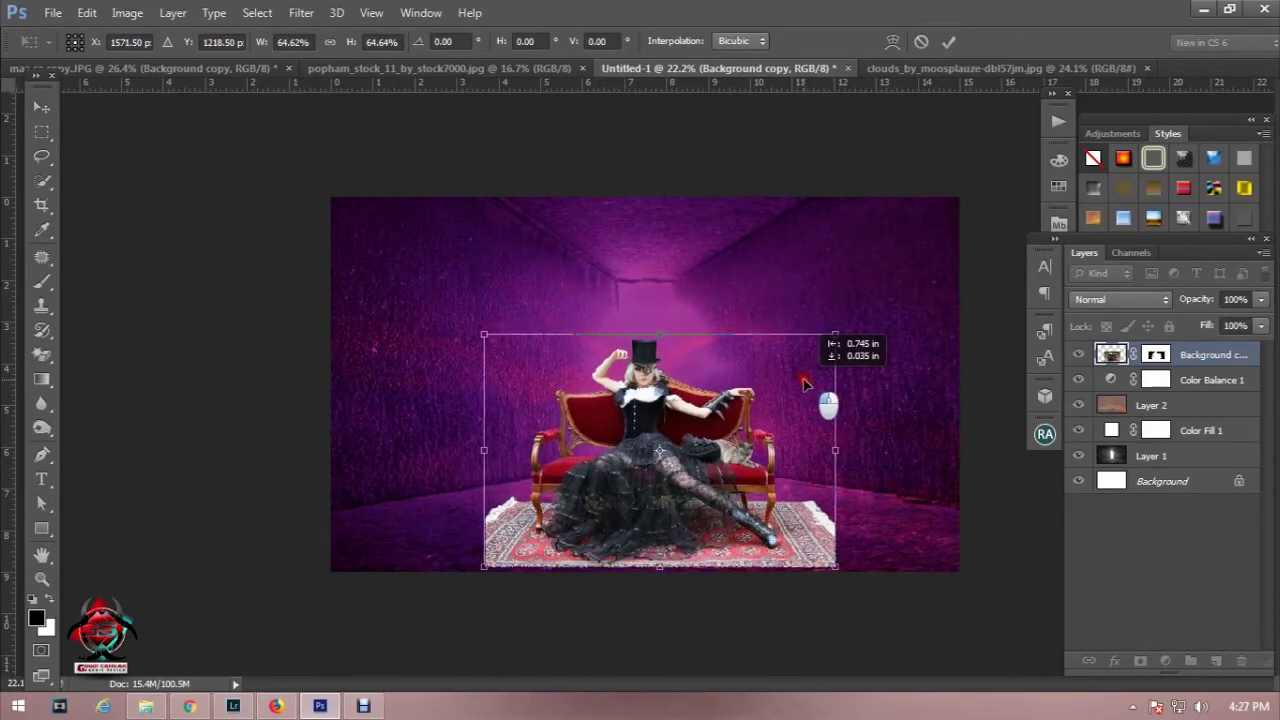
{"action": "left_click_drag", "start_coordinate": [836, 334], "coordinate": [825, 342]}
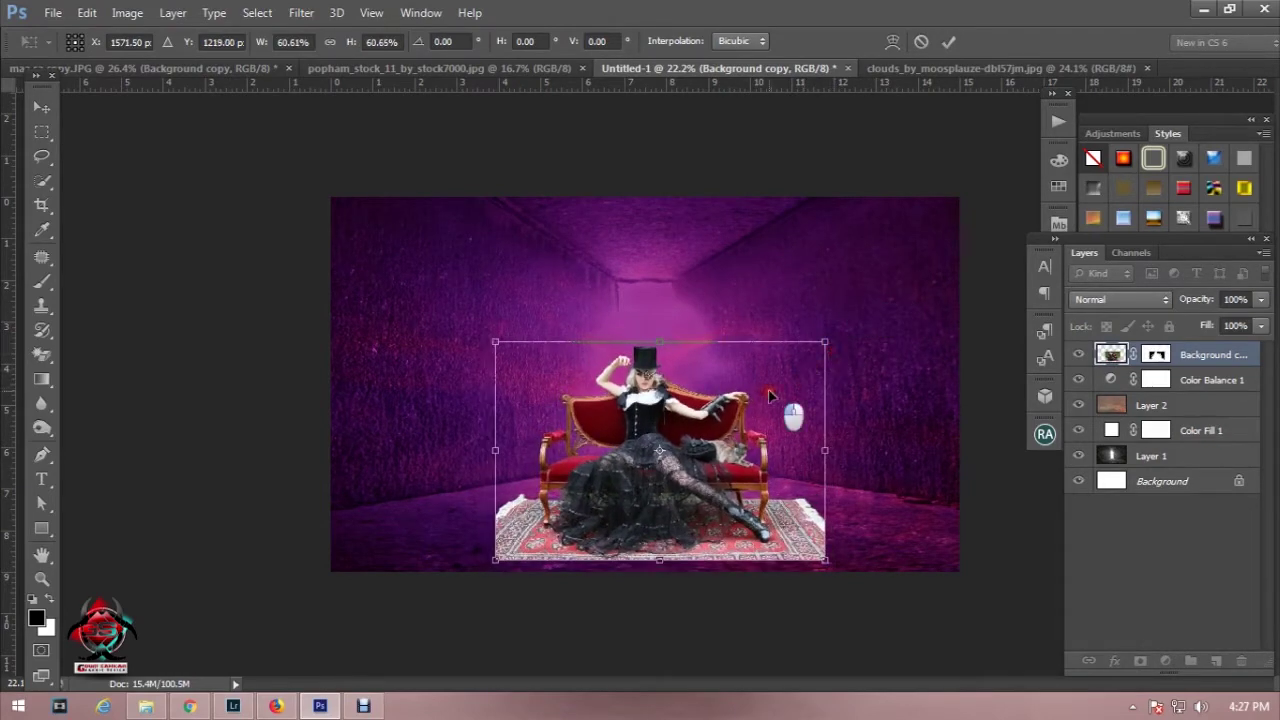
{"action": "left_click_drag", "start_coordinate": [771, 396], "coordinate": [771, 398]}
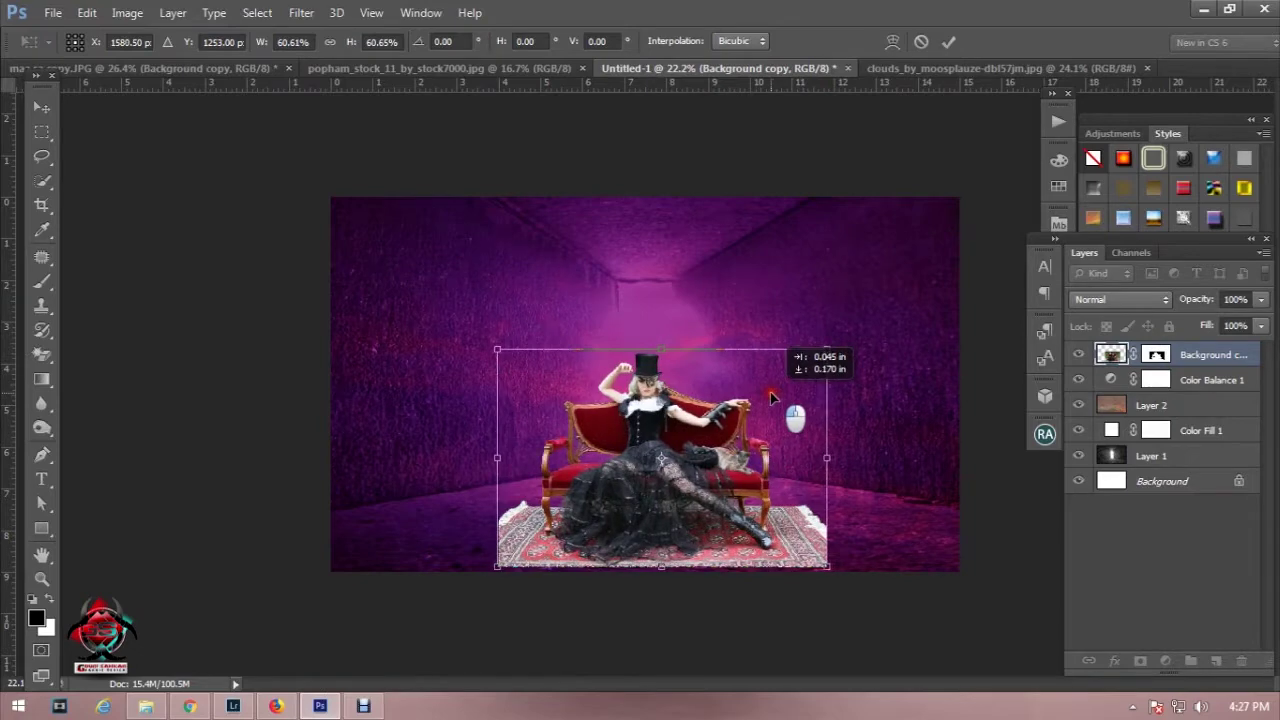
{"action": "key", "text": "Return"}
{"action": "left_click", "coordinate": [1188, 455]}
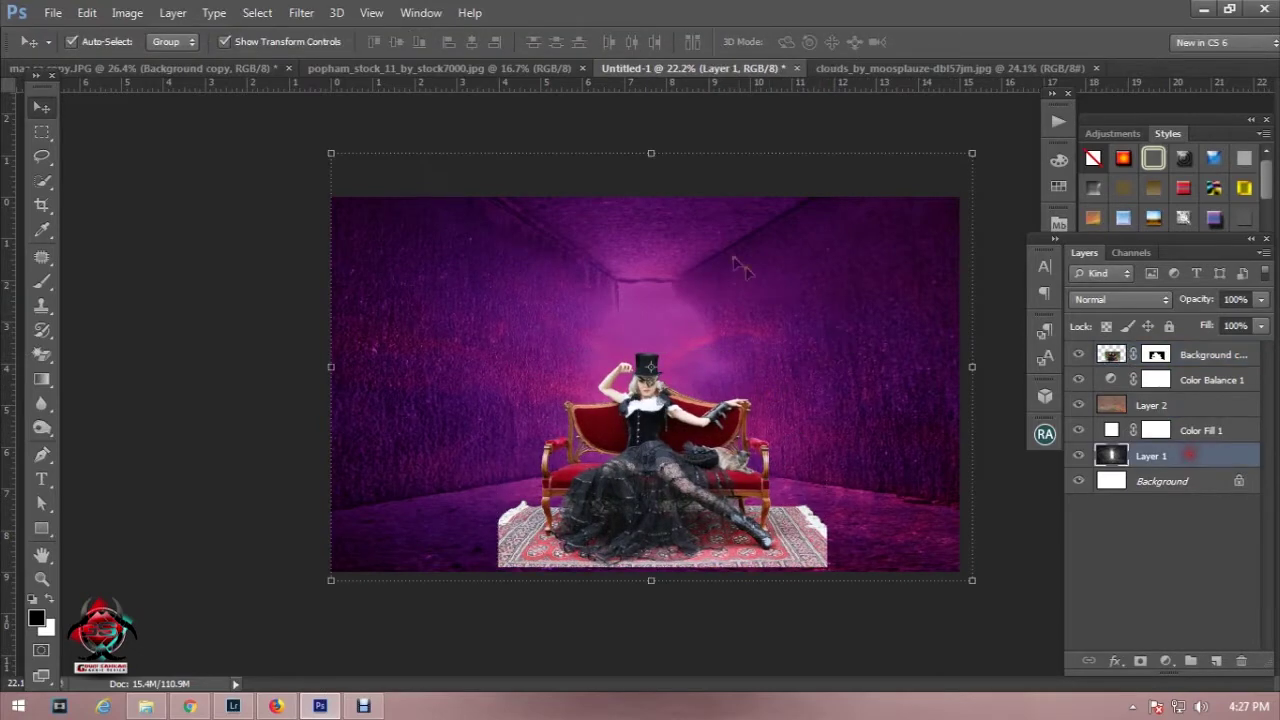
Step: Squash Layer 1's height from the top to about 97% so the corridor glow sits lower
{"action": "mouse_move", "coordinate": [652, 153]}
{"action": "left_mouse_down"}
{"action": "mouse_move", "coordinate": [655, 191]}
{"action": "mouse_move", "coordinate": [659, 164]}
{"action": "left_mouse_up"}
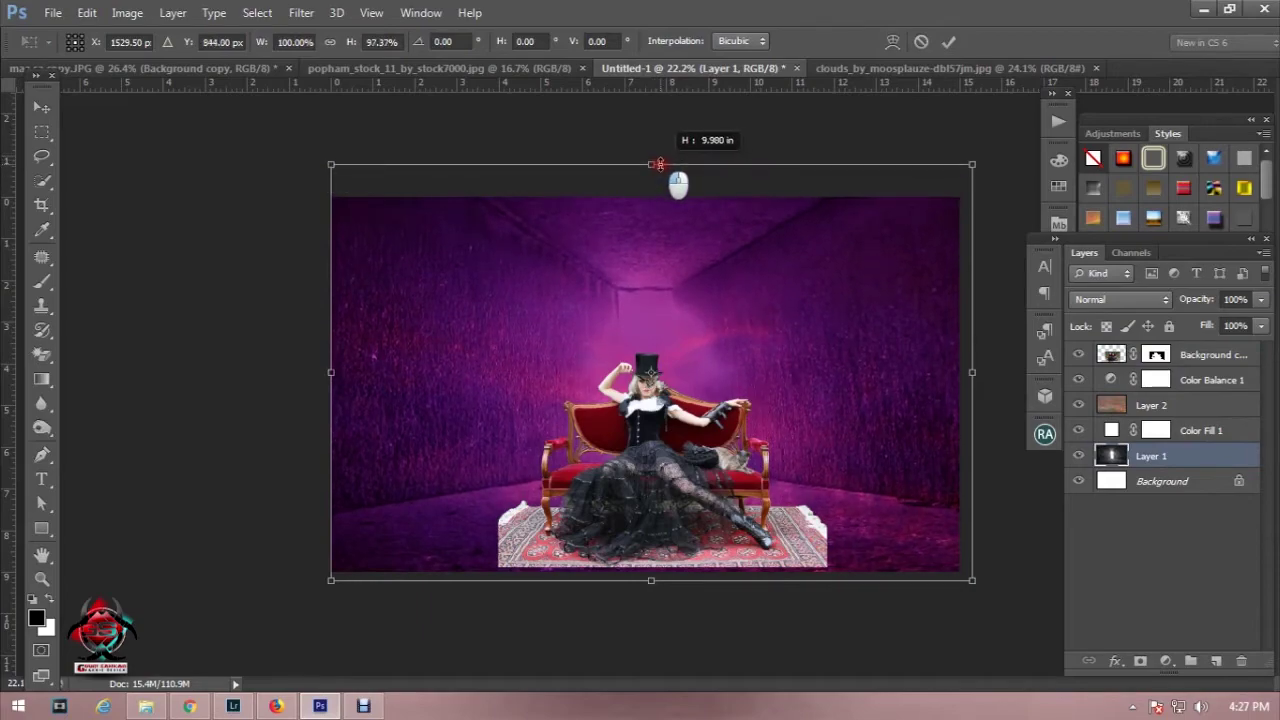
{"action": "key", "text": "Return"}
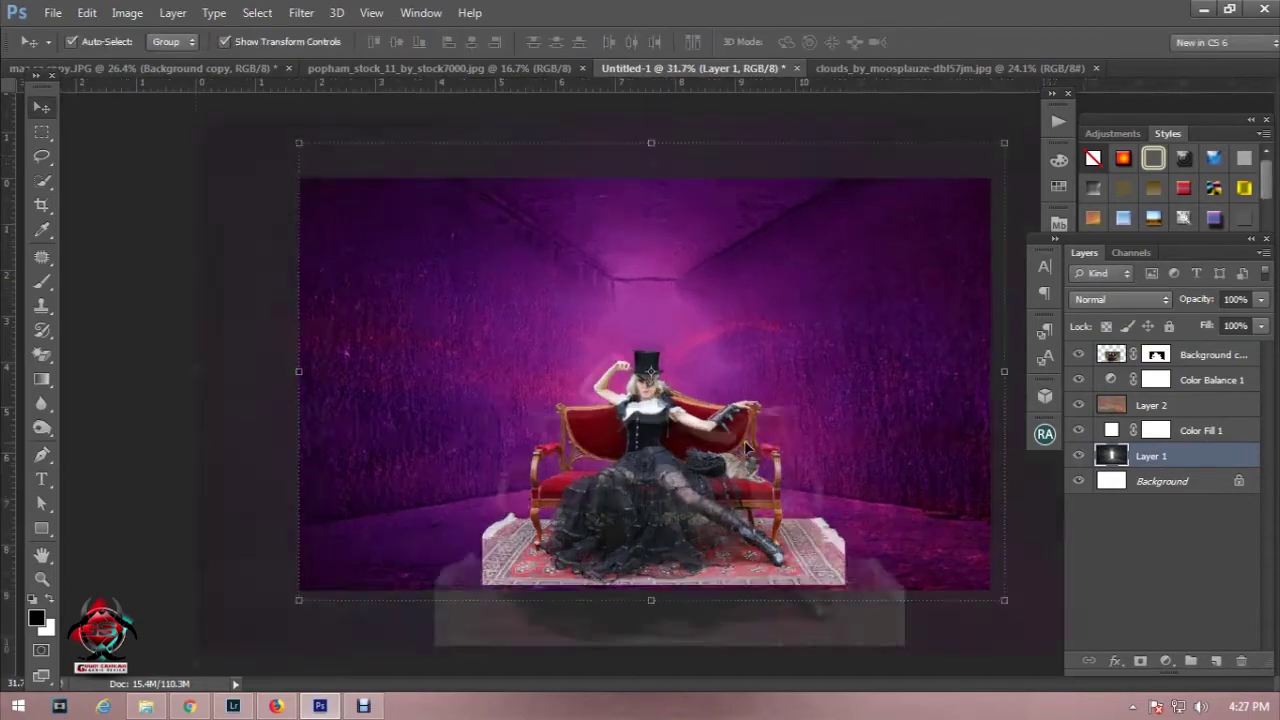
{"action": "scroll", "coordinate": [690, 380], "scroll_direction": "up", "scroll_amount": 2}
{"action": "scroll", "coordinate": [738, 398], "scroll_direction": "up", "scroll_amount": 1}
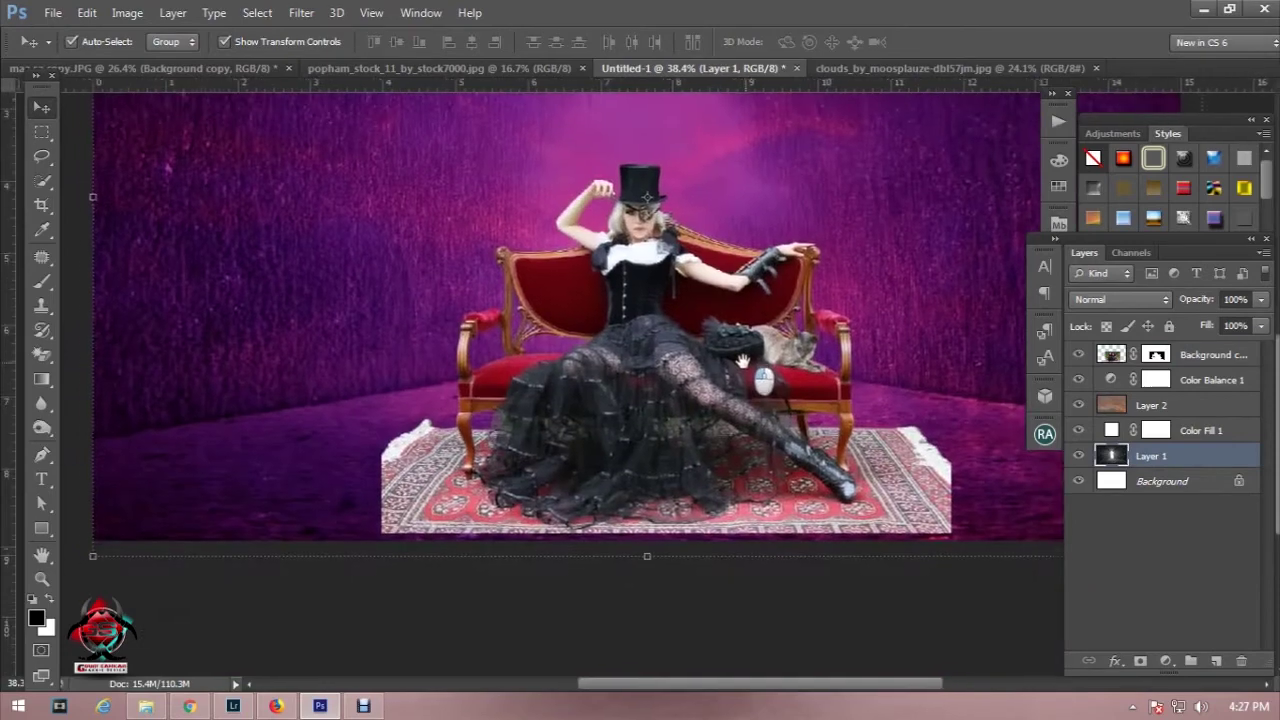
{"action": "left_click", "coordinate": [1116, 356]}
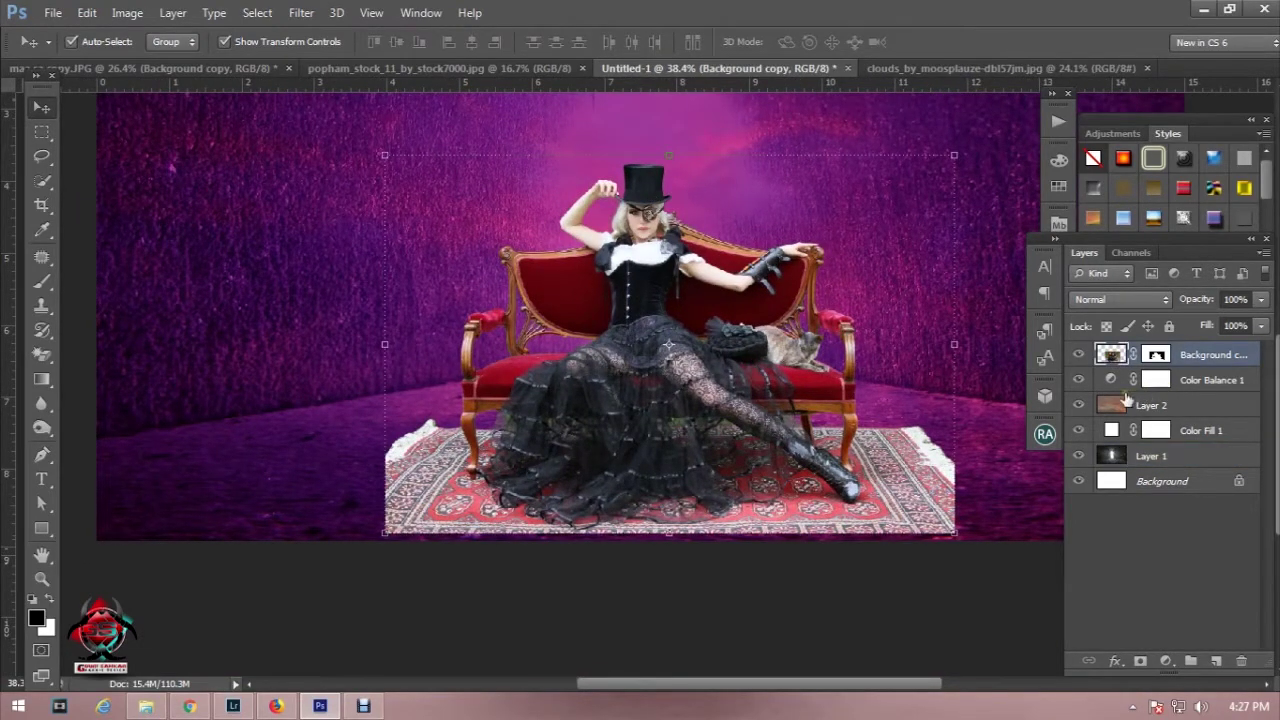
Step: Duplicate Background copy as Background copy 2 and apply its layer mask permanently
{"action": "right_click", "coordinate": [1250, 355]}
{"action": "left_click", "coordinate": [937, 160]}
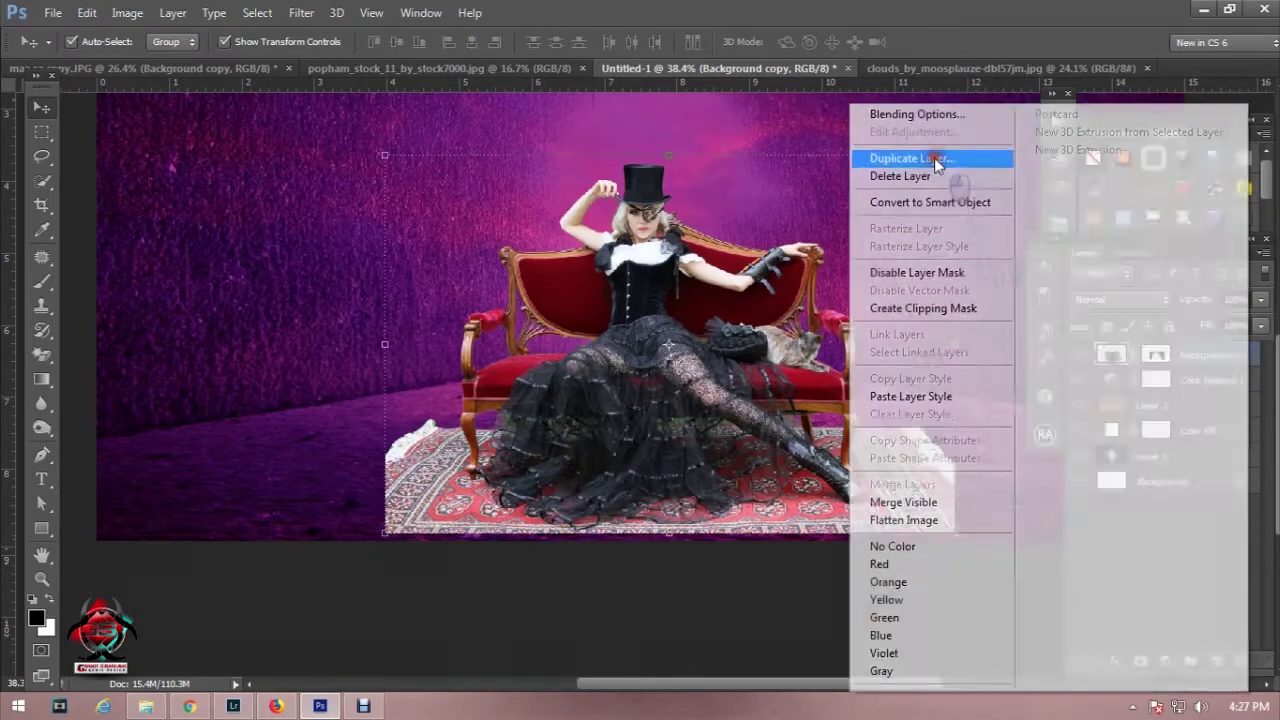
{"action": "left_click", "coordinate": [790, 214]}
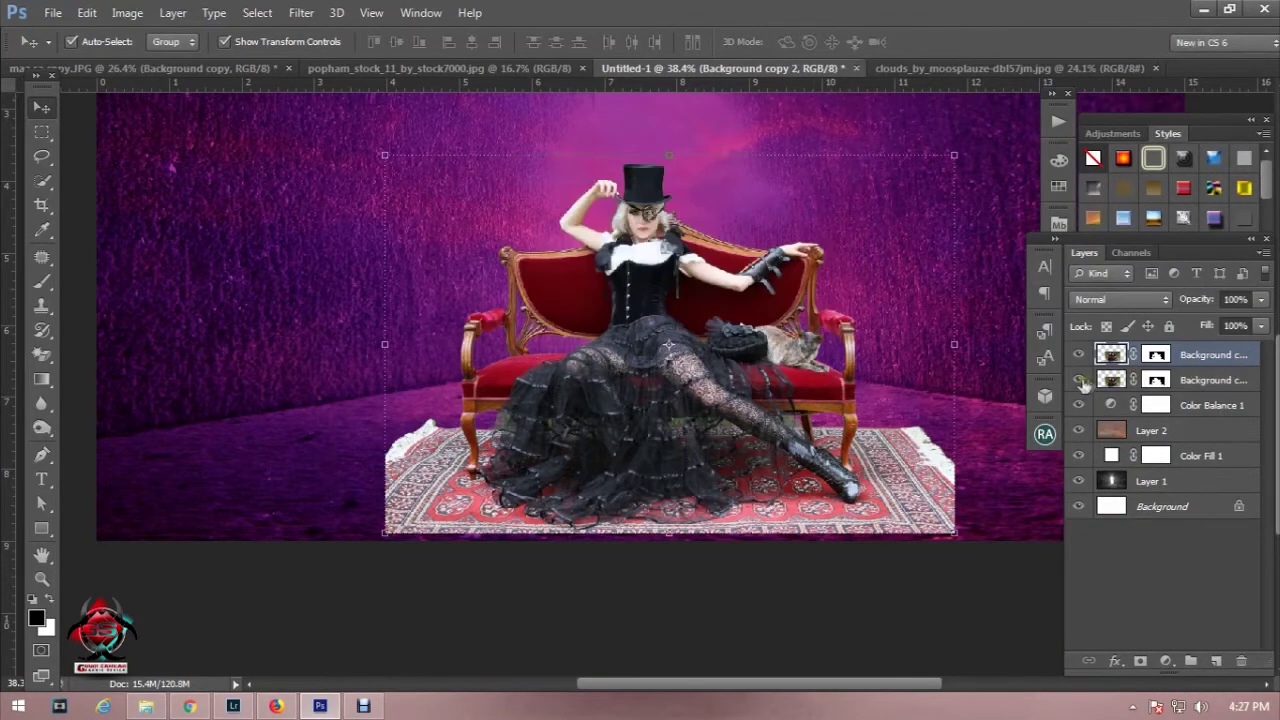
{"action": "right_click", "coordinate": [1152, 355]}
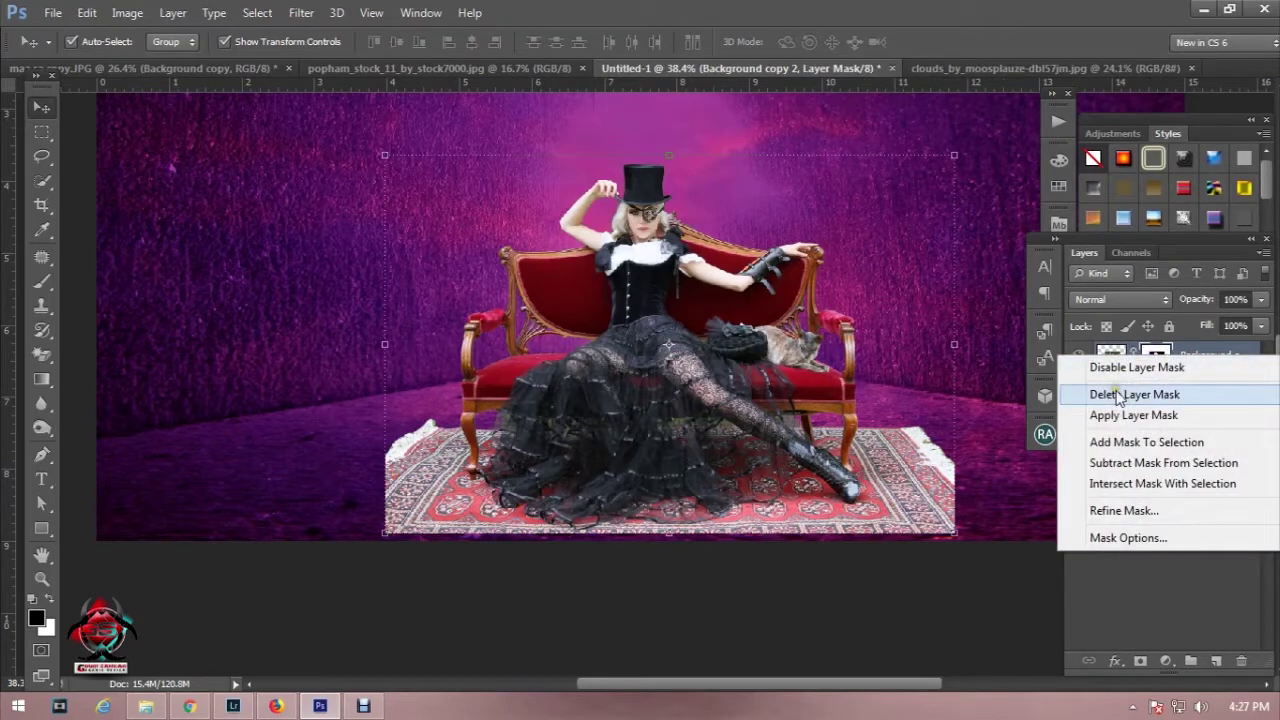
{"action": "left_click", "coordinate": [1130, 415]}
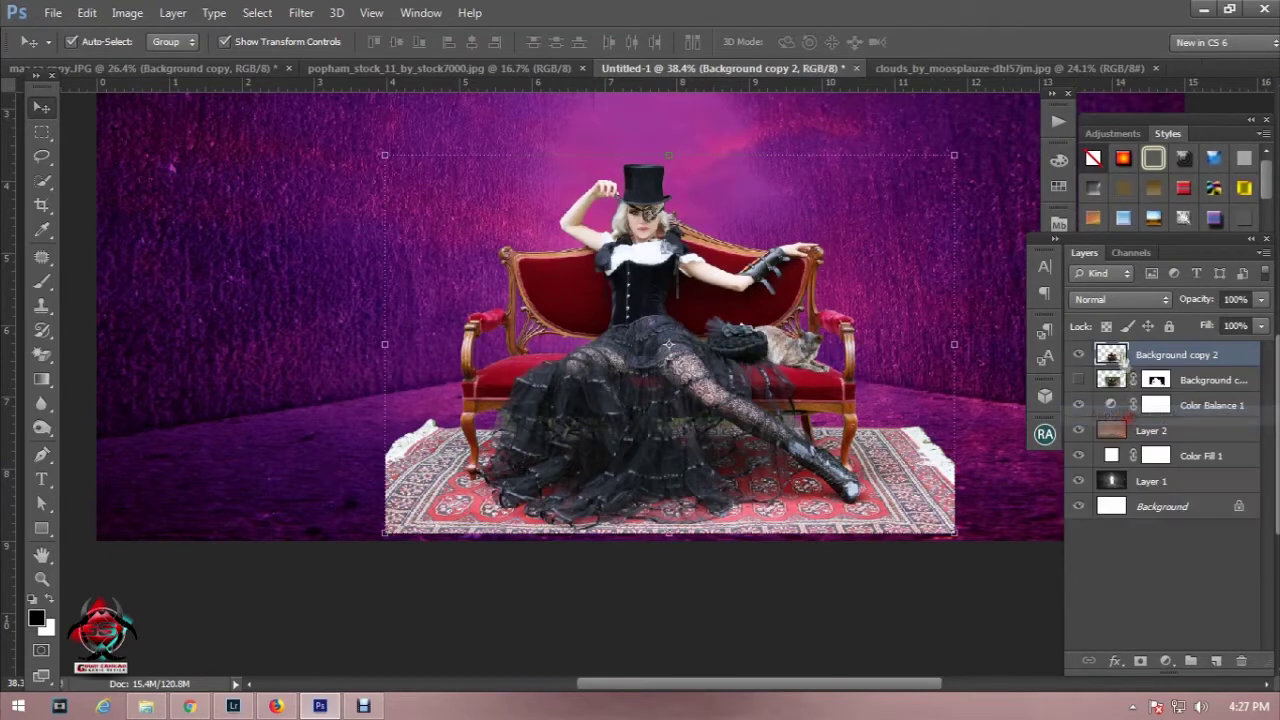
Step: Marquee-select the rug's right-hand corner with the whole canvas fitted in view
{"action": "right_click", "coordinate": [43, 157]}
{"action": "left_click", "coordinate": [100, 169]}
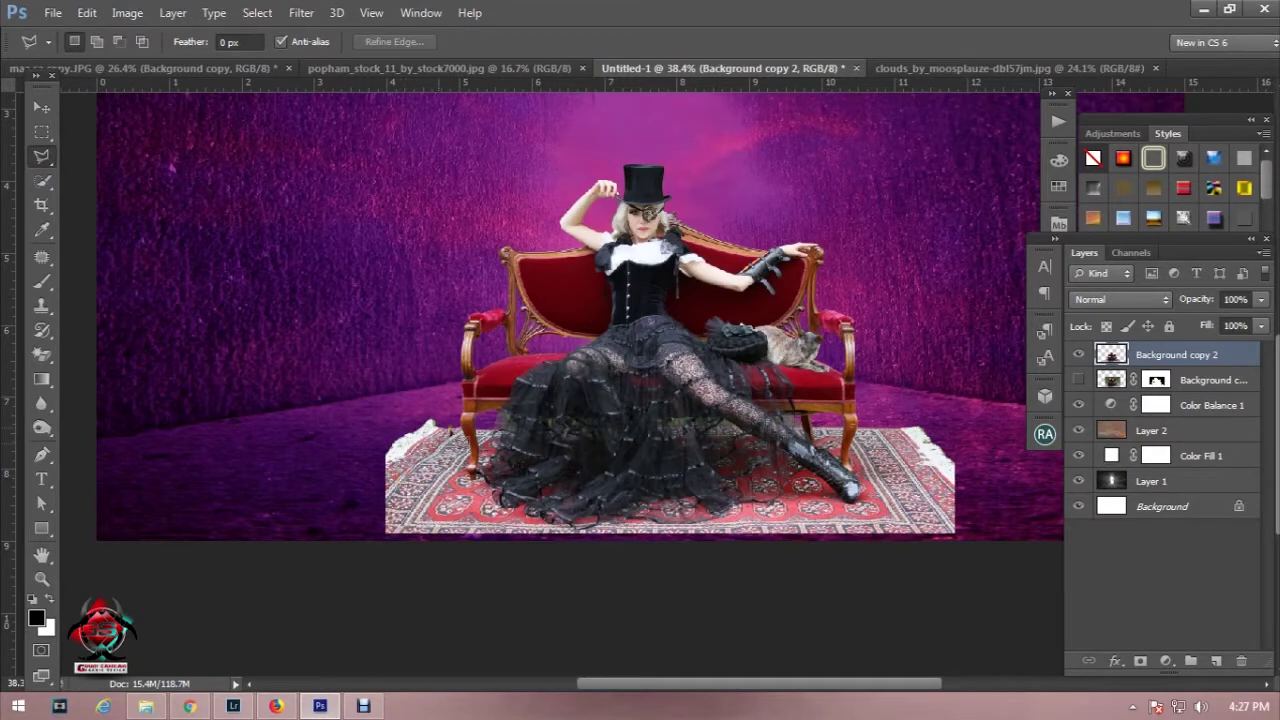
{"action": "key", "text": "m"}
{"action": "key", "text": "ctrl+0"}
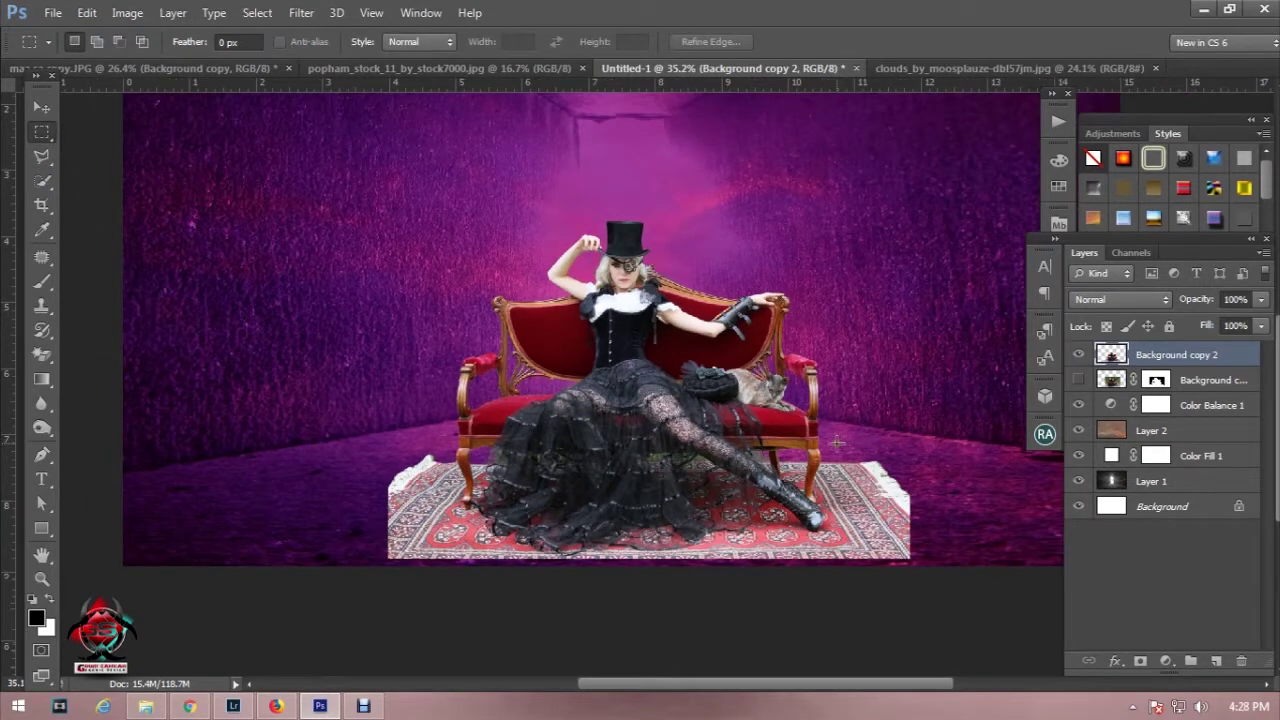
{"action": "left_click_drag", "start_coordinate": [832, 441], "coordinate": [941, 640]}
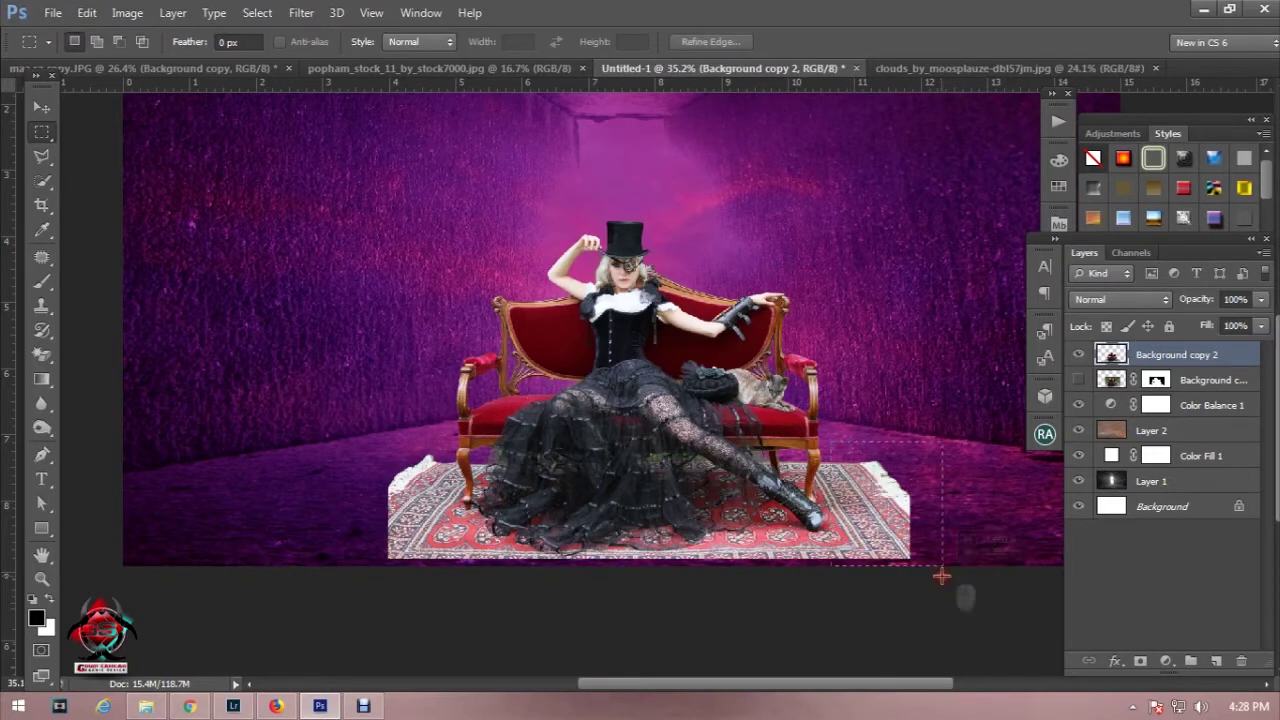
Step: Copy the rug corner to Layer 3, flip it horizontally, rotate about 5° and place it at the rug's left end
{"action": "right_click", "coordinate": [892, 478]}
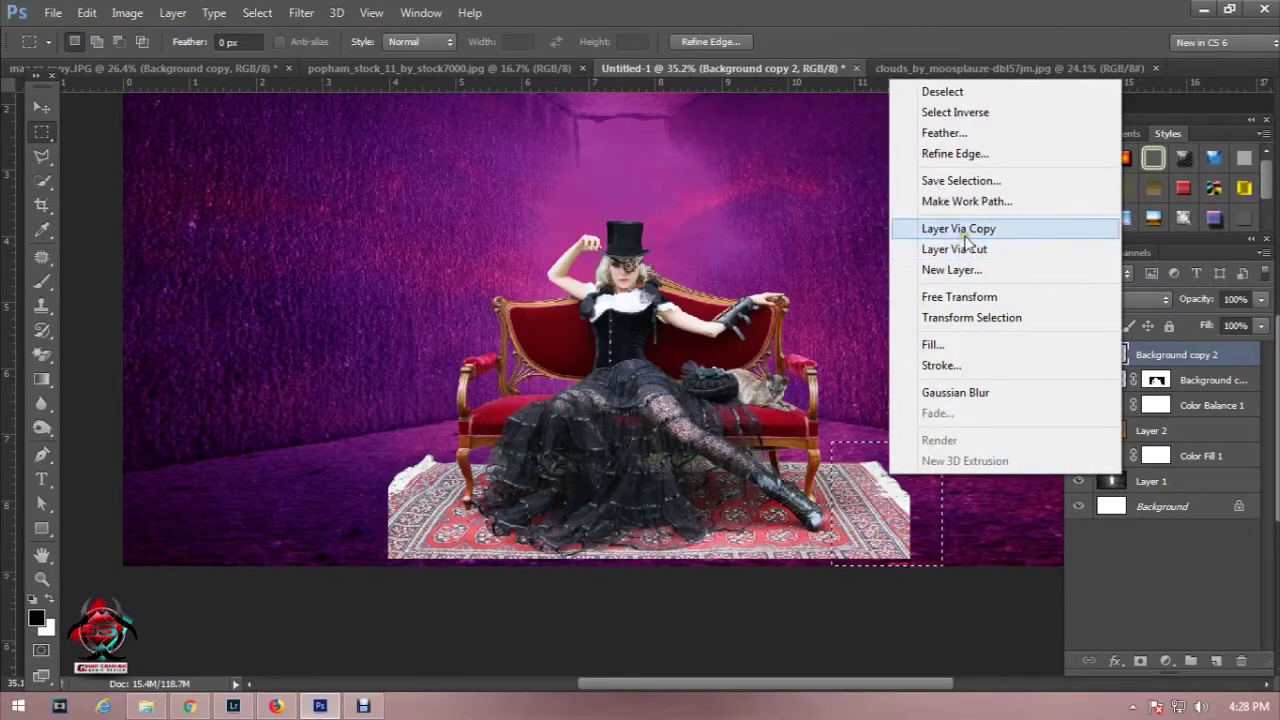
{"action": "left_click", "coordinate": [966, 233]}
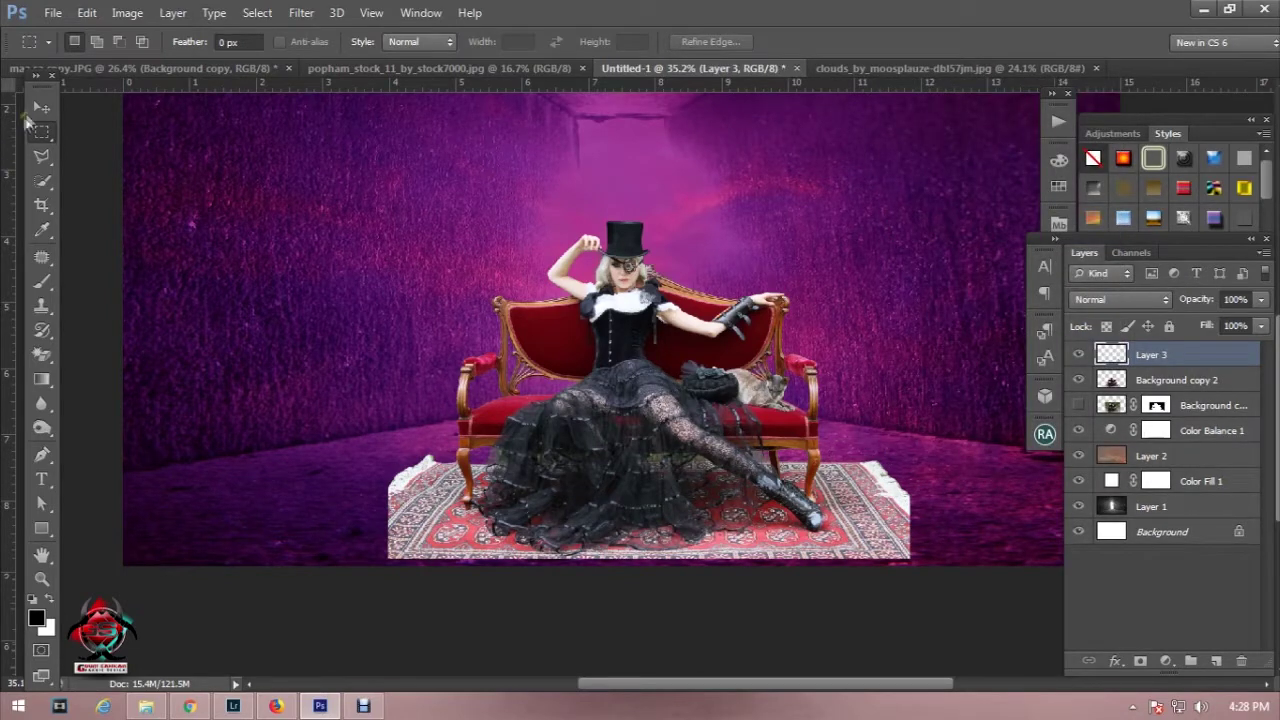
{"action": "key", "text": "v"}
{"action": "left_click_drag", "start_coordinate": [880, 512], "coordinate": [422, 518]}
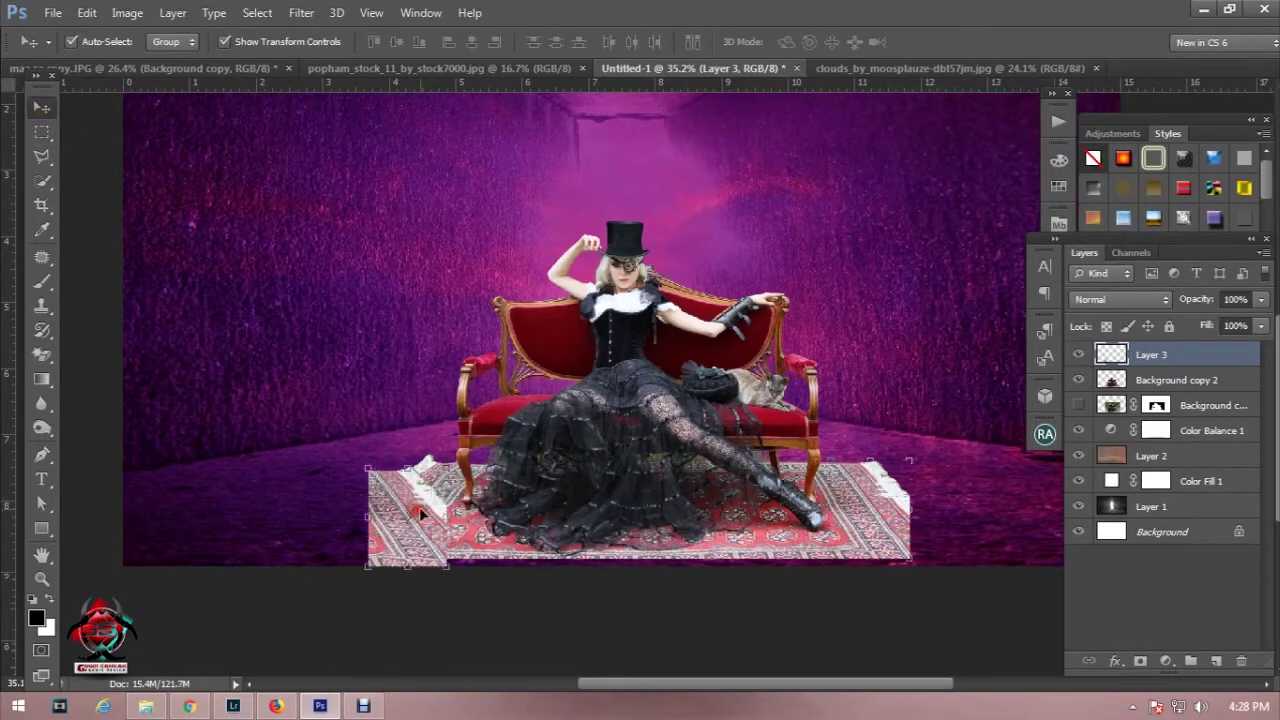
{"action": "key", "text": "ctrl+t"}
{"action": "right_click", "coordinate": [430, 490]}
{"action": "left_click", "coordinate": [497, 454]}
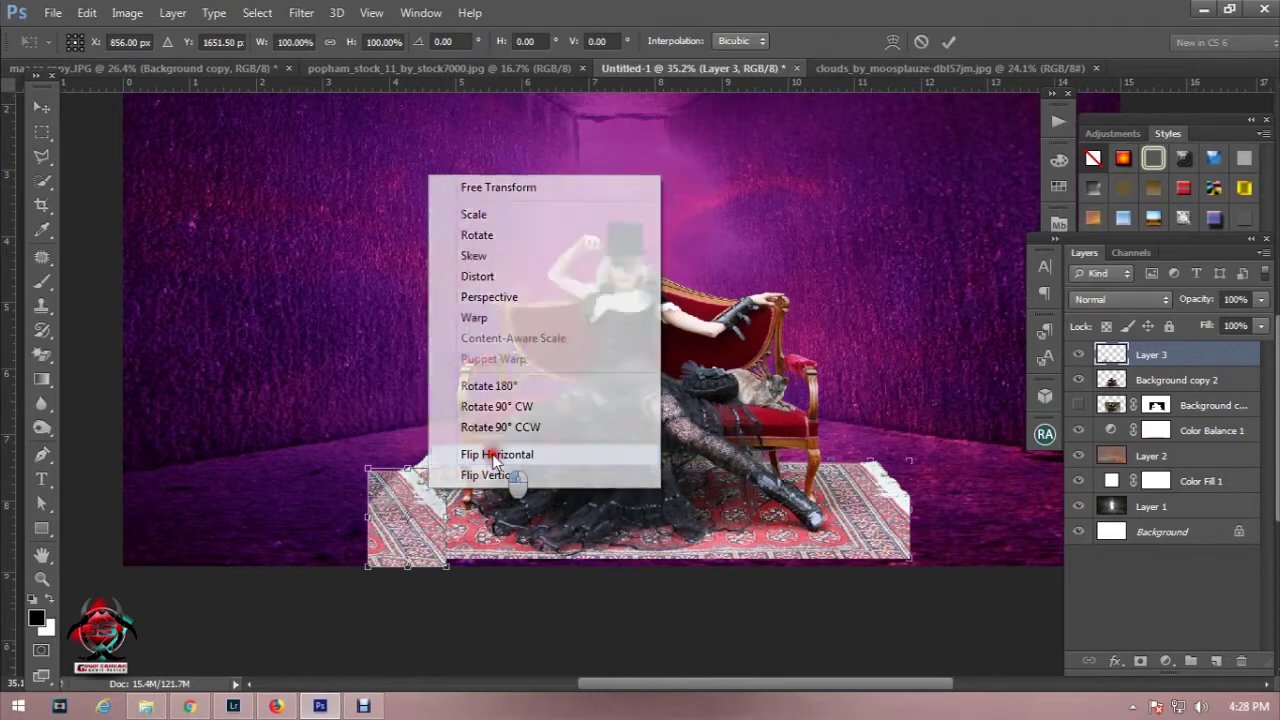
{"action": "left_click_drag", "start_coordinate": [420, 505], "coordinate": [420, 515]}
{"action": "scroll", "coordinate": [485, 480], "scroll_direction": "up", "scroll_amount": 2}
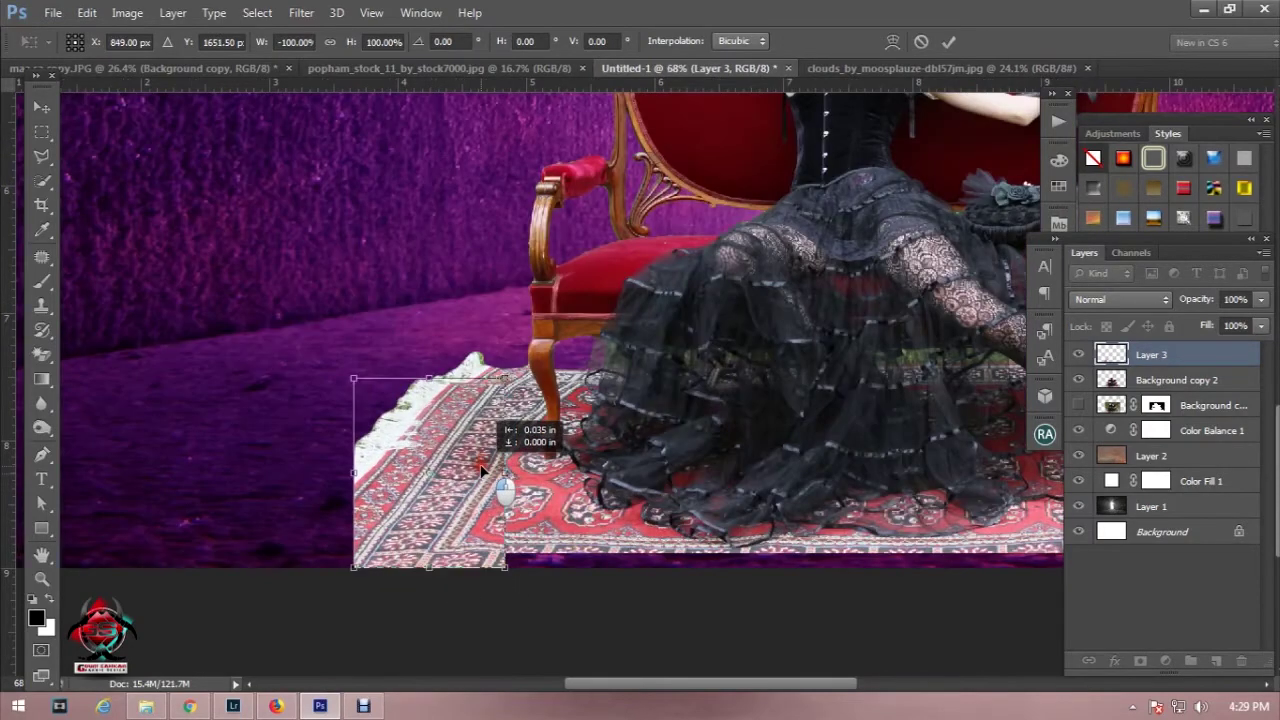
{"action": "mouse_move", "coordinate": [512, 452]}
{"action": "left_mouse_down"}
{"action": "mouse_move", "coordinate": [530, 471]}
{"action": "mouse_move", "coordinate": [471, 447]}
{"action": "mouse_move", "coordinate": [471, 462]}
{"action": "left_mouse_up"}
{"action": "key", "text": "Left"}
{"action": "key", "text": "Left"}
{"action": "key", "text": "Left"}
{"action": "key", "text": "Left"}
{"action": "key", "text": "Left"}
{"action": "key", "text": "Left"}
{"action": "key", "text": "Left"}
{"action": "key", "text": "Left"}
{"action": "key", "text": "Left"}
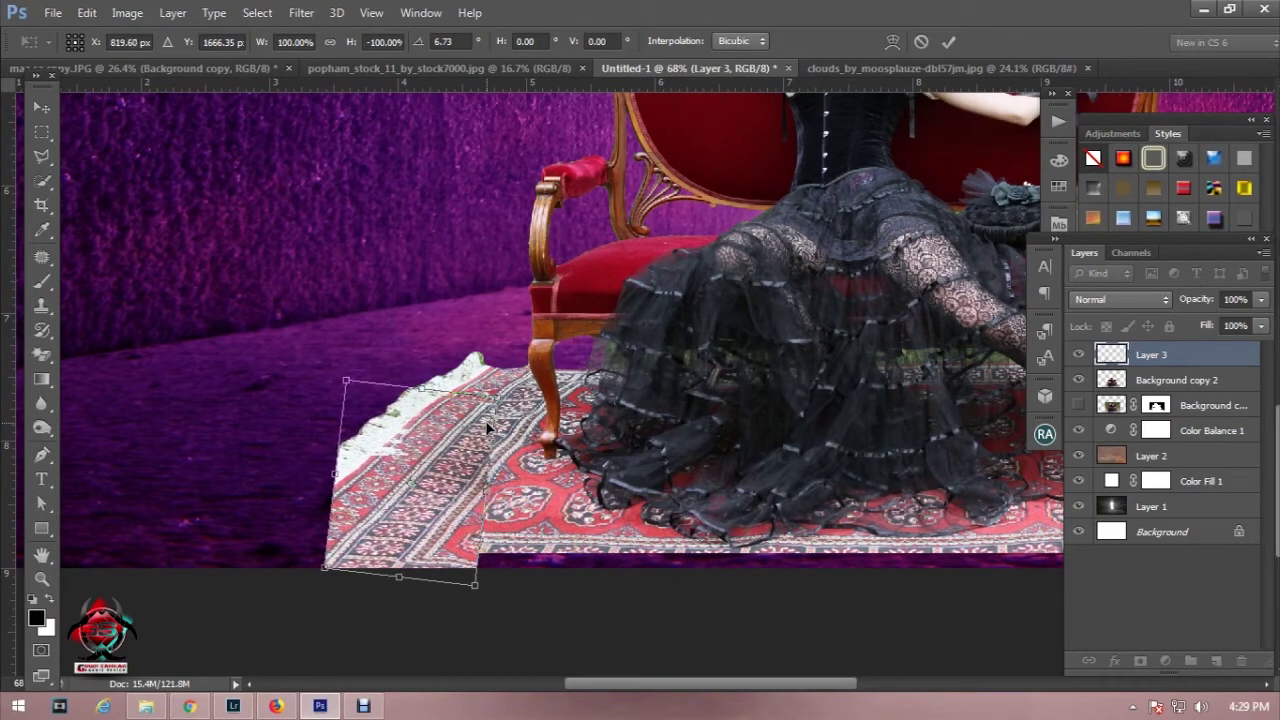
{"action": "key", "text": "Return"}
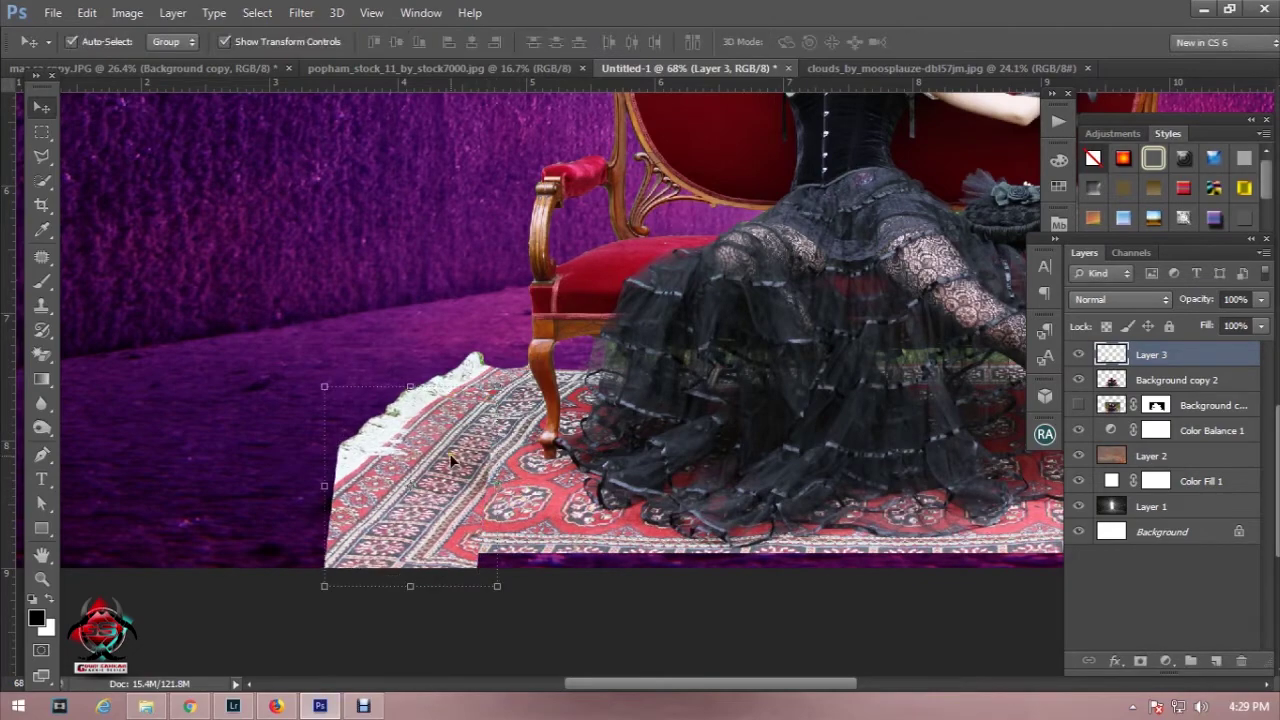
Step: Duplicate Layer 3, position and slightly rotate the copy lower-left, and add it a layer mask
{"action": "scroll", "coordinate": [470, 478], "scroll_direction": "down", "scroll_amount": 2, "text": "alt"}
{"action": "left_click", "coordinate": [1079, 356]}
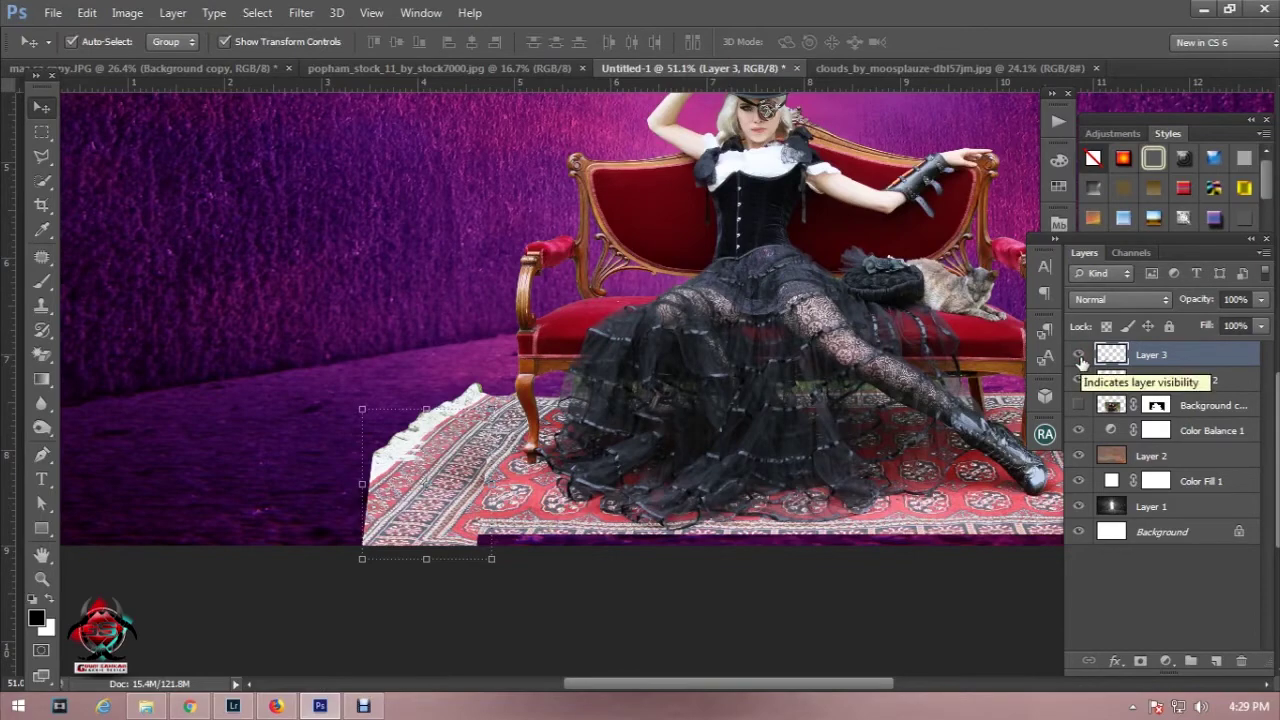
{"action": "right_click", "coordinate": [1203, 357]}
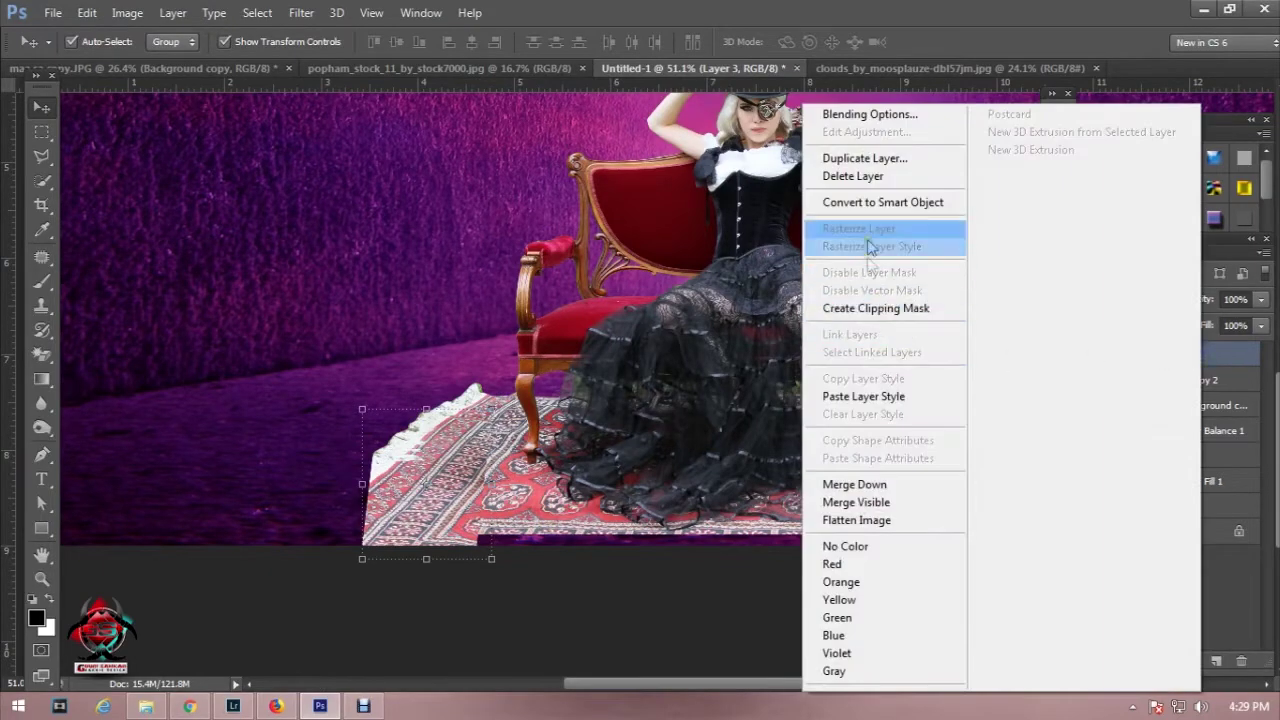
{"action": "left_click", "coordinate": [850, 160]}
{"action": "left_click", "coordinate": [803, 214]}
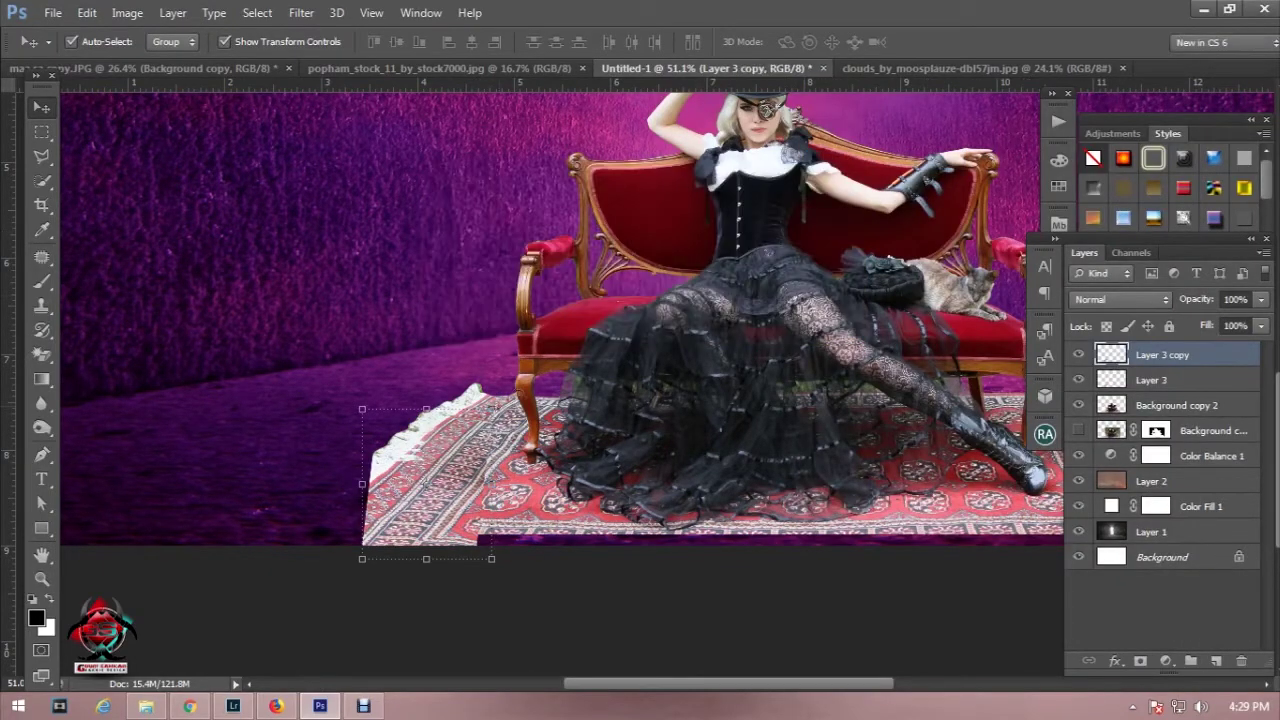
{"action": "left_click_drag", "start_coordinate": [462, 432], "coordinate": [406, 482]}
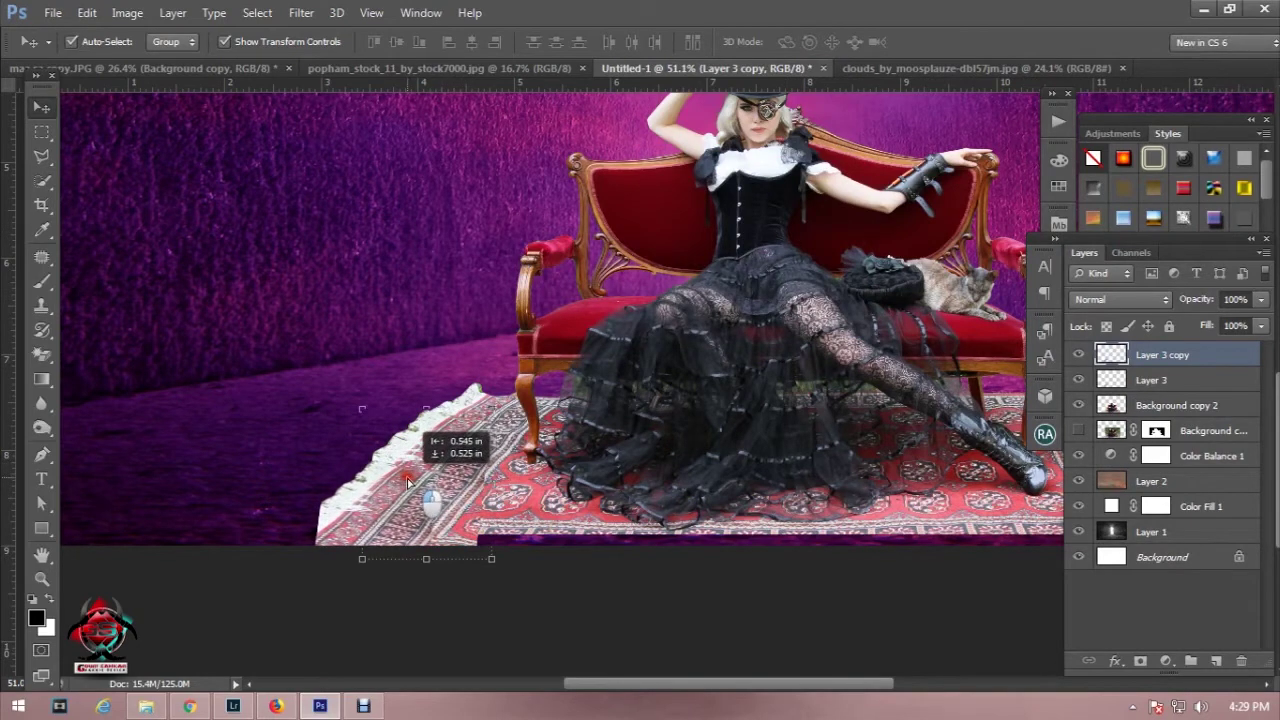
{"action": "mouse_move", "coordinate": [406, 482]}
{"action": "left_mouse_down"}
{"action": "mouse_move", "coordinate": [568, 506]}
{"action": "mouse_move", "coordinate": [405, 472]}
{"action": "mouse_move", "coordinate": [418, 466]}
{"action": "left_mouse_up"}
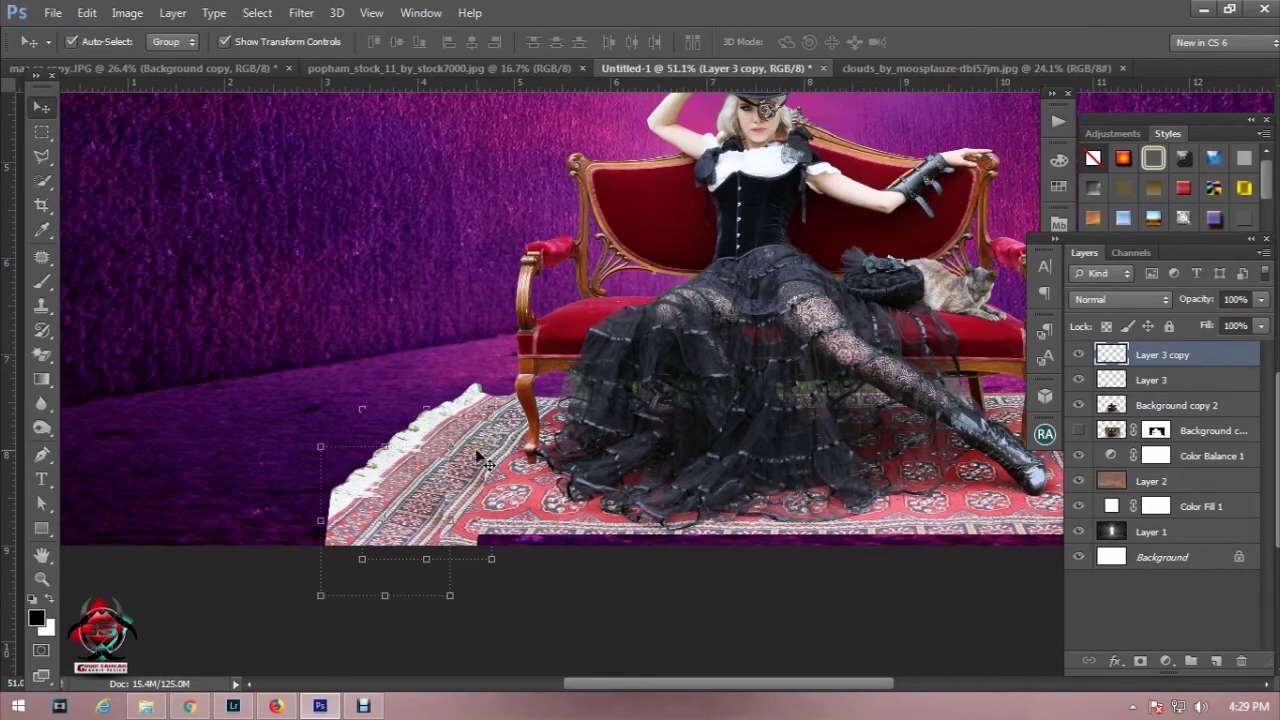
{"action": "scroll", "coordinate": [480, 460], "scroll_direction": "up", "scroll_amount": 3}
{"action": "key", "text": "ctrl+t"}
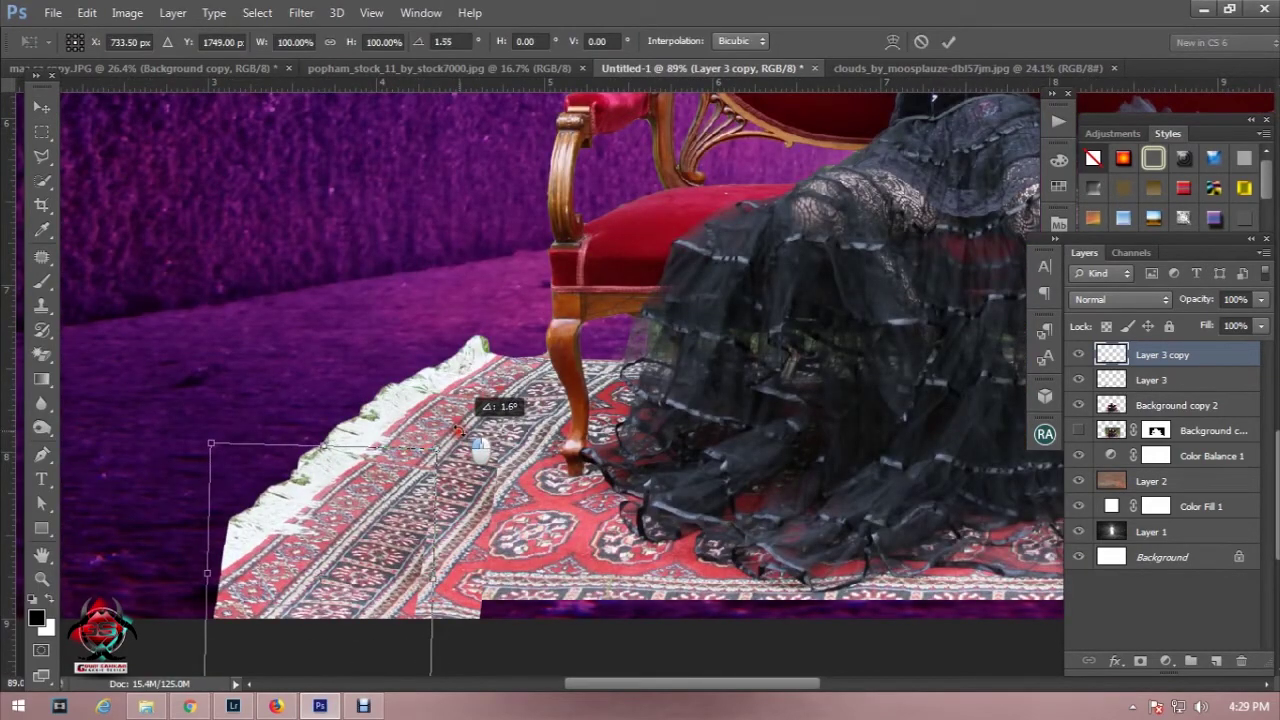
{"action": "left_click_drag", "start_coordinate": [409, 471], "coordinate": [413, 470]}
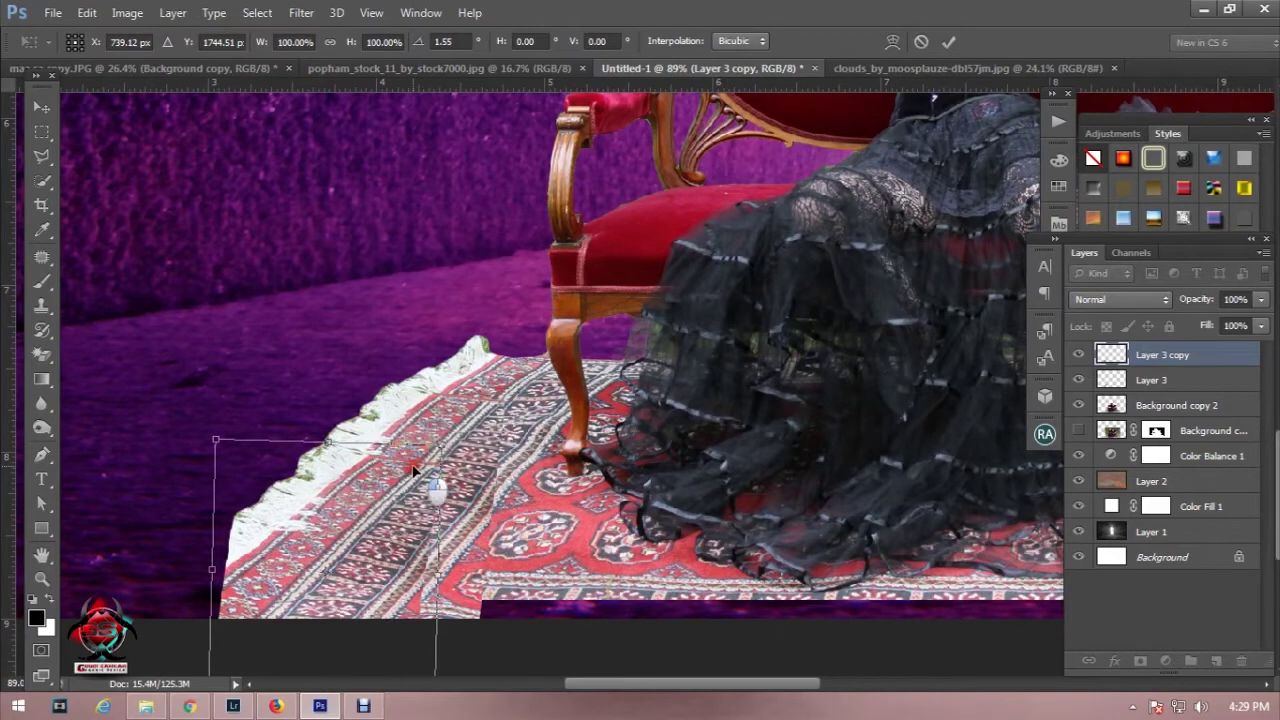
{"action": "key", "text": "Return"}
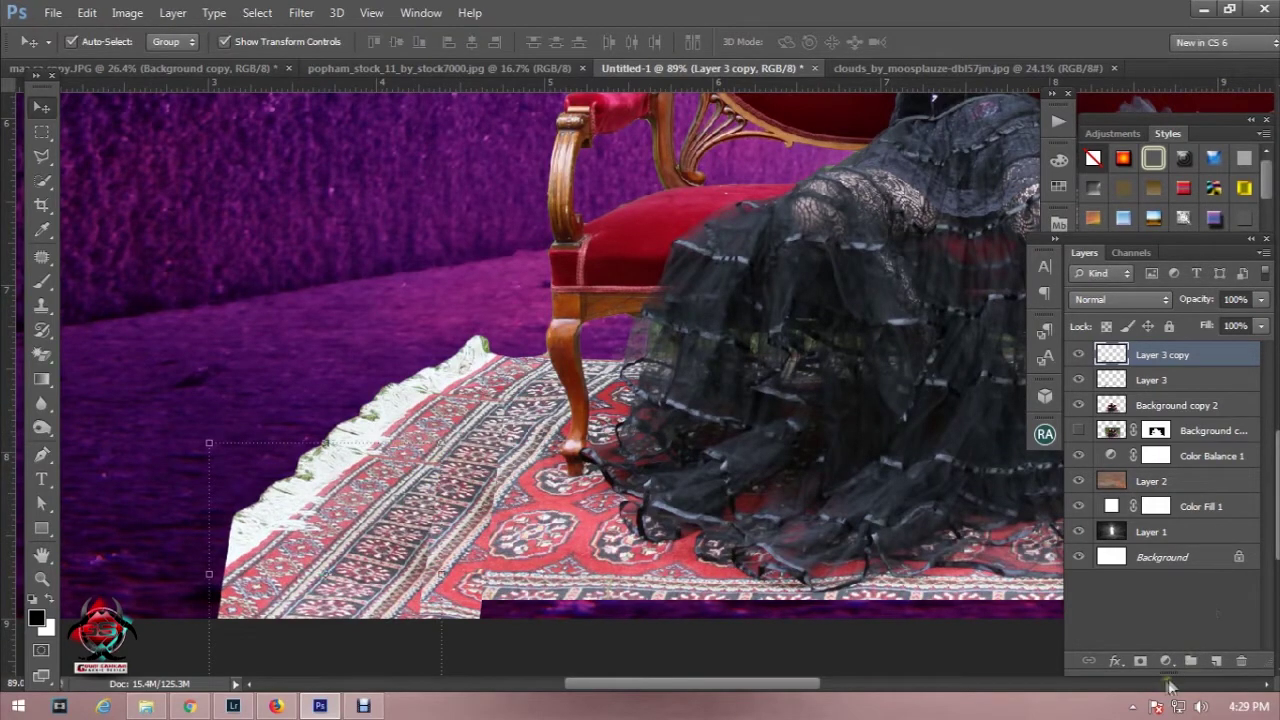
{"action": "left_click", "coordinate": [1142, 662]}
Step: Set a soft 86 px brush at 41% opacity for painting on the mask
{"action": "left_click", "coordinate": [41, 281]}
{"action": "right_click", "coordinate": [592, 226]}
{"action": "left_click_drag", "start_coordinate": [722, 268], "coordinate": [722, 270]}
{"action": "type", "text": "86"}
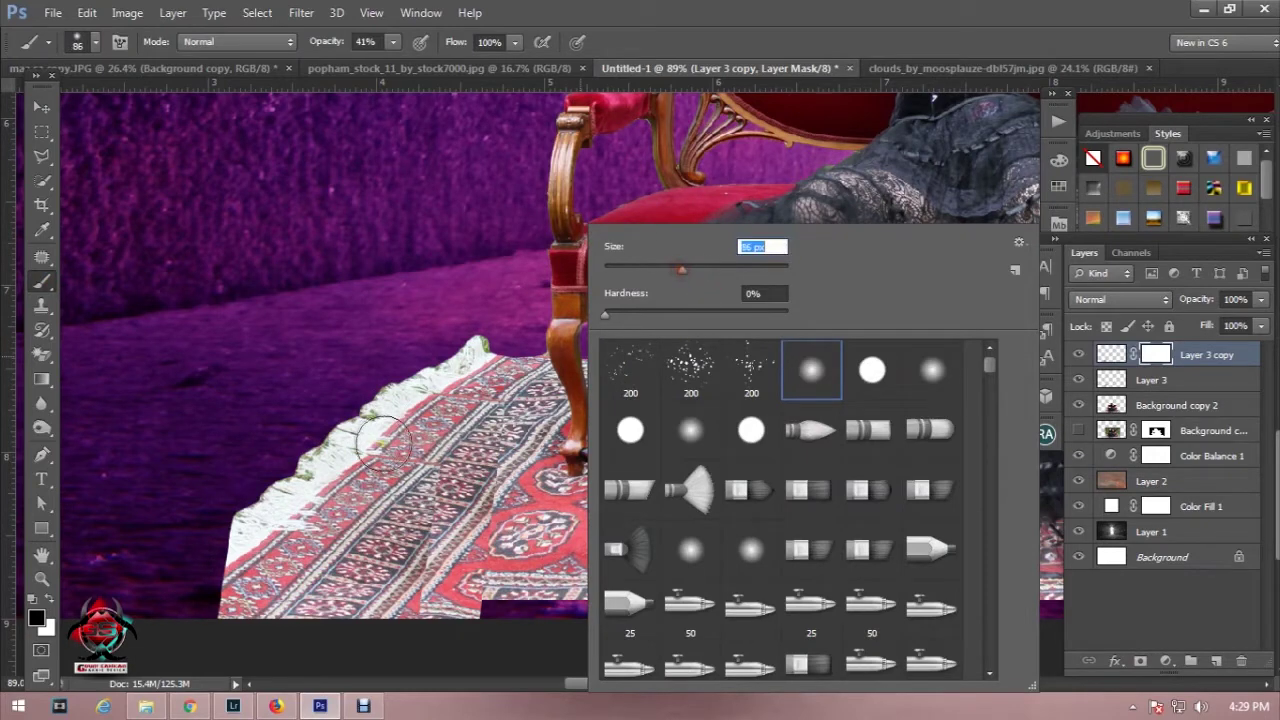
{"action": "key", "text": "Return"}
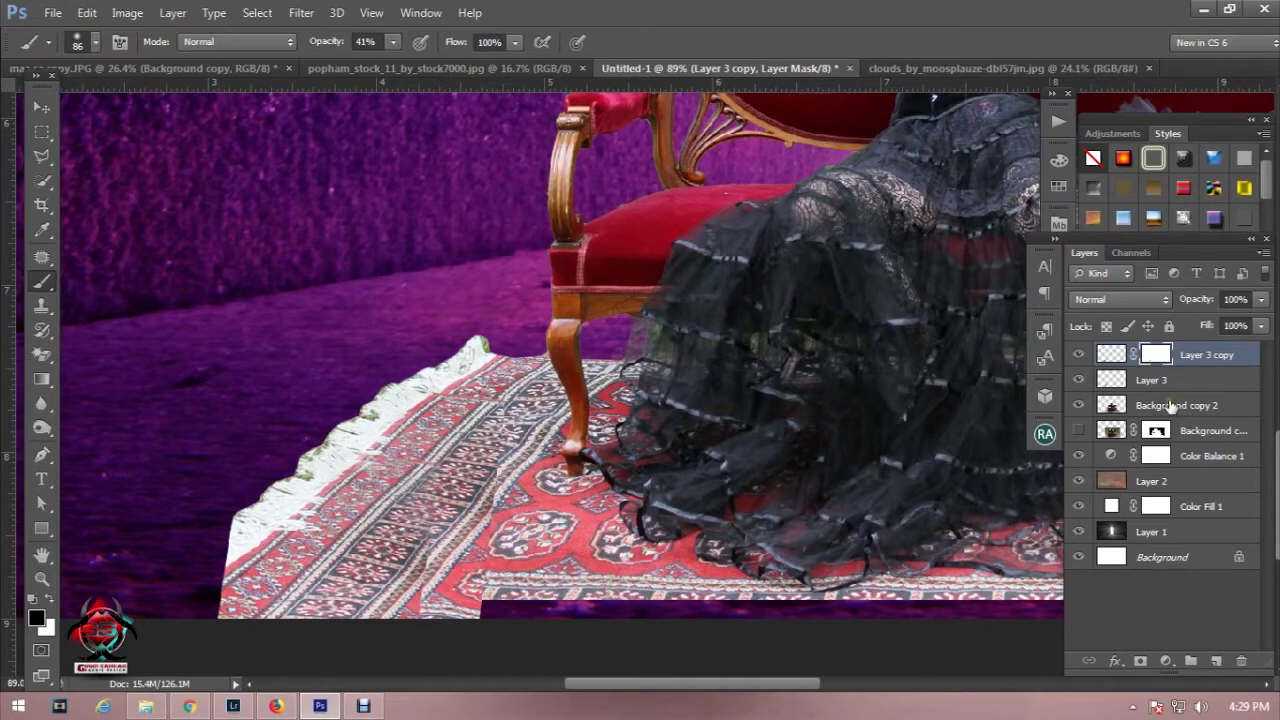
Step: Add a layer mask to Layer 3 and paint away its rug seam
{"action": "left_click", "coordinate": [1165, 380]}
{"action": "left_click", "coordinate": [1137, 662]}
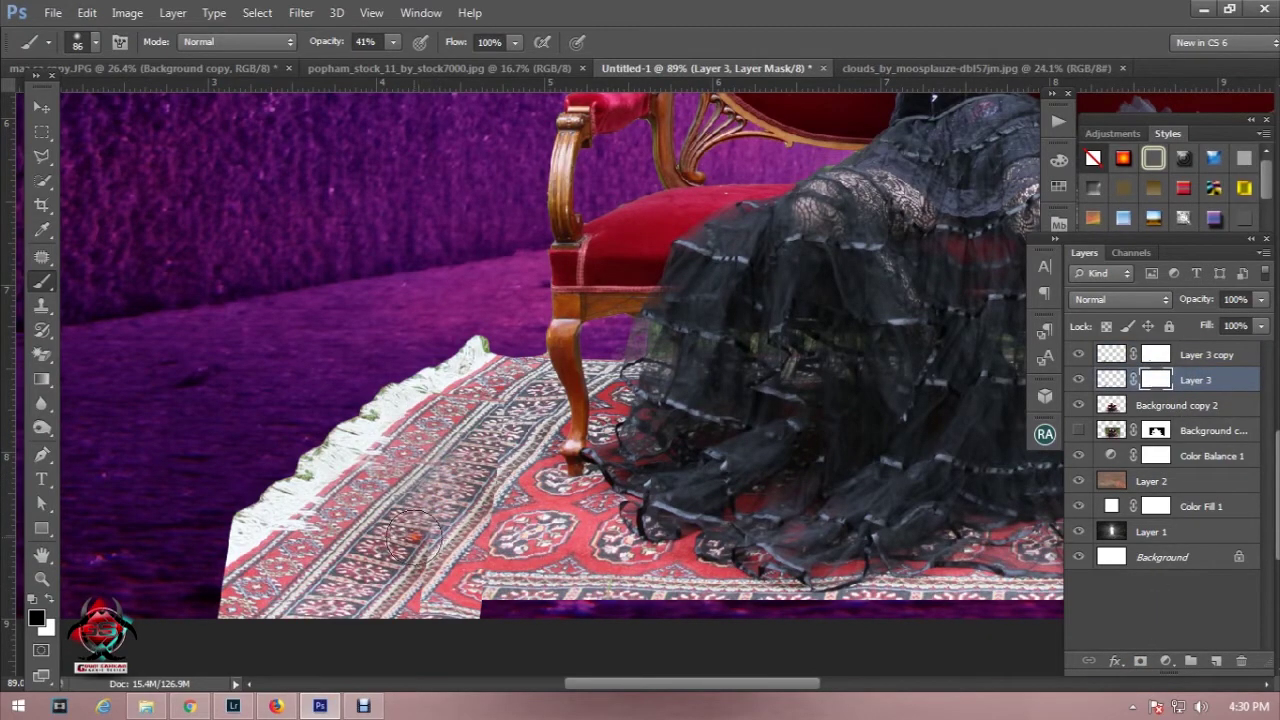
{"action": "scroll", "coordinate": [480, 508], "scroll_direction": "down", "scroll_amount": 1}
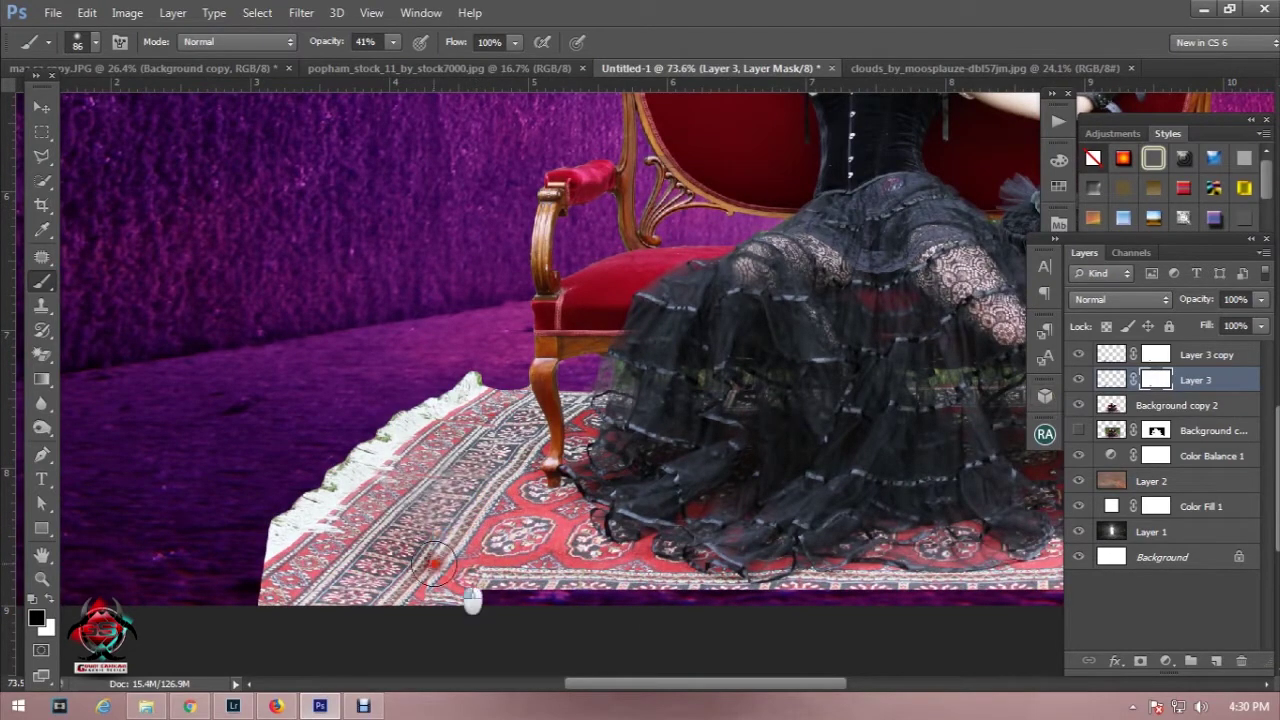
{"action": "left_click_drag", "start_coordinate": [428, 557], "coordinate": [415, 565]}
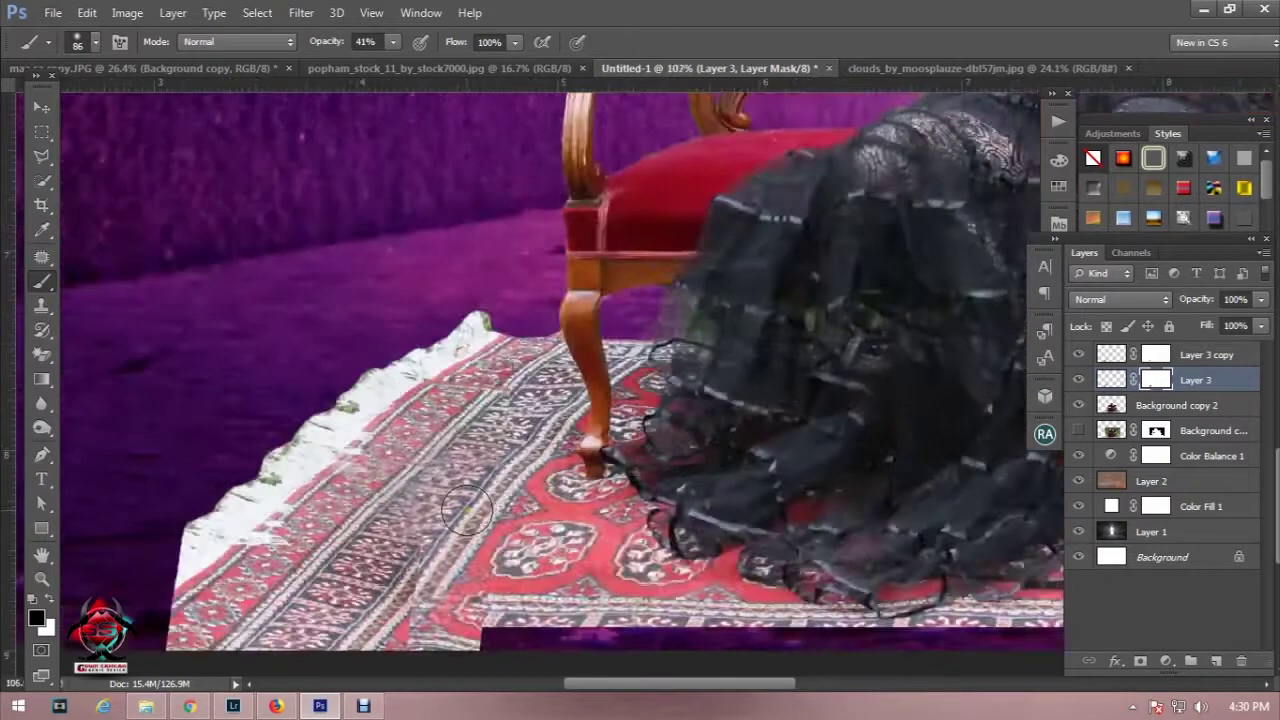
{"action": "scroll", "coordinate": [549, 441], "scroll_direction": "up", "scroll_amount": 3}
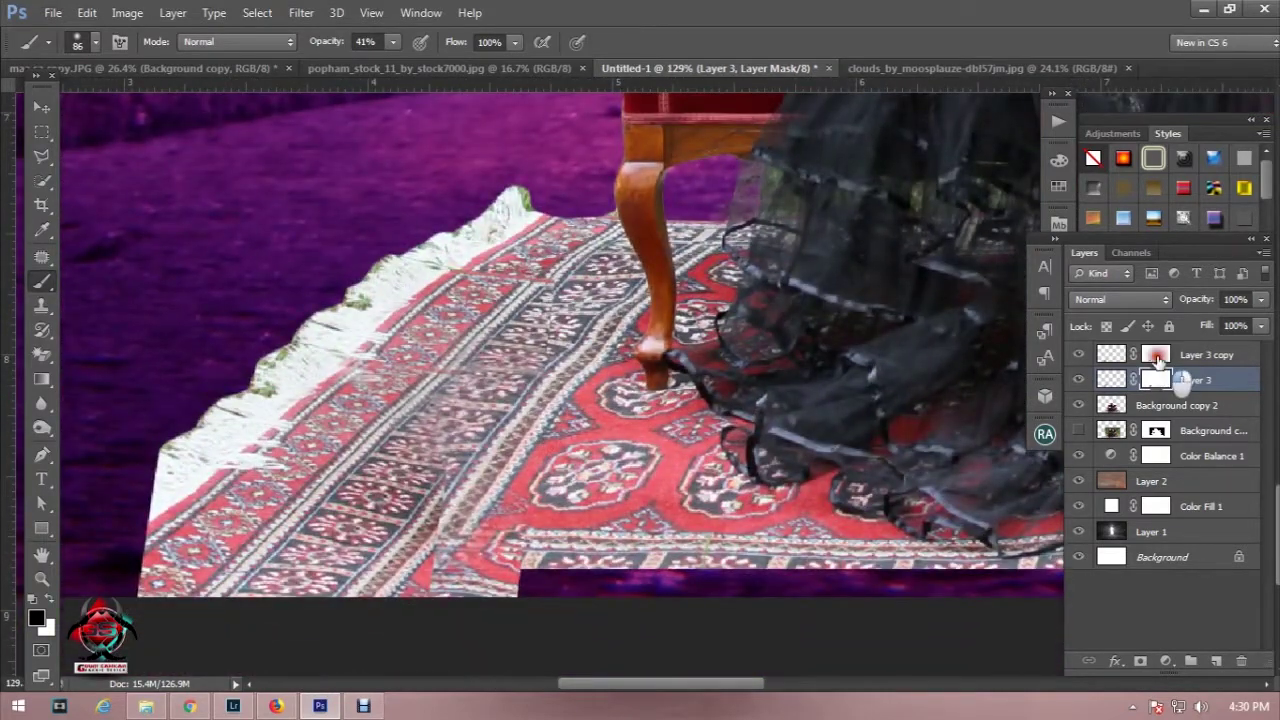
Step: Paint Layer 3 copy's mask to blend the seam up toward the rug fringe, then select both carpet layers
{"action": "left_click", "coordinate": [1157, 358]}
{"action": "left_click_drag", "start_coordinate": [399, 520], "coordinate": [360, 533]}
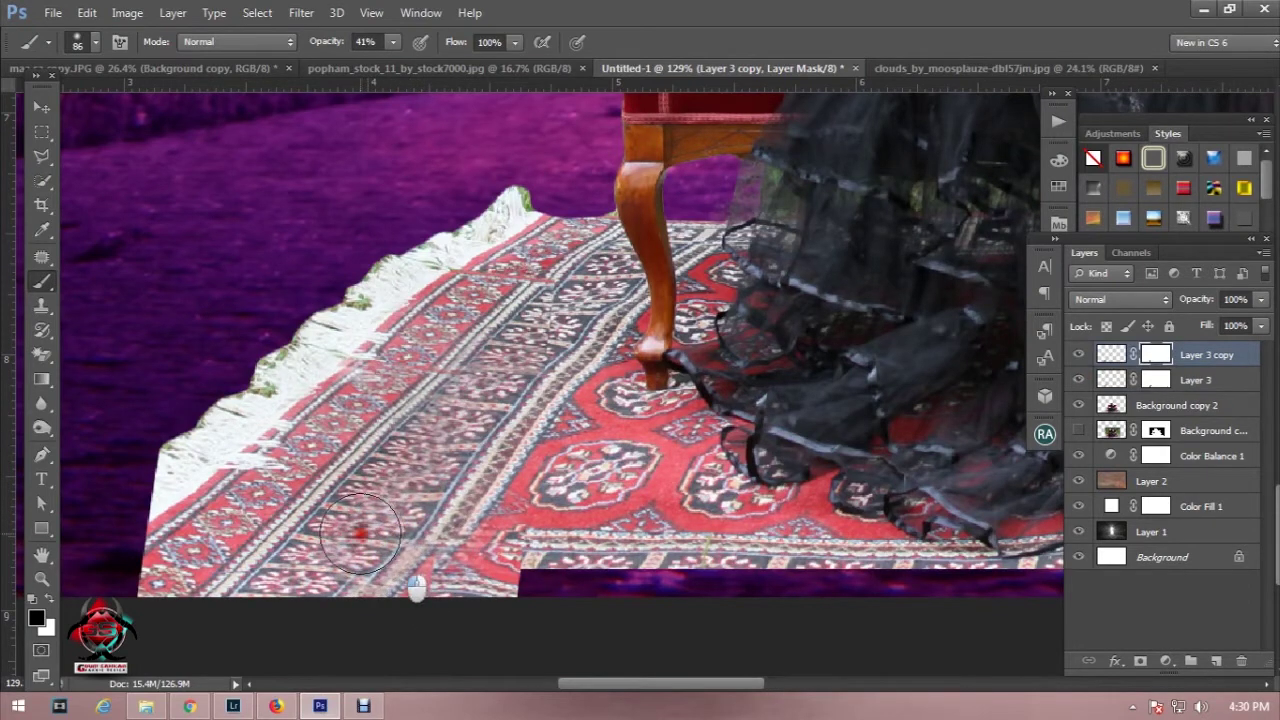
{"action": "mouse_move", "coordinate": [360, 533]}
{"action": "left_mouse_down"}
{"action": "mouse_move", "coordinate": [392, 362]}
{"action": "mouse_move", "coordinate": [475, 422]}
{"action": "left_mouse_up"}
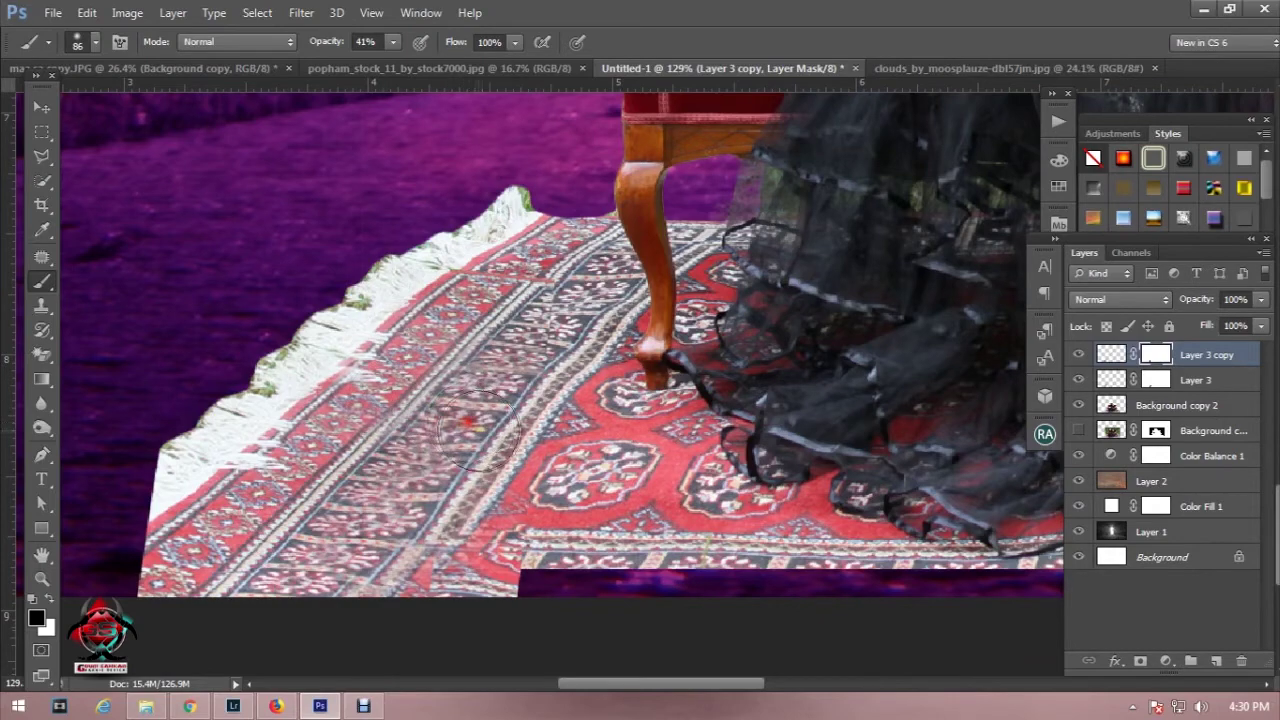
{"action": "scroll", "coordinate": [478, 430], "scroll_direction": "down", "scroll_amount": 5}
{"action": "scroll", "coordinate": [684, 507], "scroll_direction": "up", "scroll_amount": 3}
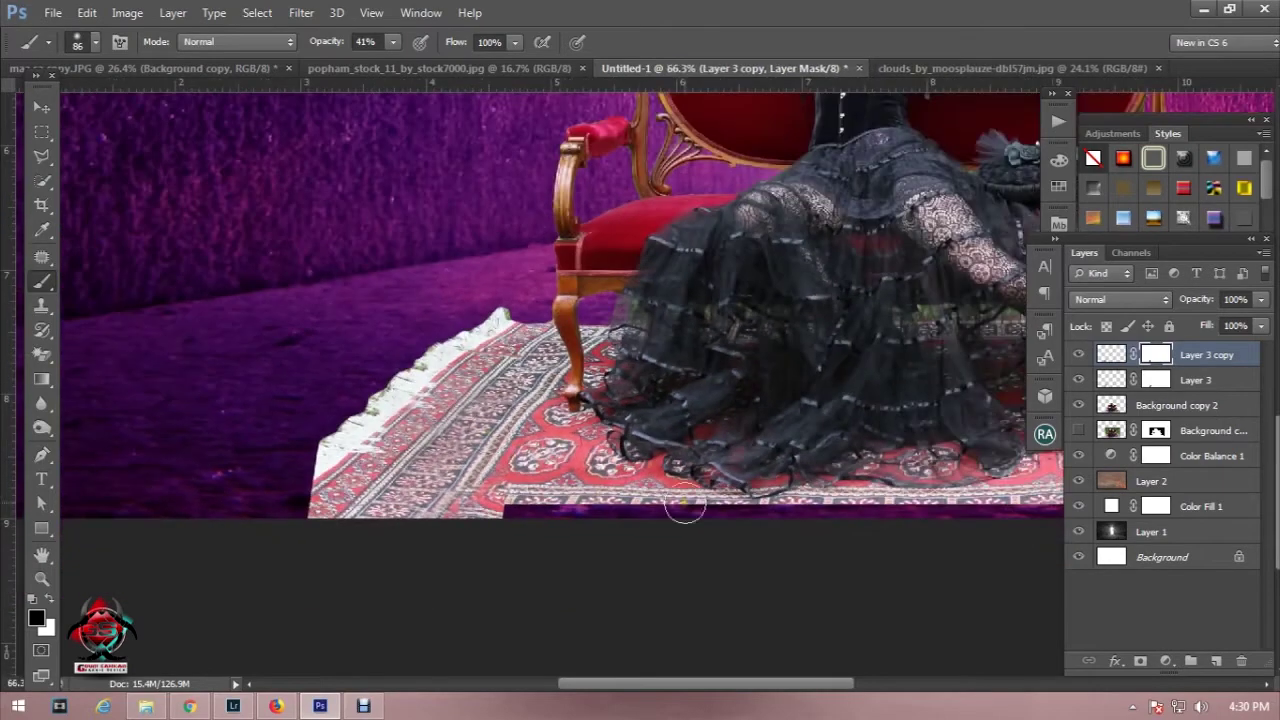
{"action": "left_click", "coordinate": [1243, 383], "text": "shift"}
{"action": "right_click", "coordinate": [1243, 383]}
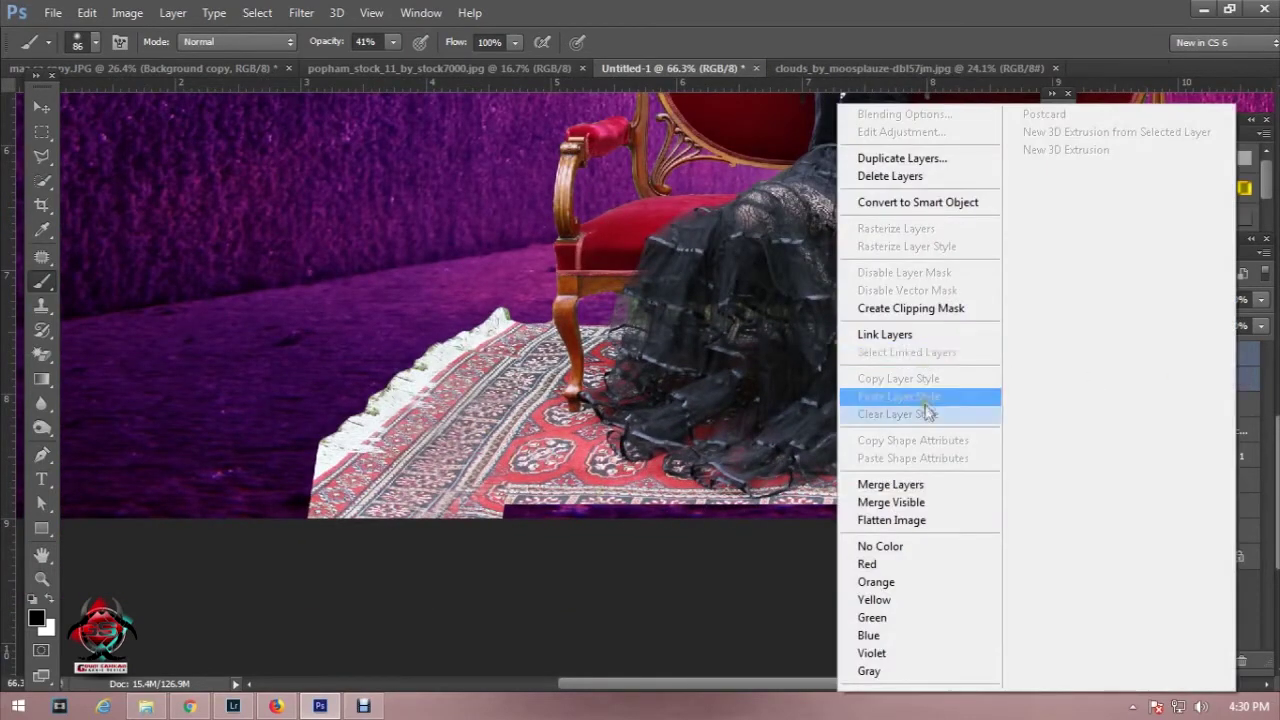
Step: Merge Layer 3 into Layer 3 copy and delete the ragged strip along the rug's bottom edge
{"action": "left_click", "coordinate": [928, 487]}
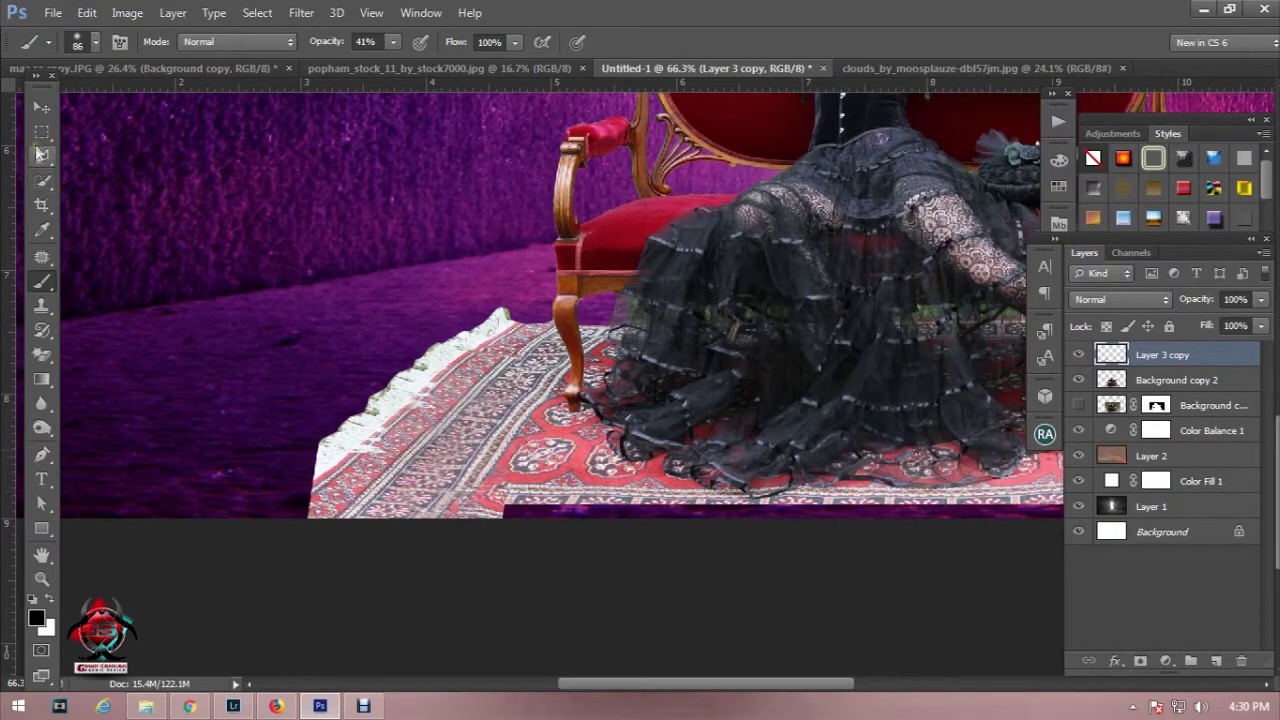
{"action": "left_click", "coordinate": [41, 132]}
{"action": "left_click_drag", "start_coordinate": [281, 500], "coordinate": [603, 600]}
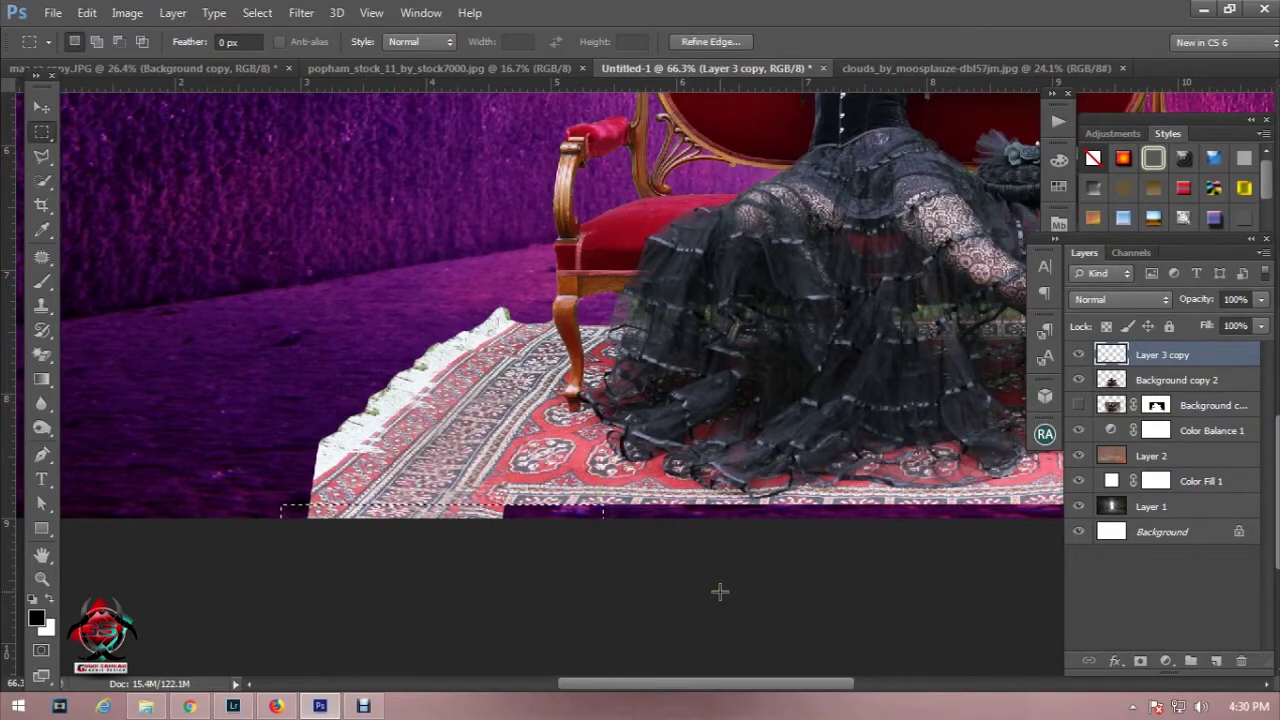
{"action": "key", "text": "Delete"}
{"action": "scroll", "coordinate": [594, 538], "scroll_direction": "down", "scroll_amount": 3}
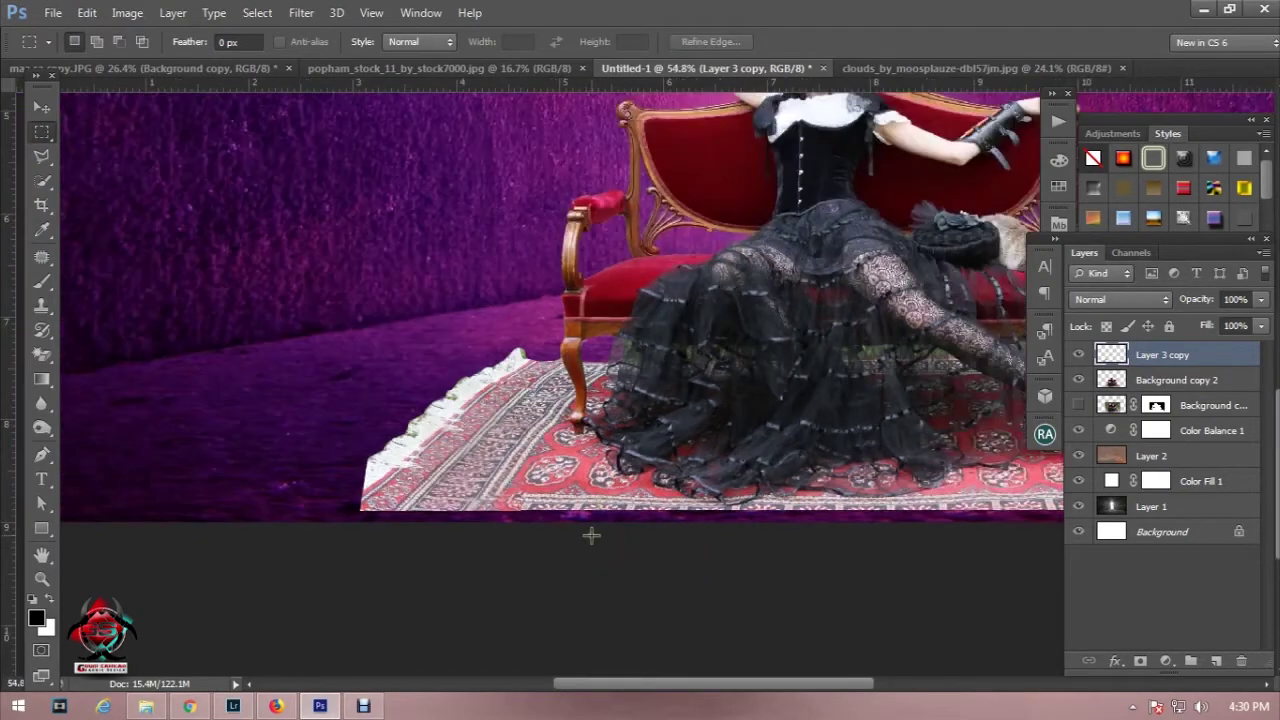
{"action": "scroll", "coordinate": [591, 534], "scroll_direction": "down", "scroll_amount": 2}
{"action": "scroll", "coordinate": [591, 534], "scroll_direction": "up", "scroll_amount": 3}
{"action": "scroll", "coordinate": [545, 537], "scroll_direction": "up", "scroll_amount": 2}
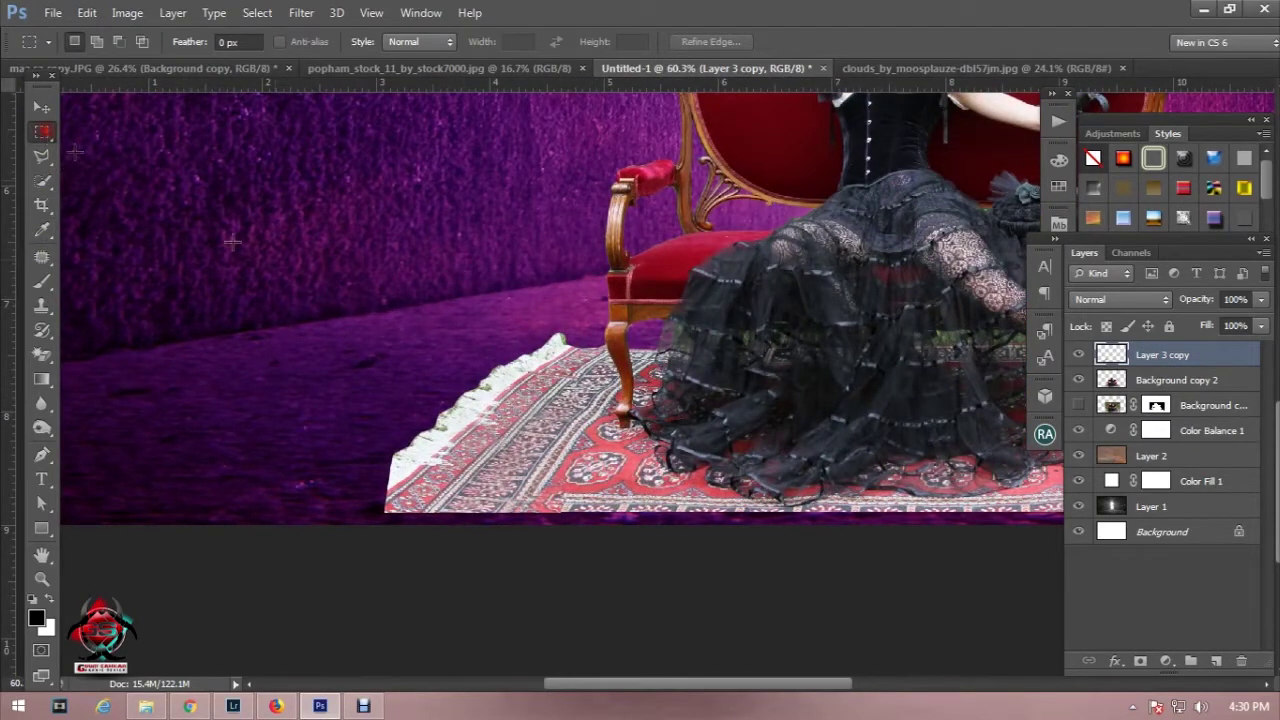
Step: Cut the rug's left corner onto its own layer and shift it down and left
{"action": "left_click_drag", "start_coordinate": [392, 382], "coordinate": [535, 500]}
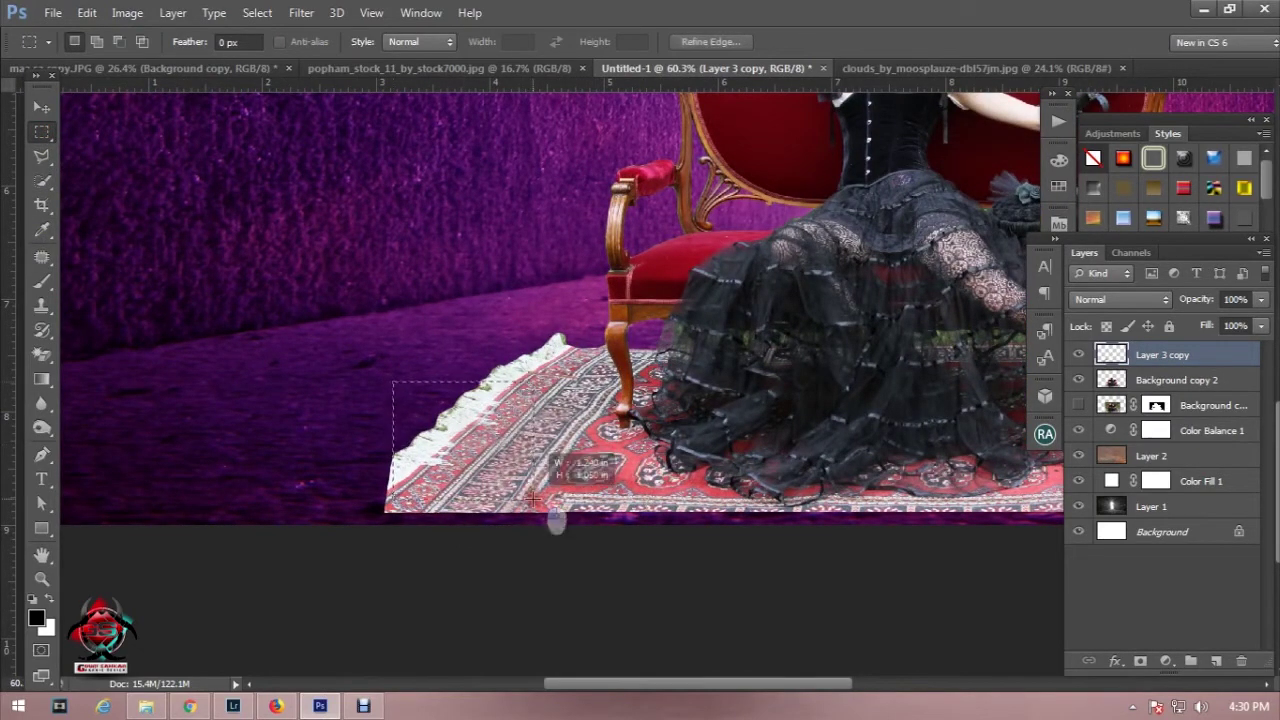
{"action": "right_click", "coordinate": [497, 440]}
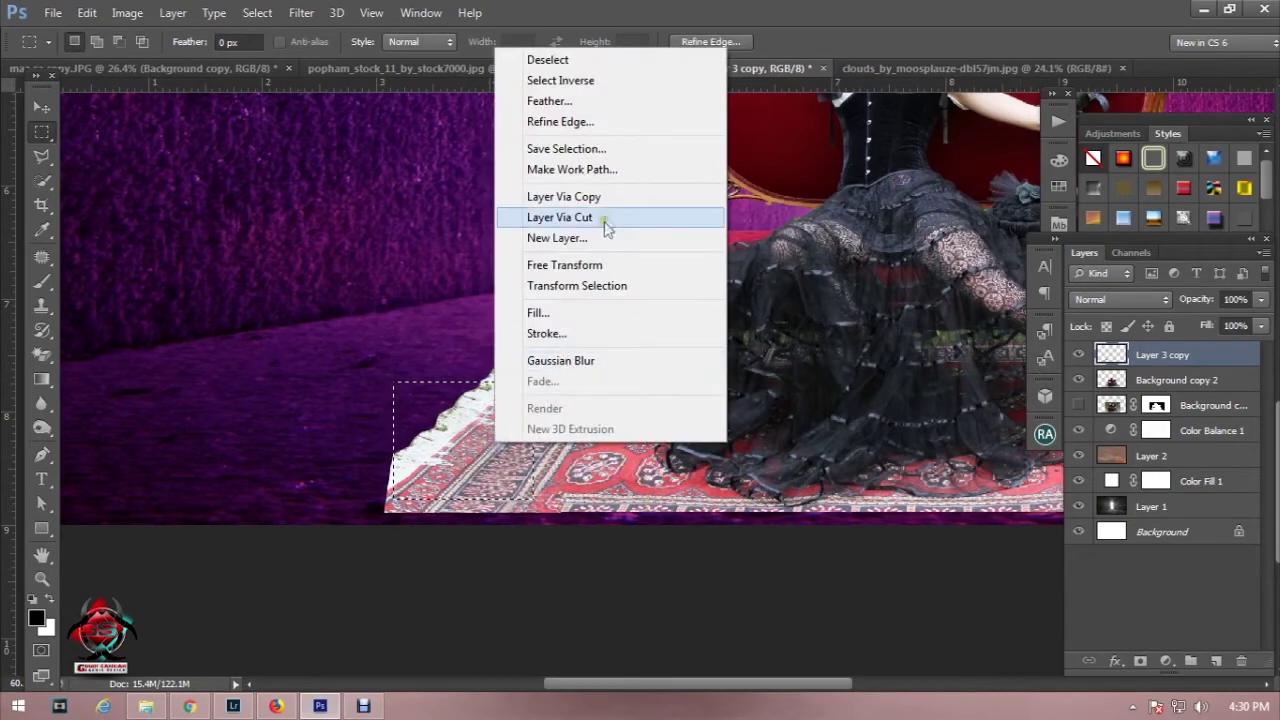
{"action": "left_click", "coordinate": [565, 197]}
{"action": "left_click", "coordinate": [42, 107]}
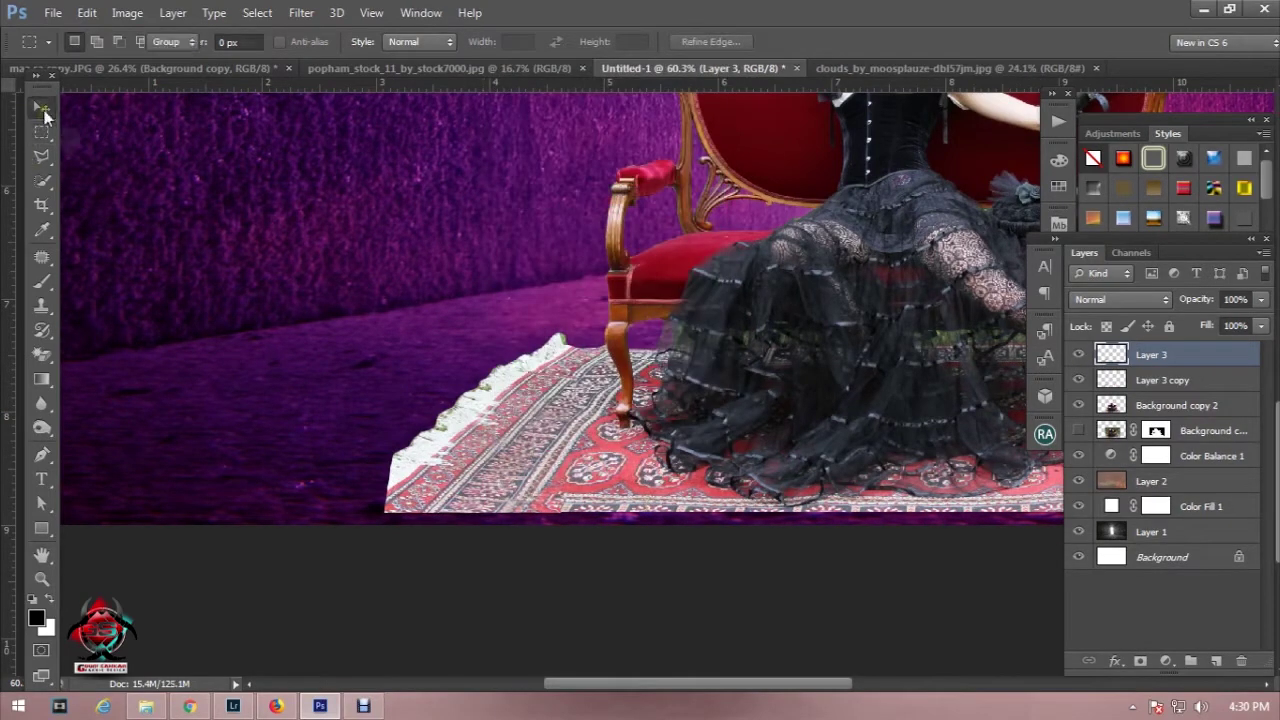
{"action": "left_click_drag", "start_coordinate": [416, 467], "coordinate": [374, 509]}
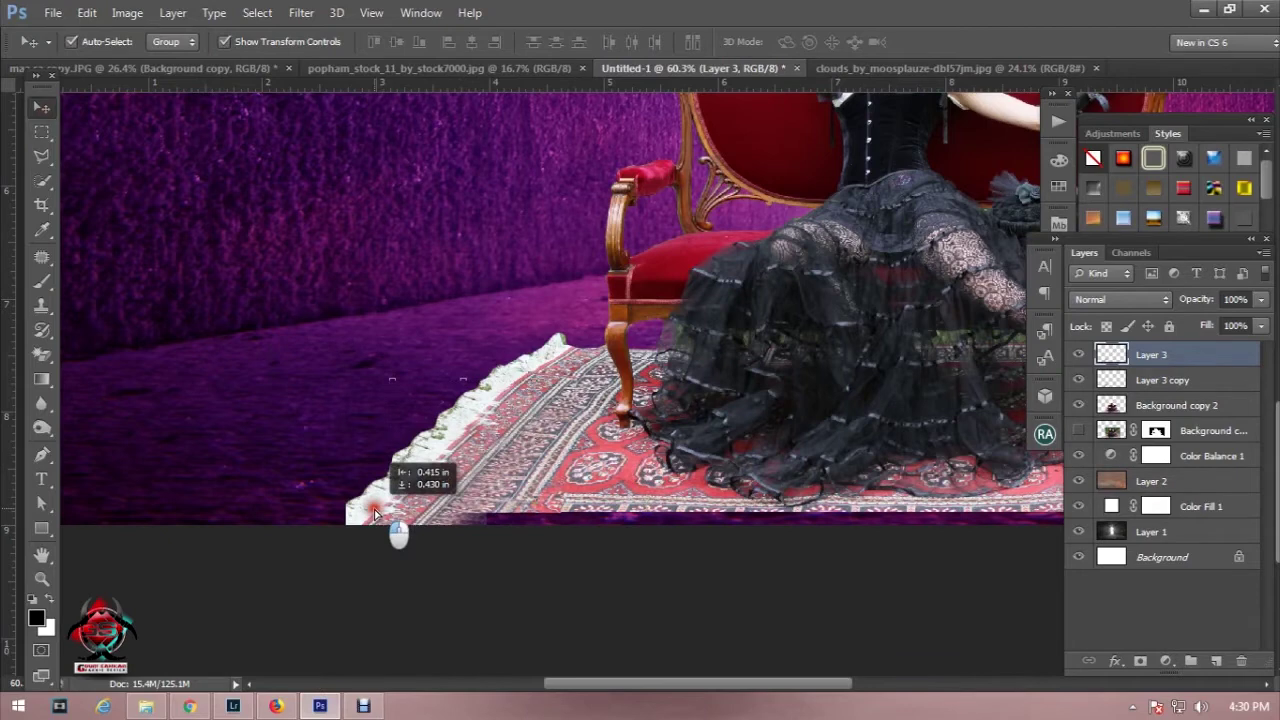
{"action": "scroll", "coordinate": [425, 528], "scroll_direction": "up", "scroll_amount": 3}
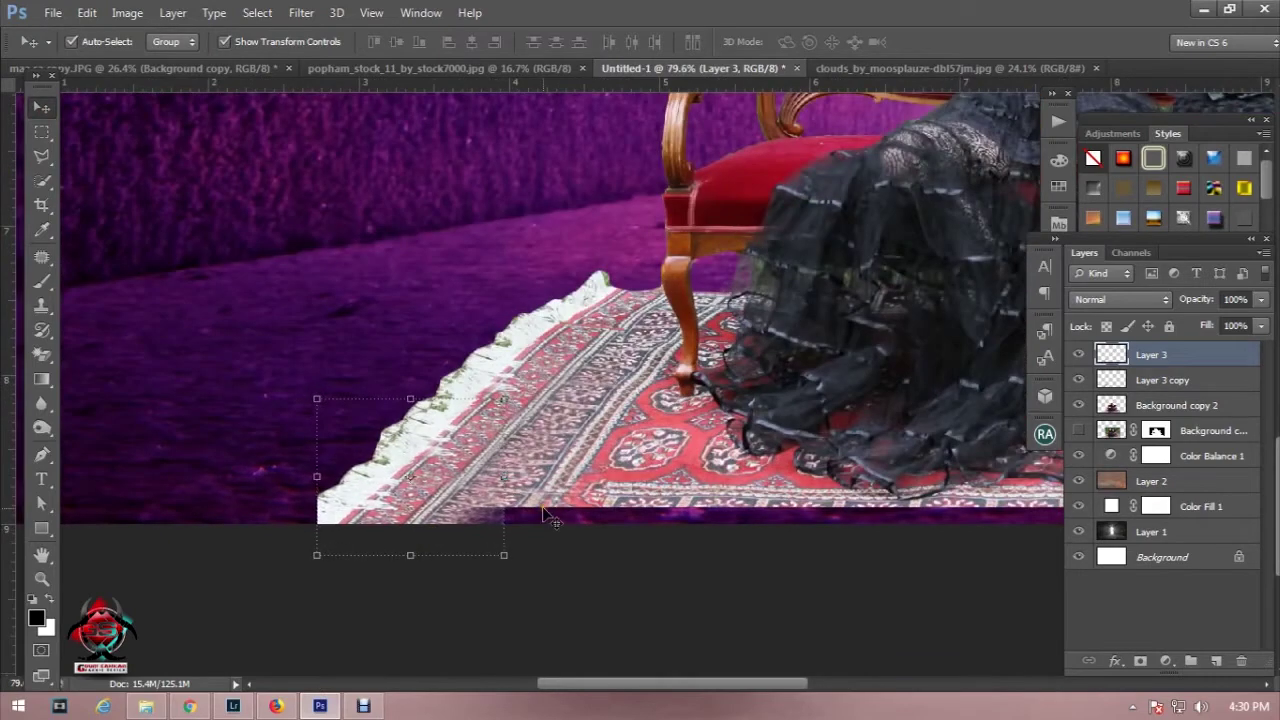
{"action": "key", "text": "Left"}
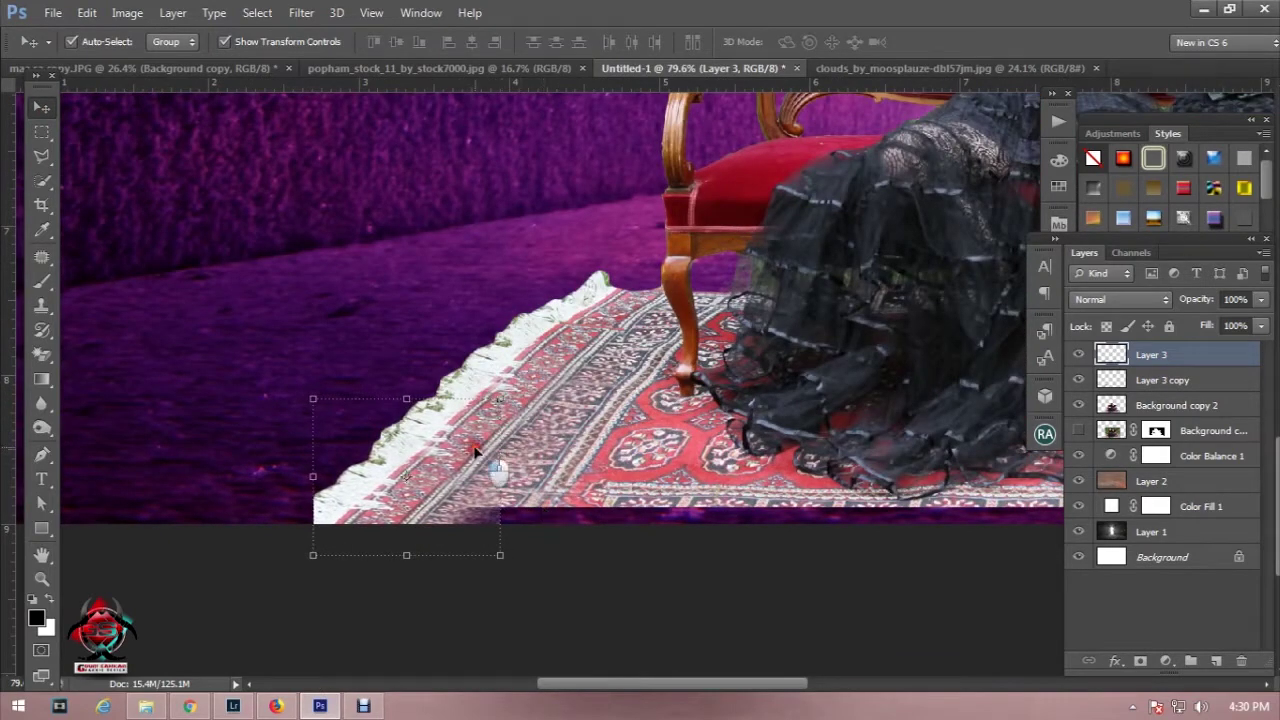
Step: Delete the carpet strip hanging below the rug, deselect, and fit the composition on screen
{"action": "left_click", "coordinate": [40, 132]}
{"action": "left_click_drag", "start_coordinate": [250, 505], "coordinate": [614, 591]}
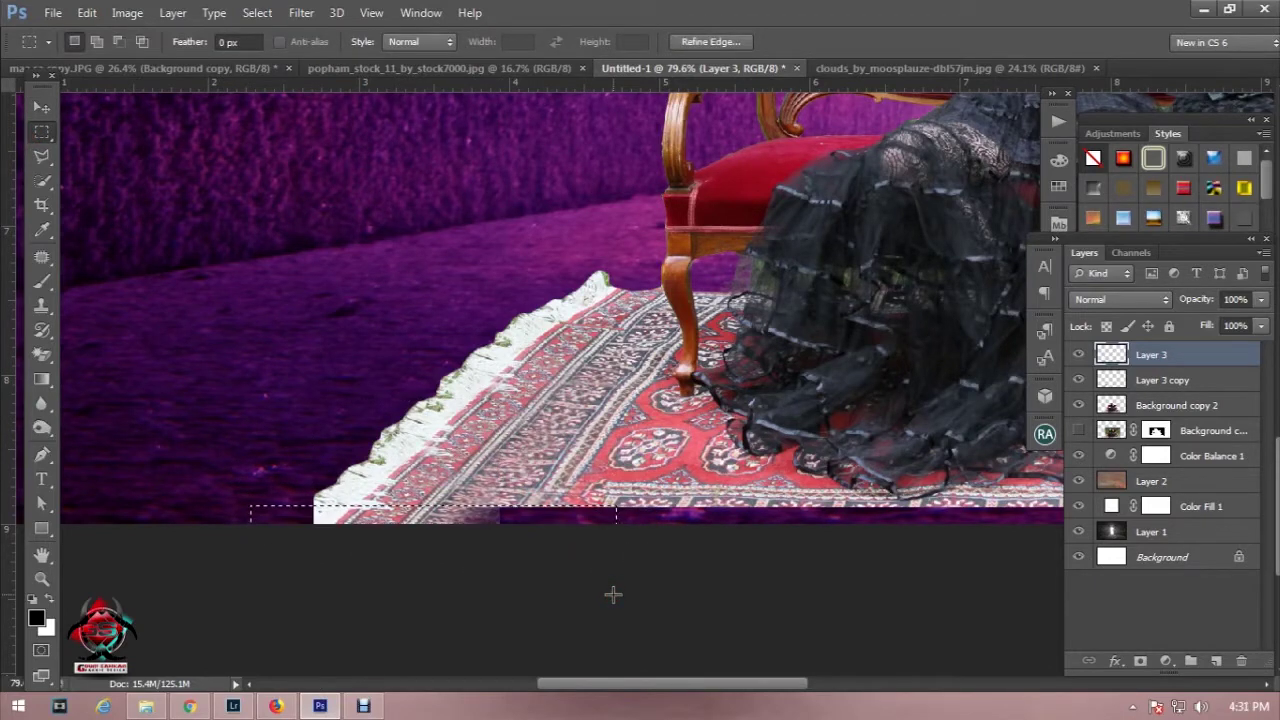
{"action": "key", "text": "Delete"}
{"action": "key", "text": "ctrl+d"}
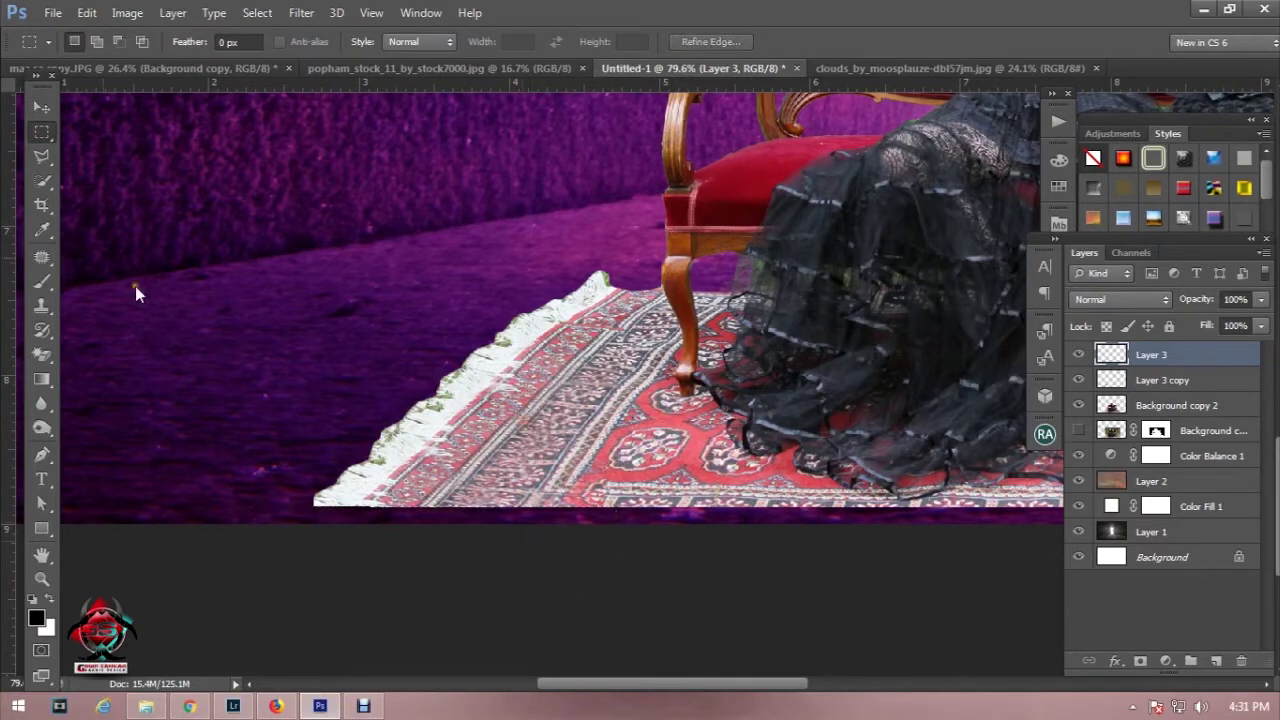
{"action": "key", "text": "ctrl+0"}
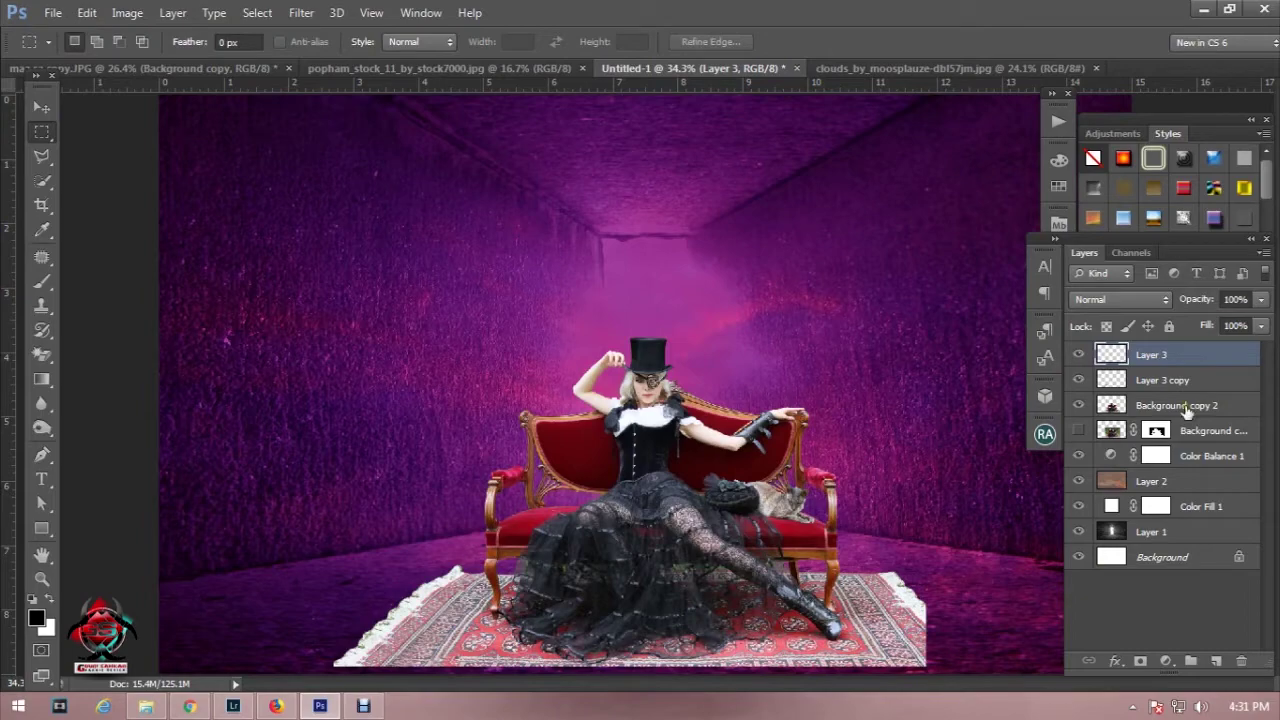
Step: Merge the two carpet layers into one
{"action": "left_click", "coordinate": [1225, 381], "text": "shift"}
{"action": "right_click", "coordinate": [1225, 378]}
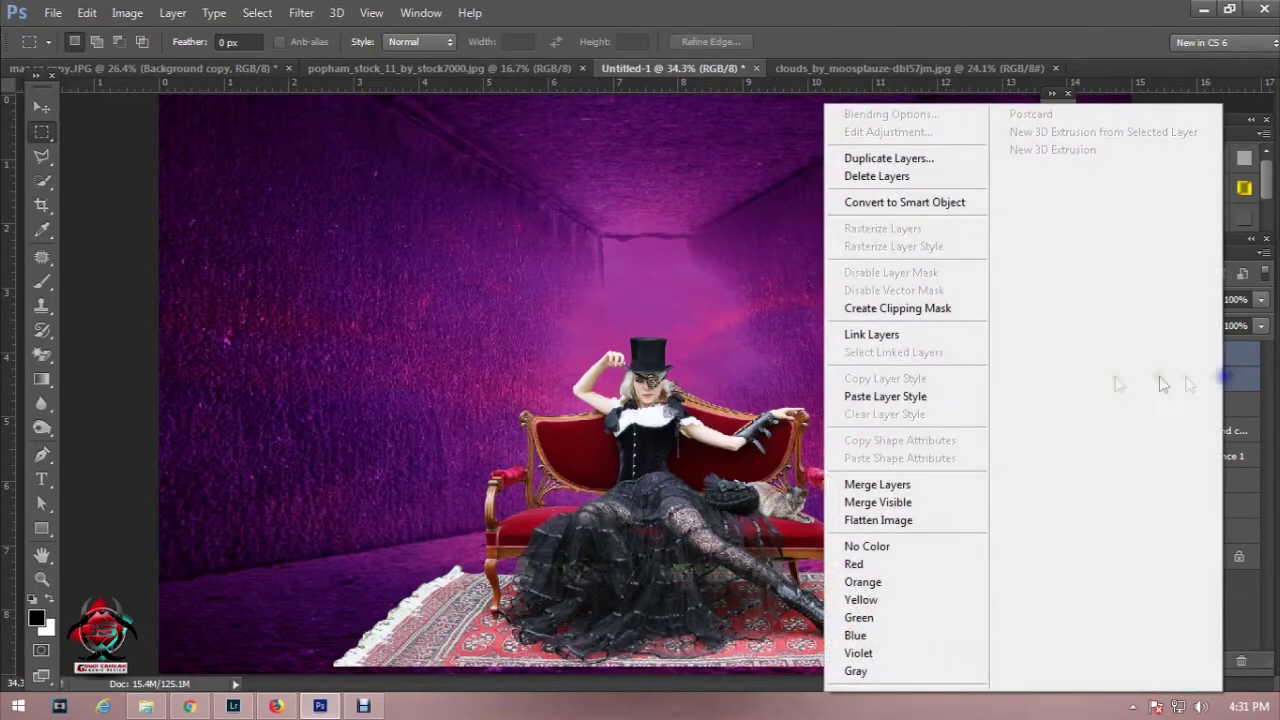
{"action": "left_click", "coordinate": [878, 484]}
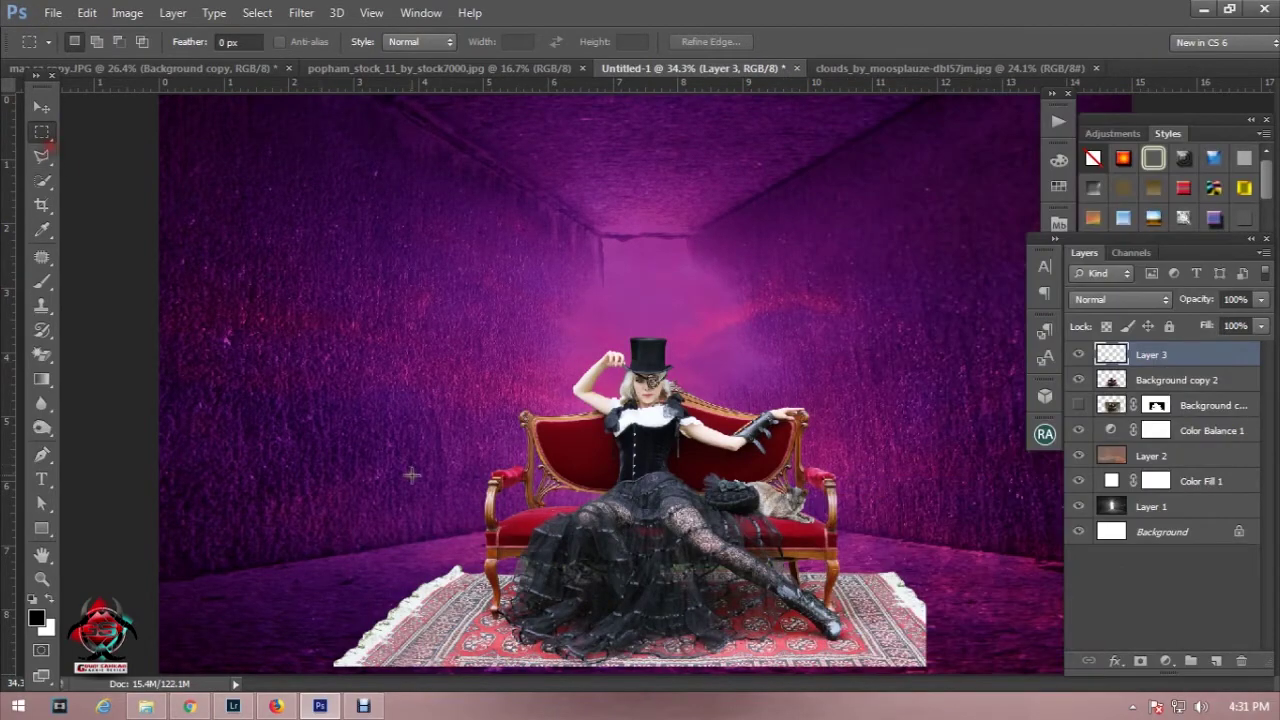
{"action": "scroll", "coordinate": [742, 605], "scroll_direction": "up", "scroll_amount": 3}
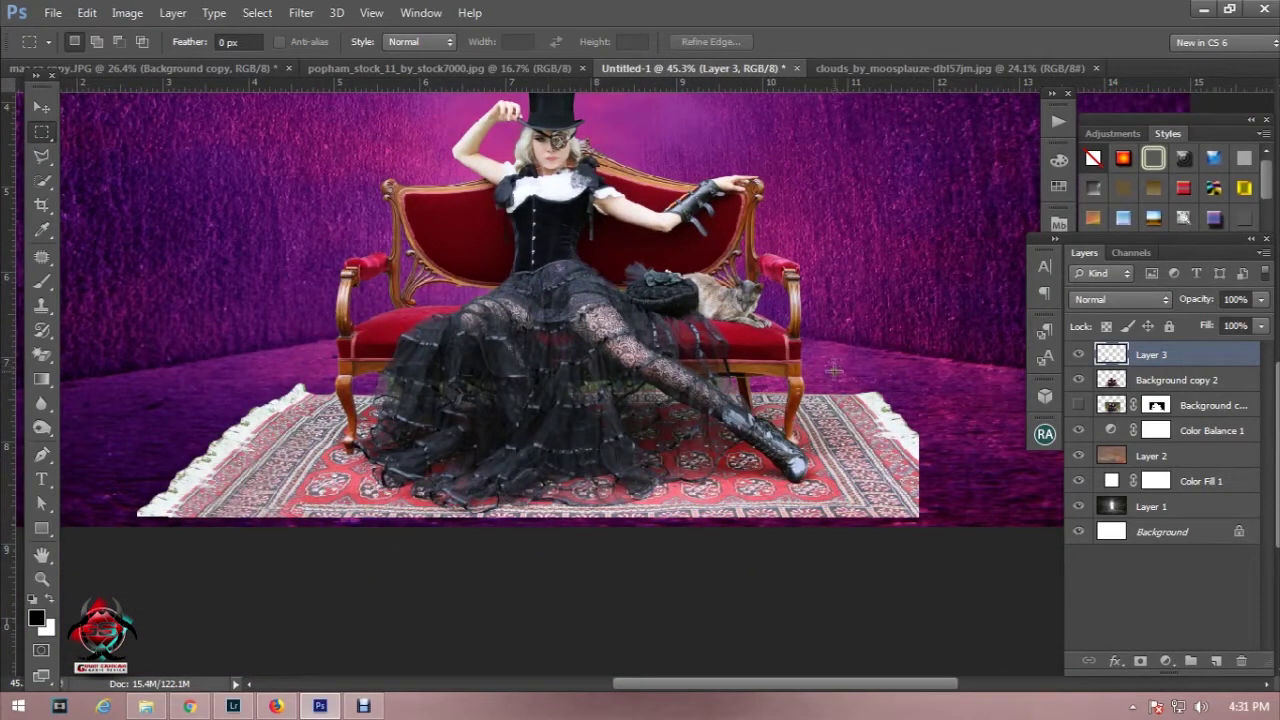
Step: Copy the rug's right corner from Background copy 2 onto a new Layer 4
{"action": "left_click_drag", "start_coordinate": [816, 364], "coordinate": [918, 437]}
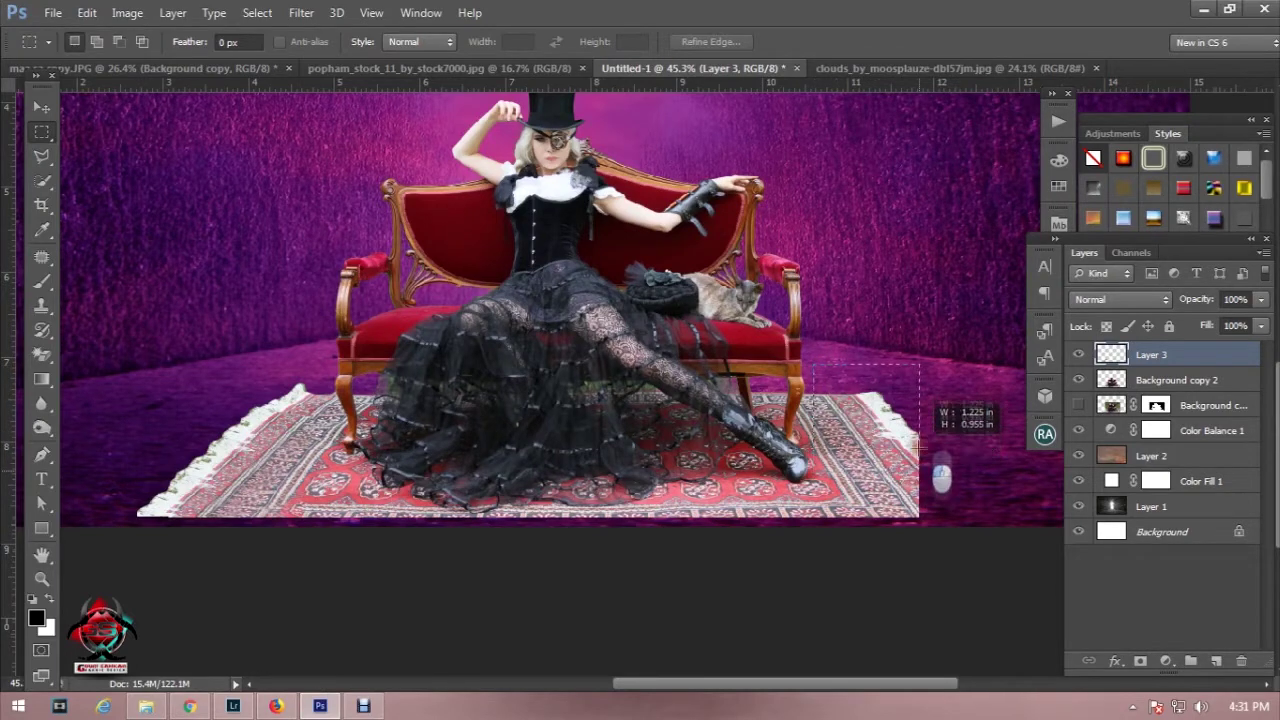
{"action": "right_click", "coordinate": [886, 413]}
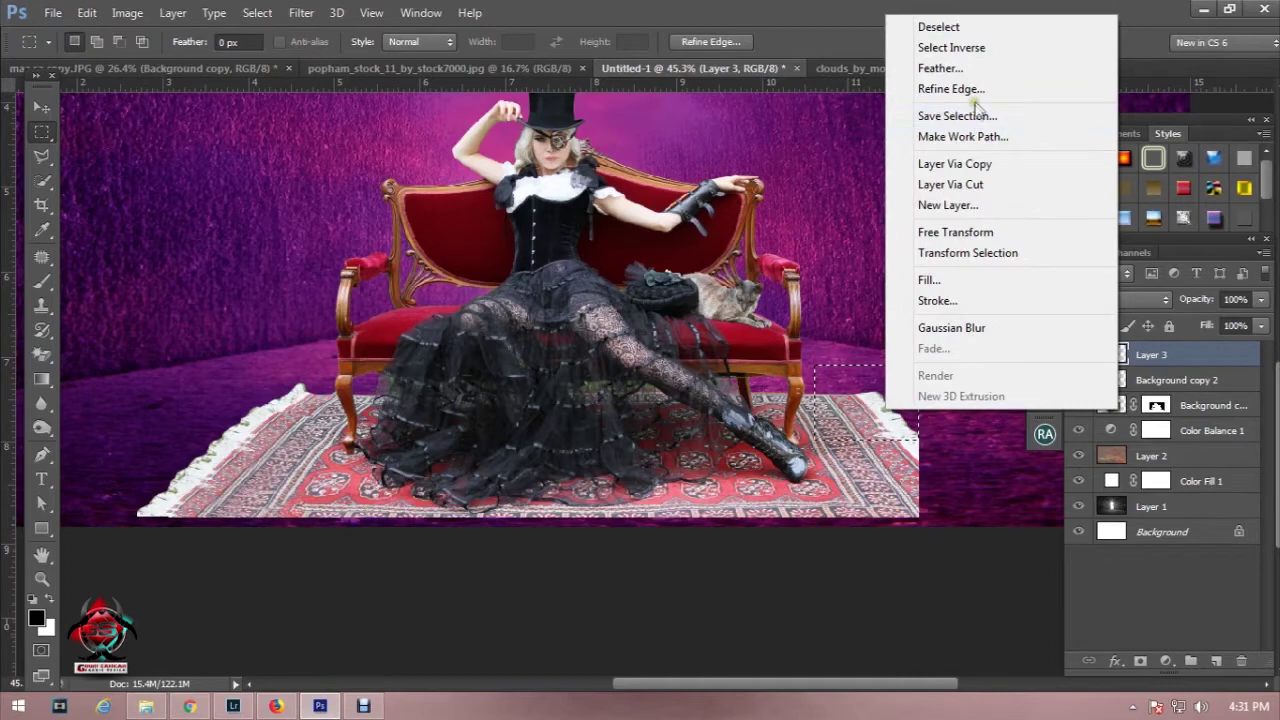
{"action": "left_click", "coordinate": [978, 164]}
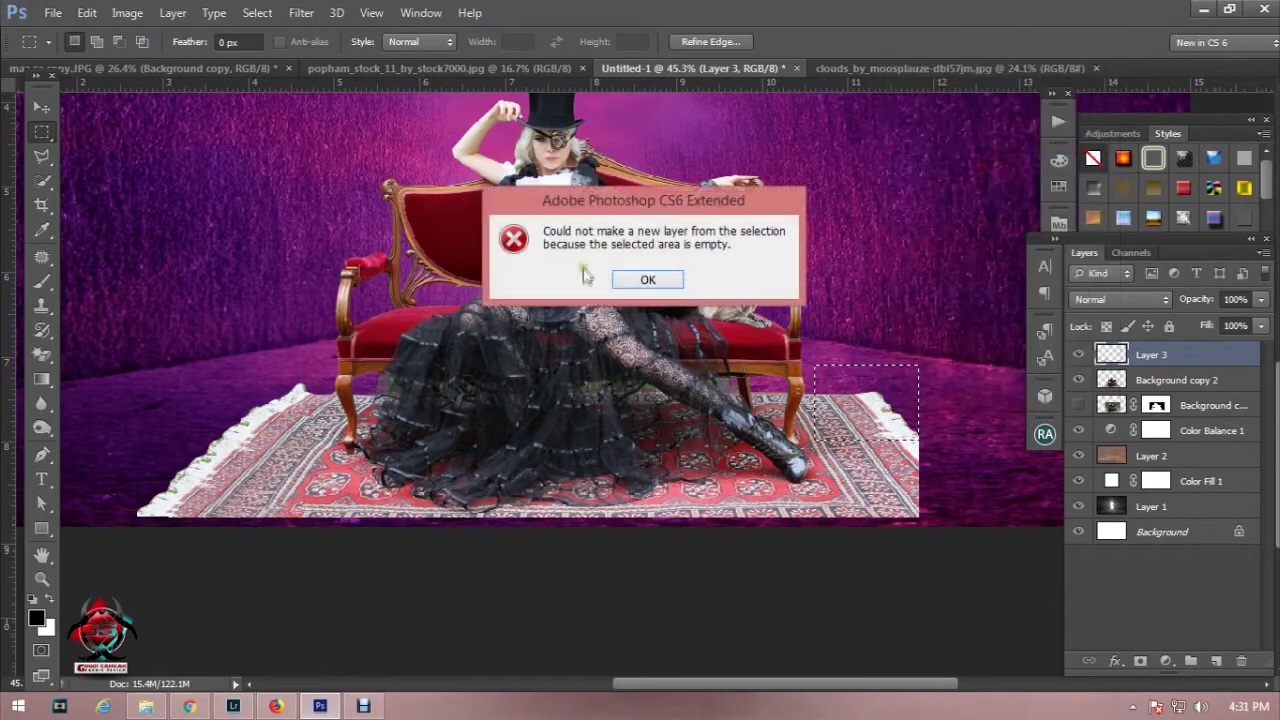
{"action": "left_click", "coordinate": [632, 284]}
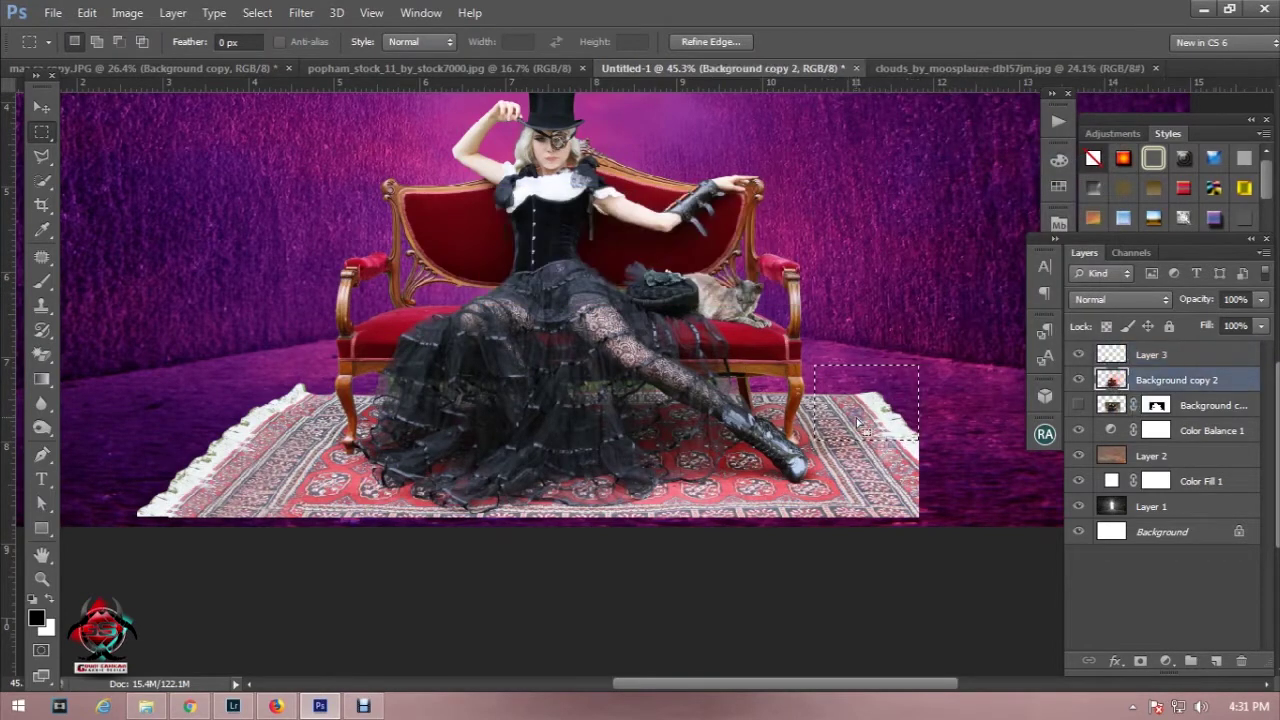
{"action": "right_click", "coordinate": [848, 418]}
{"action": "left_click", "coordinate": [925, 171]}
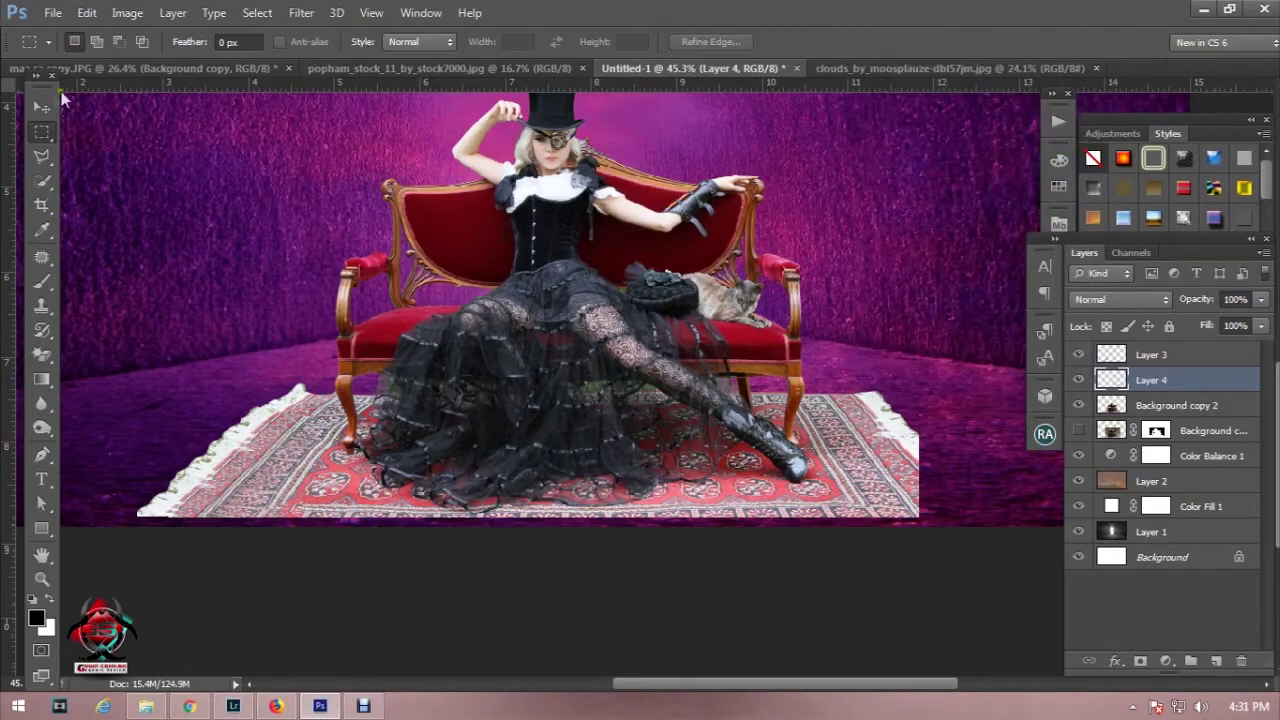
Step: Move the Layer 4 rug piece to the lower-right corner, duplicate it, and nudge both patches left
{"action": "key", "text": "v"}
{"action": "mouse_move", "coordinate": [840, 400]}
{"action": "left_mouse_down"}
{"action": "mouse_move", "coordinate": [878, 496]}
{"action": "mouse_move", "coordinate": [943, 480]}
{"action": "left_mouse_up"}
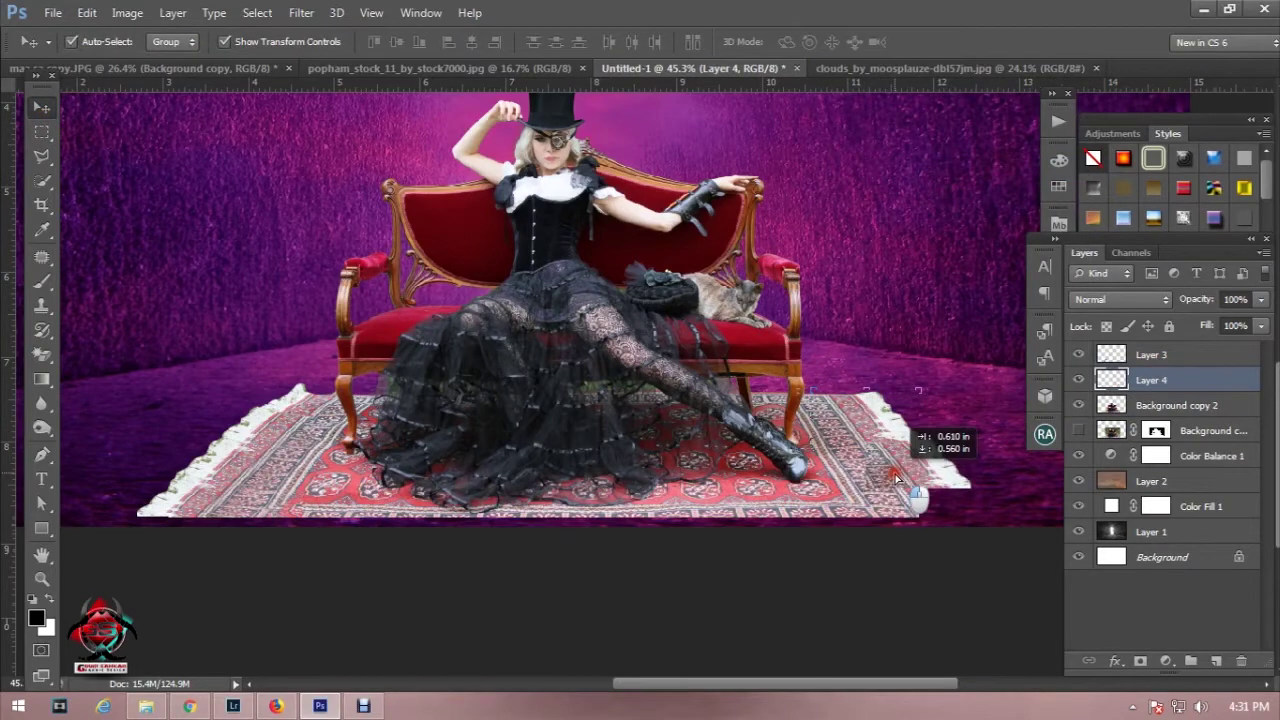
{"action": "scroll", "coordinate": [943, 480], "scroll_direction": "up", "scroll_amount": 4}
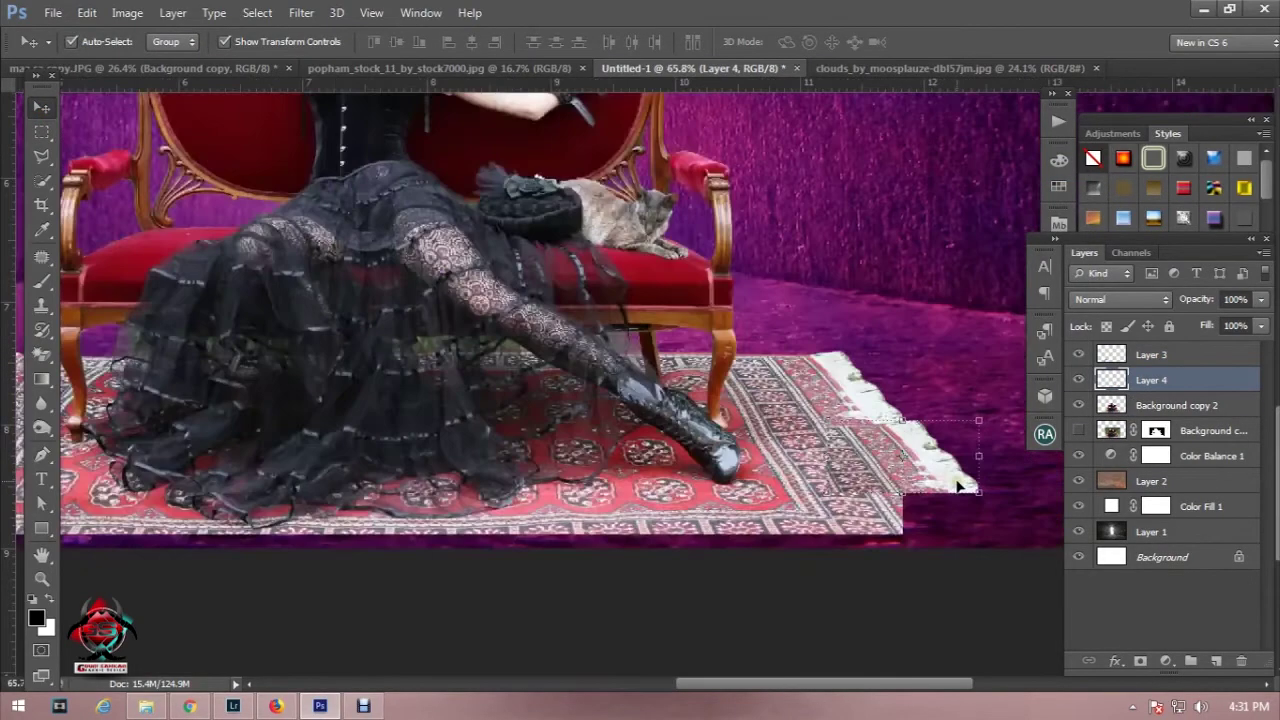
{"action": "mouse_move", "coordinate": [943, 480]}
{"action": "left_mouse_down"}
{"action": "mouse_move", "coordinate": [918, 490]}
{"action": "mouse_move", "coordinate": [985, 545]}
{"action": "left_mouse_up"}
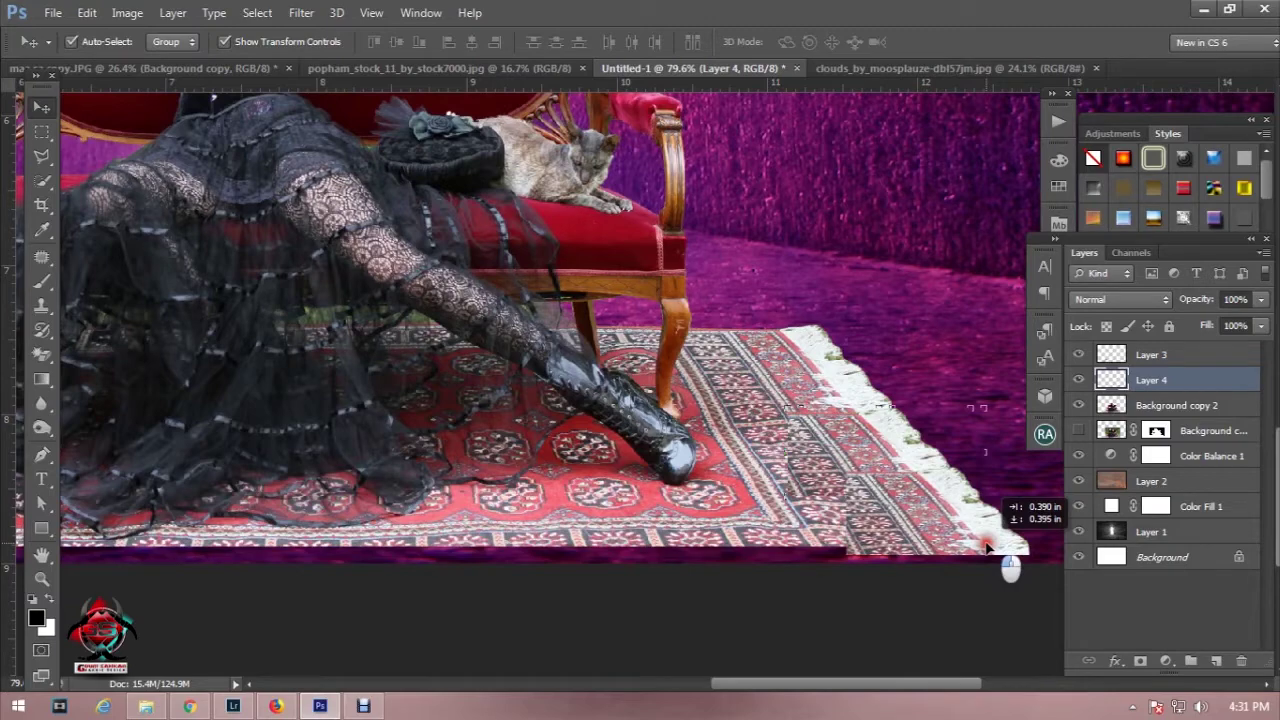
{"action": "left_click_drag", "start_coordinate": [987, 546], "coordinate": [980, 545]}
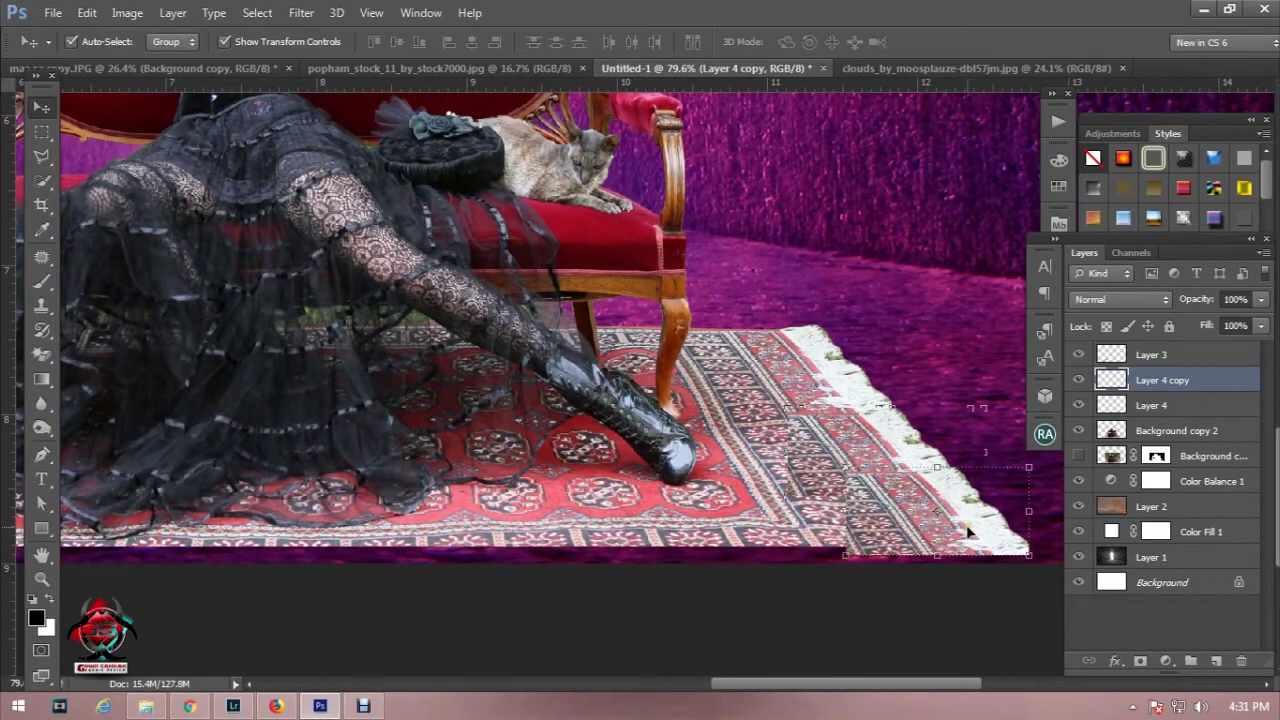
{"action": "scroll", "coordinate": [968, 533], "scroll_direction": "up", "scroll_amount": 2}
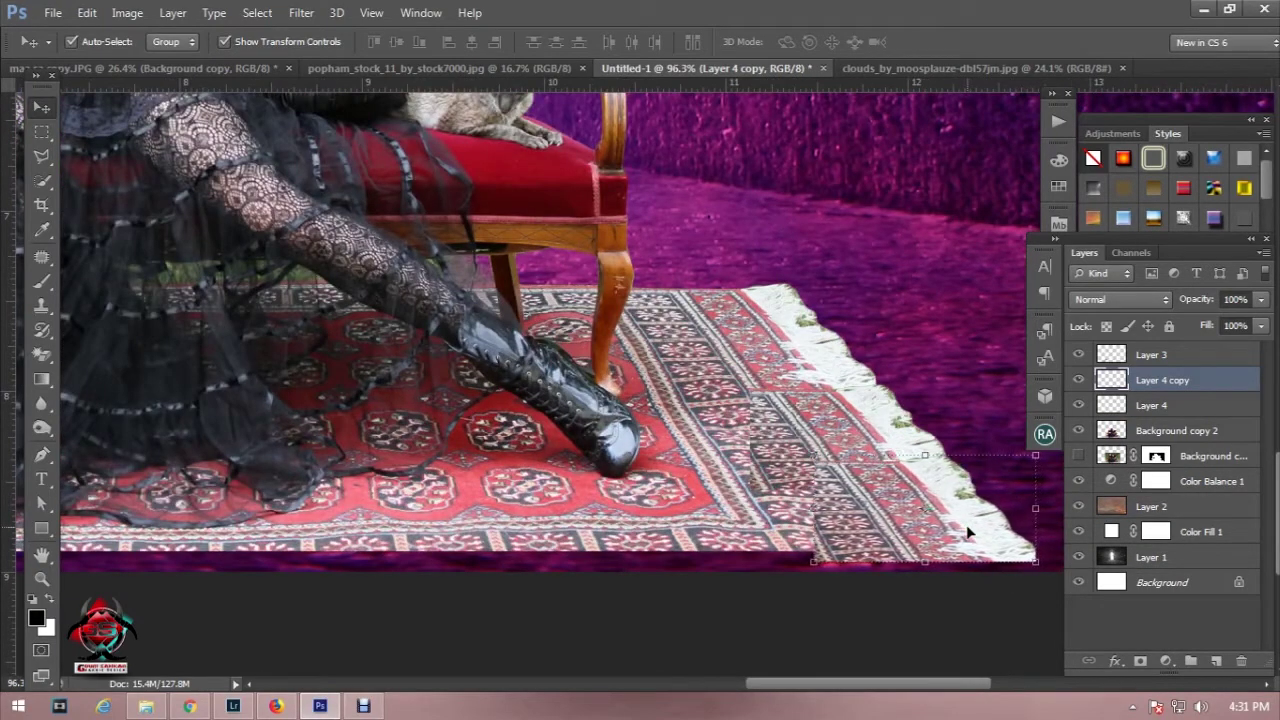
{"action": "left_click", "coordinate": [858, 425]}
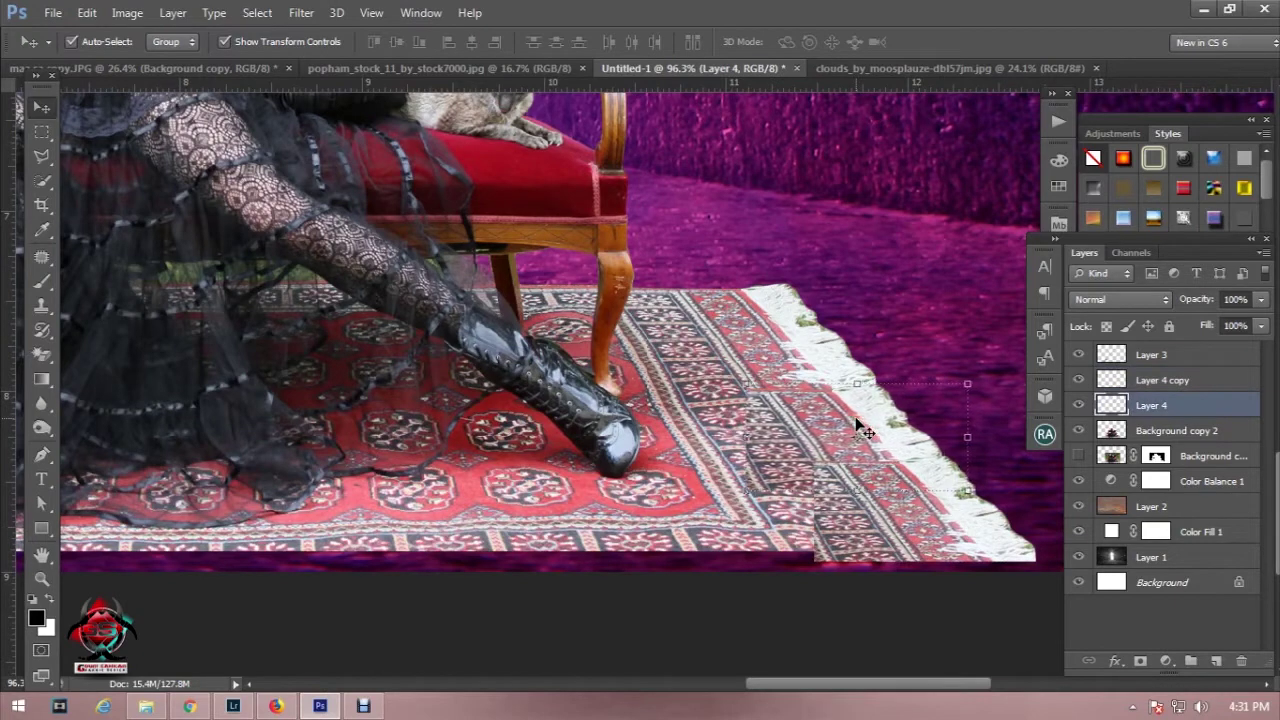
{"action": "key", "text": "Left"}
{"action": "key", "text": "Left"}
{"action": "key", "text": "Left"}
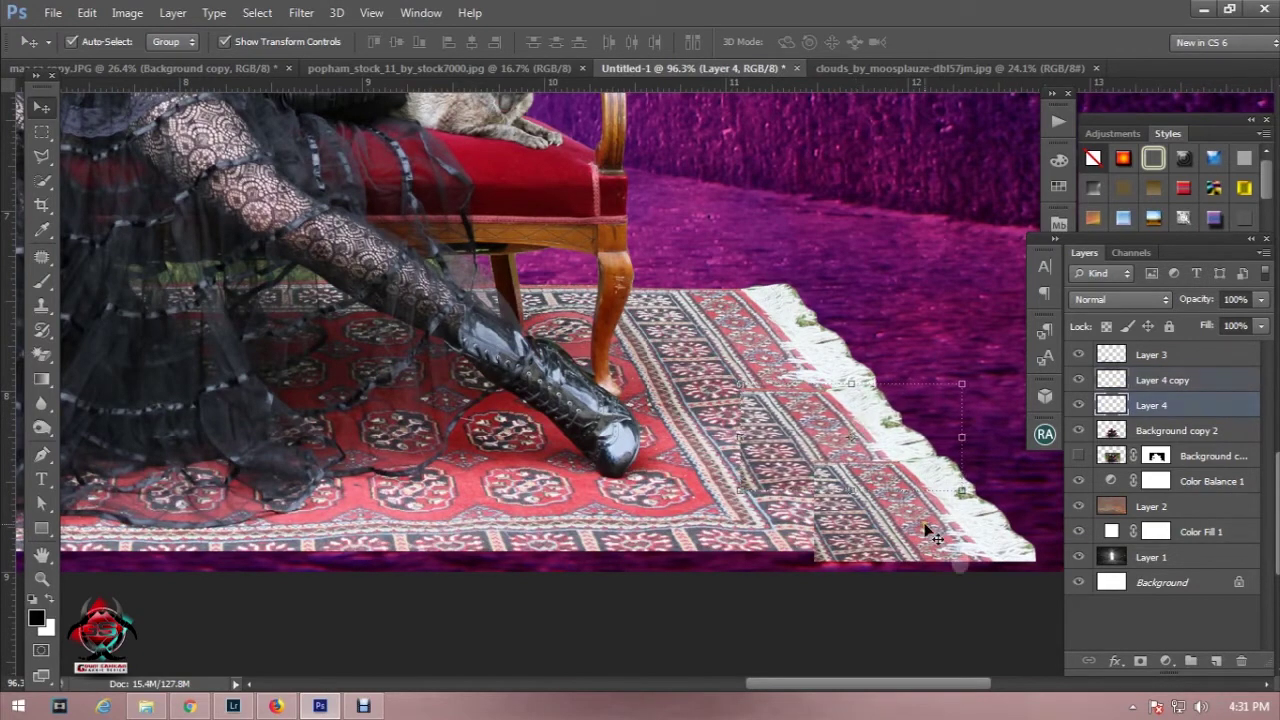
{"action": "left_click", "coordinate": [928, 533]}
{"action": "key", "text": "Left"}
{"action": "key", "text": "Left"}
{"action": "key", "text": "Left"}
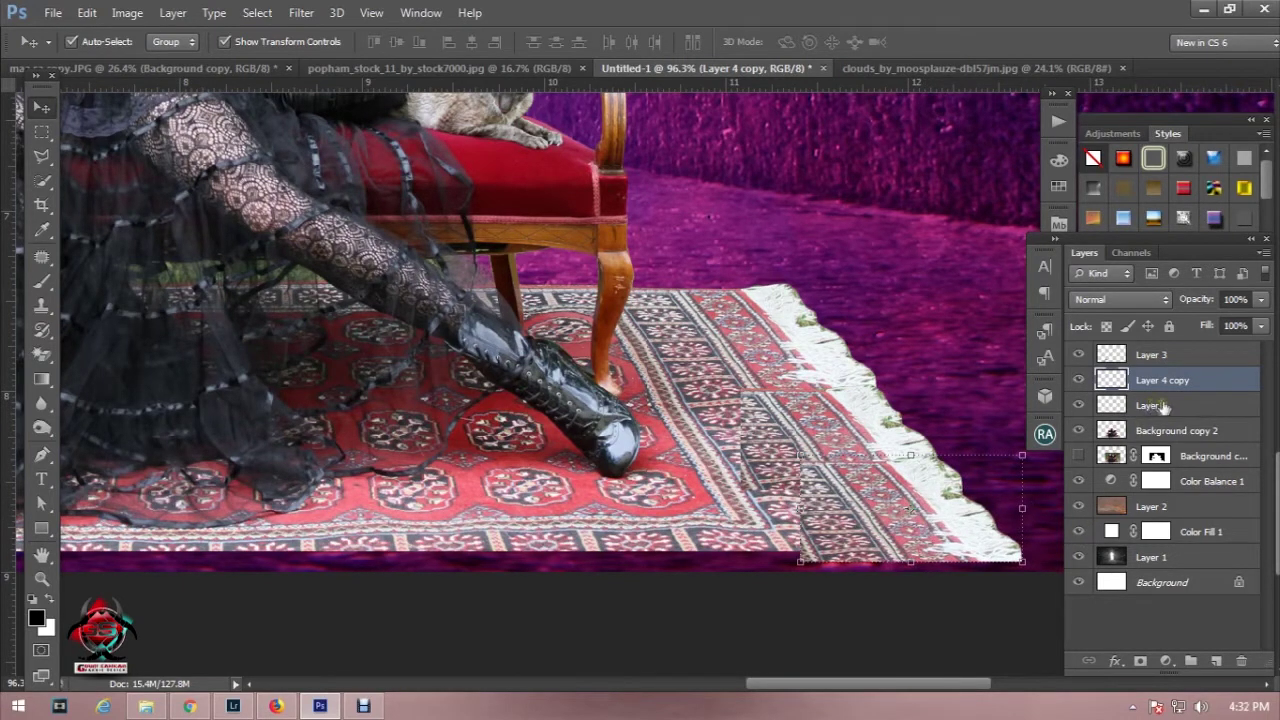
Step: Compare the rug patches by toggling Layer 4, then give Layer 4 a white layer mask
{"action": "left_click", "coordinate": [1180, 403], "text": "ctrl"}
{"action": "left_click", "coordinate": [1182, 357], "text": "ctrl"}
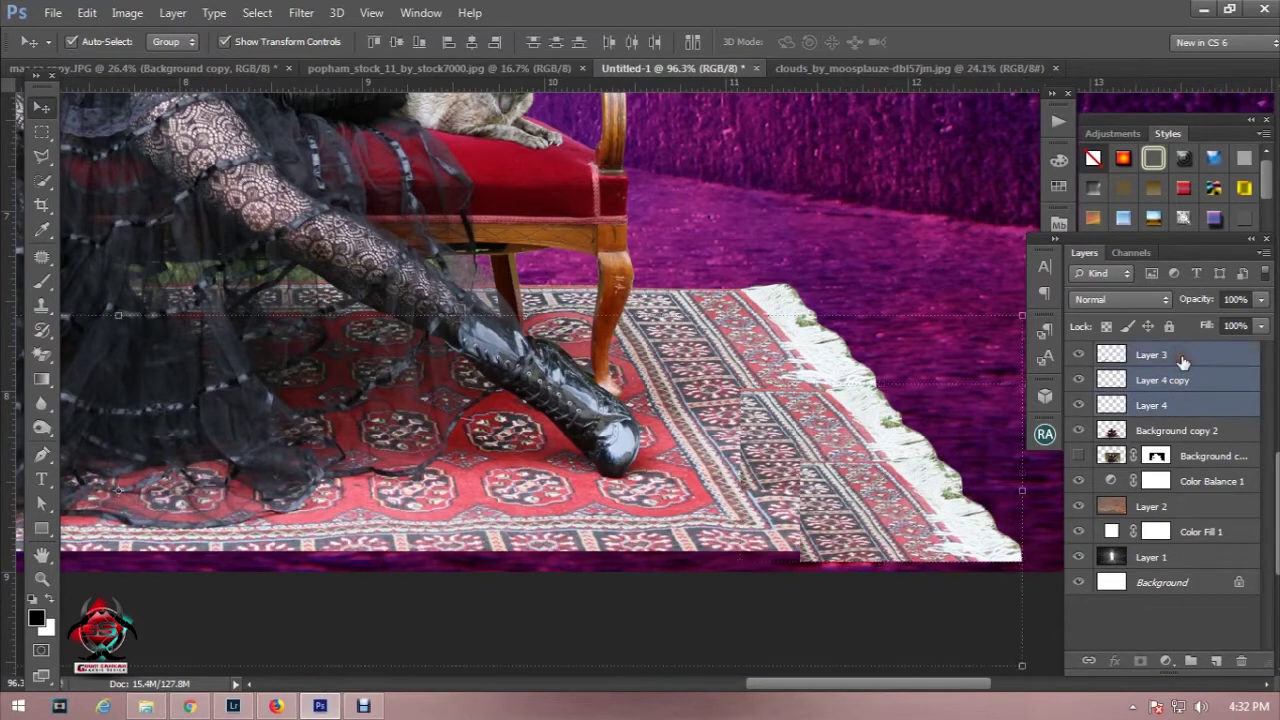
{"action": "left_click", "coordinate": [1180, 356], "text": "ctrl"}
{"action": "left_click", "coordinate": [1178, 405], "text": "ctrl"}
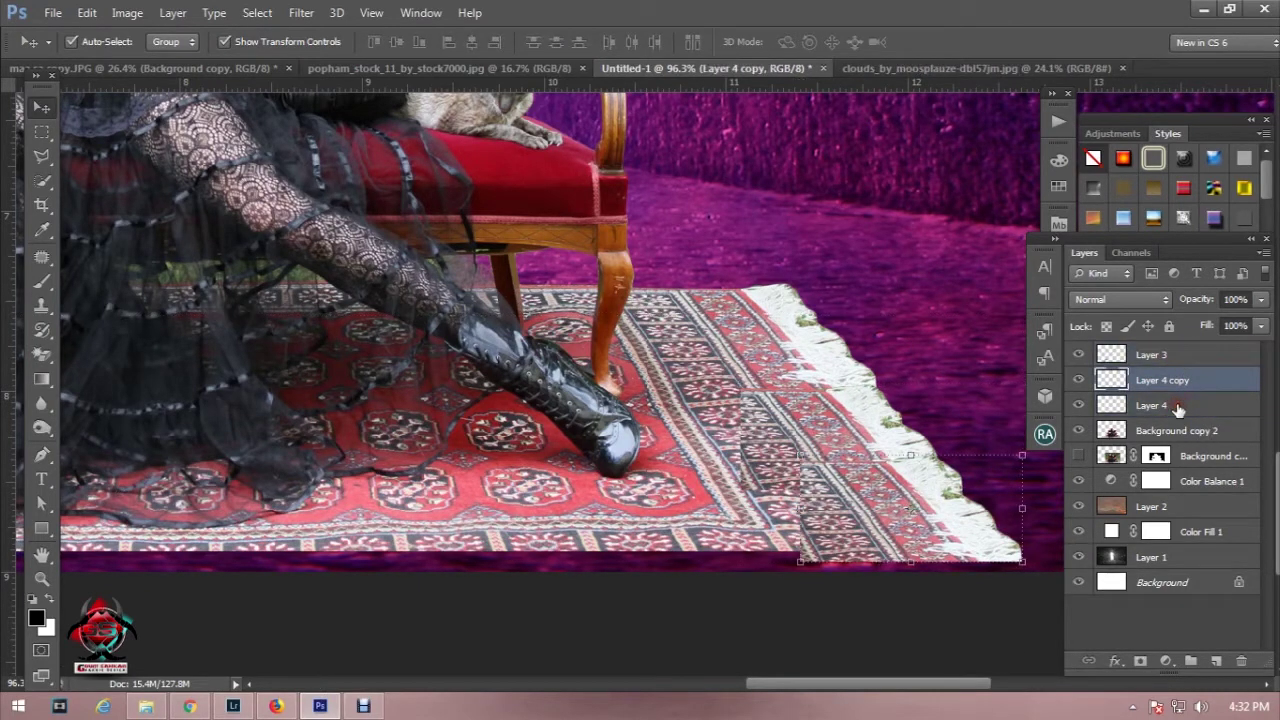
{"action": "left_click", "coordinate": [1079, 405]}
{"action": "right_click", "coordinate": [1178, 405]}
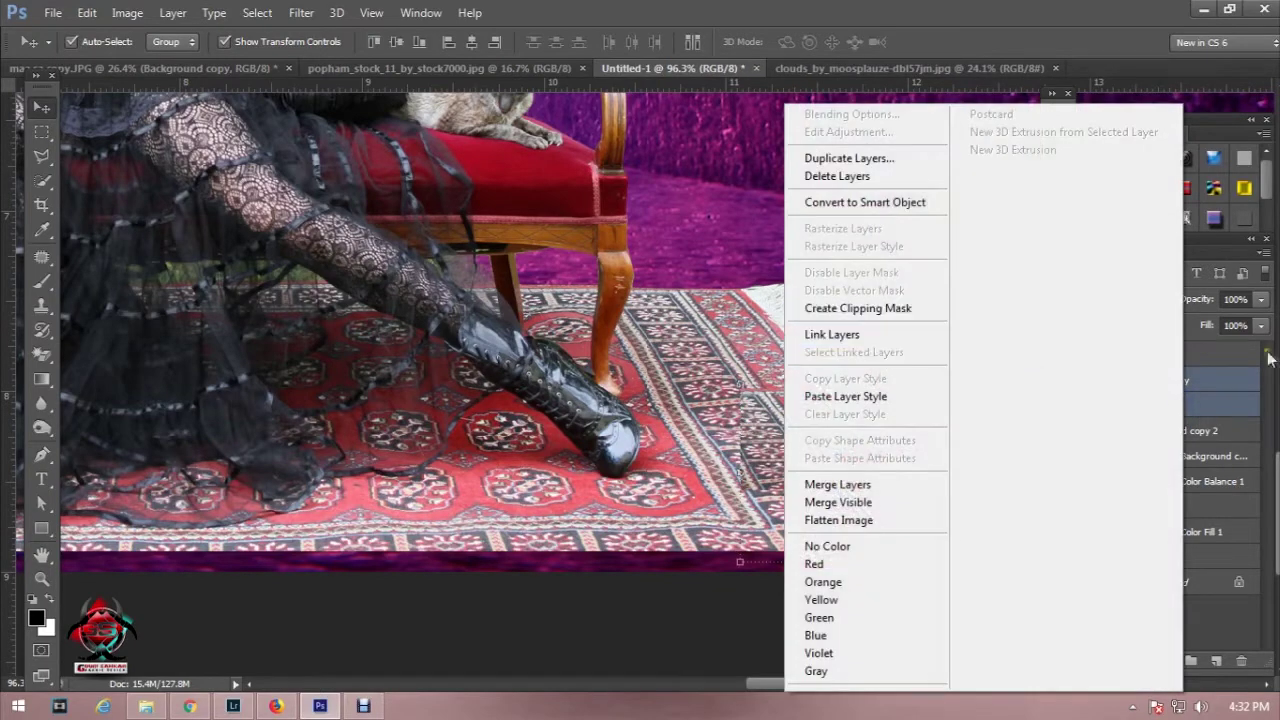
{"action": "left_click", "coordinate": [1218, 390]}
{"action": "left_click", "coordinate": [1143, 662]}
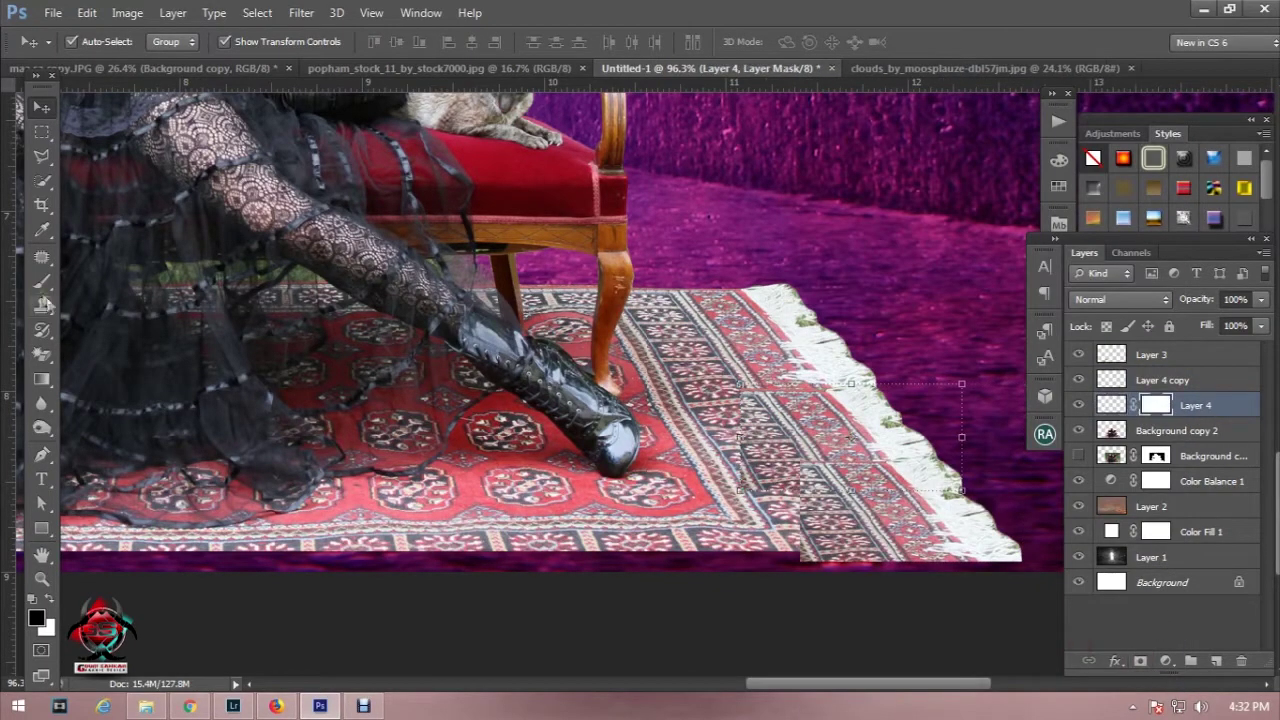
Step: Brush-blend the seam on Layer 4's mask, then mask and blend Layer 4 copy's lower seam
{"action": "key", "text": "b"}
{"action": "left_click_drag", "start_coordinate": [850, 457], "coordinate": [872, 452]}
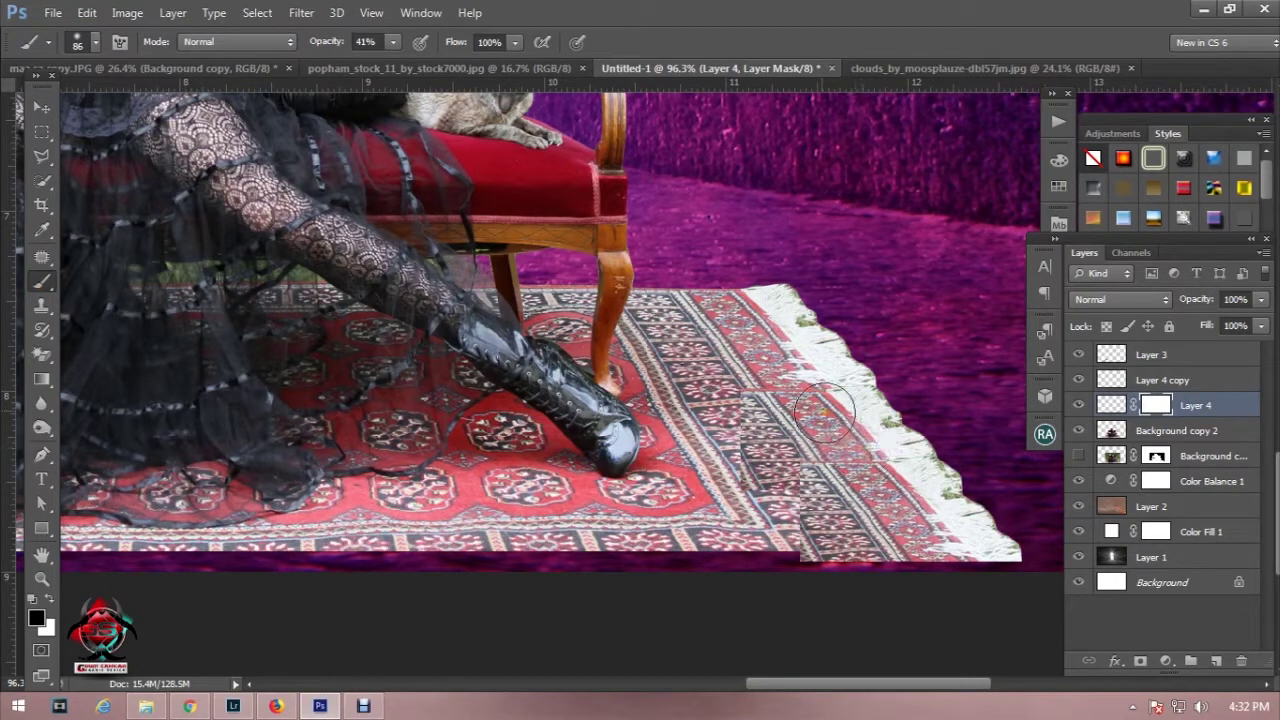
{"action": "left_click_drag", "start_coordinate": [795, 383], "coordinate": [790, 393]}
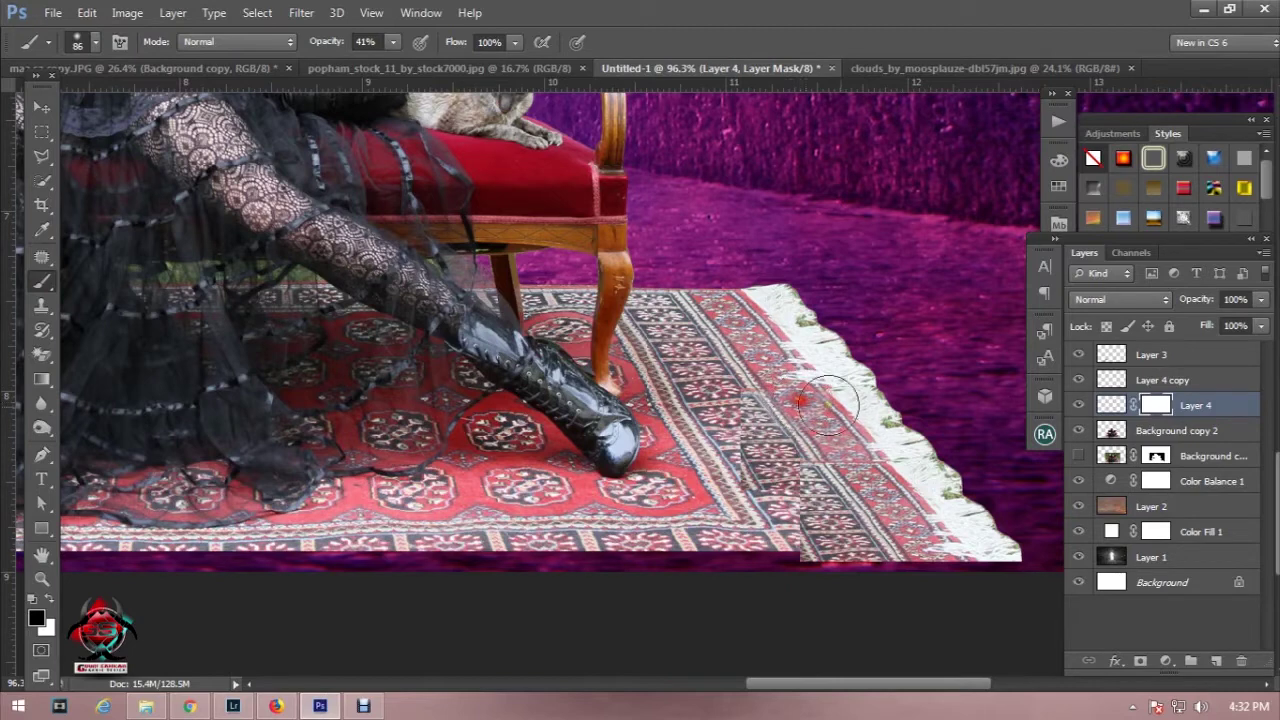
{"action": "left_click", "coordinate": [1140, 381]}
{"action": "left_click", "coordinate": [1138, 661]}
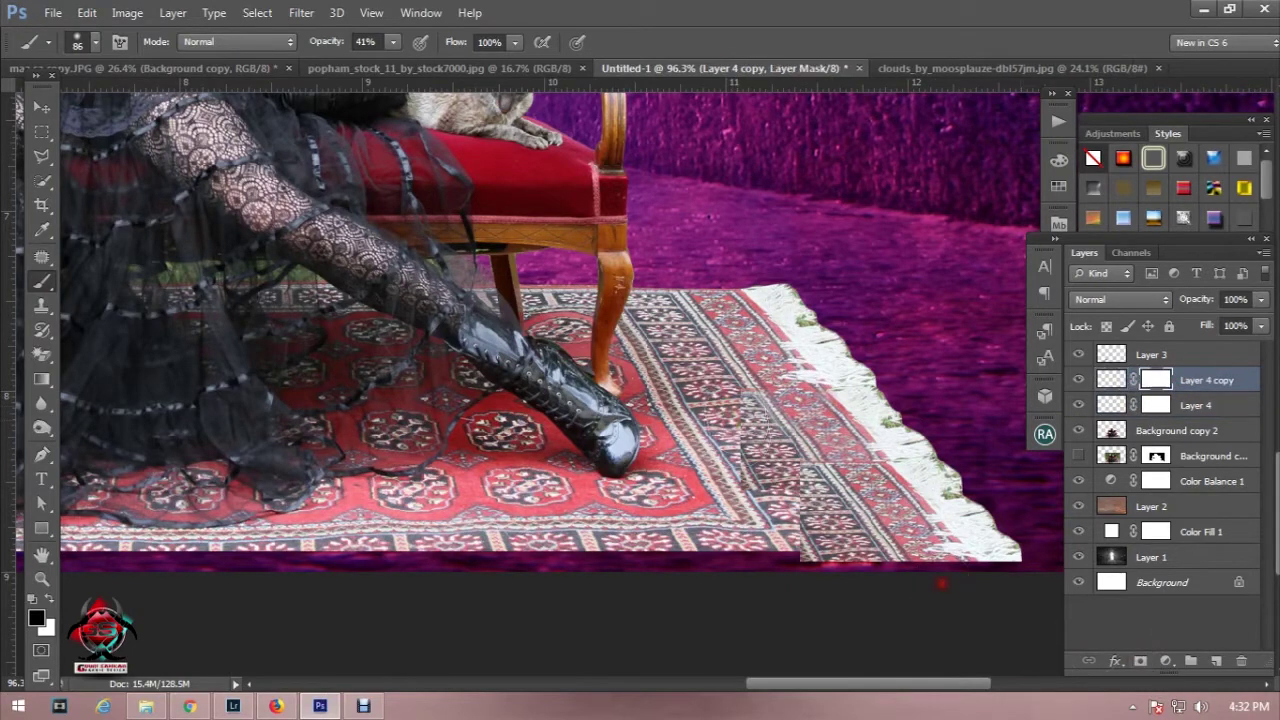
{"action": "left_click_drag", "start_coordinate": [800, 505], "coordinate": [793, 533]}
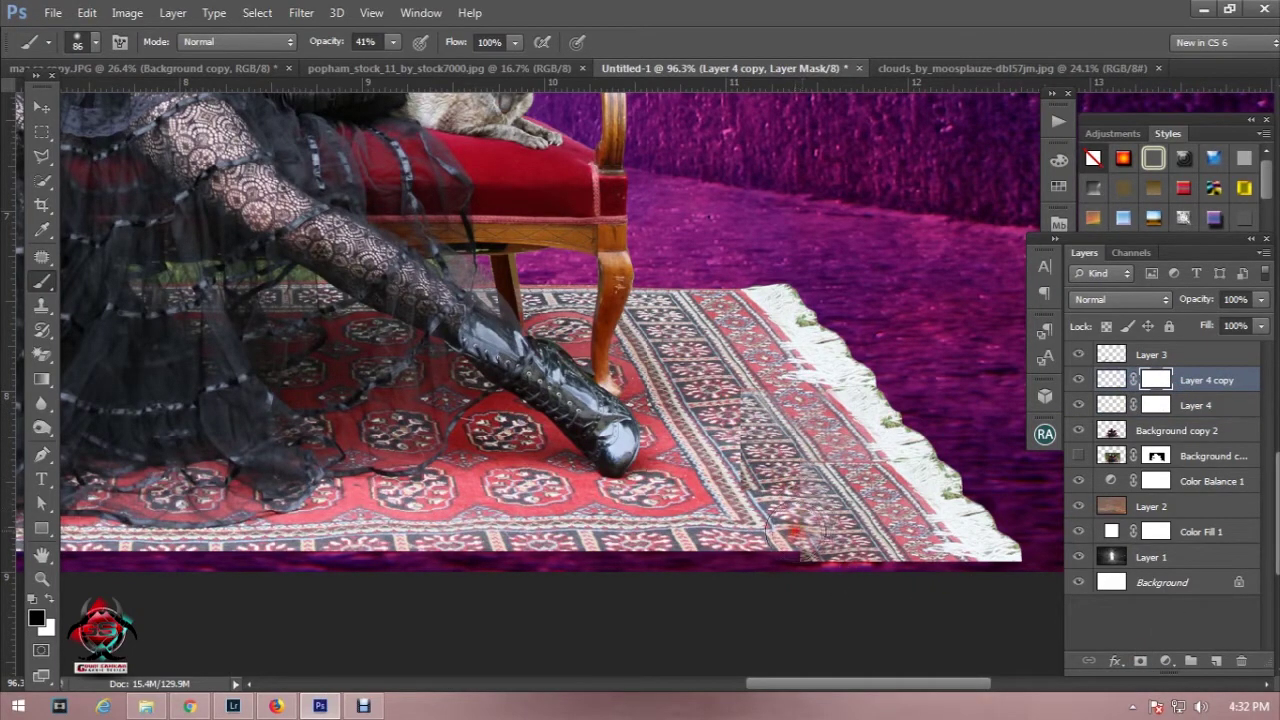
Step: Refine the rug border on Layer 4's mask and select both rug patch layers
{"action": "left_click", "coordinate": [1155, 405]}
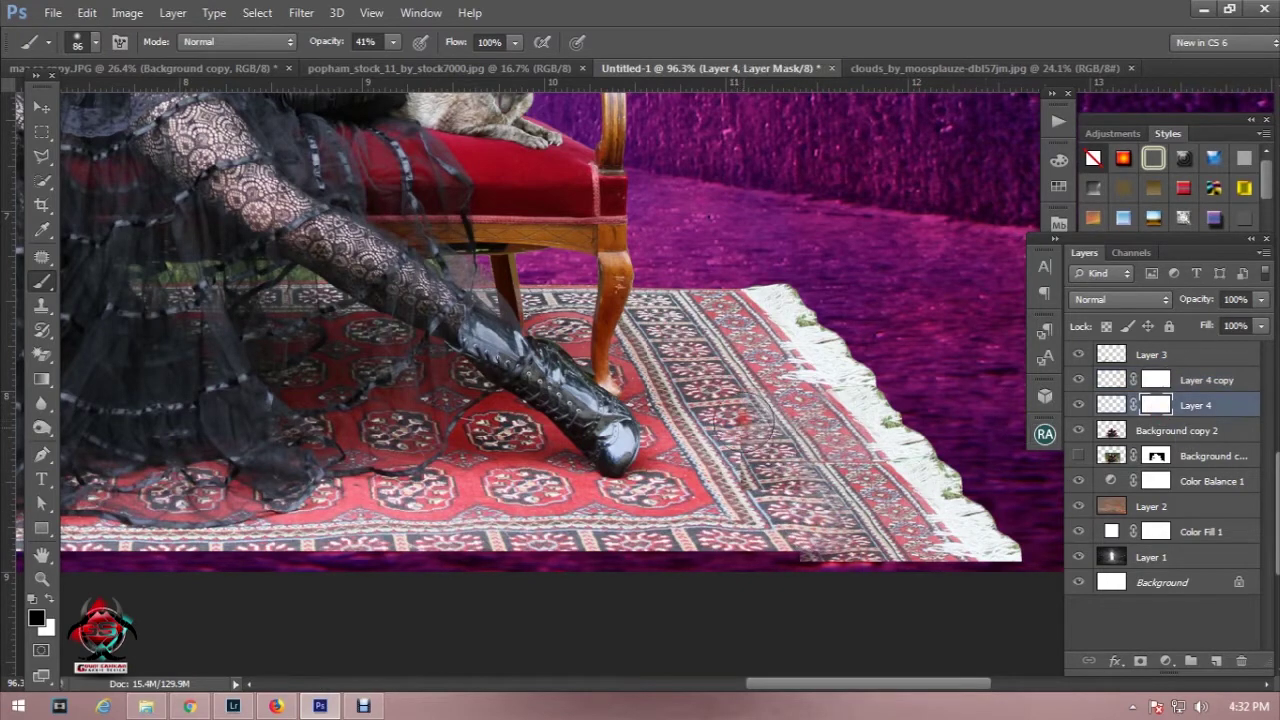
{"action": "left_click_drag", "start_coordinate": [741, 470], "coordinate": [805, 497]}
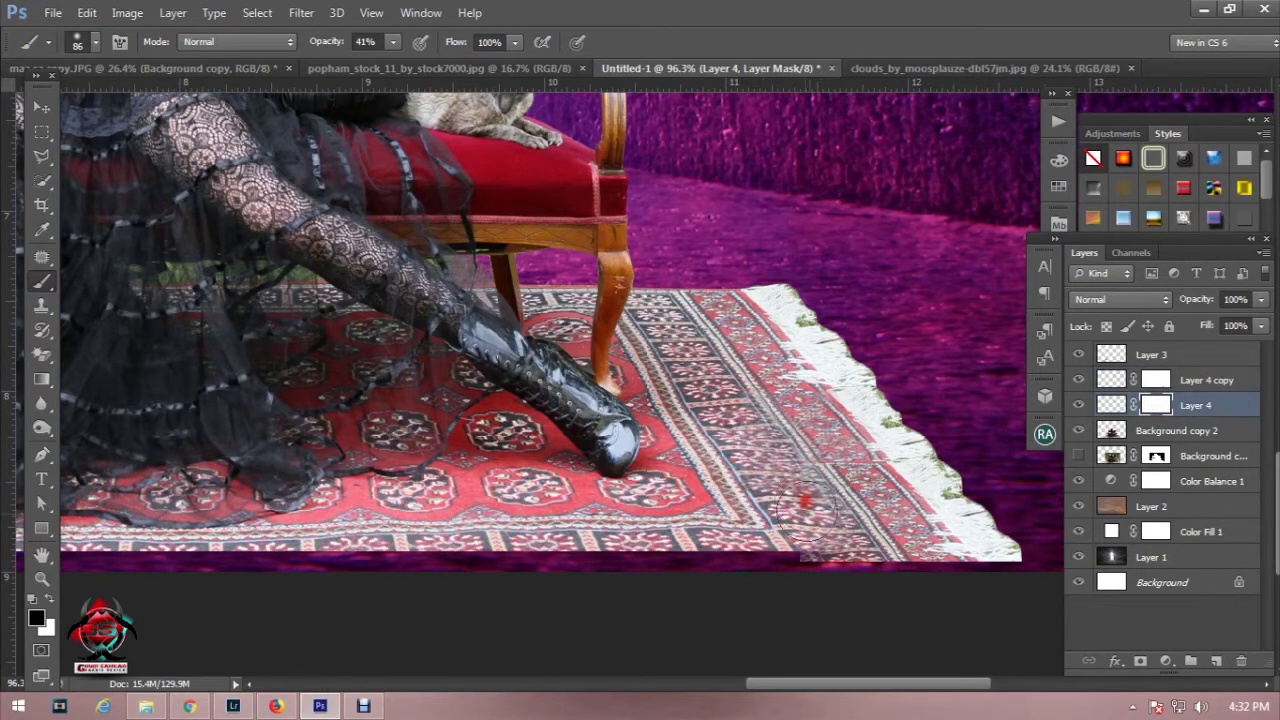
{"action": "scroll", "coordinate": [880, 520], "scroll_direction": "down", "scroll_amount": 3}
{"action": "scroll", "coordinate": [885, 520], "scroll_direction": "down", "scroll_amount": 2}
{"action": "scroll", "coordinate": [885, 520], "scroll_direction": "up", "scroll_amount": 2}
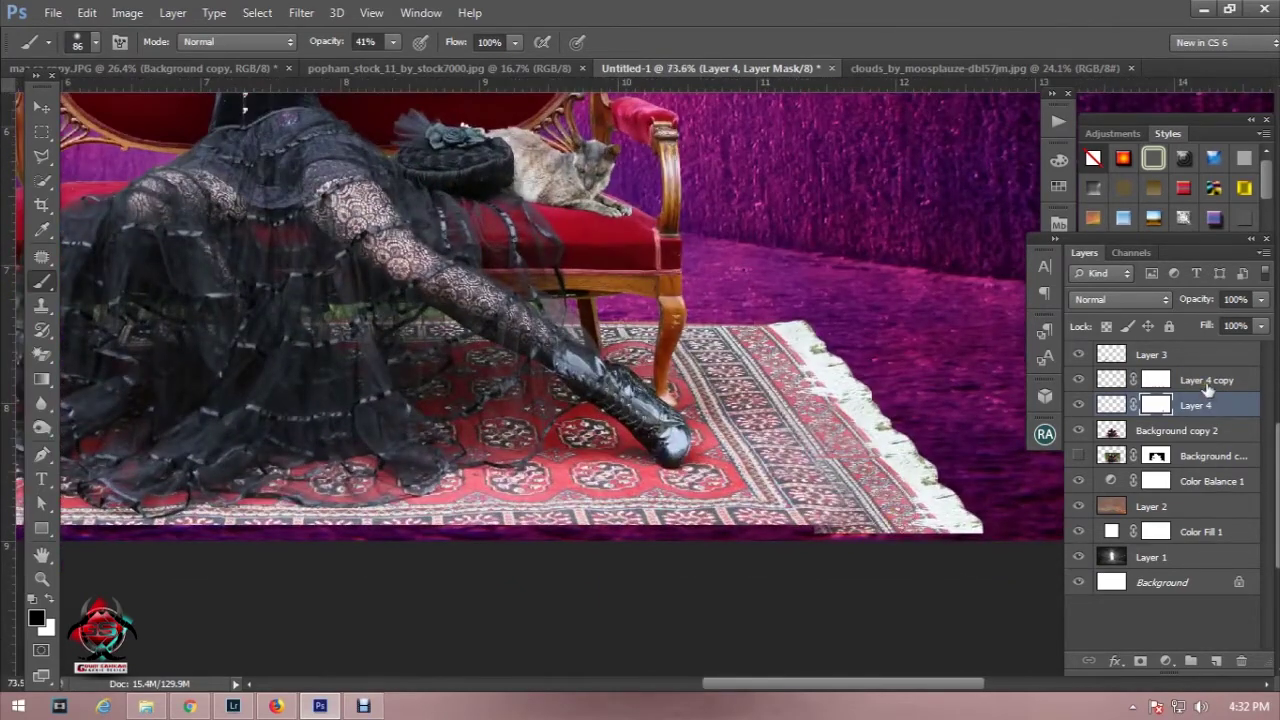
{"action": "left_click", "coordinate": [1207, 390], "text": "ctrl"}
{"action": "right_click", "coordinate": [1230, 405]}
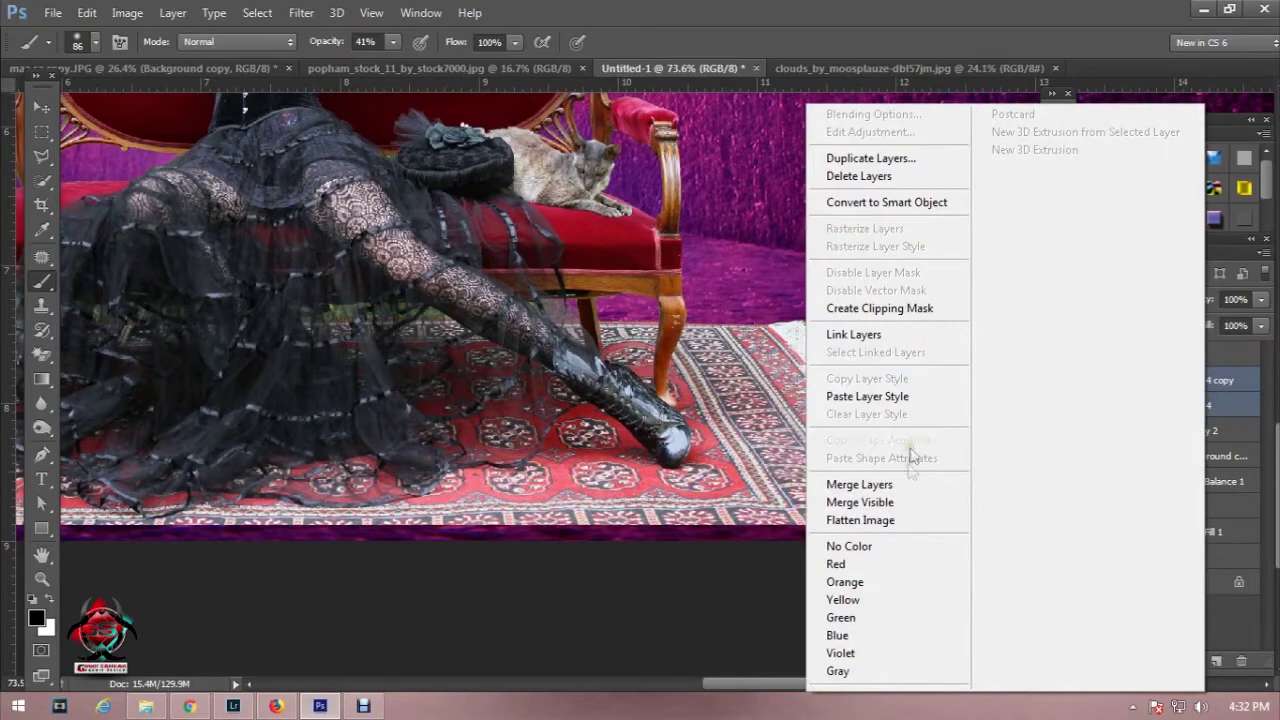
Step: Merge the two rug patches and delete the stray rug pixels along the canvas bottom
{"action": "left_click", "coordinate": [928, 486]}
{"action": "left_click", "coordinate": [40, 134]}
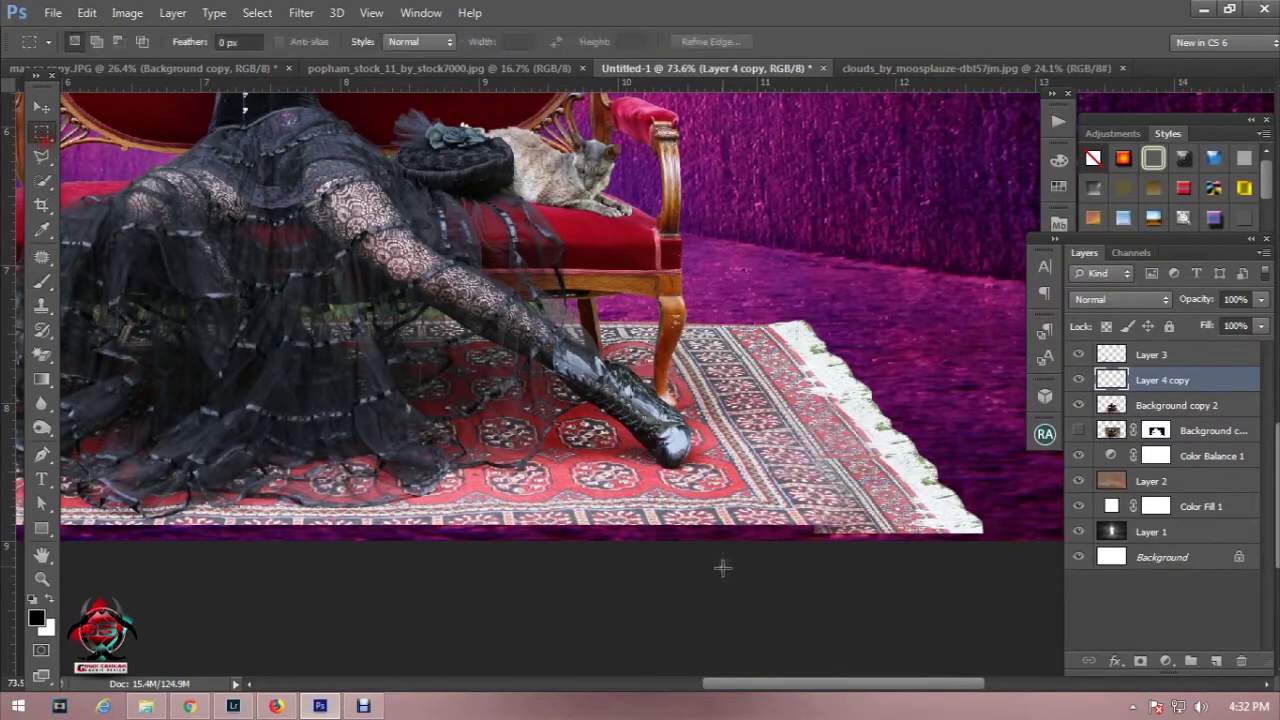
{"action": "left_click_drag", "start_coordinate": [796, 522], "coordinate": [1046, 583]}
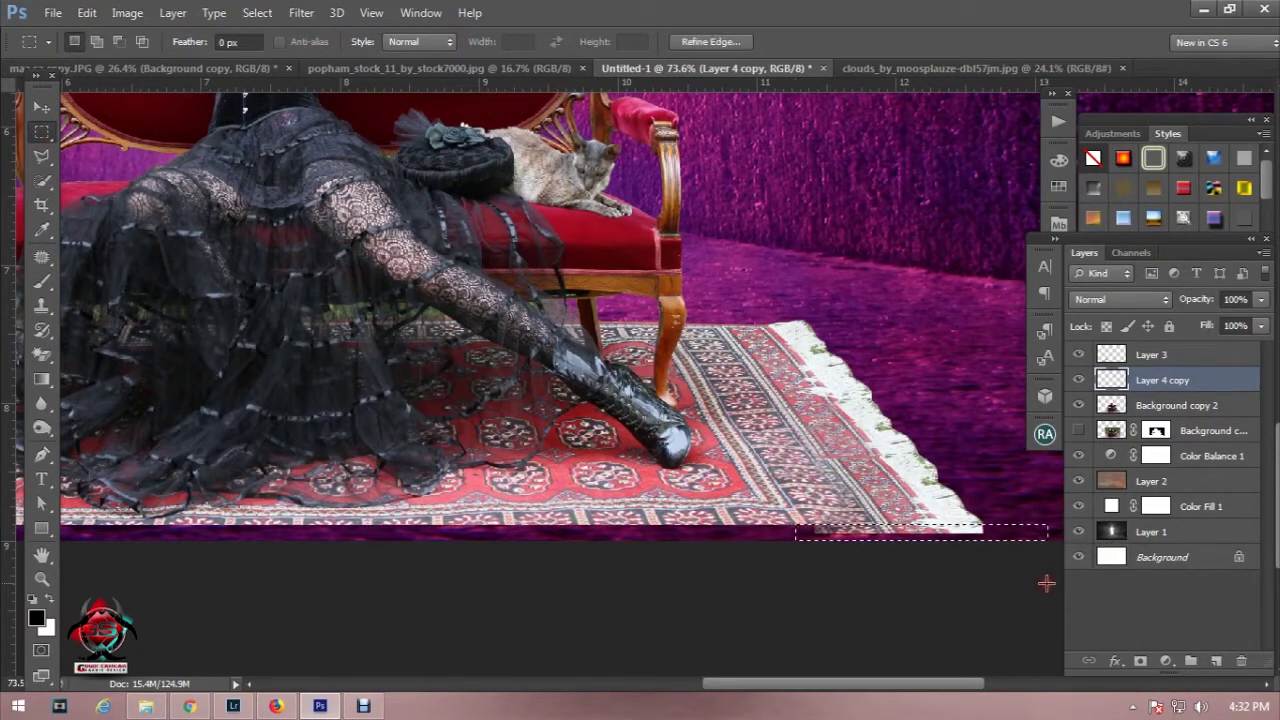
{"action": "key", "text": "Delete"}
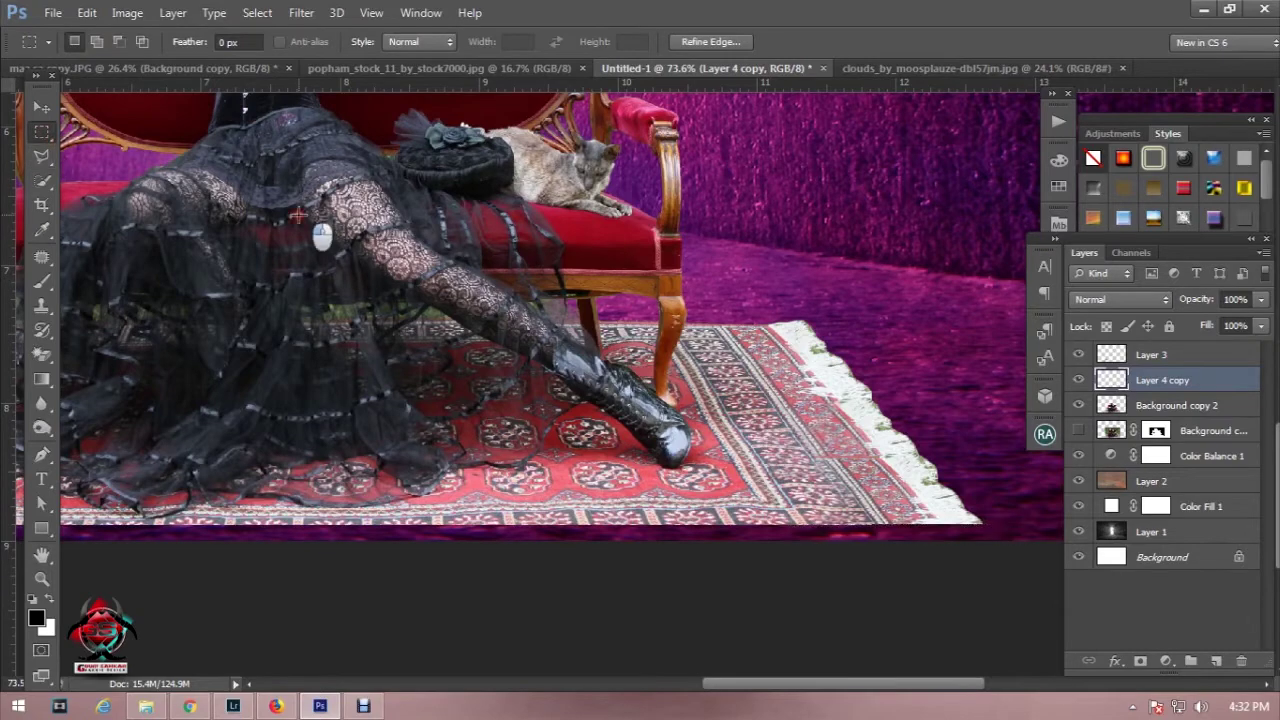
{"action": "key", "text": "ctrl+d"}
{"action": "scroll", "coordinate": [785, 460], "scroll_direction": "down", "scroll_amount": 2}
Step: Group Layer 3 through Background copy 2 (woman, sofa, rug) into Group 1
{"action": "left_click", "coordinate": [1189, 410]}
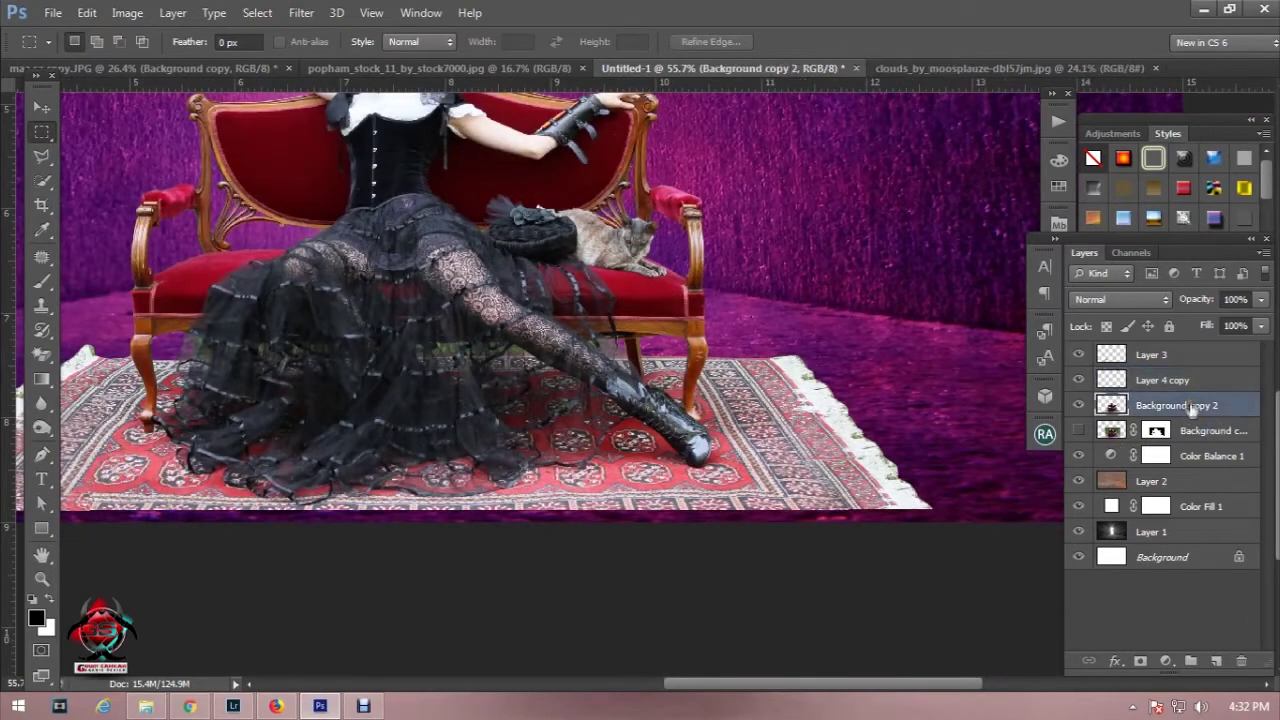
{"action": "left_click", "coordinate": [1187, 360], "text": "shift"}
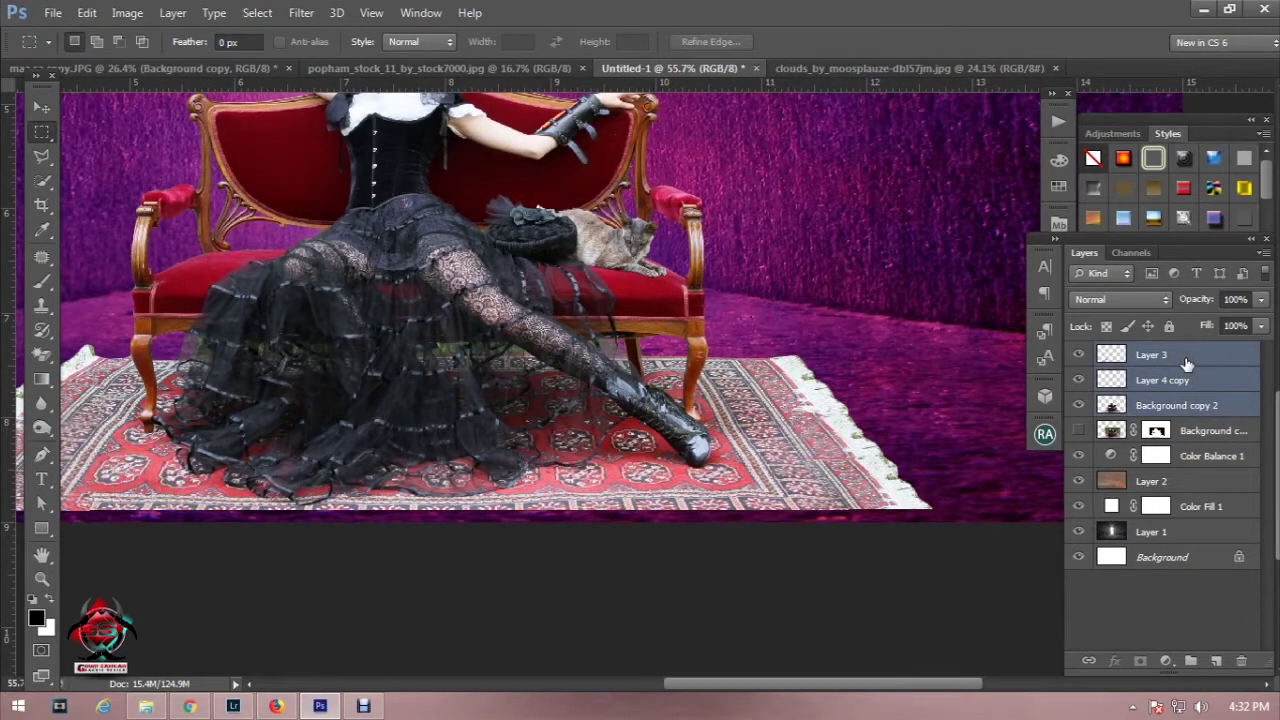
{"action": "right_click", "coordinate": [1187, 364]}
{"action": "left_click", "coordinate": [1070, 85]}
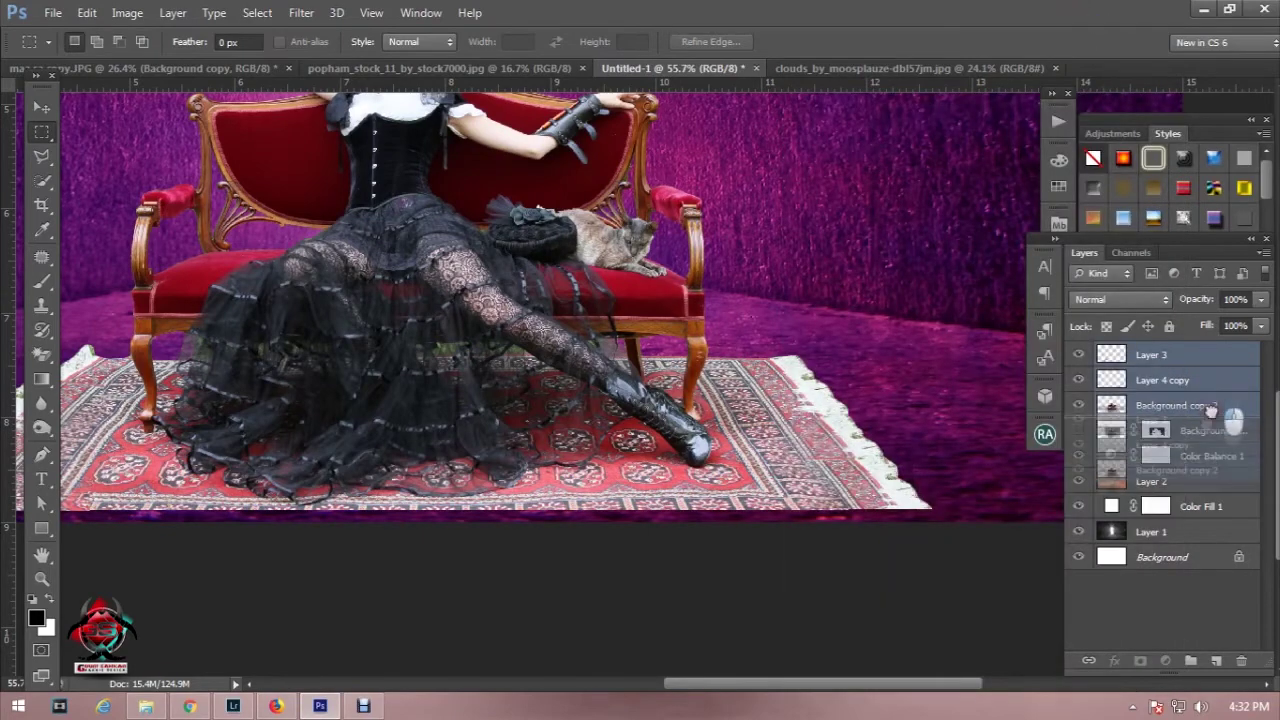
{"action": "left_click", "coordinate": [1192, 662]}
{"action": "key", "text": "ctrl+0"}
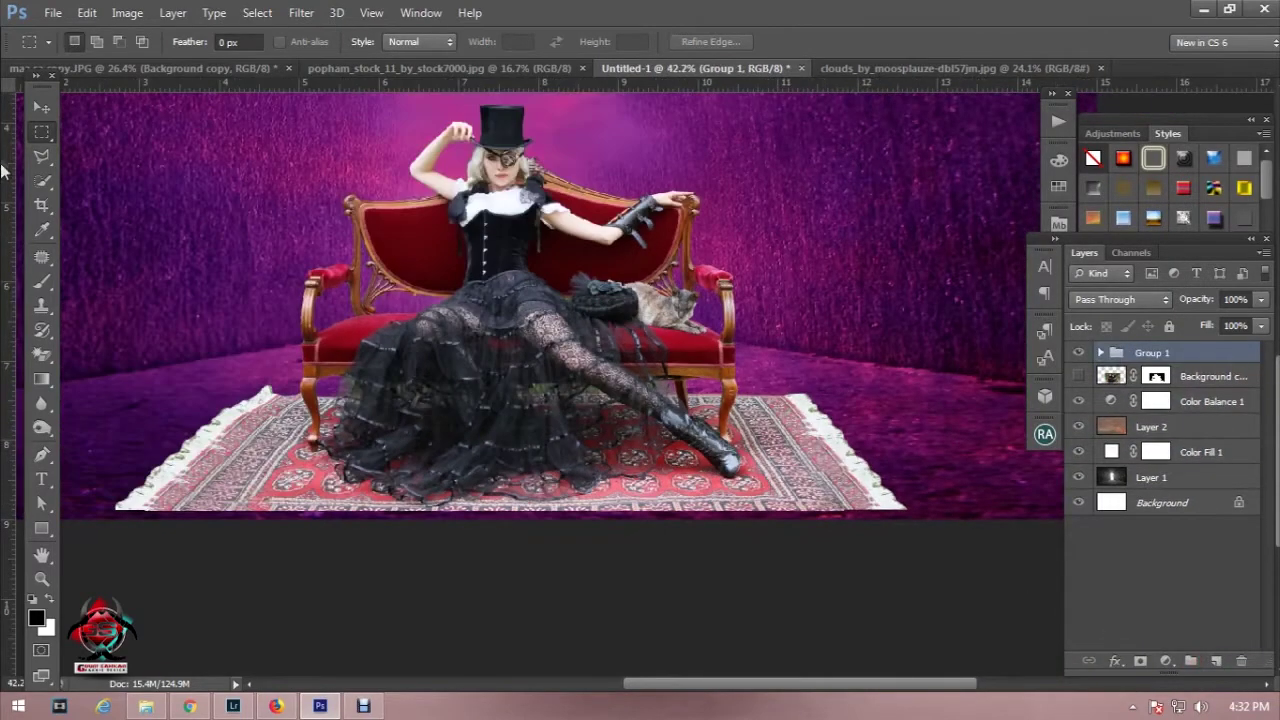
Step: Nudge the grouped woman, sofa and rug slightly down and zoom out to the whole room
{"action": "left_click", "coordinate": [42, 106]}
{"action": "left_click_drag", "start_coordinate": [514, 256], "coordinate": [515, 270]}
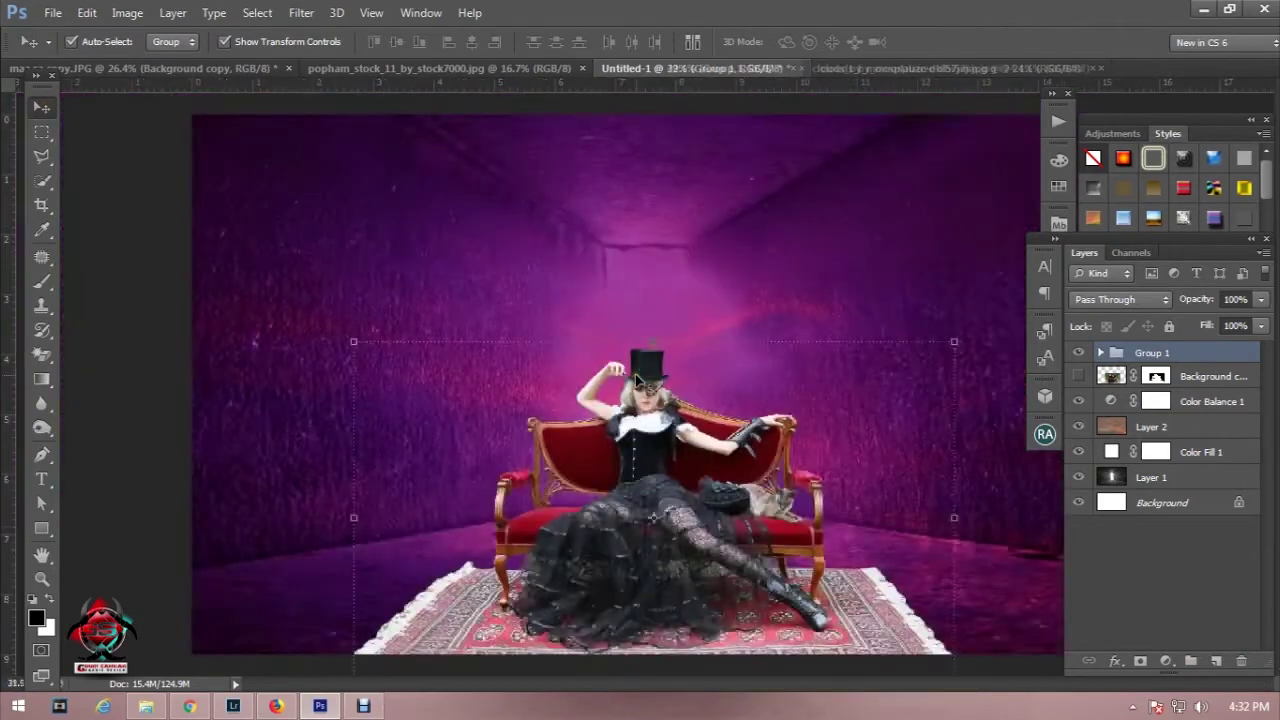
{"action": "key", "text": "ctrl+minus"}
{"action": "left_click", "coordinate": [42, 131]}
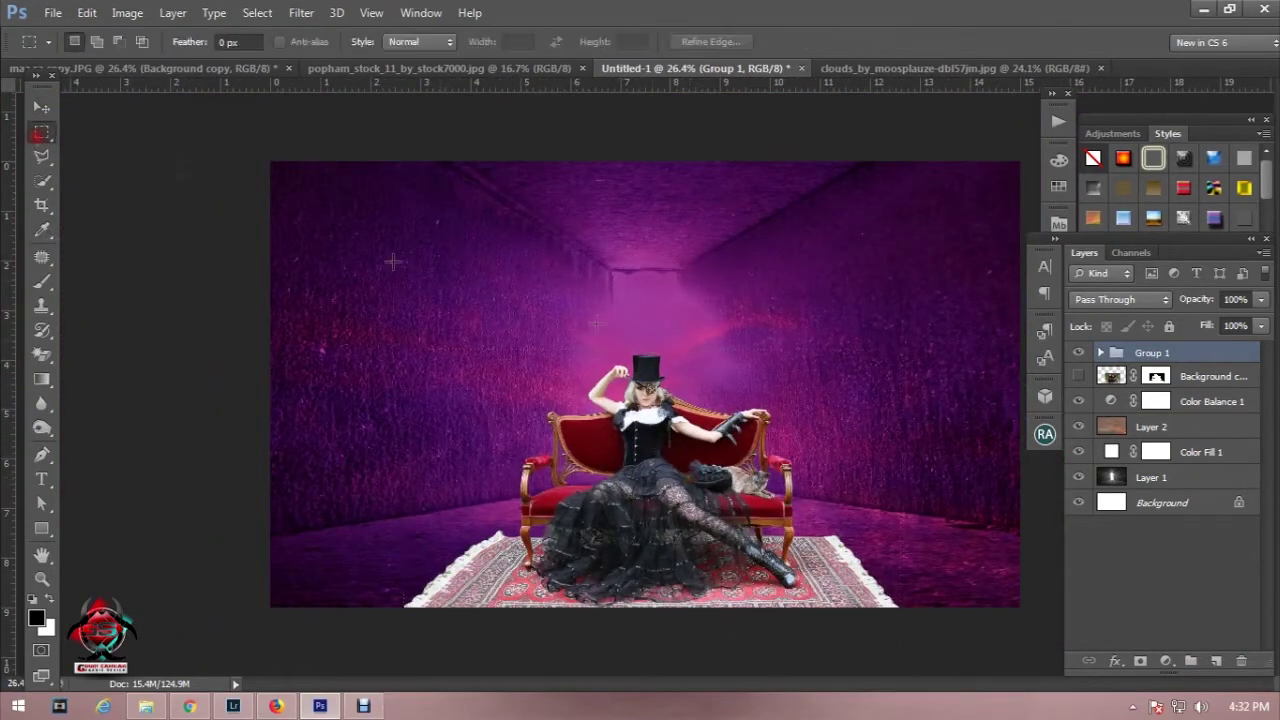
{"action": "scroll", "coordinate": [686, 385], "scroll_direction": "up", "scroll_amount": 1}
{"action": "scroll", "coordinate": [686, 385], "scroll_direction": "up", "scroll_amount": 2}
{"action": "scroll", "coordinate": [772, 485], "scroll_direction": "up", "scroll_amount": 1}
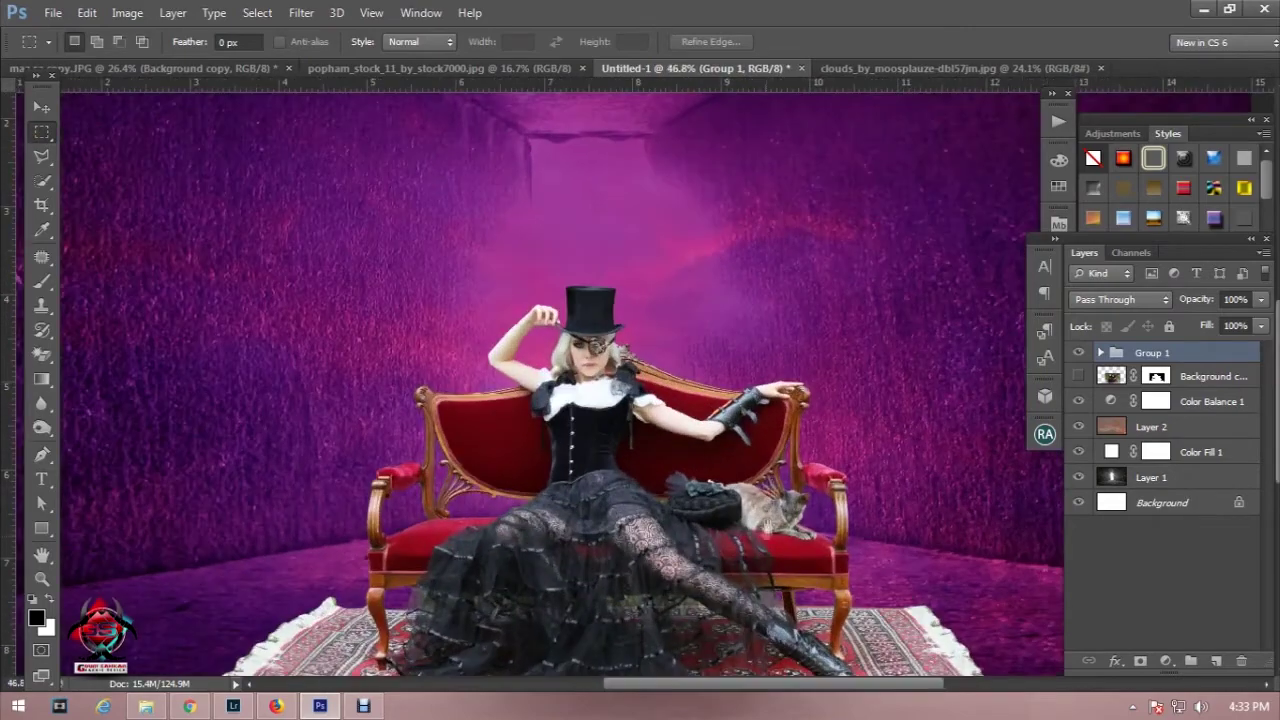
Step: Add Layer 4 above Background copy and paint soft black shading along the carpet's front and right edges
{"action": "left_click", "coordinate": [1228, 377]}
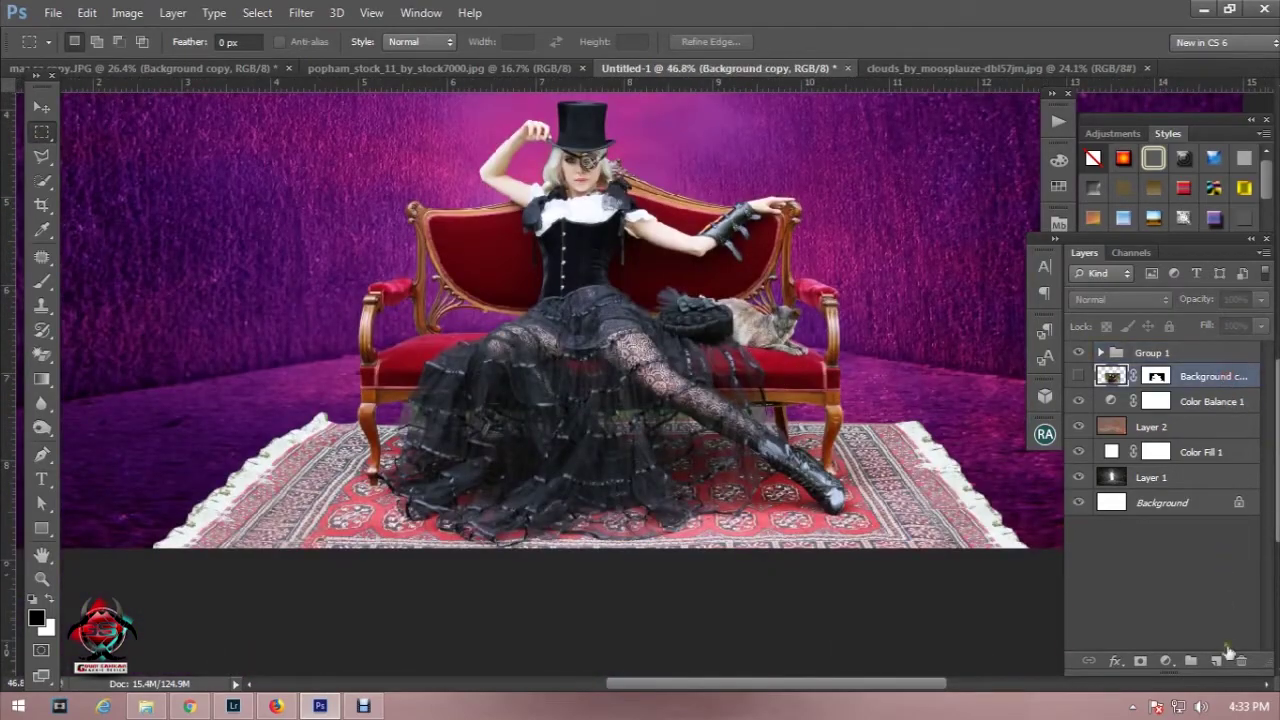
{"action": "left_click", "coordinate": [1216, 661]}
{"action": "left_click", "coordinate": [42, 281]}
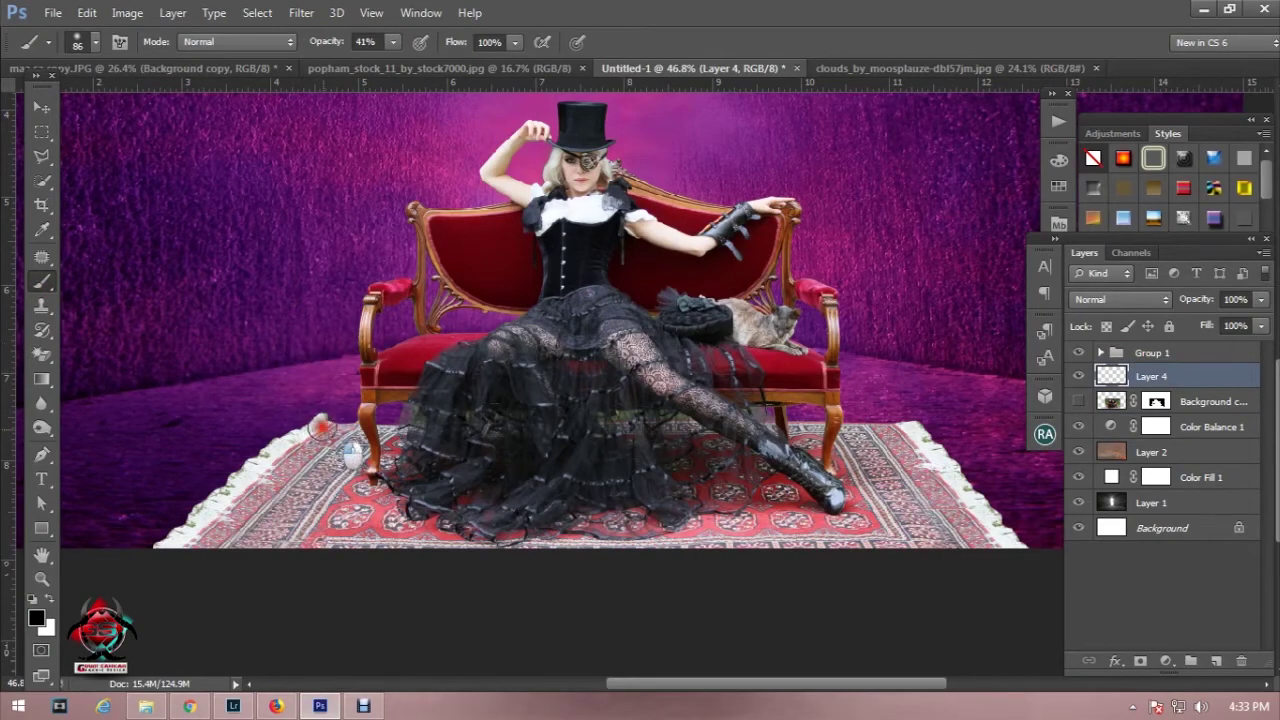
{"action": "right_click", "coordinate": [540, 360]}
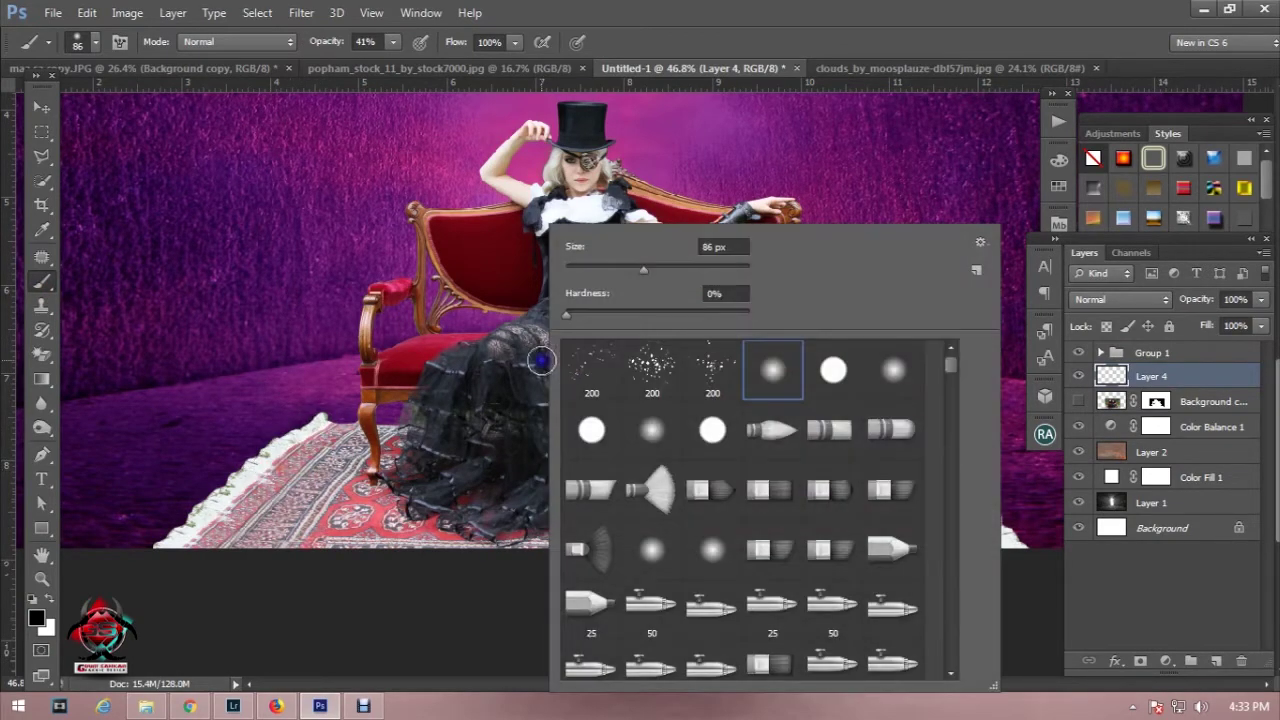
{"action": "left_click", "coordinate": [313, 403]}
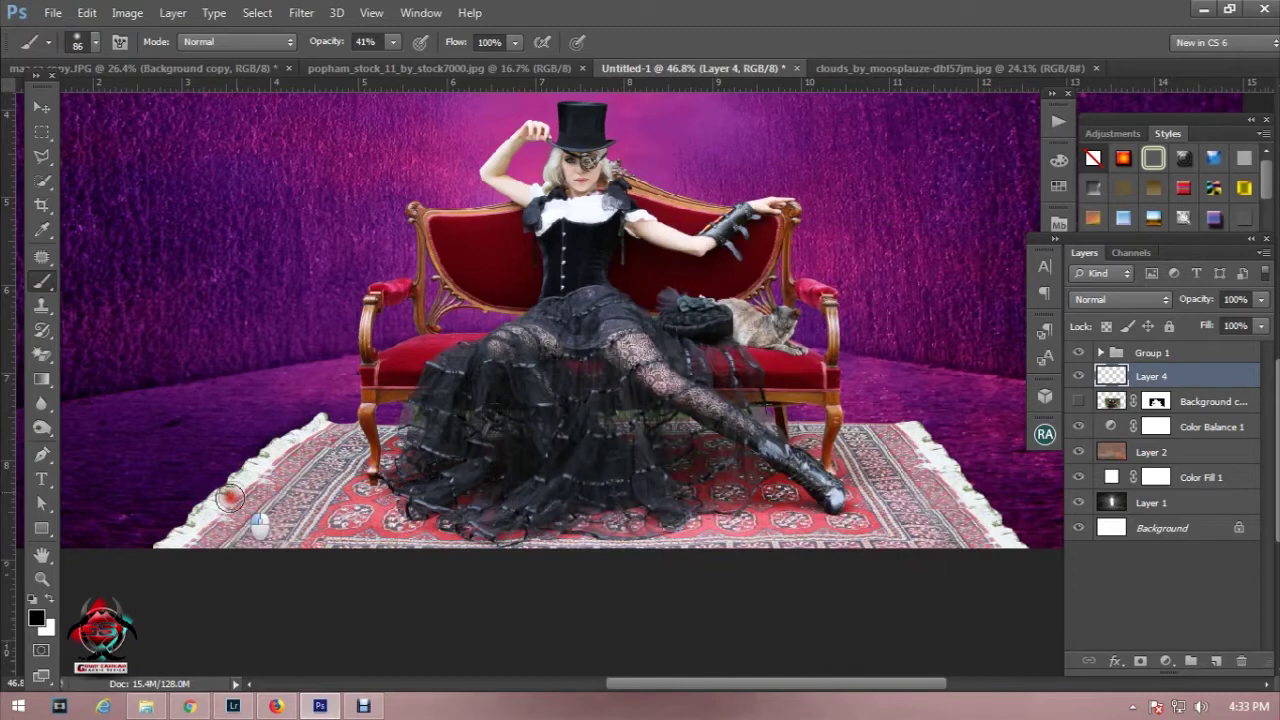
{"action": "left_click_drag", "start_coordinate": [155, 555], "coordinate": [224, 560]}
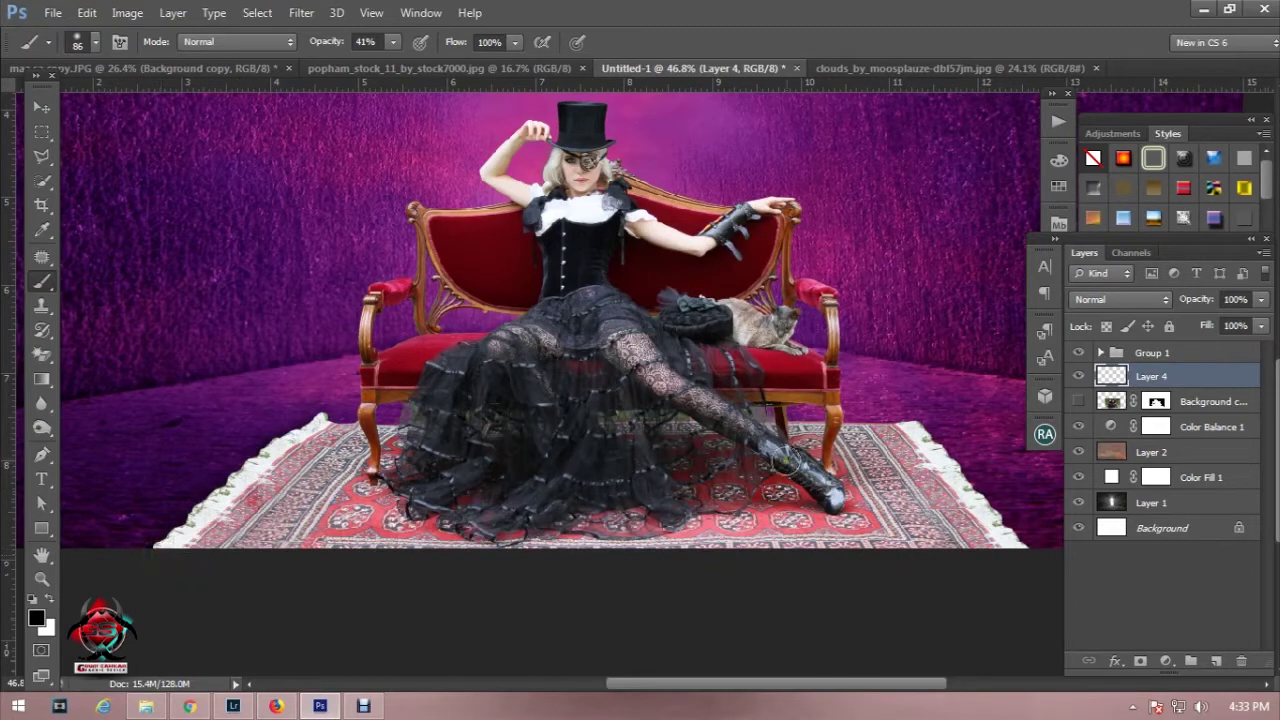
{"action": "left_click_drag", "start_coordinate": [905, 428], "coordinate": [1015, 540]}
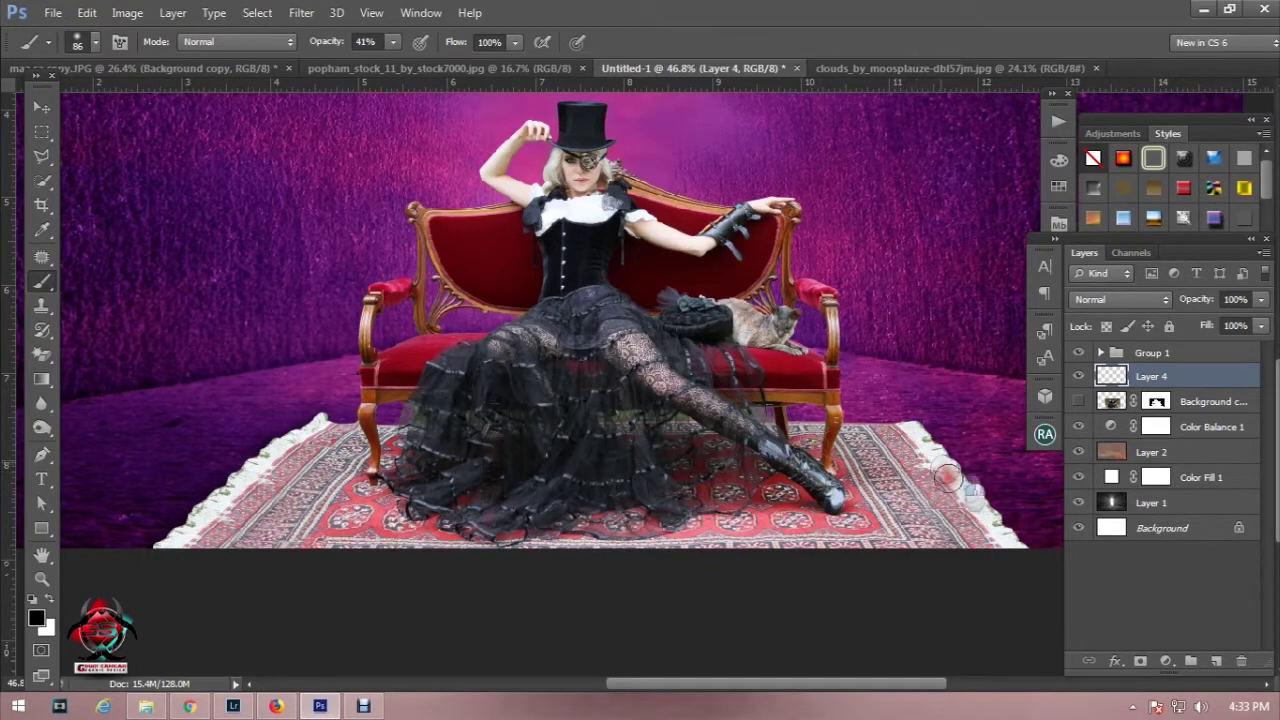
{"action": "left_click", "coordinate": [920, 440]}
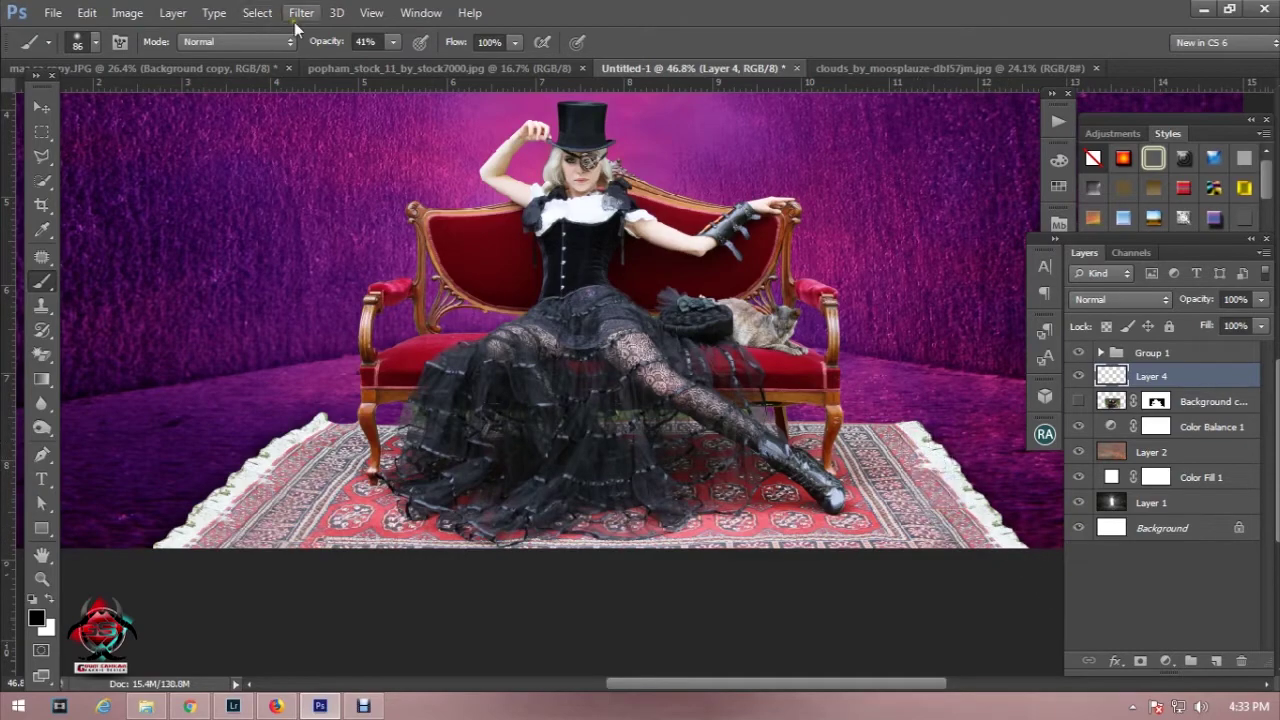
Step: Soften the carpet shading with a 3.2 px Gaussian Blur
{"action": "left_click", "coordinate": [300, 13]}
{"action": "left_click", "coordinate": [590, 331]}
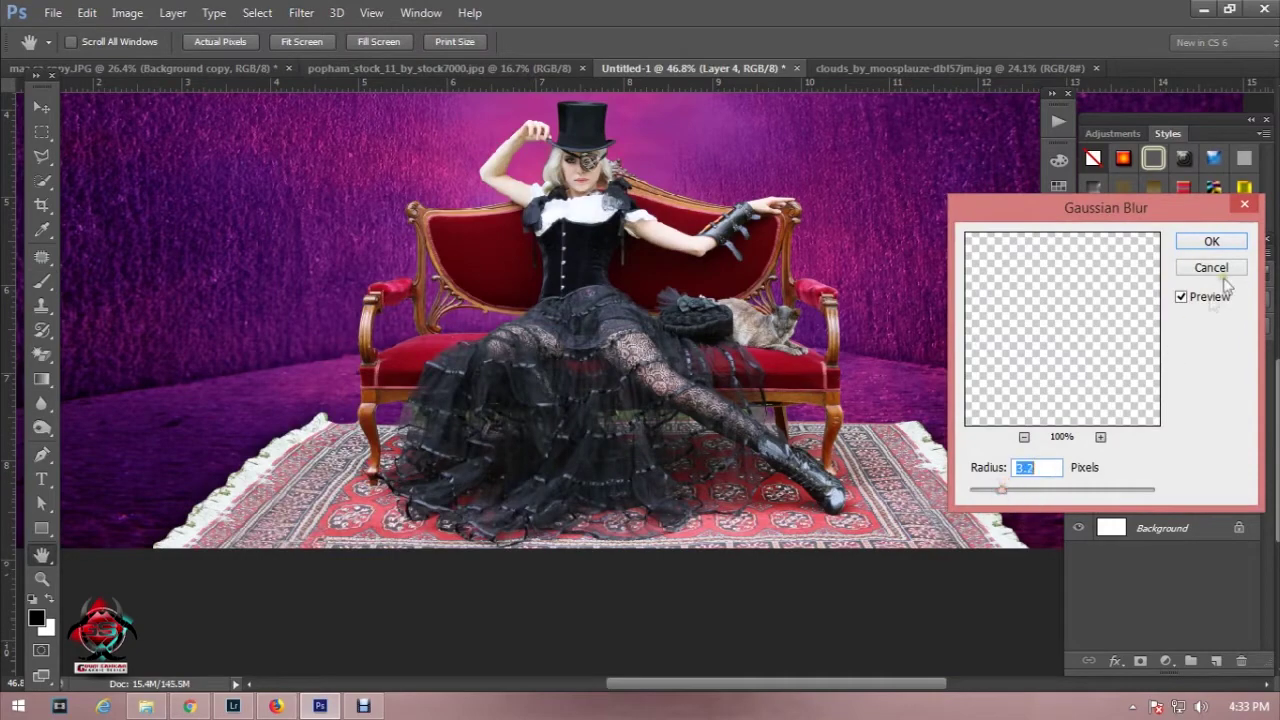
{"action": "left_click", "coordinate": [1211, 241]}
{"action": "key", "text": "m"}
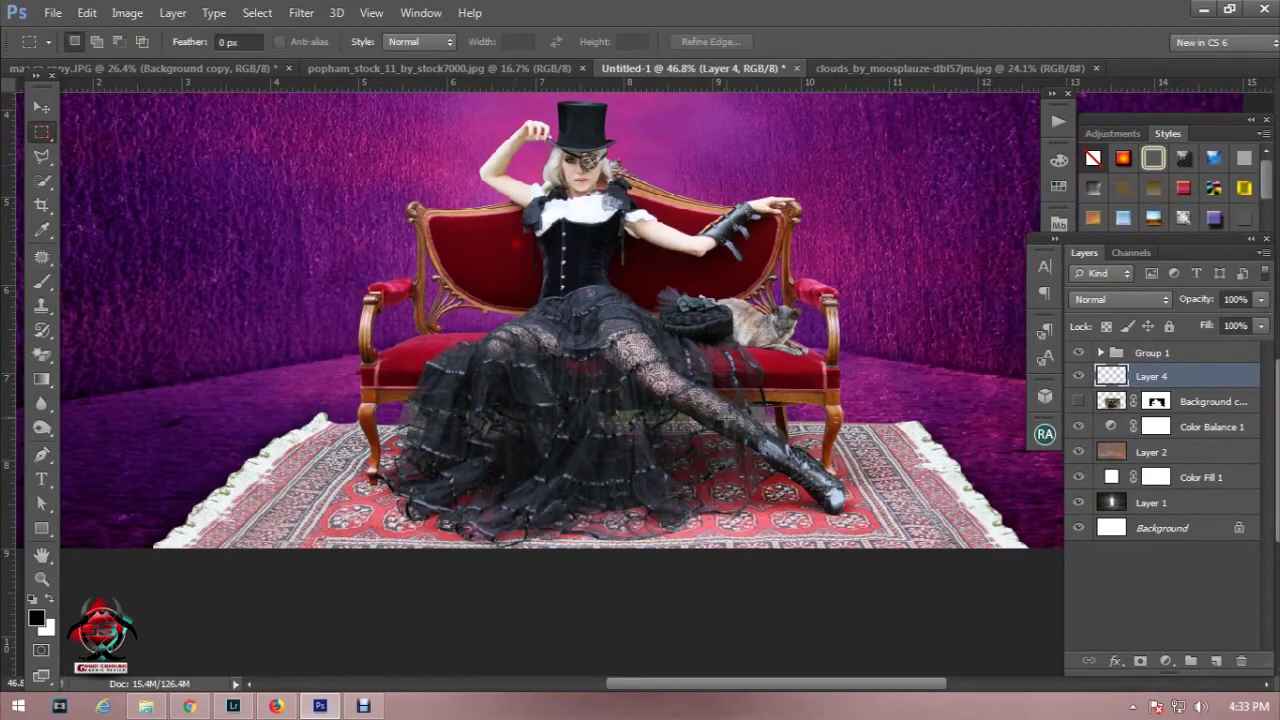
{"action": "scroll", "coordinate": [752, 400], "scroll_direction": "down", "scroll_amount": 3}
{"action": "scroll", "coordinate": [752, 400], "scroll_direction": "down", "scroll_amount": 1}
{"action": "scroll", "coordinate": [752, 400], "scroll_direction": "up", "scroll_amount": 2}
{"action": "scroll", "coordinate": [752, 396], "scroll_direction": "up", "scroll_amount": 1}
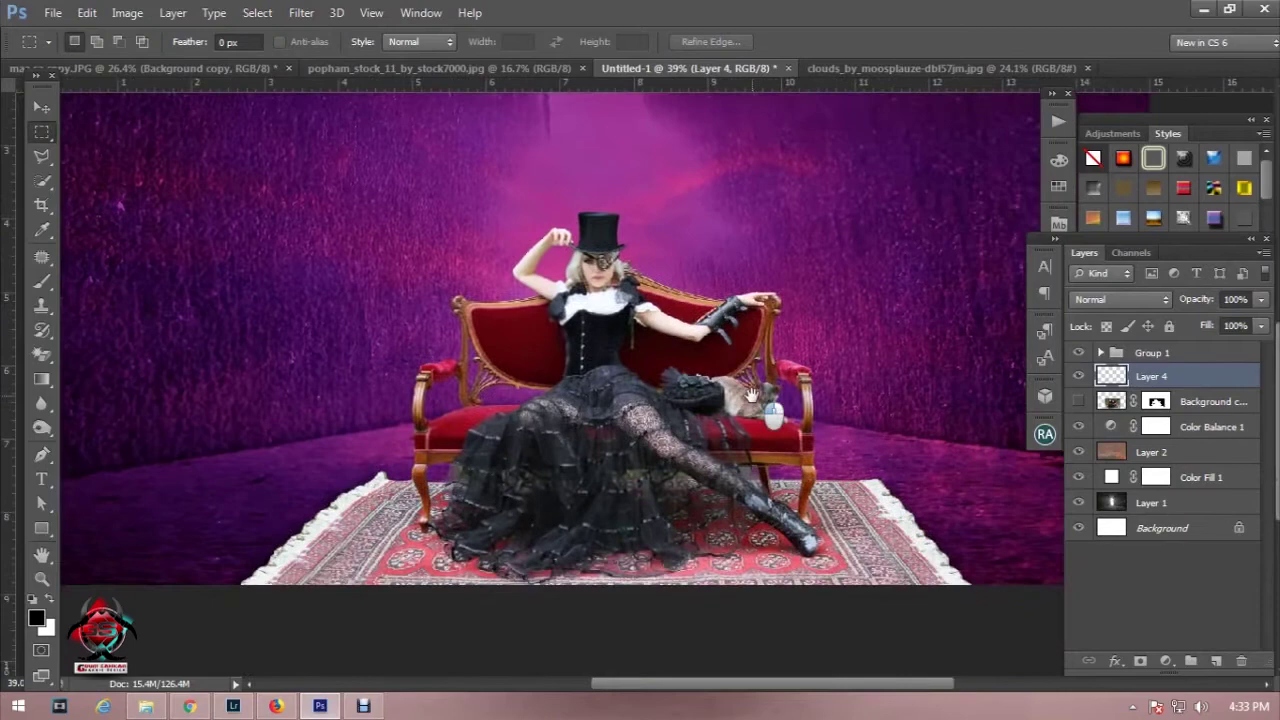
Step: Add a Brightness/Contrast layer clipped to Group 1 with Brightness -97 and Contrast -13
{"action": "left_click", "coordinate": [1224, 404]}
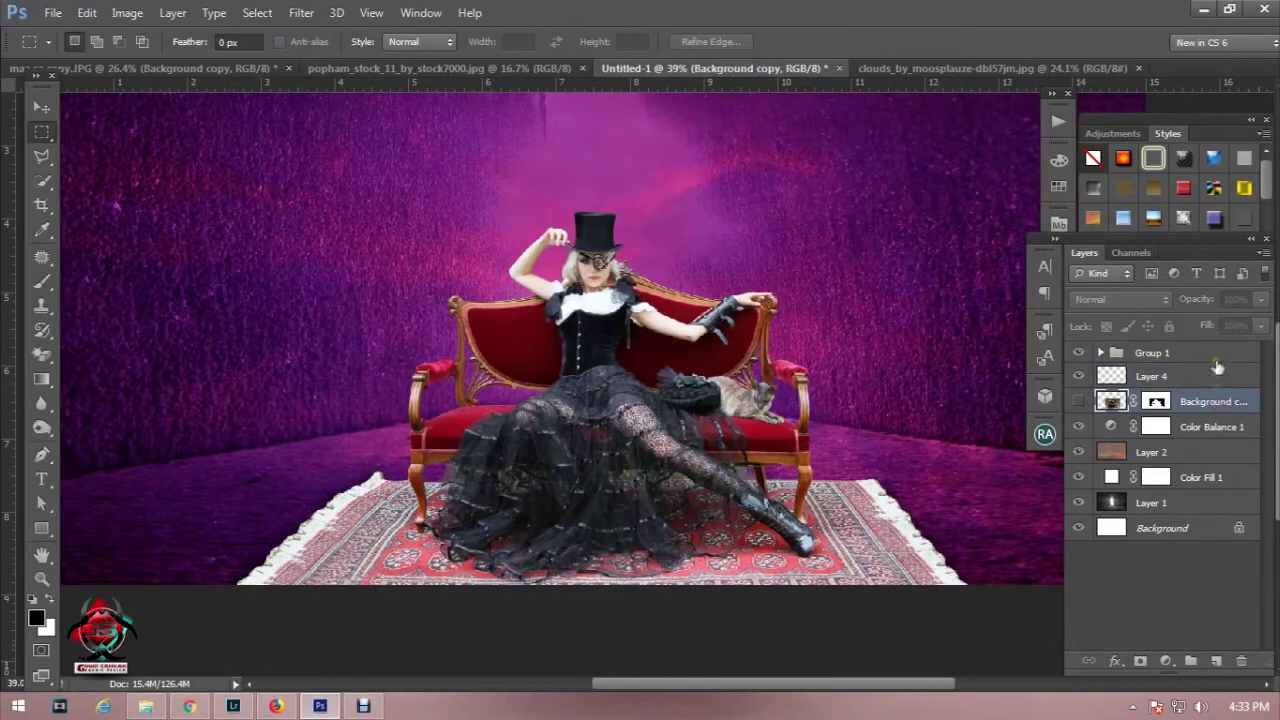
{"action": "left_click", "coordinate": [1216, 358]}
{"action": "left_click", "coordinate": [1168, 661]}
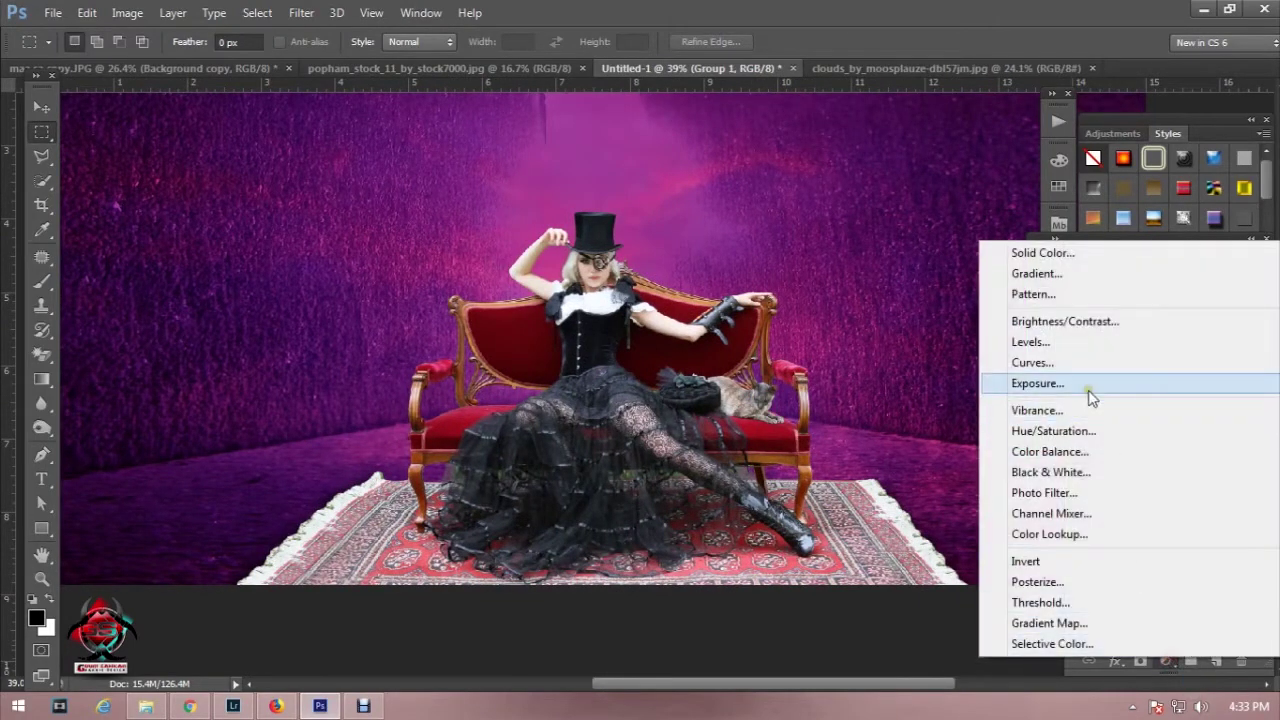
{"action": "left_click", "coordinate": [1065, 321]}
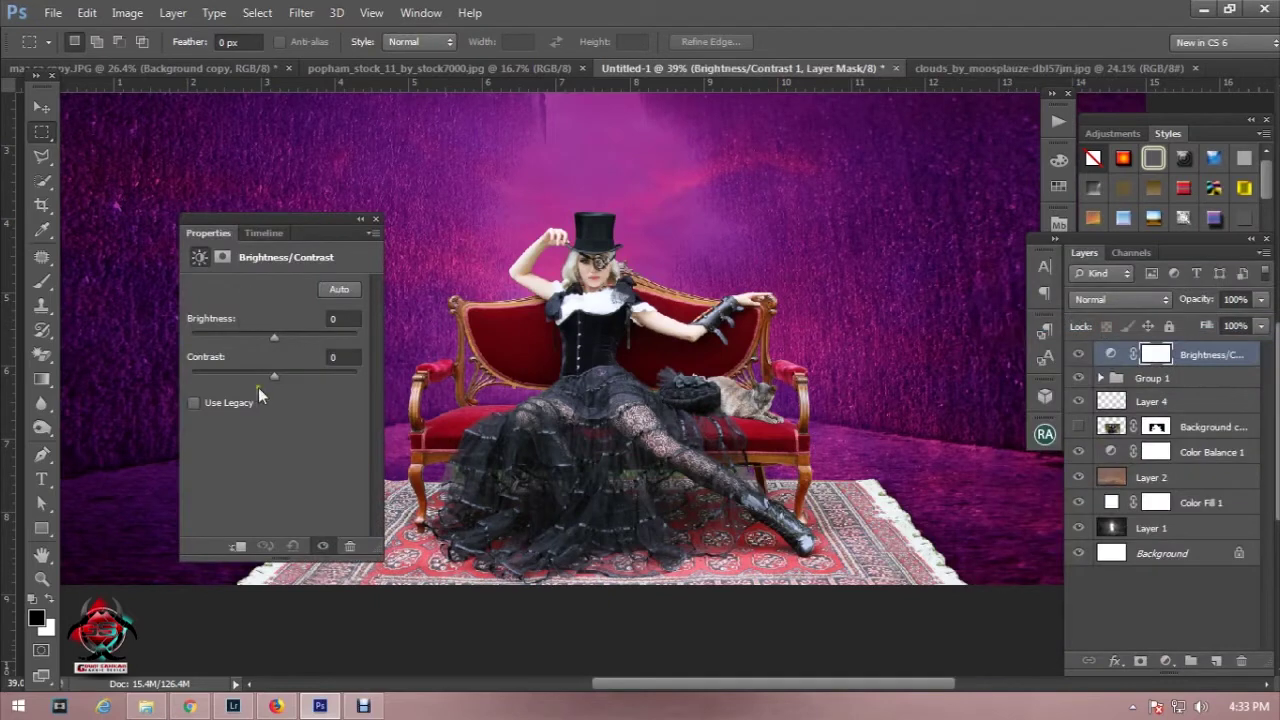
{"action": "left_click", "coordinate": [238, 547]}
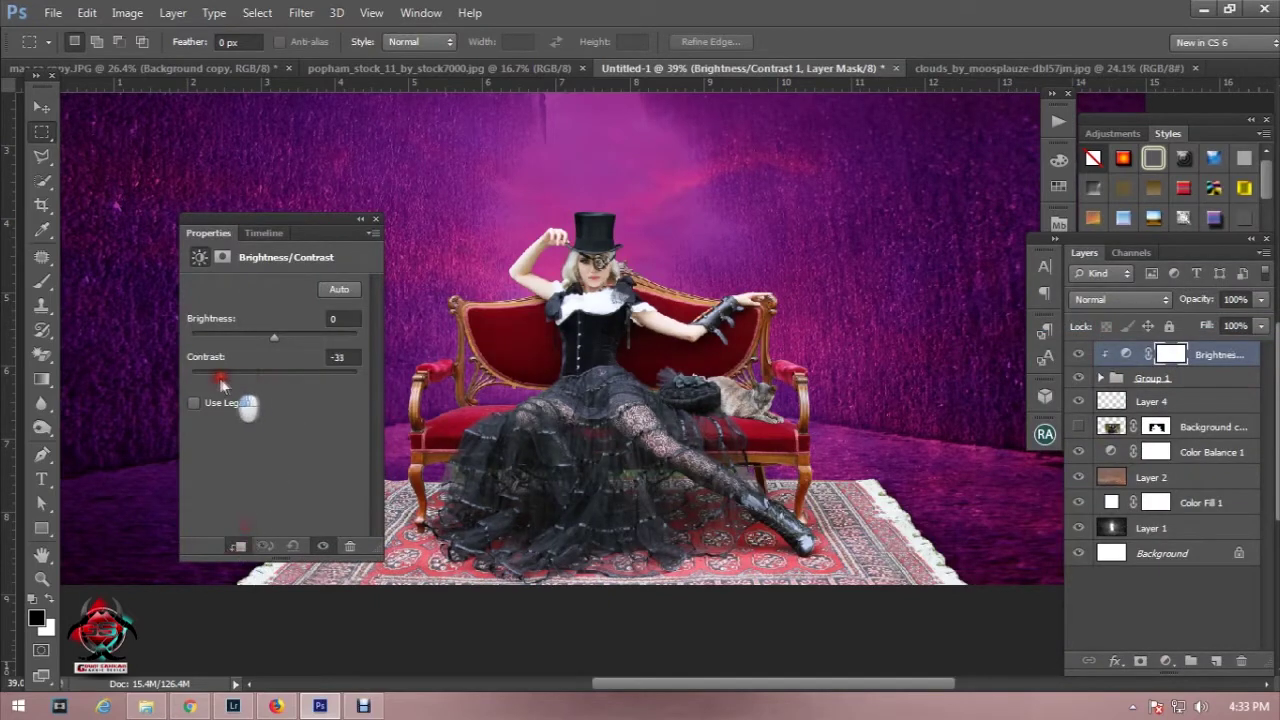
{"action": "left_click_drag", "start_coordinate": [207, 380], "coordinate": [261, 389]}
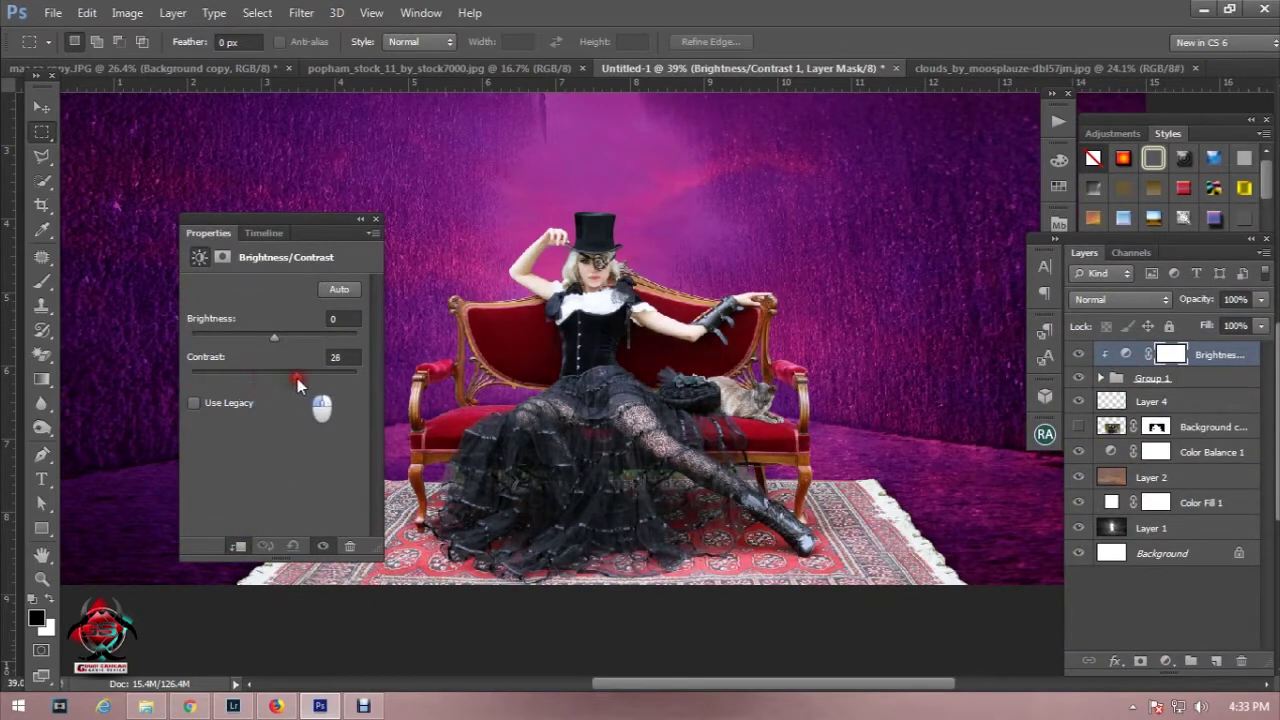
{"action": "left_click_drag", "start_coordinate": [275, 339], "coordinate": [207, 341]}
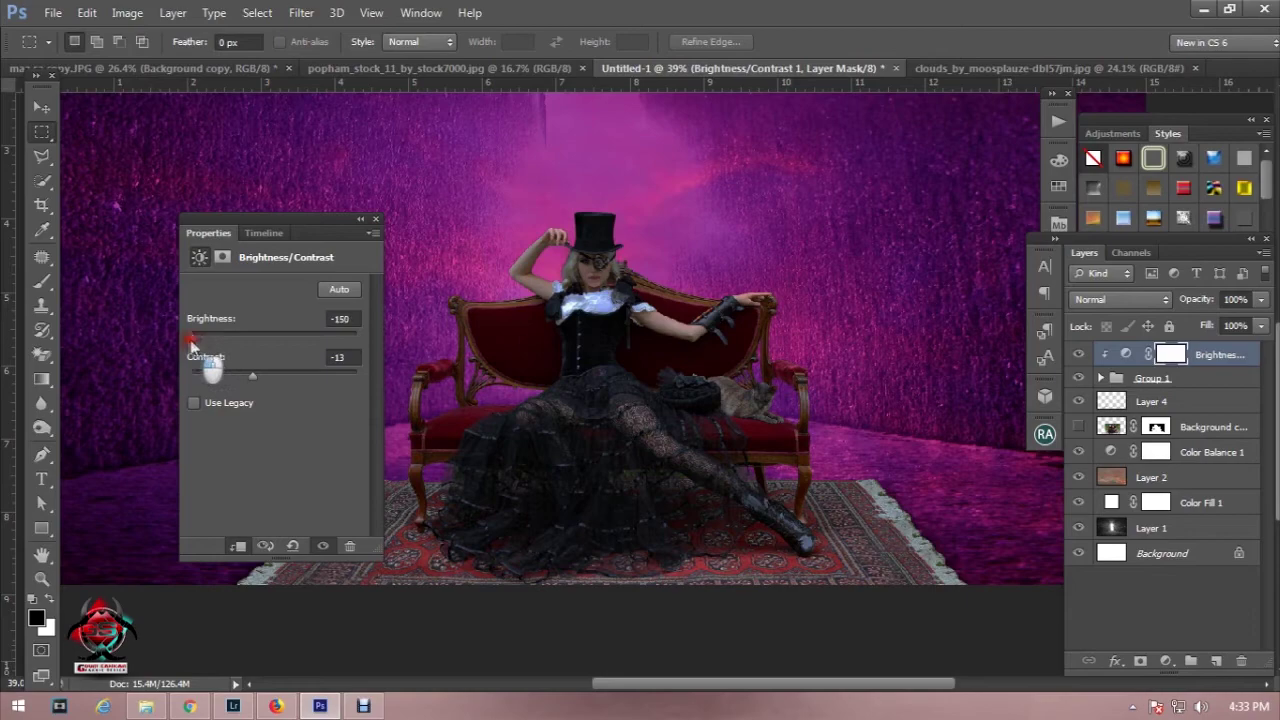
{"action": "left_click_drag", "start_coordinate": [188, 340], "coordinate": [221, 336]}
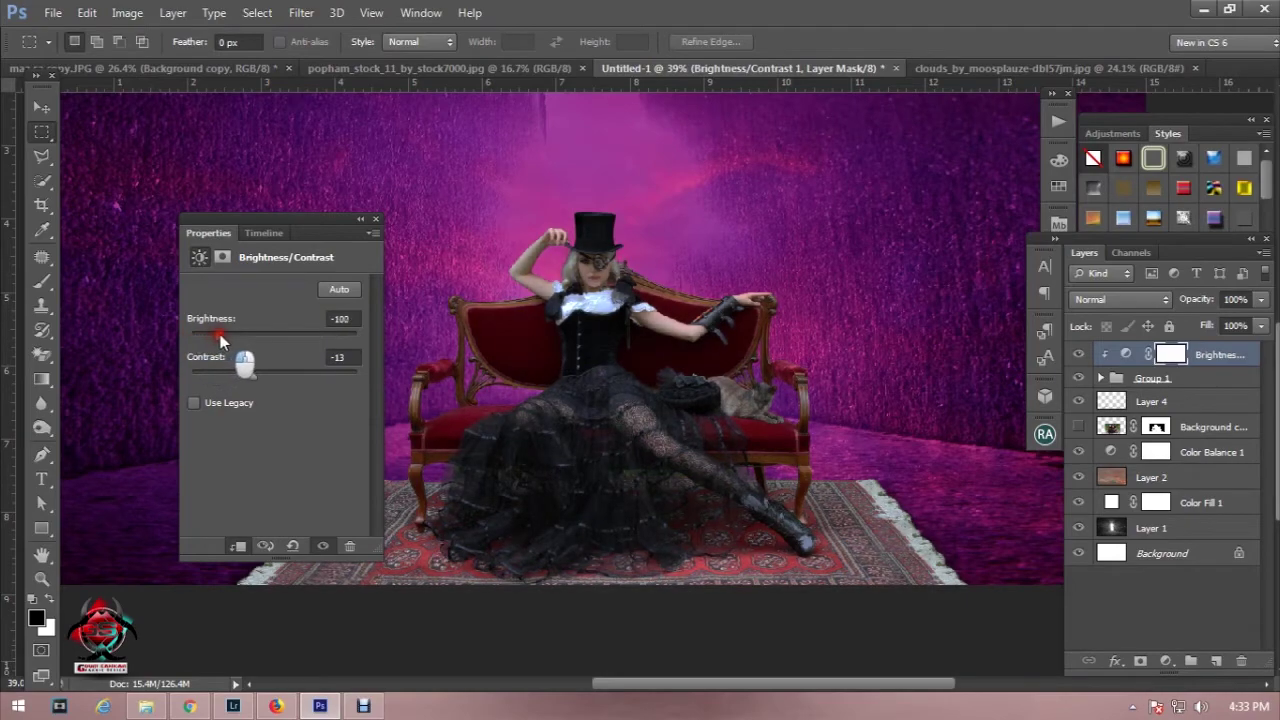
{"action": "left_click", "coordinate": [375, 219]}
{"action": "scroll", "coordinate": [549, 399], "scroll_direction": "up", "scroll_amount": 2}
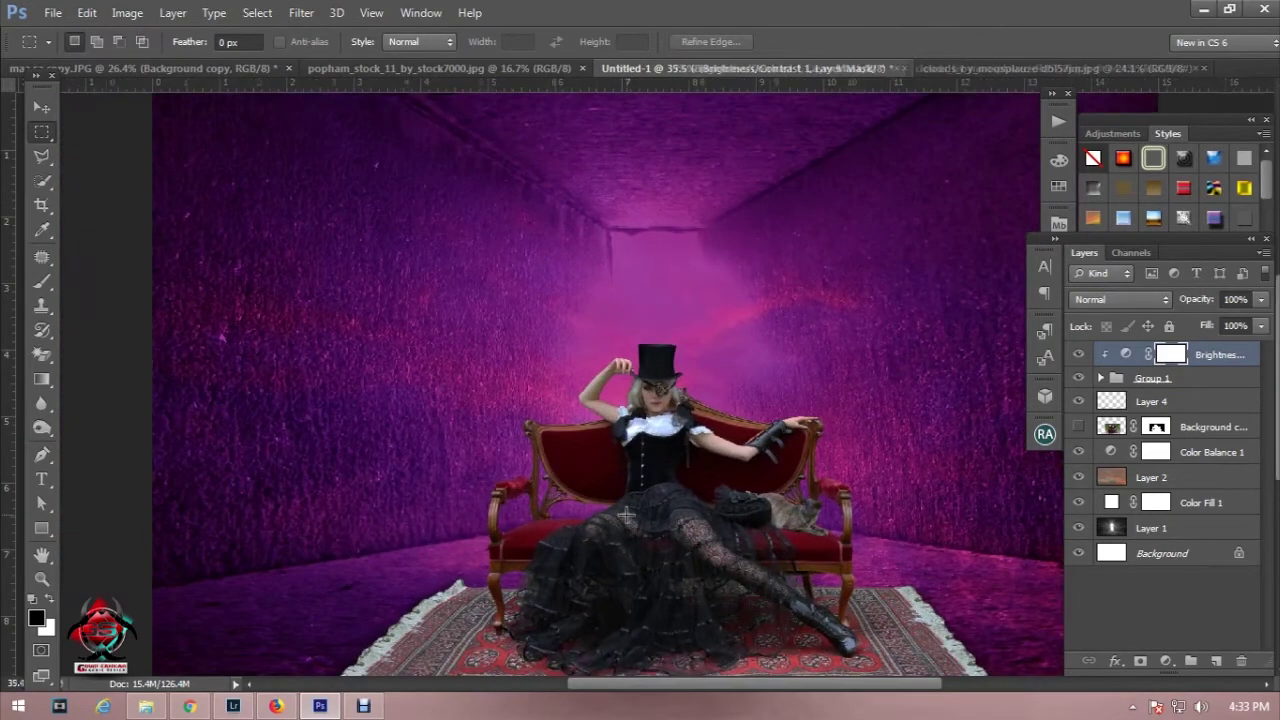
Step: Invert the Brightness/Contrast 1 mask to black so the woman, sofa and rug look unshaded
{"action": "scroll", "coordinate": [625, 514], "scroll_direction": "up", "scroll_amount": 2}
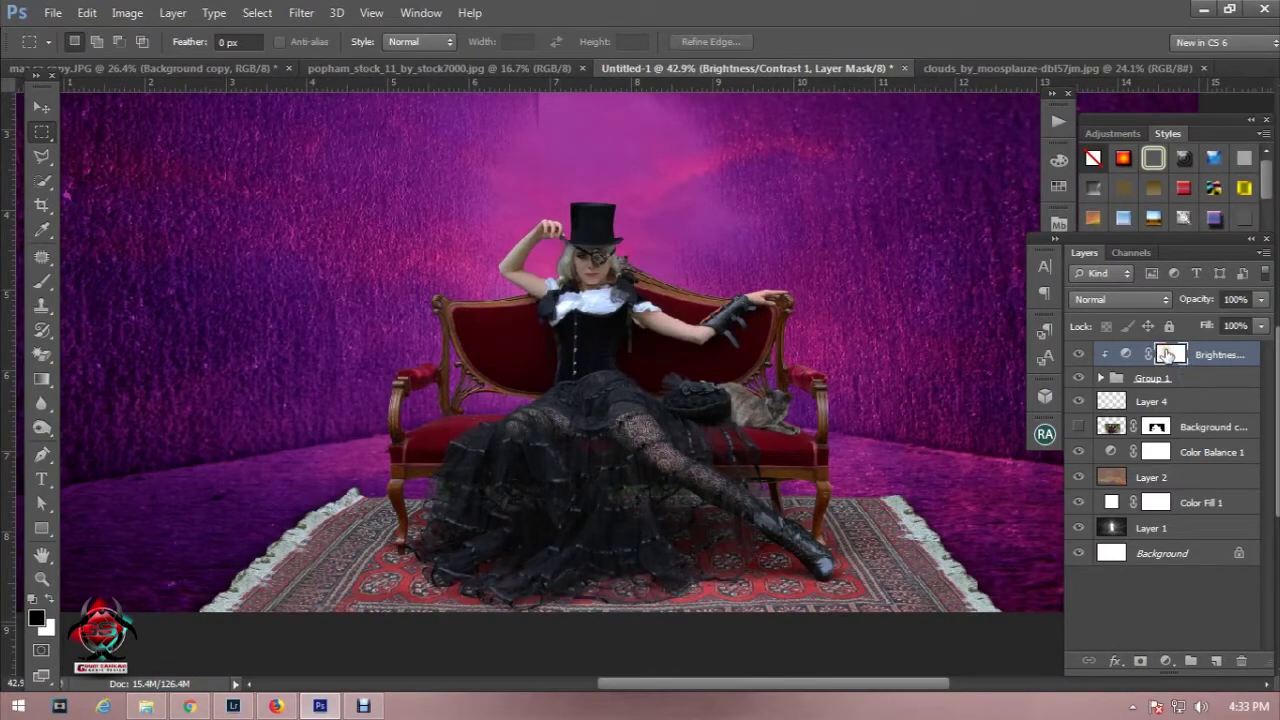
{"action": "left_click", "coordinate": [127, 12]}
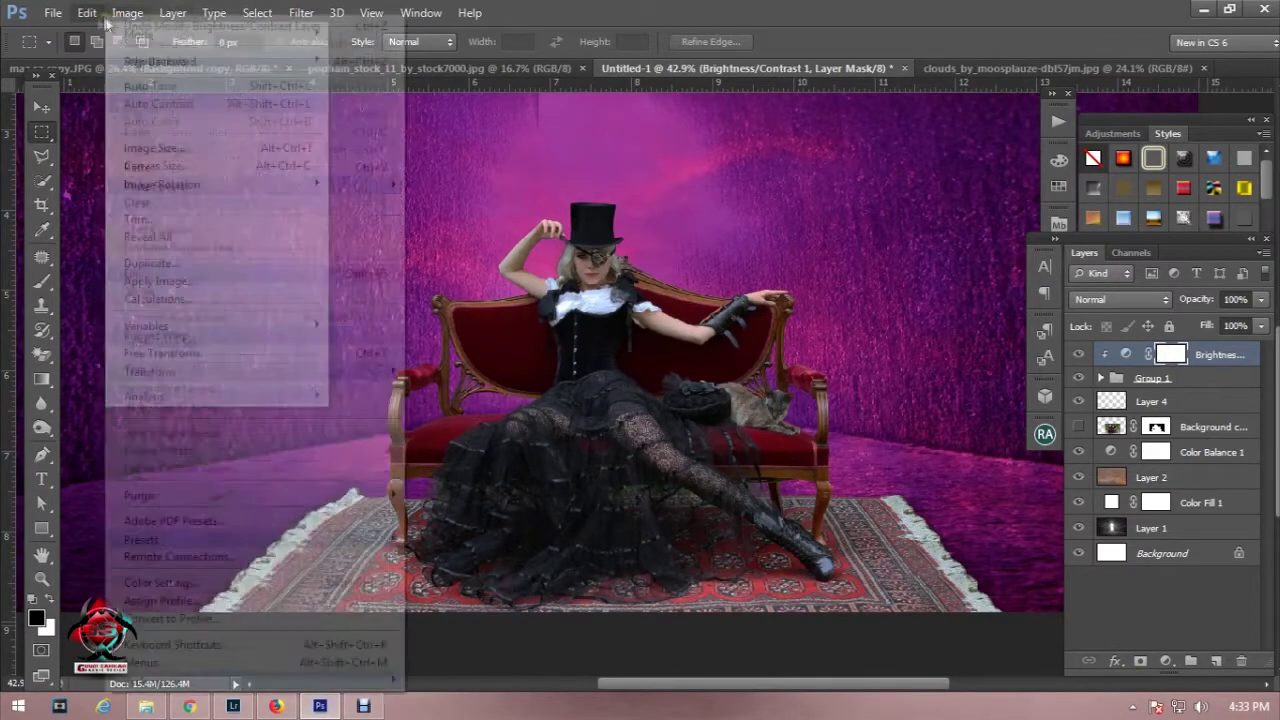
{"action": "mouse_move", "coordinate": [155, 60]}
{"action": "left_click", "coordinate": [412, 282]}
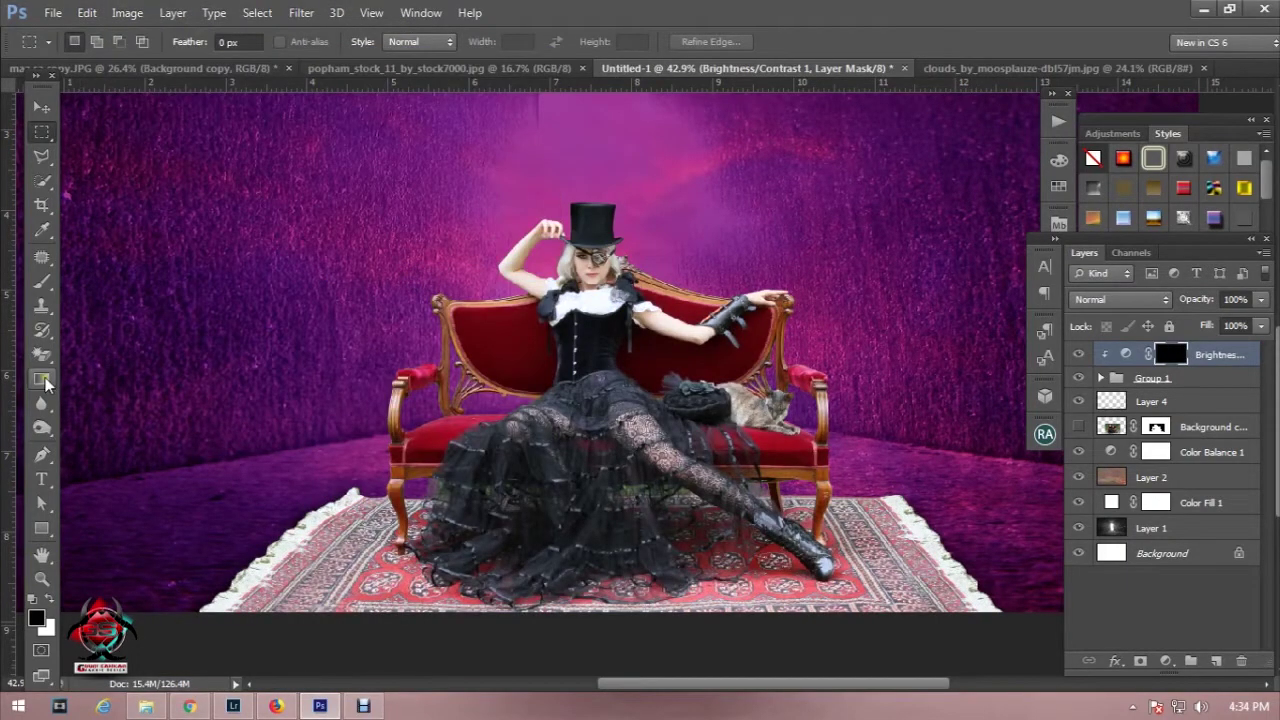
{"action": "left_click", "coordinate": [40, 283]}
{"action": "right_click", "coordinate": [422, 441]}
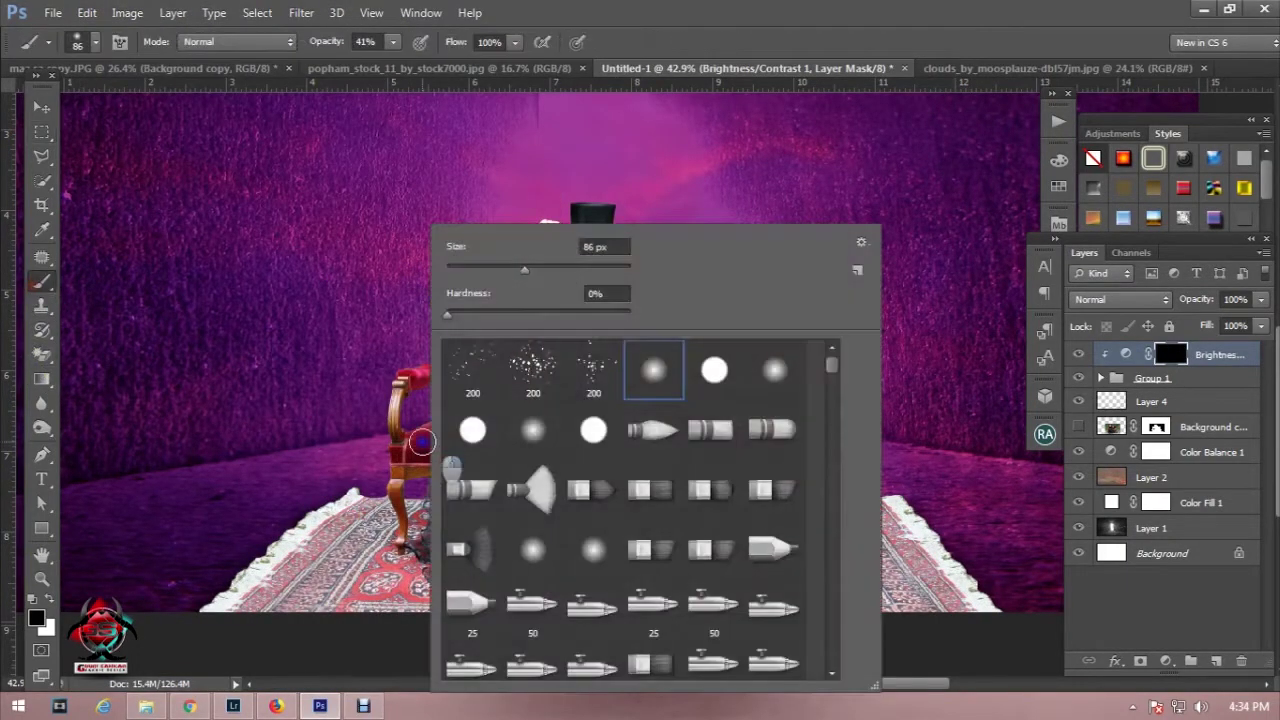
Step: Paint white on the mask over the lower dress and rug to restore the darkening there
{"action": "key", "text": "Return"}
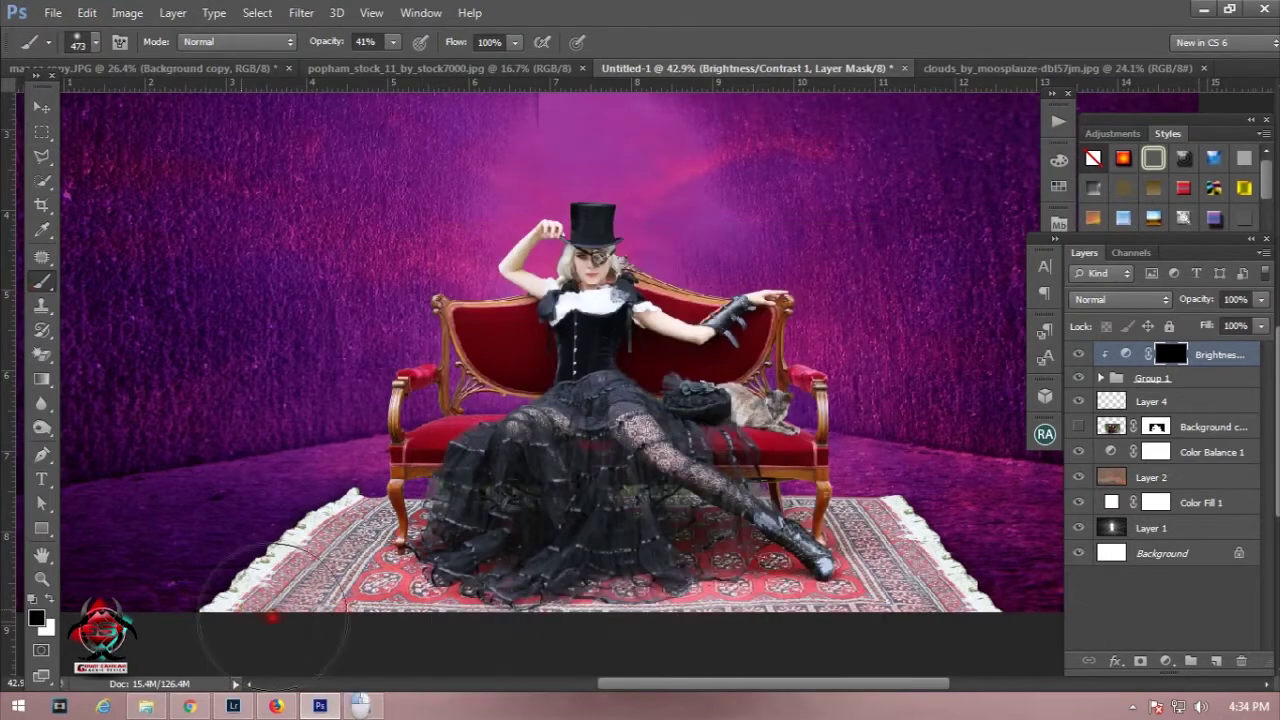
{"action": "left_click", "coordinate": [50, 604]}
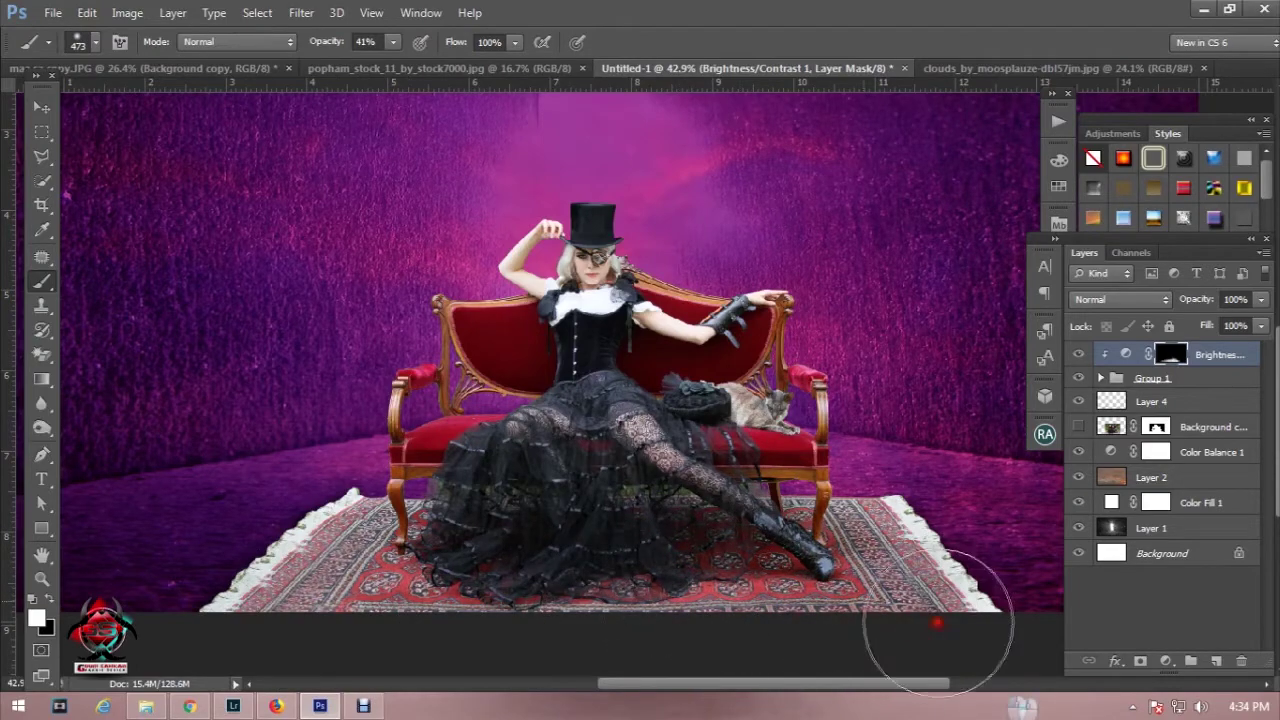
{"action": "scroll", "coordinate": [850, 580], "scroll_direction": "down", "scroll_amount": 2}
{"action": "mouse_move", "coordinate": [792, 569]}
{"action": "left_mouse_down"}
{"action": "mouse_move", "coordinate": [514, 543]}
{"action": "mouse_move", "coordinate": [651, 491]}
{"action": "mouse_move", "coordinate": [729, 523]}
{"action": "mouse_move", "coordinate": [668, 460]}
{"action": "mouse_move", "coordinate": [443, 491]}
{"action": "mouse_move", "coordinate": [529, 429]}
{"action": "mouse_move", "coordinate": [487, 505]}
{"action": "mouse_move", "coordinate": [609, 457]}
{"action": "mouse_move", "coordinate": [766, 500]}
{"action": "mouse_move", "coordinate": [537, 444]}
{"action": "mouse_move", "coordinate": [437, 534]}
{"action": "mouse_move", "coordinate": [337, 549]}
{"action": "mouse_move", "coordinate": [563, 477]}
{"action": "mouse_move", "coordinate": [585, 486]}
{"action": "mouse_move", "coordinate": [614, 371]}
{"action": "mouse_move", "coordinate": [600, 457]}
{"action": "mouse_move", "coordinate": [894, 550]}
{"action": "left_mouse_up"}
{"action": "mouse_move", "coordinate": [632, 550]}
{"action": "left_mouse_down"}
{"action": "mouse_move", "coordinate": [320, 557]}
{"action": "mouse_move", "coordinate": [229, 528]}
{"action": "mouse_move", "coordinate": [243, 560]}
{"action": "mouse_move", "coordinate": [957, 574]}
{"action": "mouse_move", "coordinate": [629, 471]}
{"action": "mouse_move", "coordinate": [548, 478]}
{"action": "left_mouse_up"}
{"action": "scroll", "coordinate": [843, 428], "scroll_direction": "down", "scroll_amount": 5}
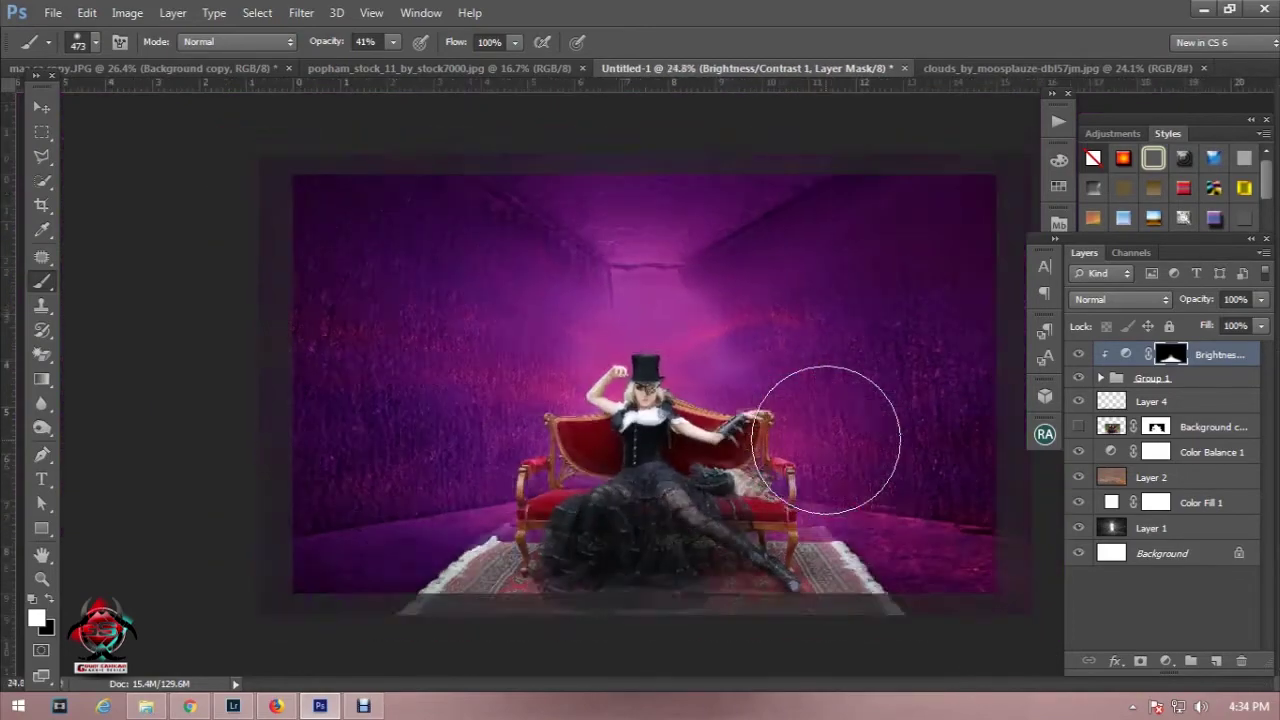
{"action": "scroll", "coordinate": [766, 531], "scroll_direction": "up", "scroll_amount": 2}
{"action": "scroll", "coordinate": [720, 500], "scroll_direction": "up", "scroll_amount": 1}
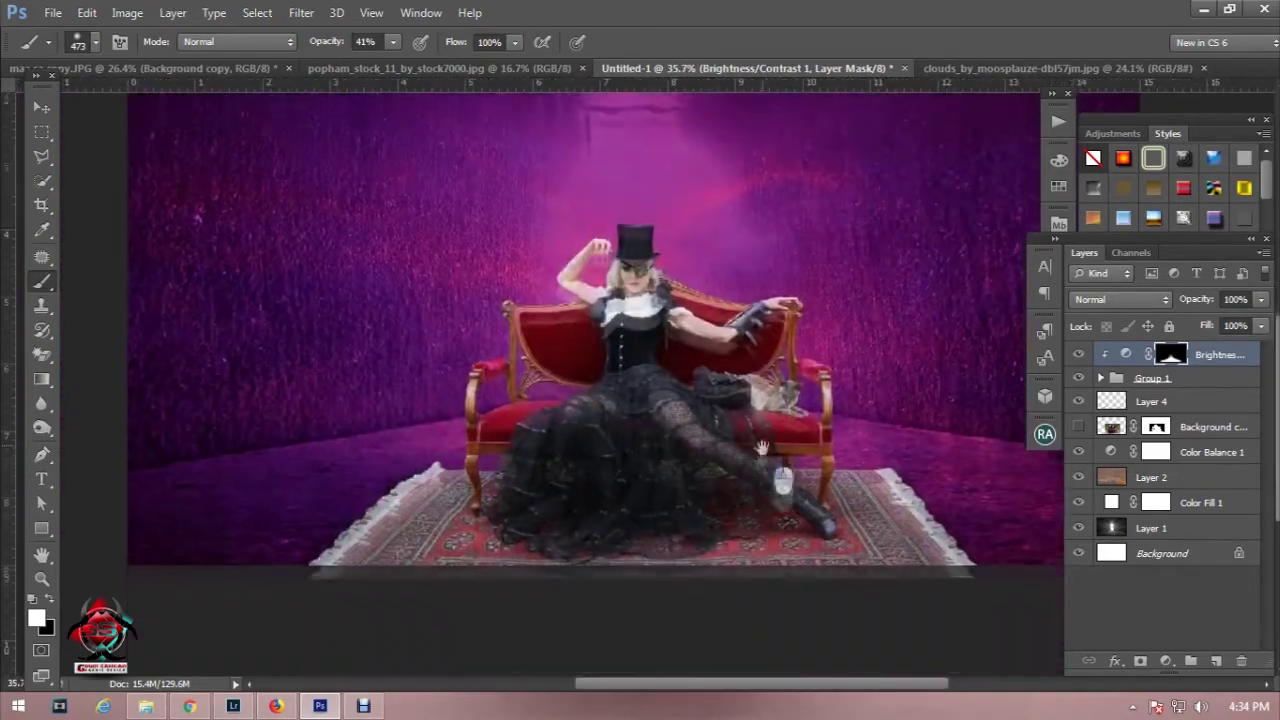
{"action": "scroll", "coordinate": [674, 486], "scroll_direction": "up", "scroll_amount": 1}
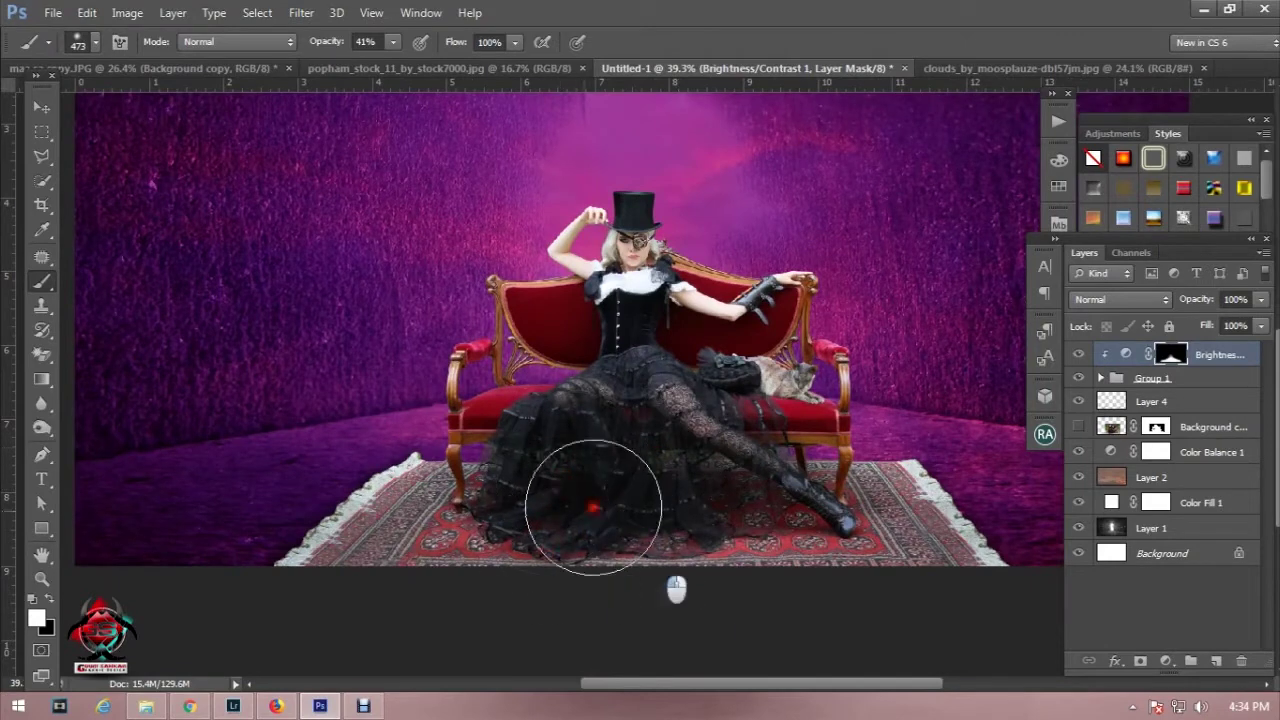
Step: Shrink the soft brush to 442 px and reveal the darkening over the dress and leg
{"action": "right_click", "coordinate": [627, 437]}
{"action": "left_click_drag", "start_coordinate": [872, 272], "coordinate": [867, 272]}
{"action": "key", "text": "Return"}
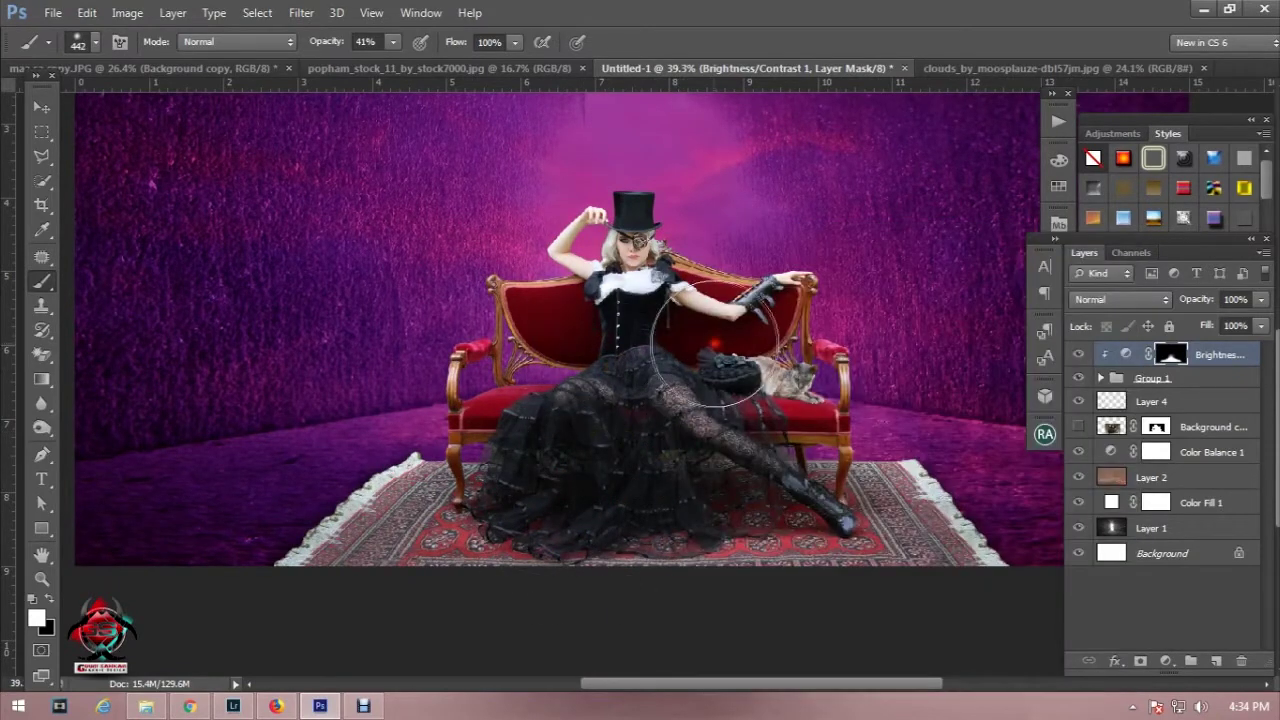
{"action": "mouse_move", "coordinate": [529, 460]}
{"action": "left_mouse_down"}
{"action": "mouse_move", "coordinate": [795, 460]}
{"action": "mouse_move", "coordinate": [700, 380]}
{"action": "left_mouse_up"}
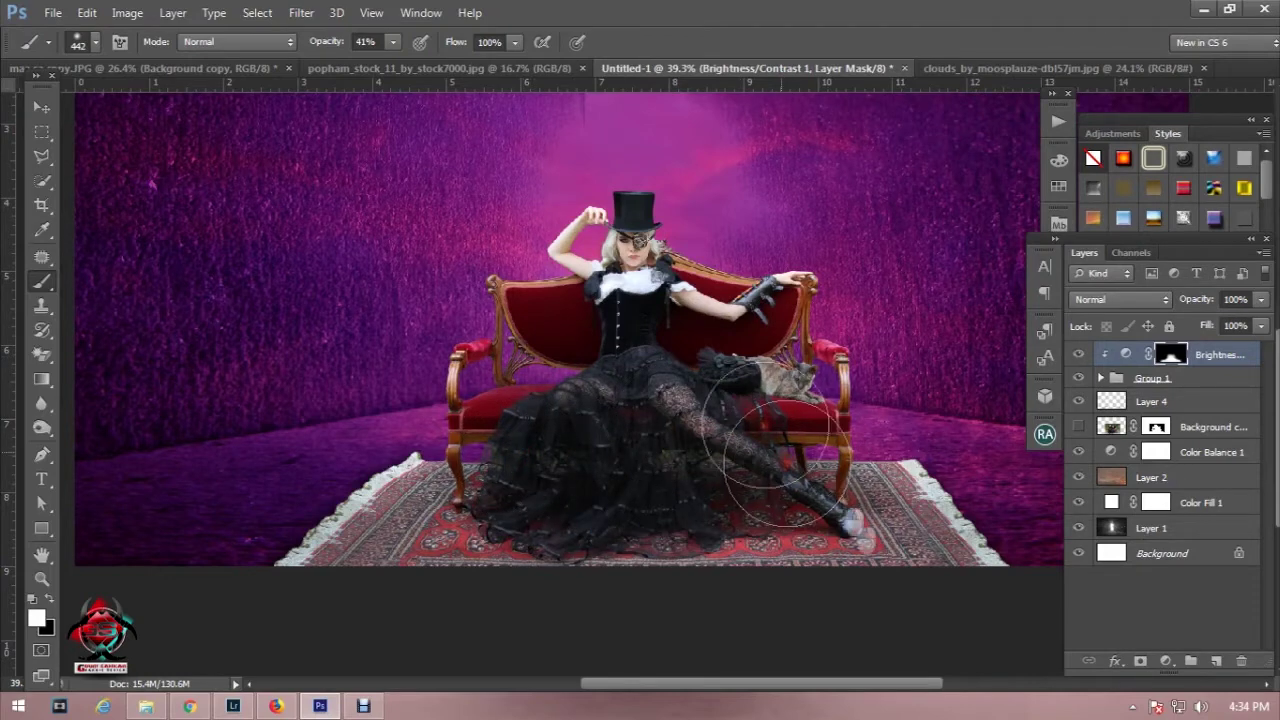
{"action": "right_click", "coordinate": [733, 380]}
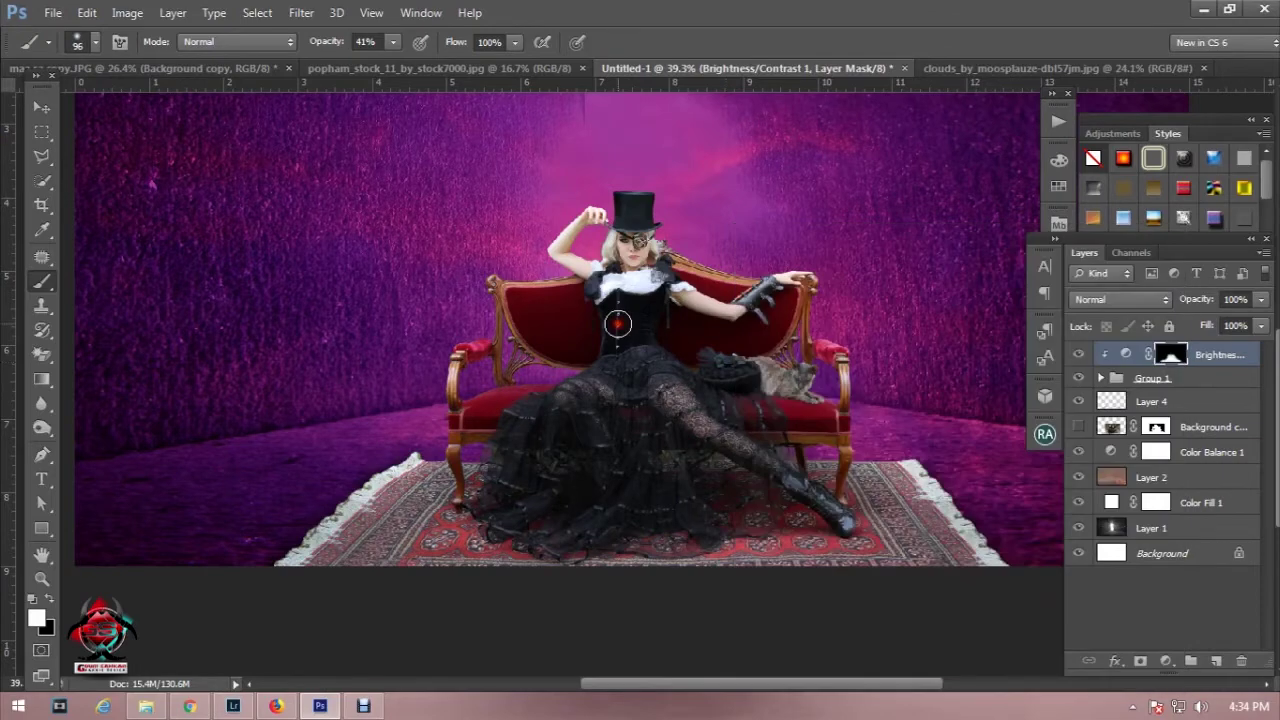
Step: Paint the mask by her hand, then over the raised arm, chest and face with a smaller brush
{"action": "key", "text": "Return"}
{"action": "scroll", "coordinate": [612, 322], "scroll_direction": "up", "scroll_amount": 2}
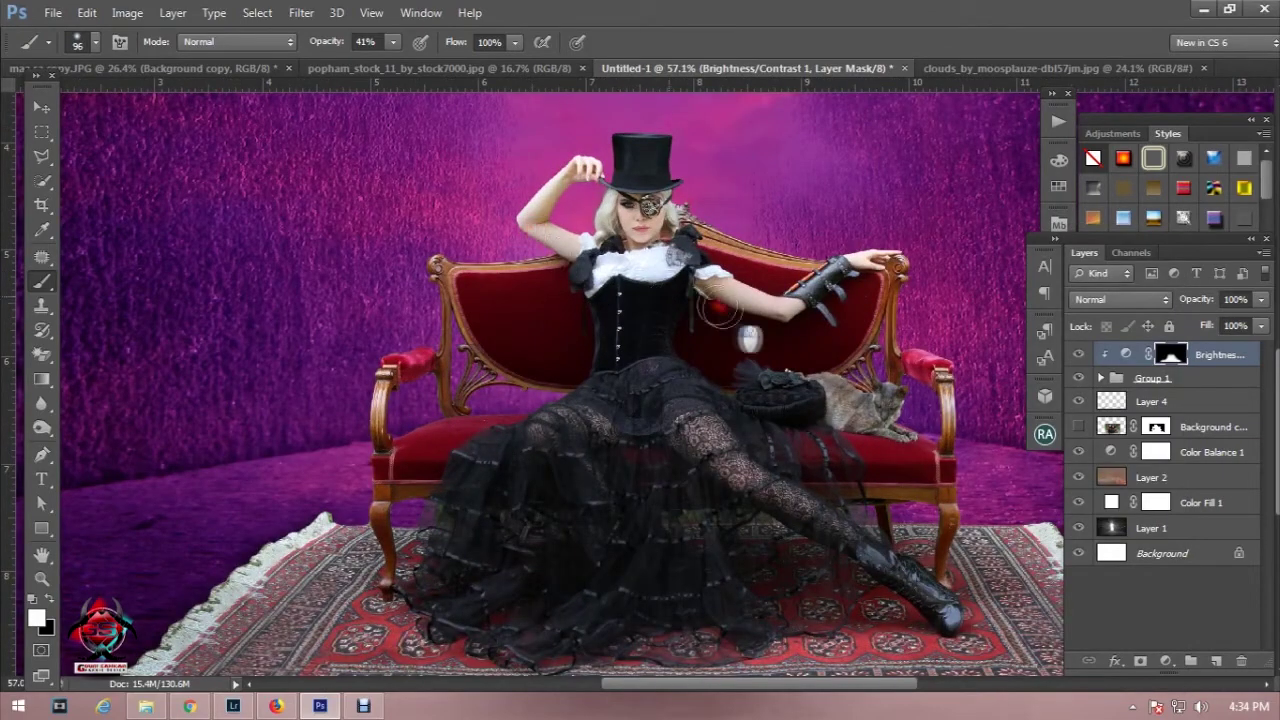
{"action": "left_click_drag", "start_coordinate": [873, 279], "coordinate": [863, 285]}
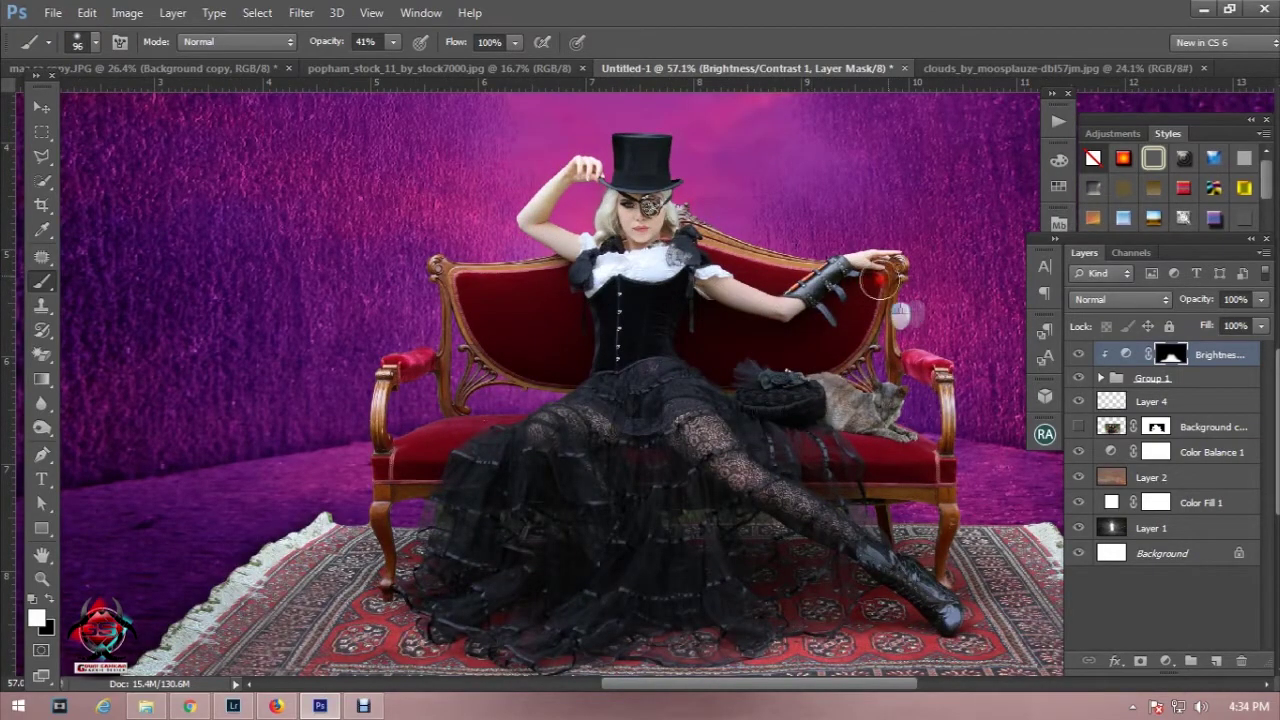
{"action": "right_click", "coordinate": [674, 278]}
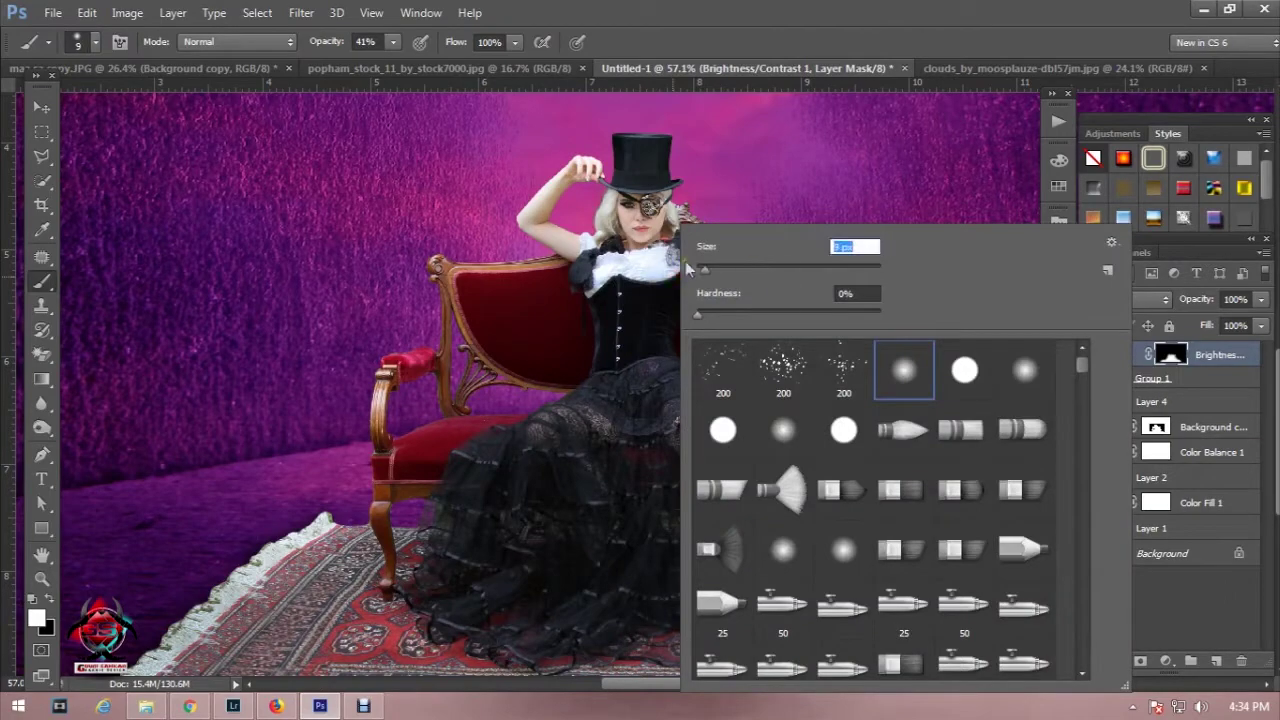
{"action": "key", "text": "Return"}
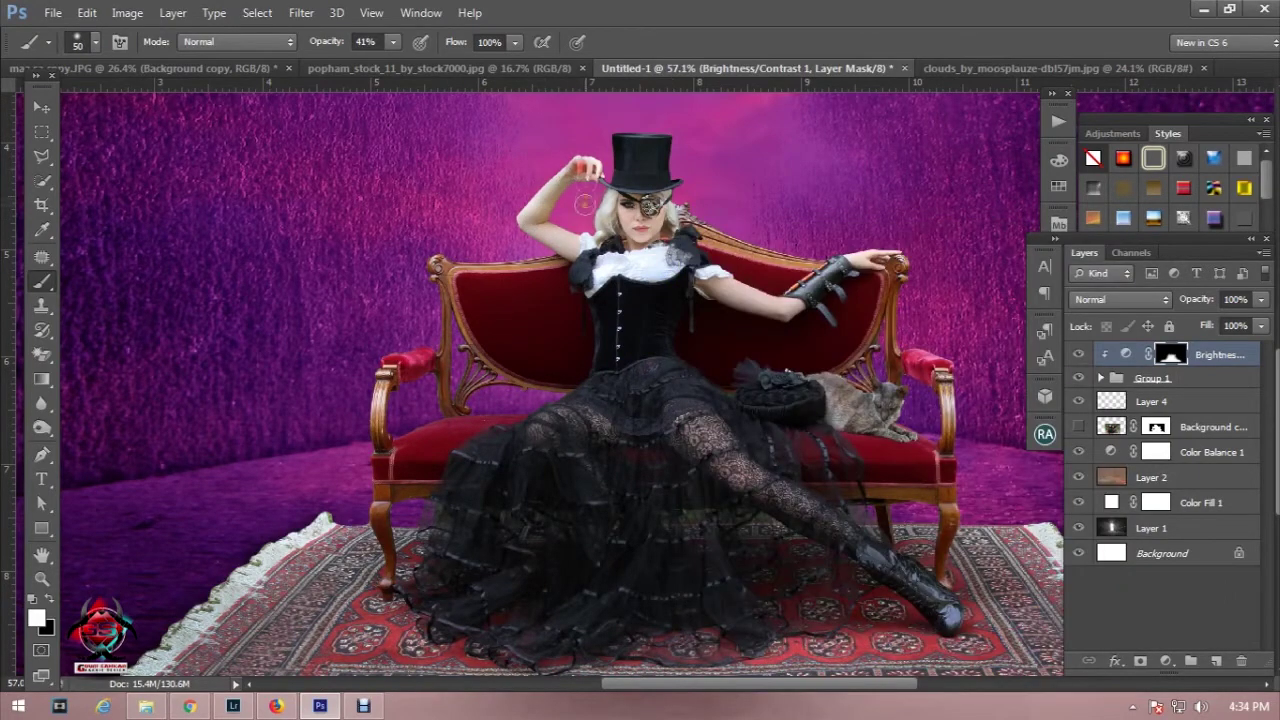
{"action": "scroll", "coordinate": [572, 214], "scroll_direction": "up", "scroll_amount": 3}
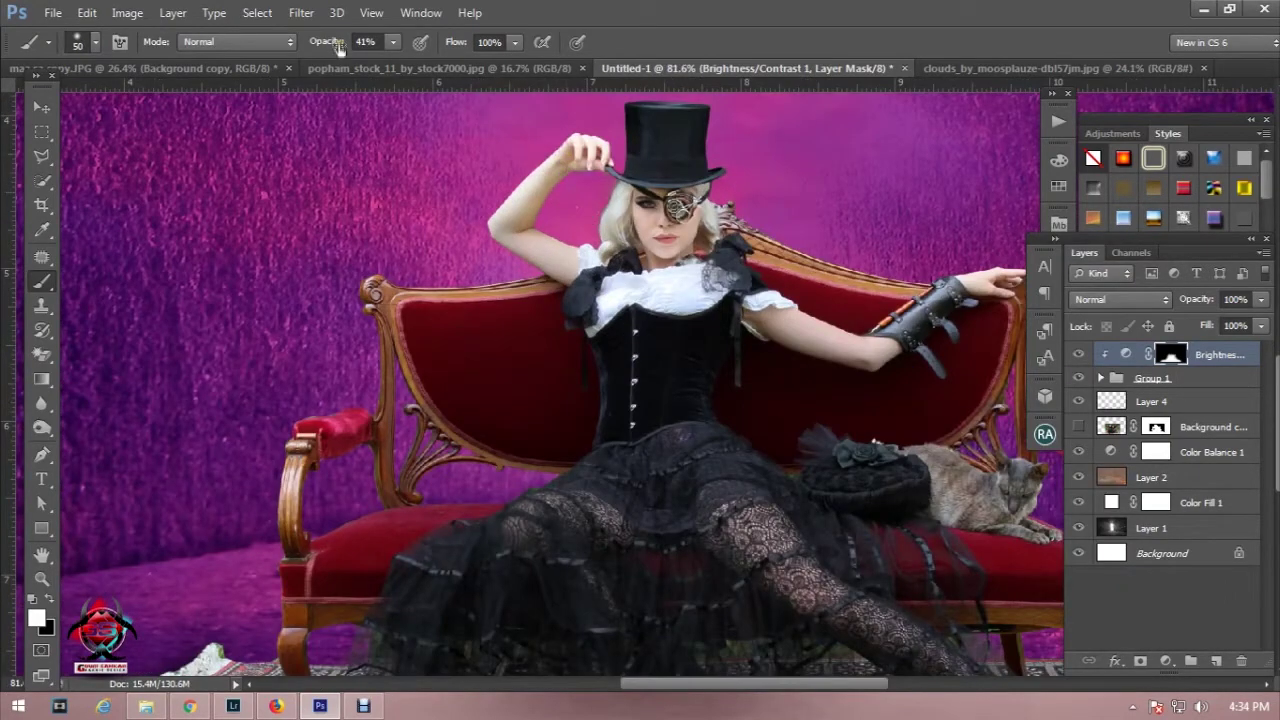
{"action": "mouse_move", "coordinate": [557, 163]}
{"action": "left_mouse_down"}
{"action": "mouse_move", "coordinate": [510, 222]}
{"action": "mouse_move", "coordinate": [589, 286]}
{"action": "left_mouse_up"}
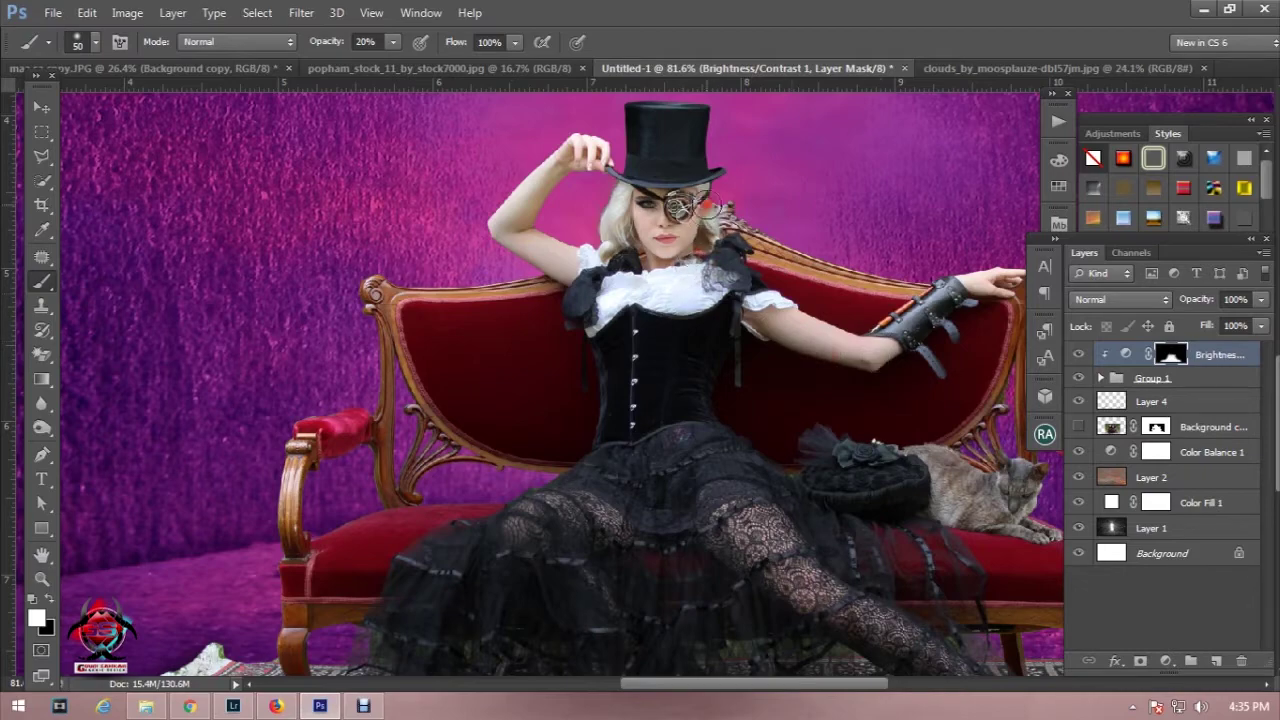
{"action": "left_click_drag", "start_coordinate": [659, 286], "coordinate": [620, 215]}
{"action": "left_click_drag", "start_coordinate": [674, 171], "coordinate": [600, 153]}
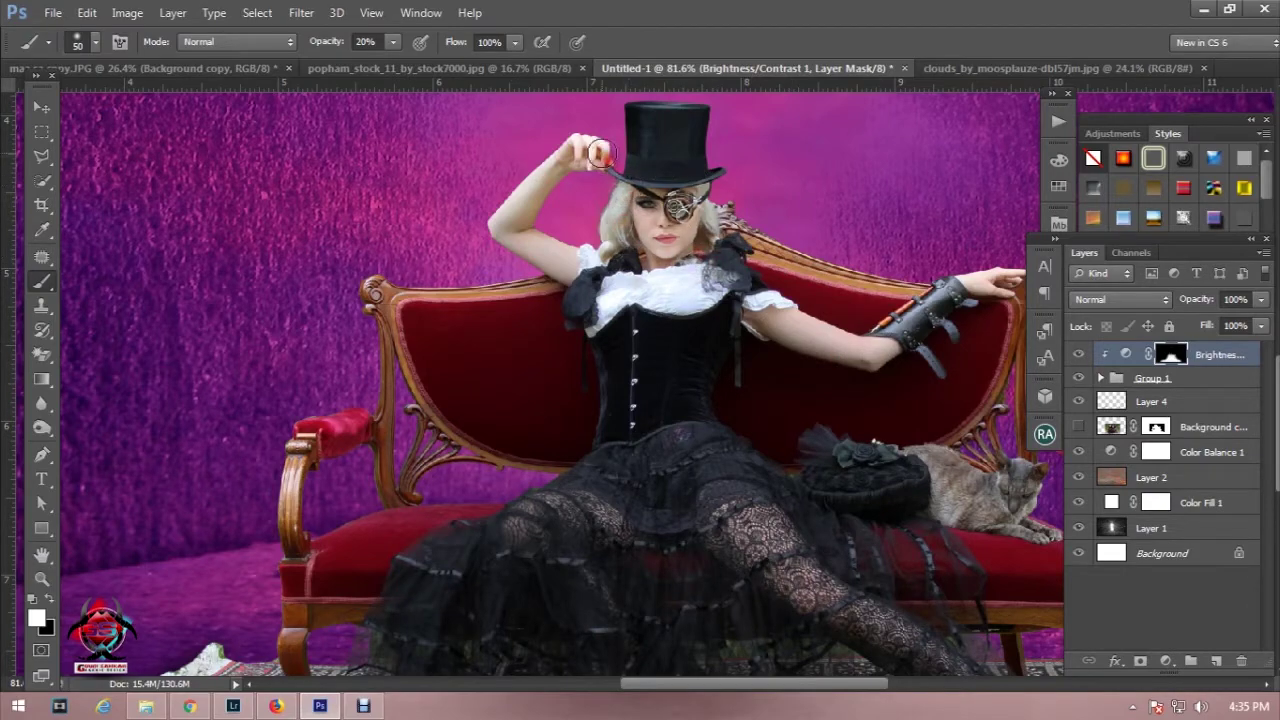
Step: Paint the mask over the sofa seat, skirt and chair leg up to the sofa edge
{"action": "scroll", "coordinate": [590, 152], "scroll_direction": "down", "scroll_amount": 5}
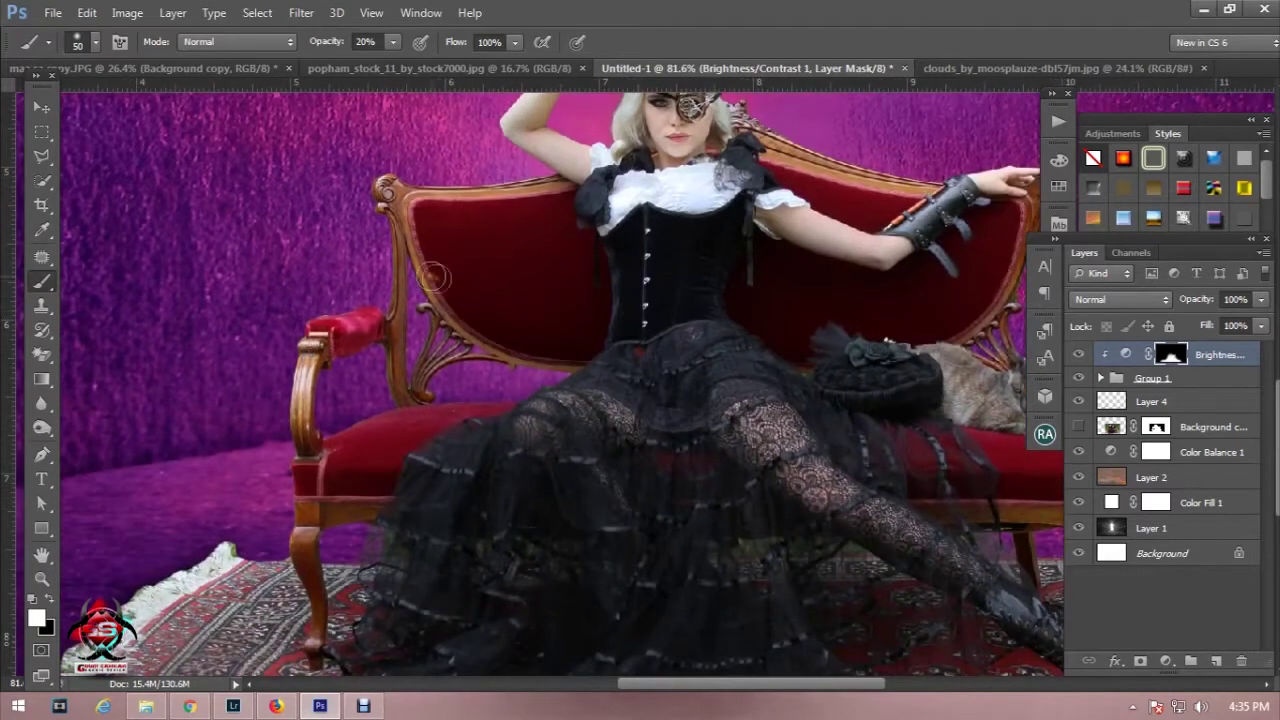
{"action": "mouse_move", "coordinate": [328, 478]}
{"action": "left_mouse_down"}
{"action": "mouse_move", "coordinate": [306, 482]}
{"action": "mouse_move", "coordinate": [404, 487]}
{"action": "left_mouse_up"}
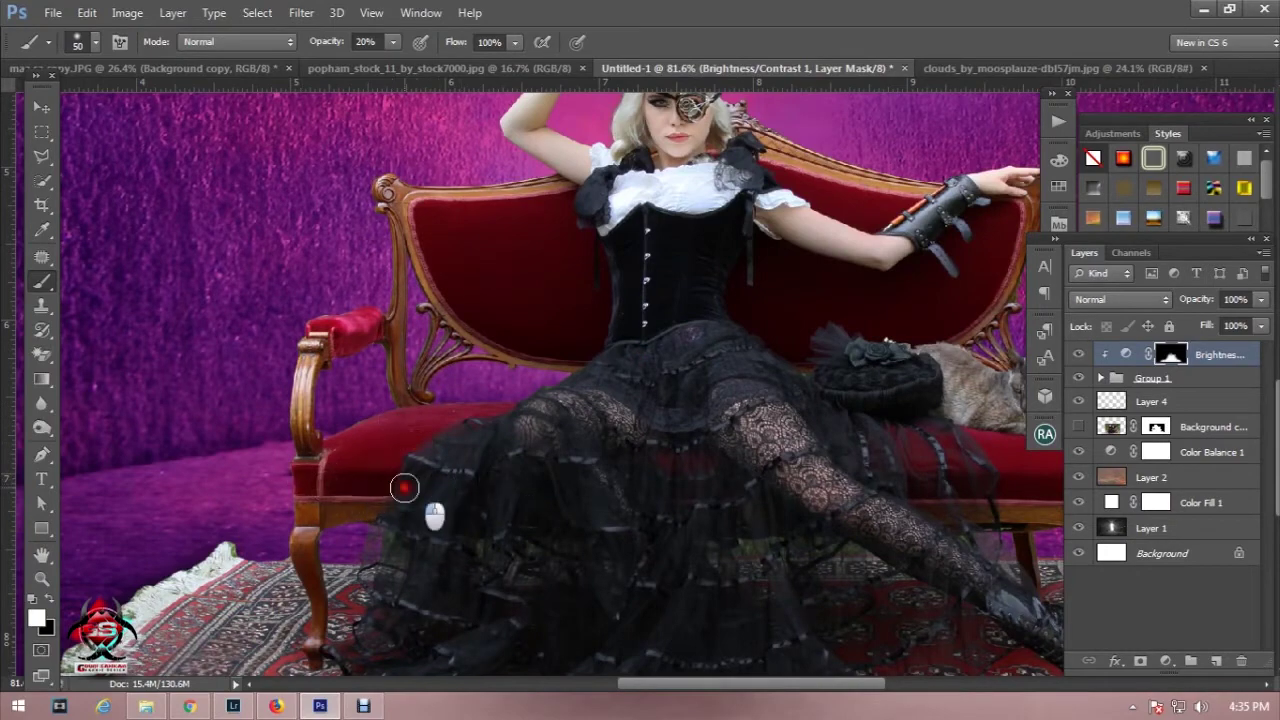
{"action": "scroll", "coordinate": [898, 485], "scroll_direction": "down", "scroll_amount": 5}
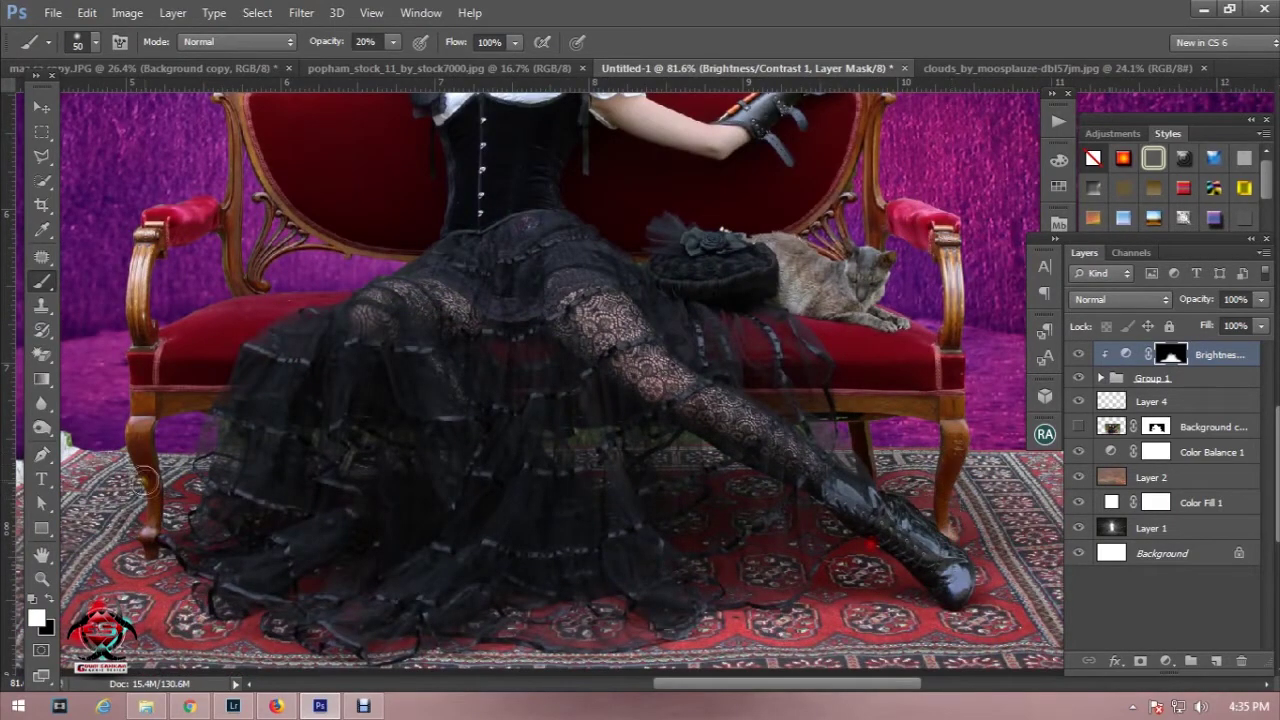
{"action": "mouse_move", "coordinate": [148, 545]}
{"action": "left_mouse_down"}
{"action": "mouse_move", "coordinate": [186, 515]}
{"action": "mouse_move", "coordinate": [139, 392]}
{"action": "left_mouse_up"}
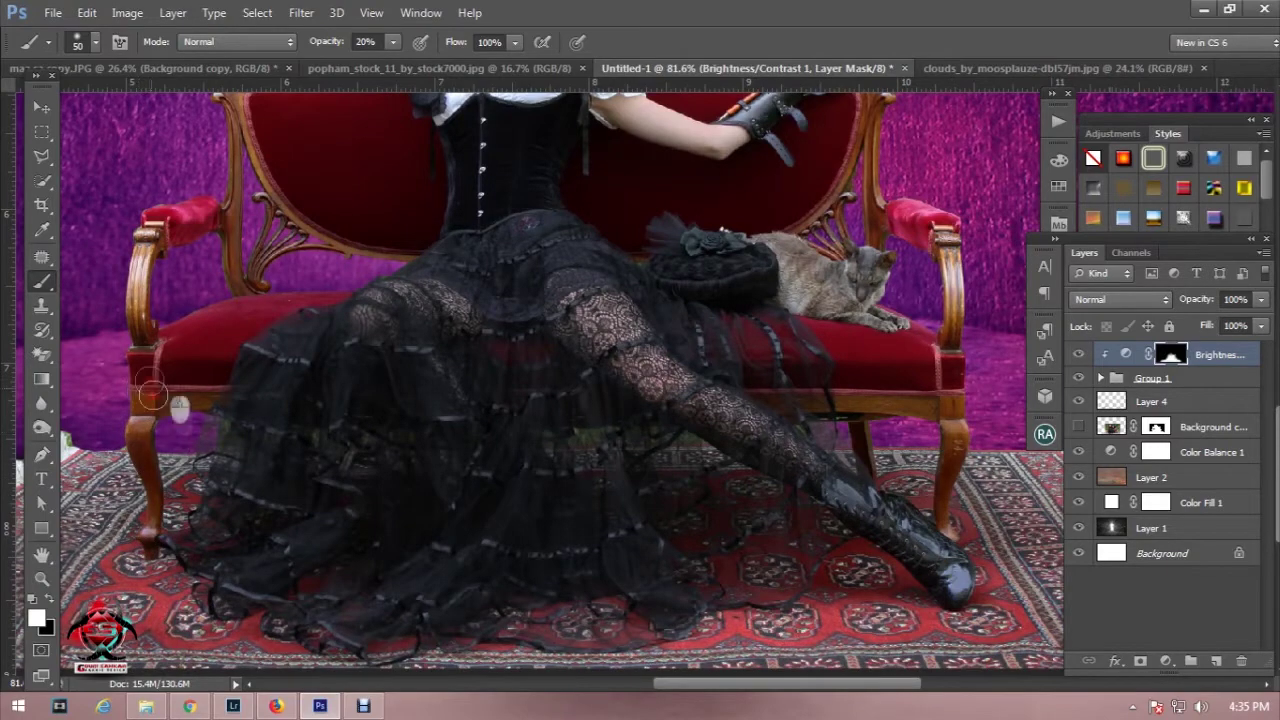
{"action": "scroll", "coordinate": [409, 386], "scroll_direction": "down", "scroll_amount": 5, "text": "alt"}
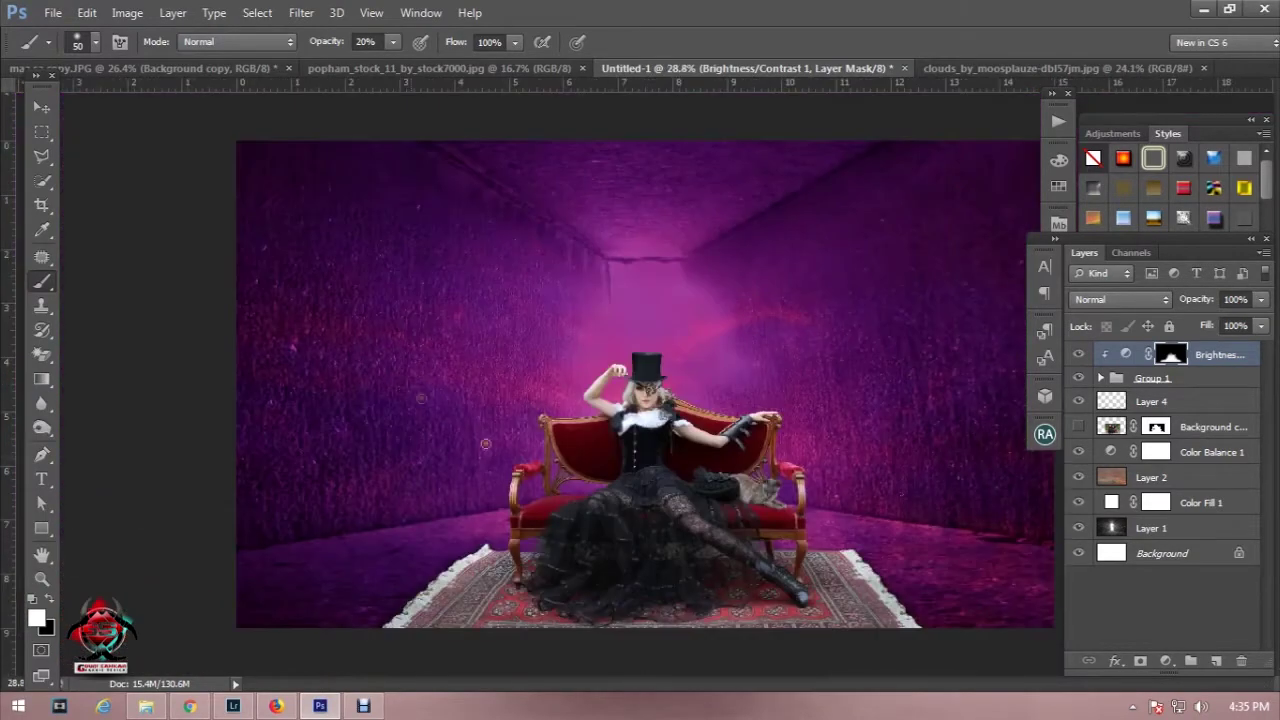
{"action": "scroll", "coordinate": [486, 444], "scroll_direction": "up", "scroll_amount": 1}
{"action": "scroll", "coordinate": [640, 440], "scroll_direction": "up", "scroll_amount": 2}
{"action": "scroll", "coordinate": [643, 343], "scroll_direction": "up", "scroll_amount": 2}
{"action": "scroll", "coordinate": [643, 343], "scroll_direction": "up", "scroll_amount": 1}
Step: Paint the mask over the blouse, corset top, shoulder, neck and down to the waist
{"action": "left_click_drag", "start_coordinate": [610, 255], "coordinate": [555, 248]}
{"action": "mouse_move", "coordinate": [577, 271]}
{"action": "left_mouse_down"}
{"action": "mouse_move", "coordinate": [675, 176]}
{"action": "mouse_move", "coordinate": [735, 245]}
{"action": "left_mouse_up"}
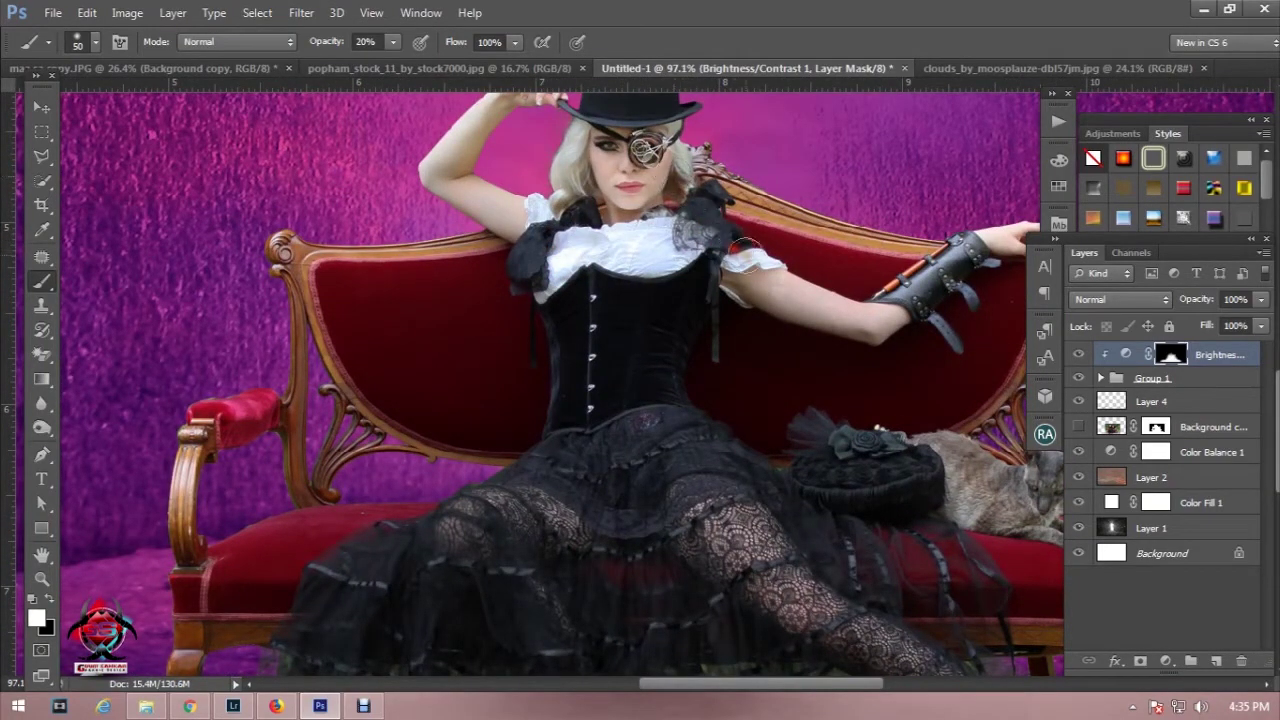
{"action": "left_click_drag", "start_coordinate": [563, 409], "coordinate": [676, 432]}
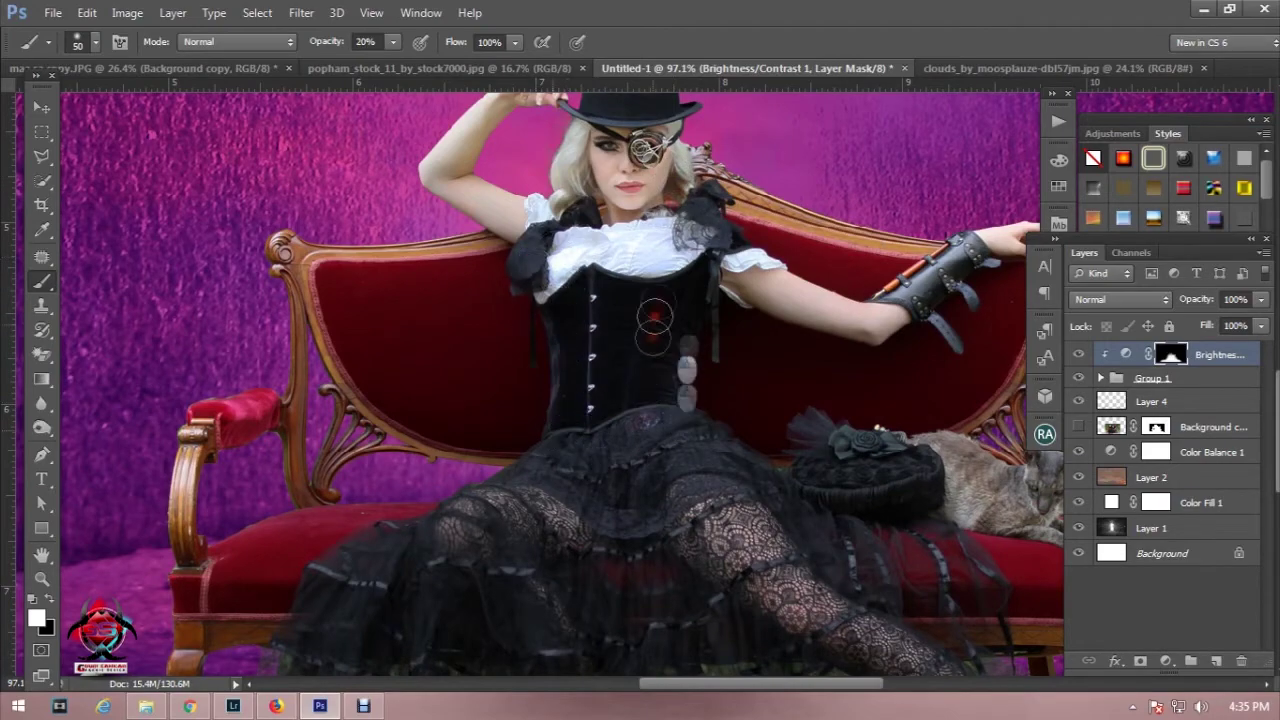
{"action": "scroll", "coordinate": [964, 425], "scroll_direction": "down", "scroll_amount": 1}
{"action": "left_click", "coordinate": [1212, 383]}
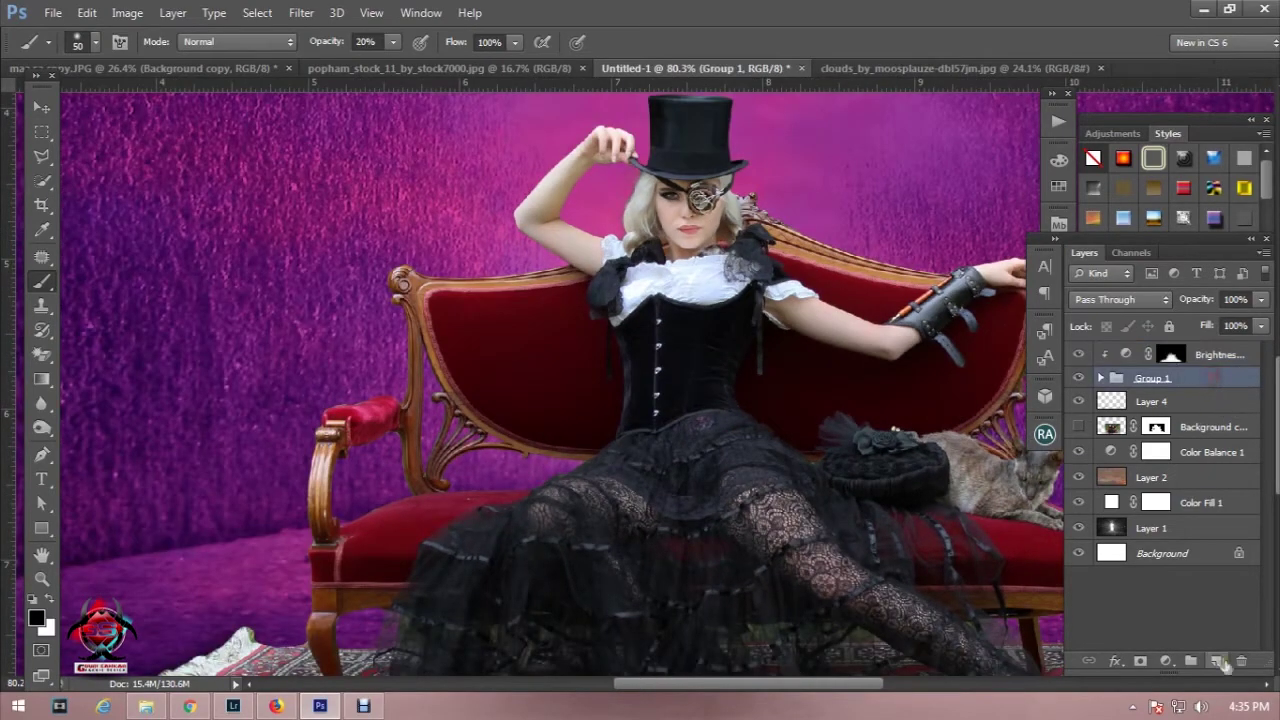
Step: Add Layer 5 above Group 1, fill it with 50% gray and set it to Overlay
{"action": "left_click", "coordinate": [1212, 662]}
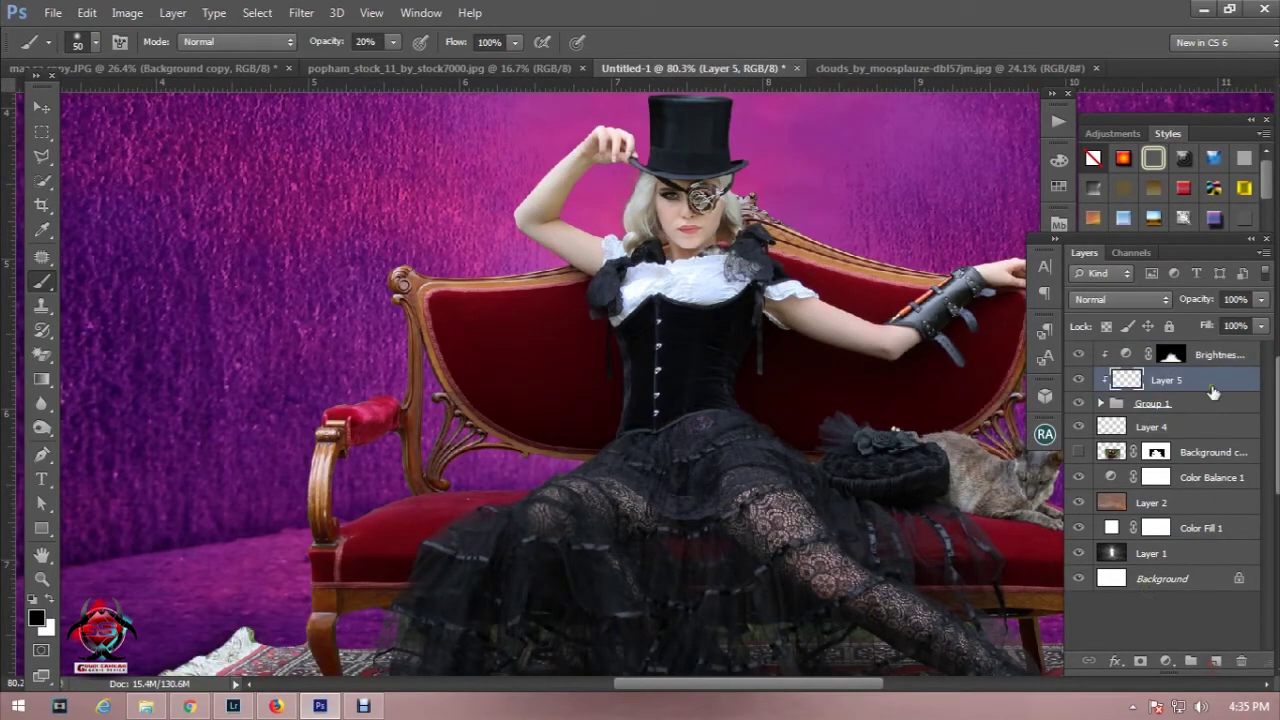
{"action": "key", "text": "shift+F5"}
{"action": "left_click", "coordinate": [750, 194]}
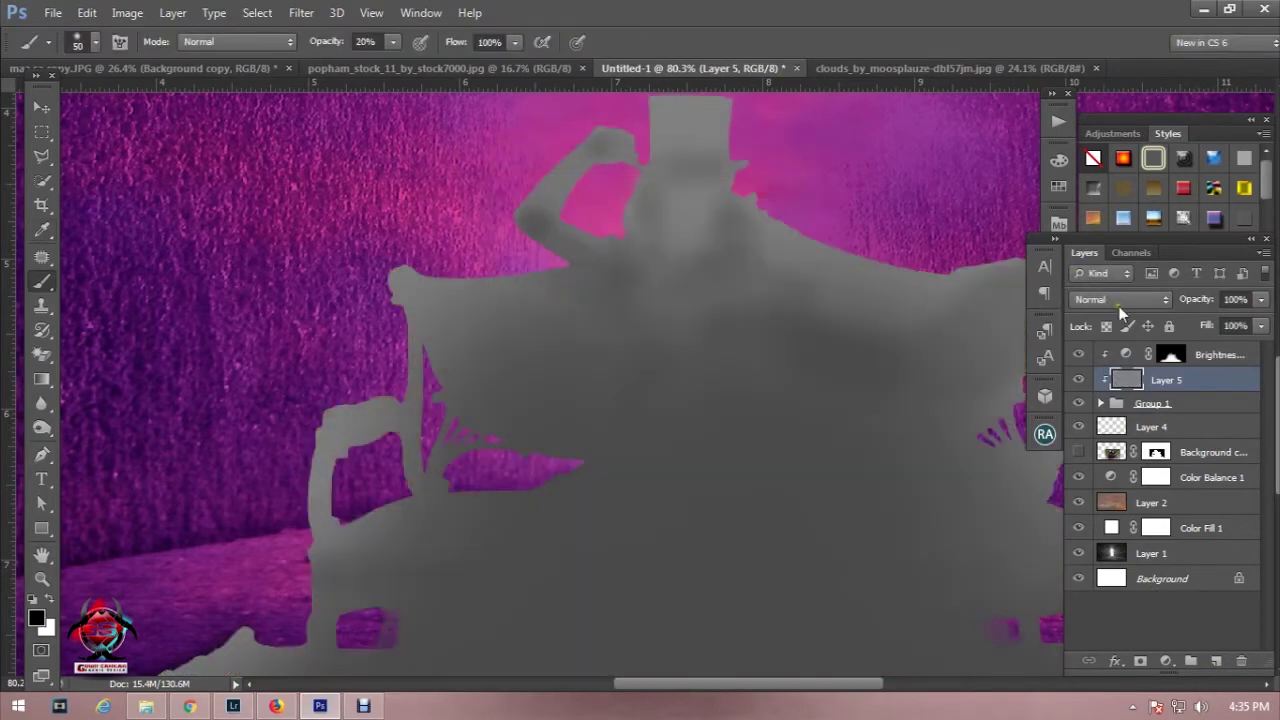
{"action": "left_click", "coordinate": [1118, 299]}
{"action": "left_click", "coordinate": [1086, 233]}
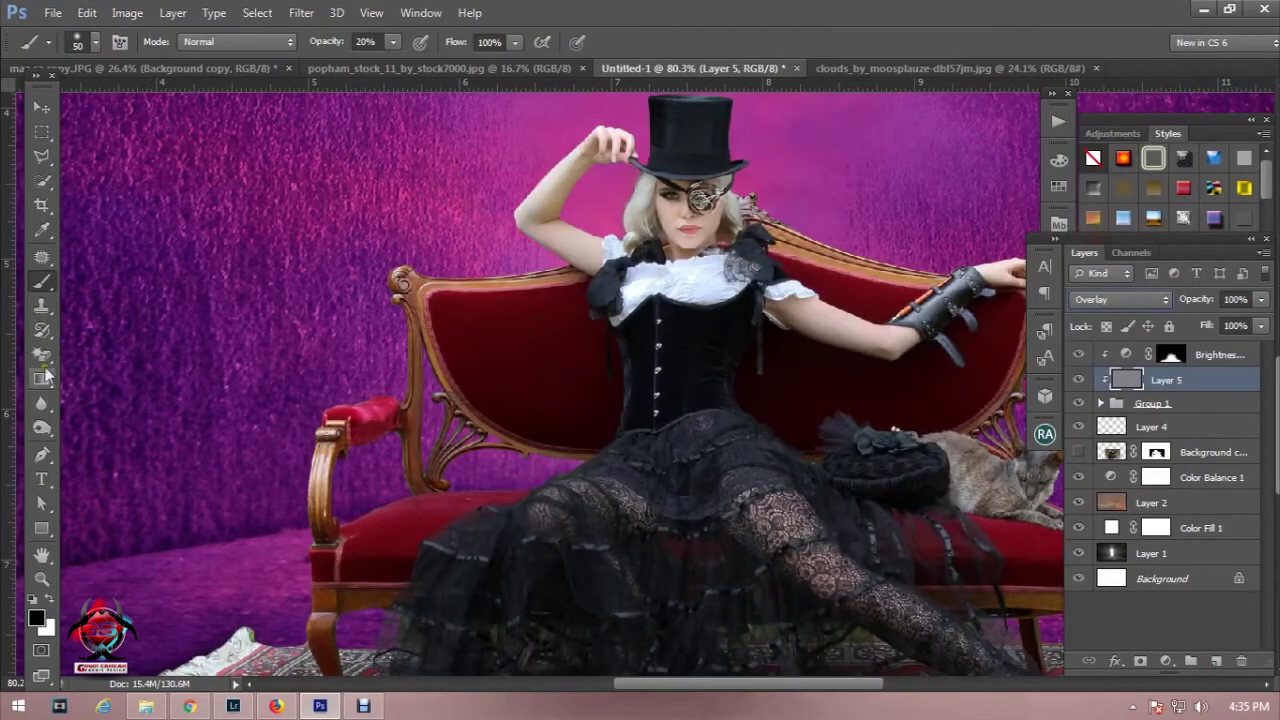
{"action": "left_click", "coordinate": [42, 430]}
{"action": "scroll", "coordinate": [806, 428], "scroll_direction": "down", "scroll_amount": 1}
{"action": "scroll", "coordinate": [688, 383], "scroll_direction": "down", "scroll_amount": 1}
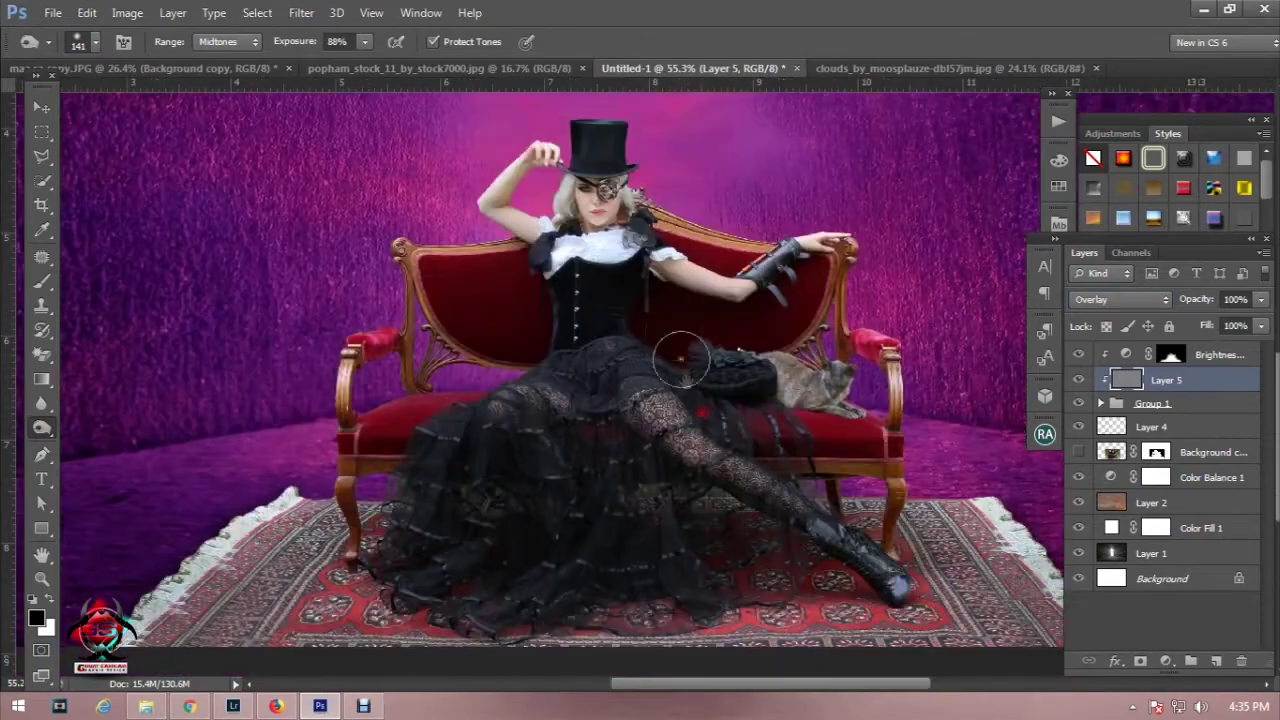
Step: Dodge the woman's right and left arms with a 92 px brush
{"action": "right_click", "coordinate": [669, 310]}
{"action": "double_click", "coordinate": [886, 243]}
{"action": "type", "text": "92"}
{"action": "key", "text": "Return"}
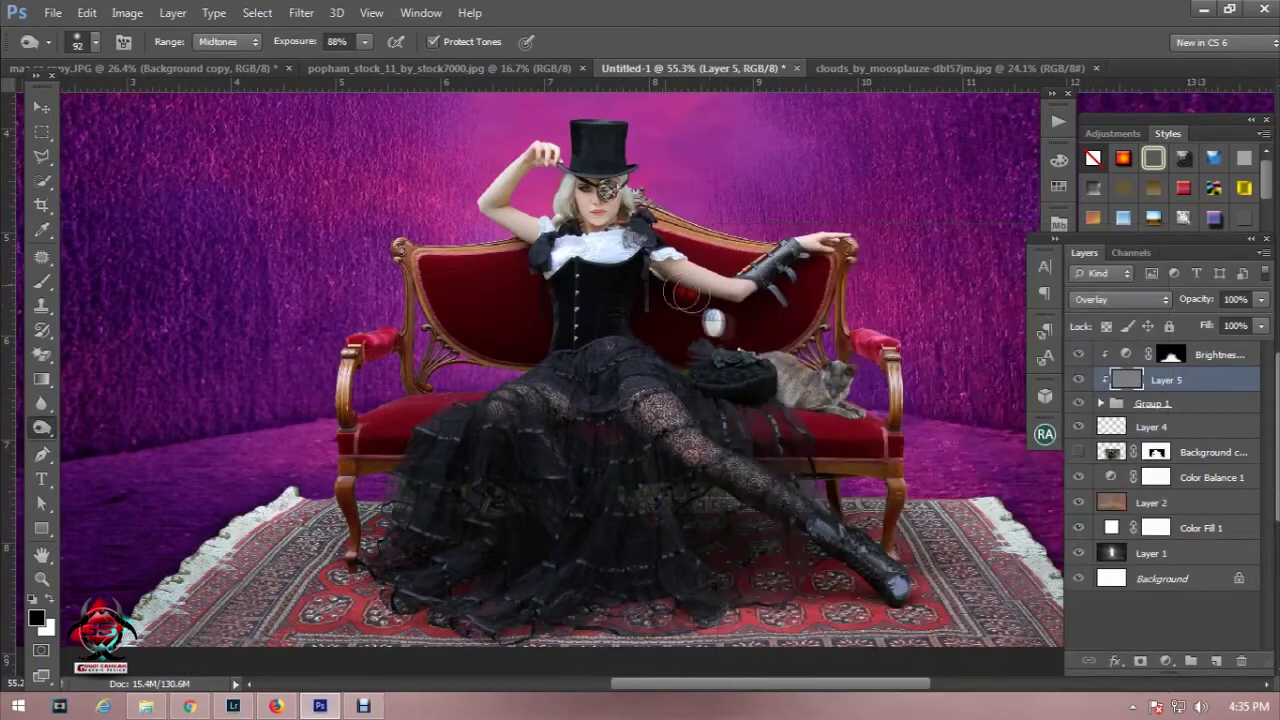
{"action": "left_click_drag", "start_coordinate": [755, 305], "coordinate": [845, 262]}
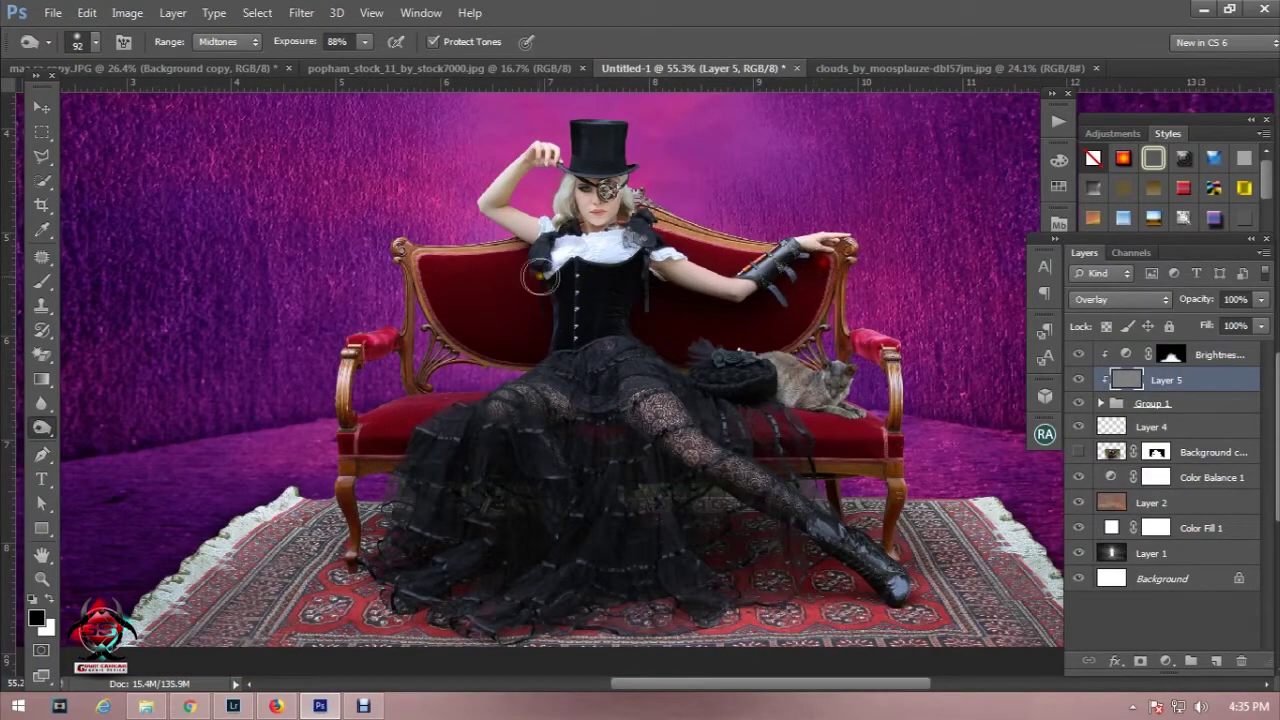
{"action": "left_click_drag", "start_coordinate": [496, 233], "coordinate": [494, 203]}
Step: Dodge the sofa's wooden leg, dress, seat and left arm post with a 72 px brush
{"action": "right_click", "coordinate": [497, 200]}
{"action": "double_click", "coordinate": [800, 213]}
{"action": "type", "text": "72"}
{"action": "key", "text": "Return"}
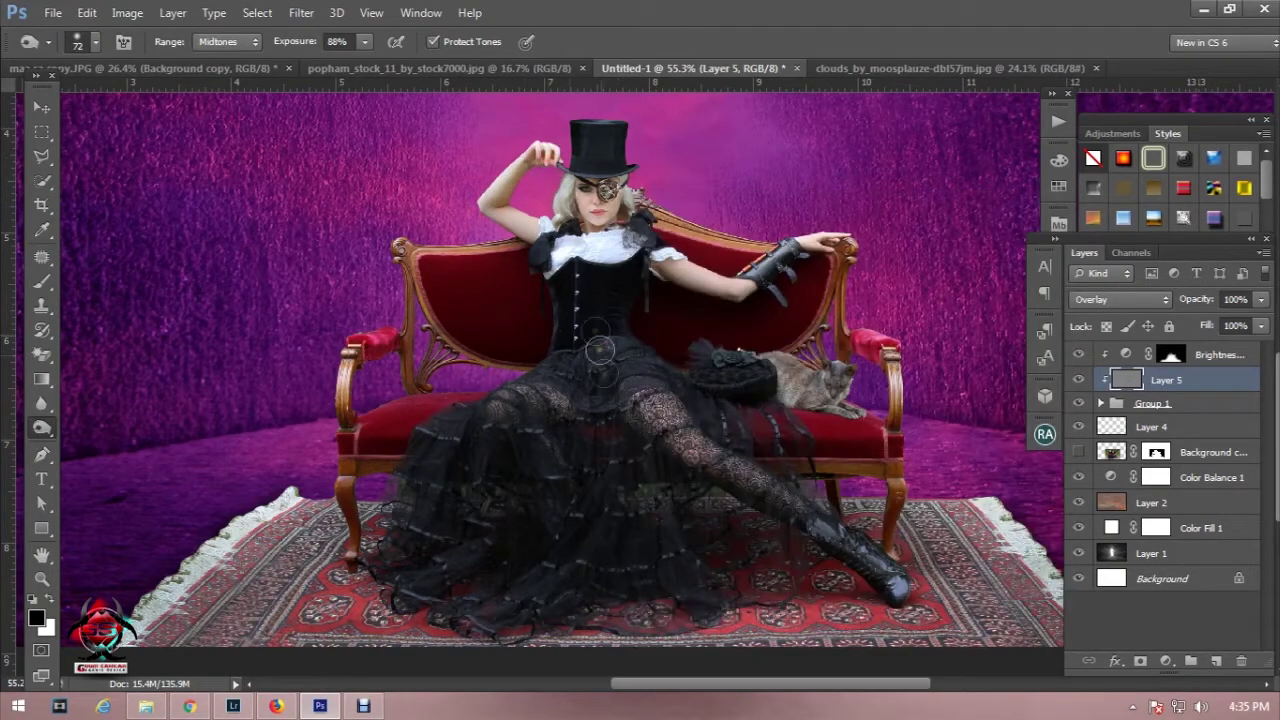
{"action": "left_click_drag", "start_coordinate": [891, 610], "coordinate": [838, 461]}
{"action": "mouse_move", "coordinate": [314, 448]}
{"action": "left_mouse_down"}
{"action": "mouse_move", "coordinate": [312, 363]}
{"action": "mouse_move", "coordinate": [847, 351]}
{"action": "left_mouse_up"}
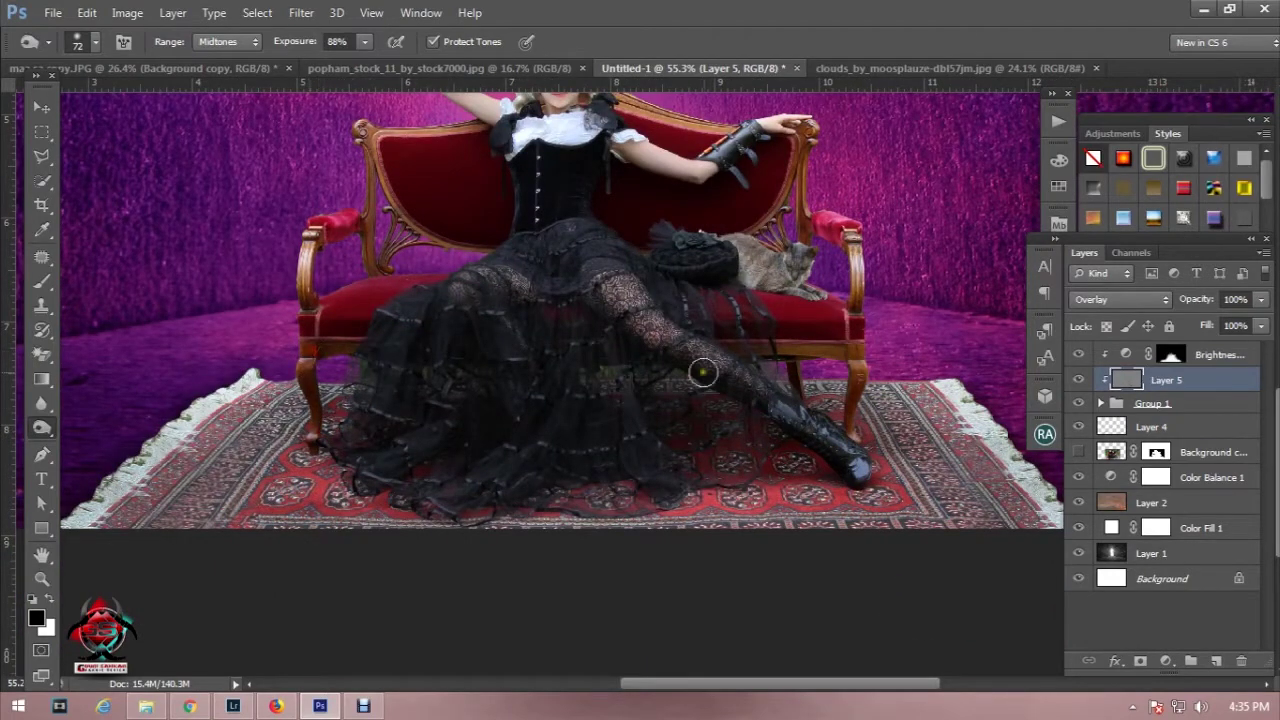
{"action": "left_click_drag", "start_coordinate": [579, 336], "coordinate": [573, 382]}
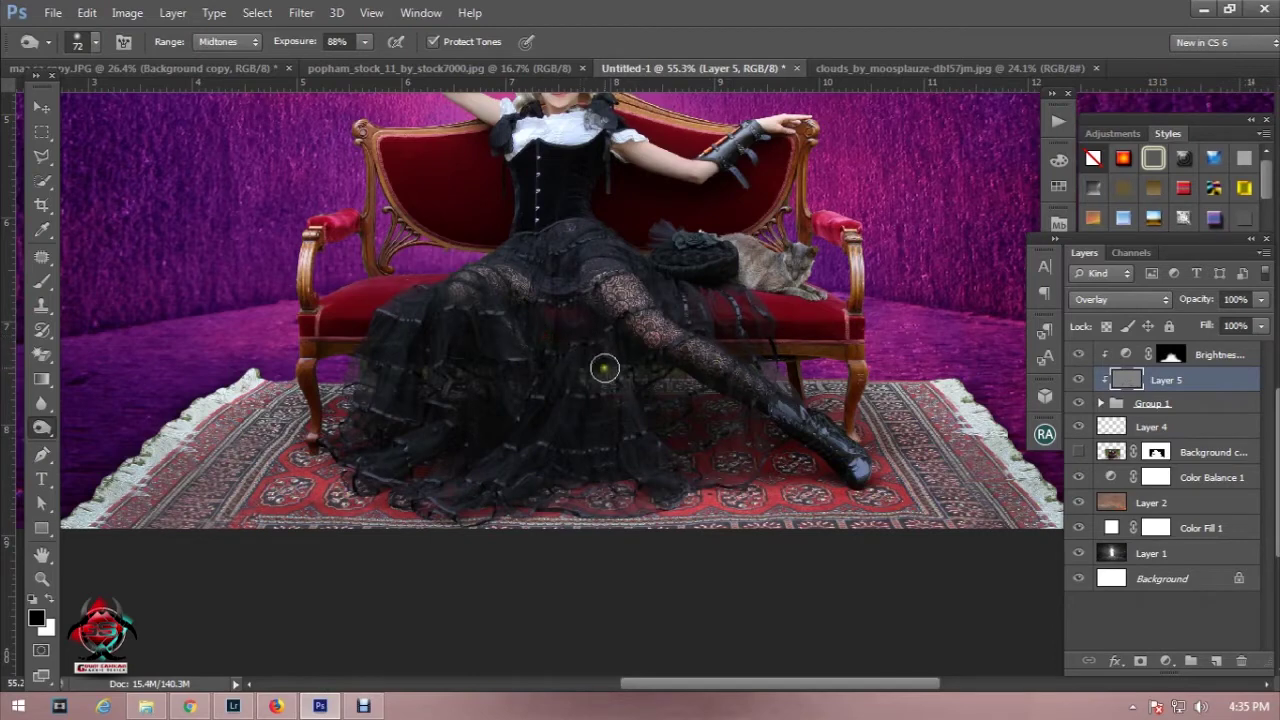
{"action": "left_click_drag", "start_coordinate": [330, 325], "coordinate": [354, 331]}
{"action": "left_click_drag", "start_coordinate": [309, 259], "coordinate": [304, 287]}
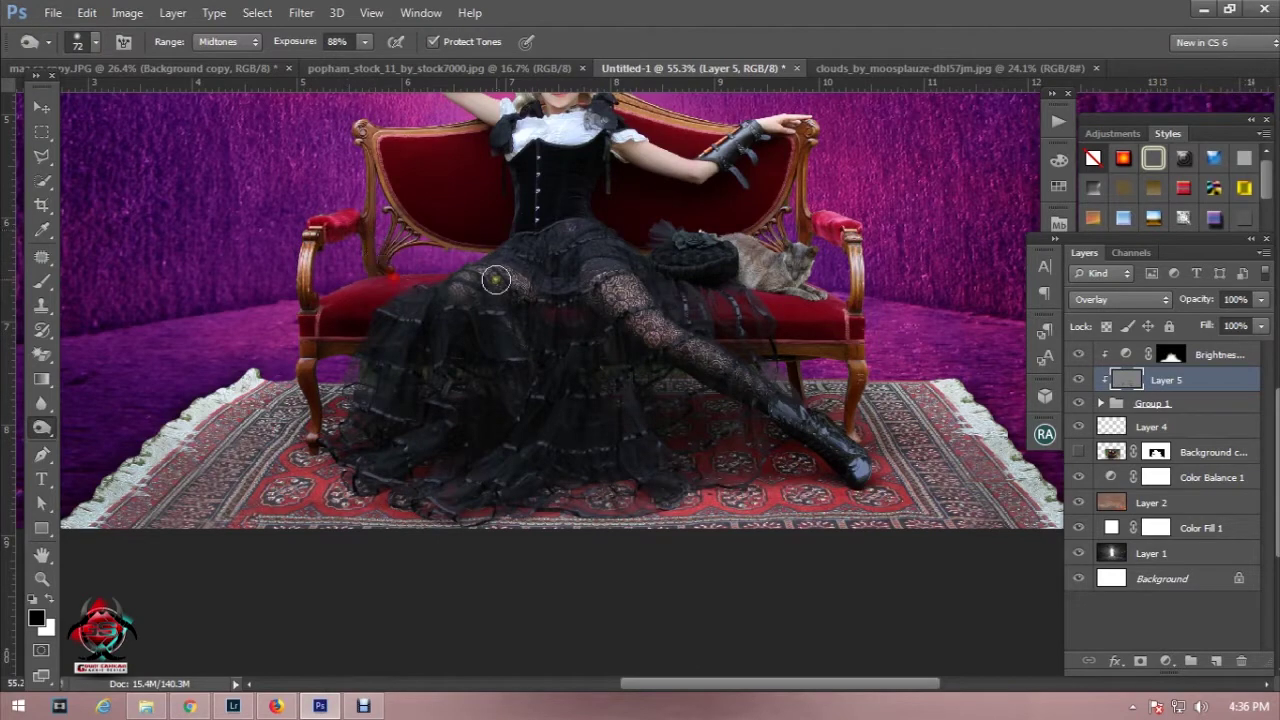
Step: Dodge the sofa's right carved back post and front leg with a smaller brush
{"action": "right_click", "coordinate": [579, 282]}
{"action": "left_click_drag", "start_coordinate": [666, 270], "coordinate": [651, 270]}
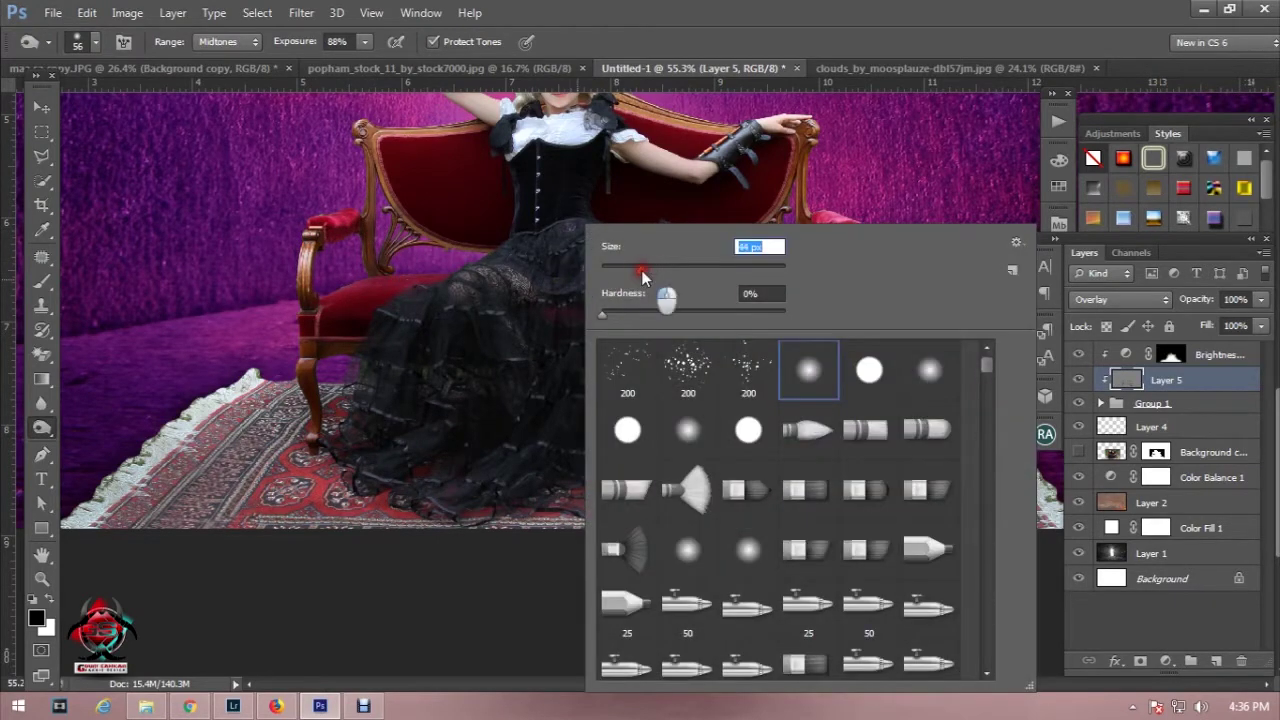
{"action": "left_click", "coordinate": [381, 230]}
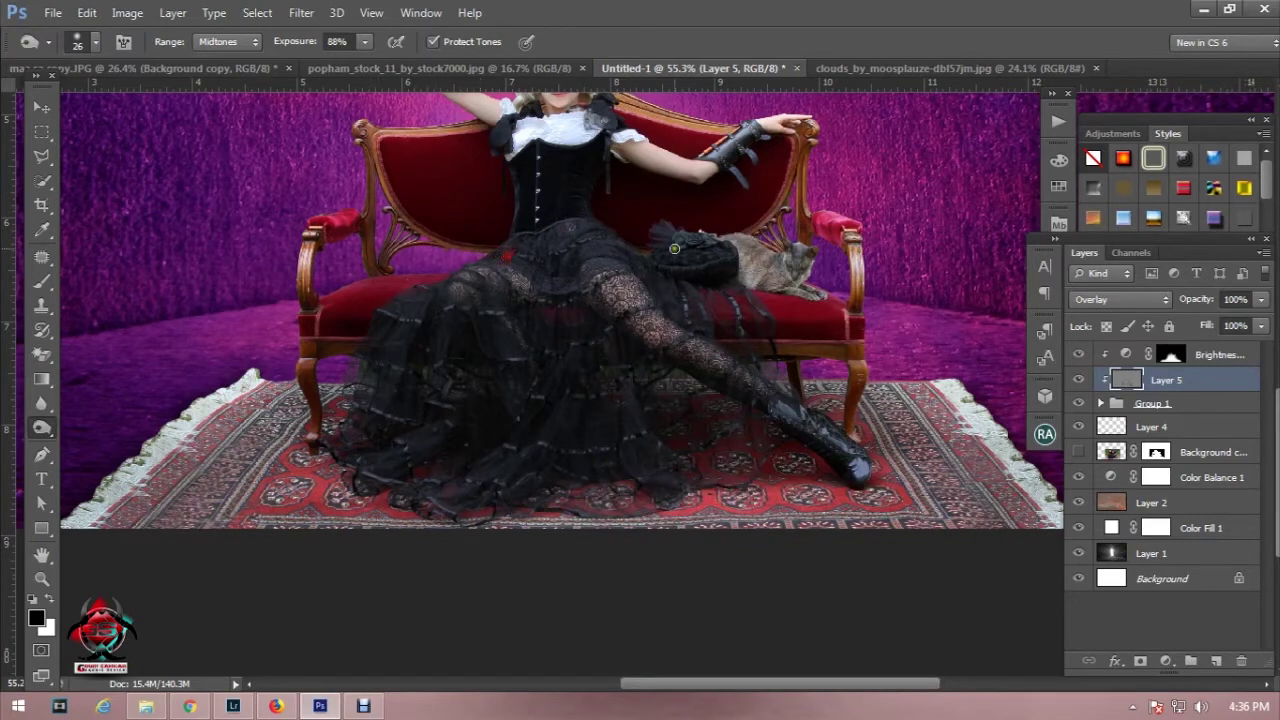
{"action": "mouse_move", "coordinate": [776, 213]}
{"action": "left_mouse_down"}
{"action": "mouse_move", "coordinate": [795, 155]}
{"action": "mouse_move", "coordinate": [827, 234]}
{"action": "left_mouse_up"}
{"action": "mouse_move", "coordinate": [800, 177]}
{"action": "left_mouse_down"}
{"action": "mouse_move", "coordinate": [802, 227]}
{"action": "mouse_move", "coordinate": [853, 309]}
{"action": "mouse_move", "coordinate": [853, 242]}
{"action": "left_mouse_up"}
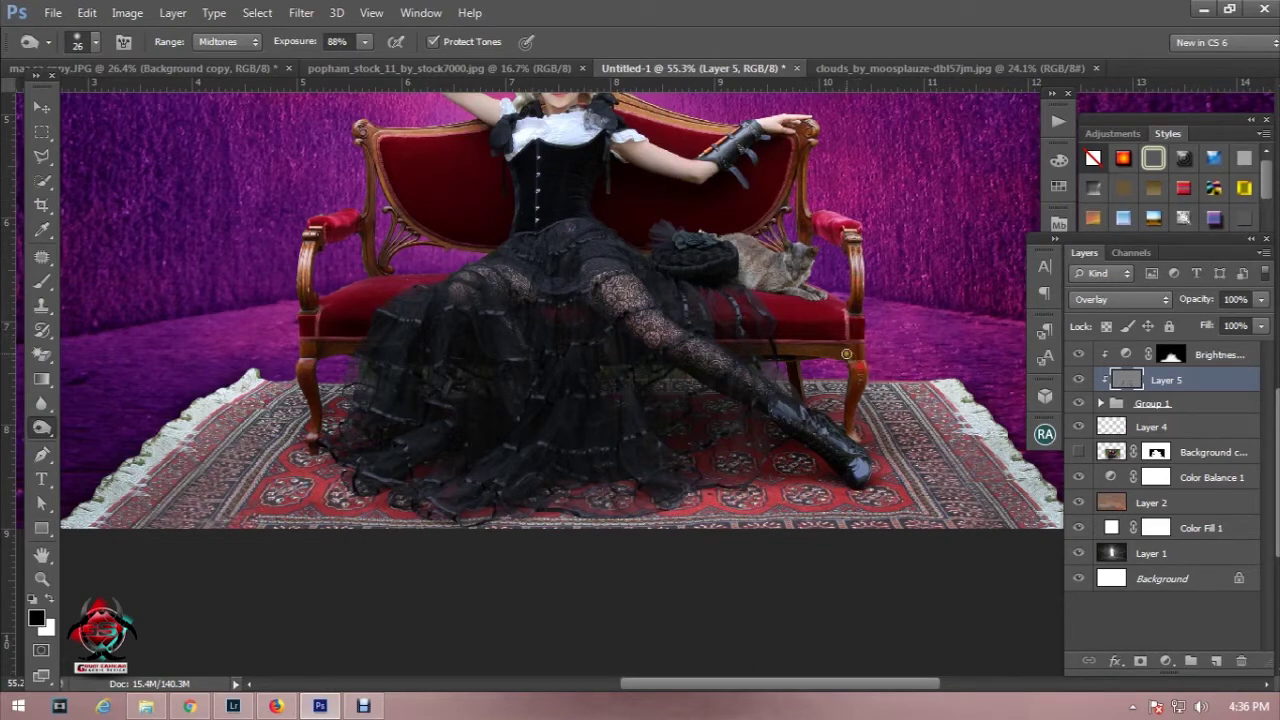
{"action": "left_click", "coordinate": [856, 397]}
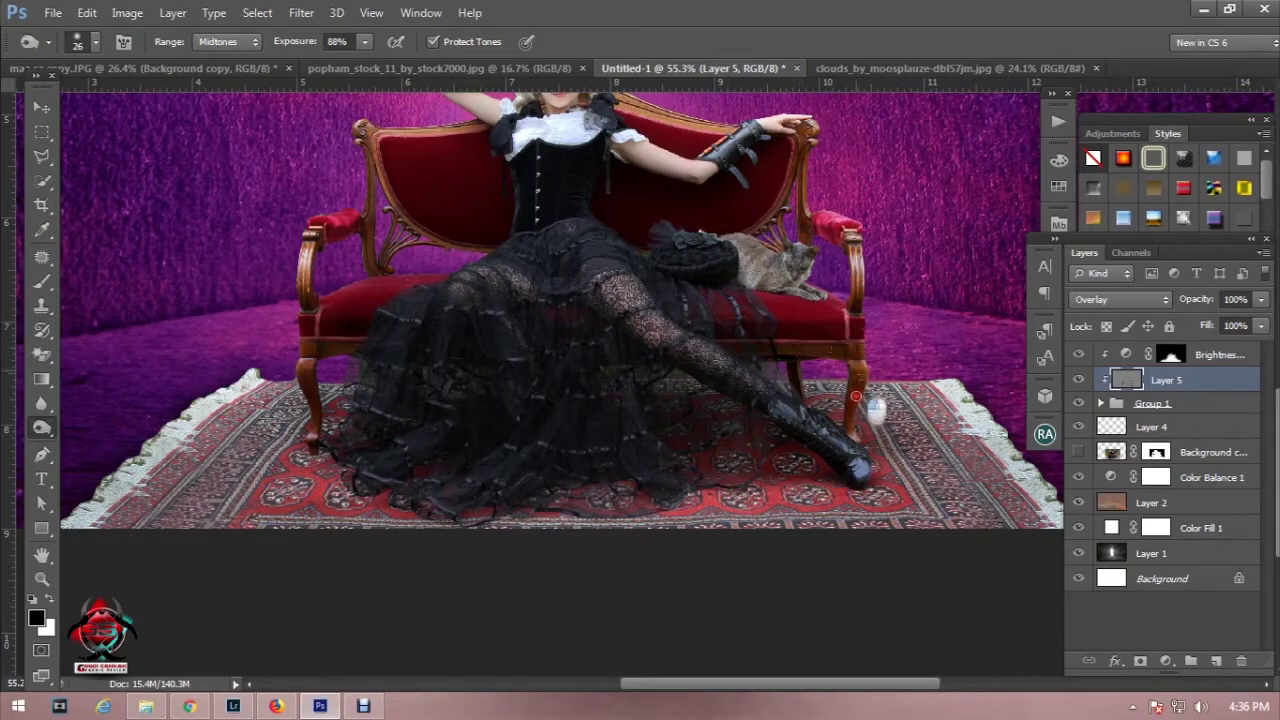
{"action": "left_click_drag", "start_coordinate": [862, 360], "coordinate": [851, 437]}
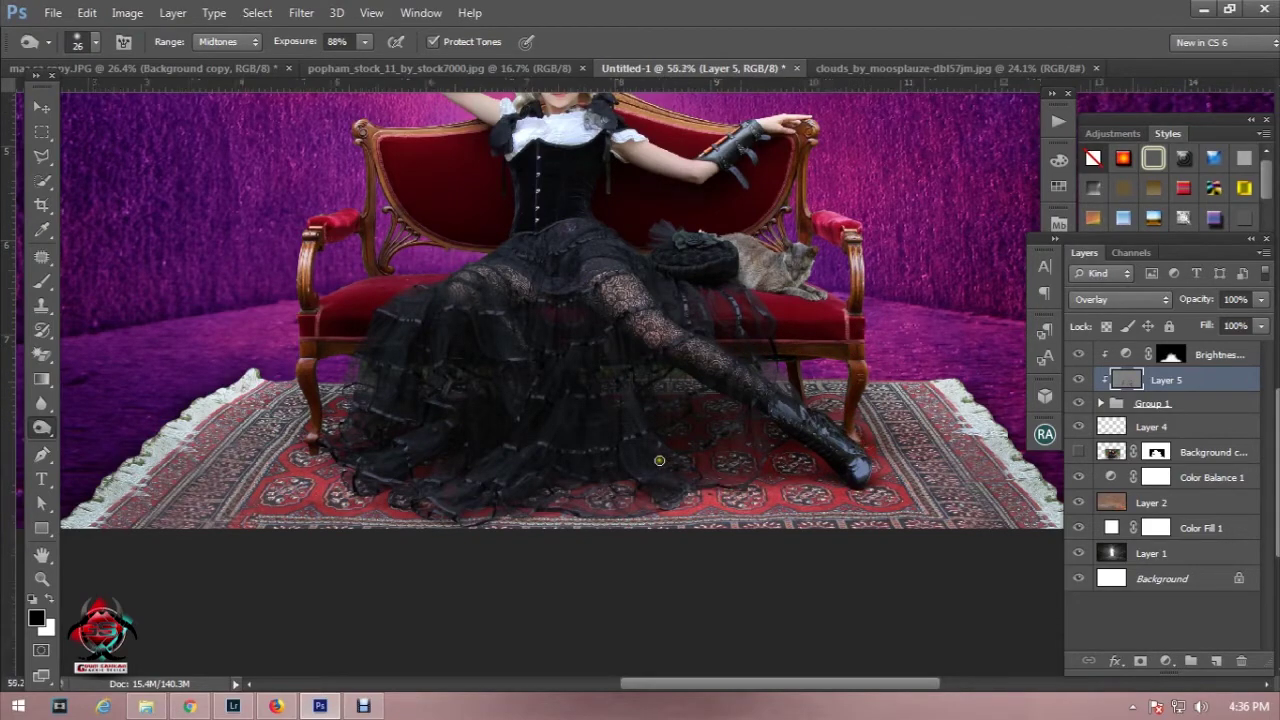
{"action": "scroll", "coordinate": [690, 470], "scroll_direction": "down", "scroll_amount": 3}
{"action": "scroll", "coordinate": [700, 490], "scroll_direction": "down", "scroll_amount": 1}
{"action": "scroll", "coordinate": [707, 508], "scroll_direction": "up", "scroll_amount": 2}
{"action": "scroll", "coordinate": [707, 508], "scroll_direction": "up", "scroll_amount": 3}
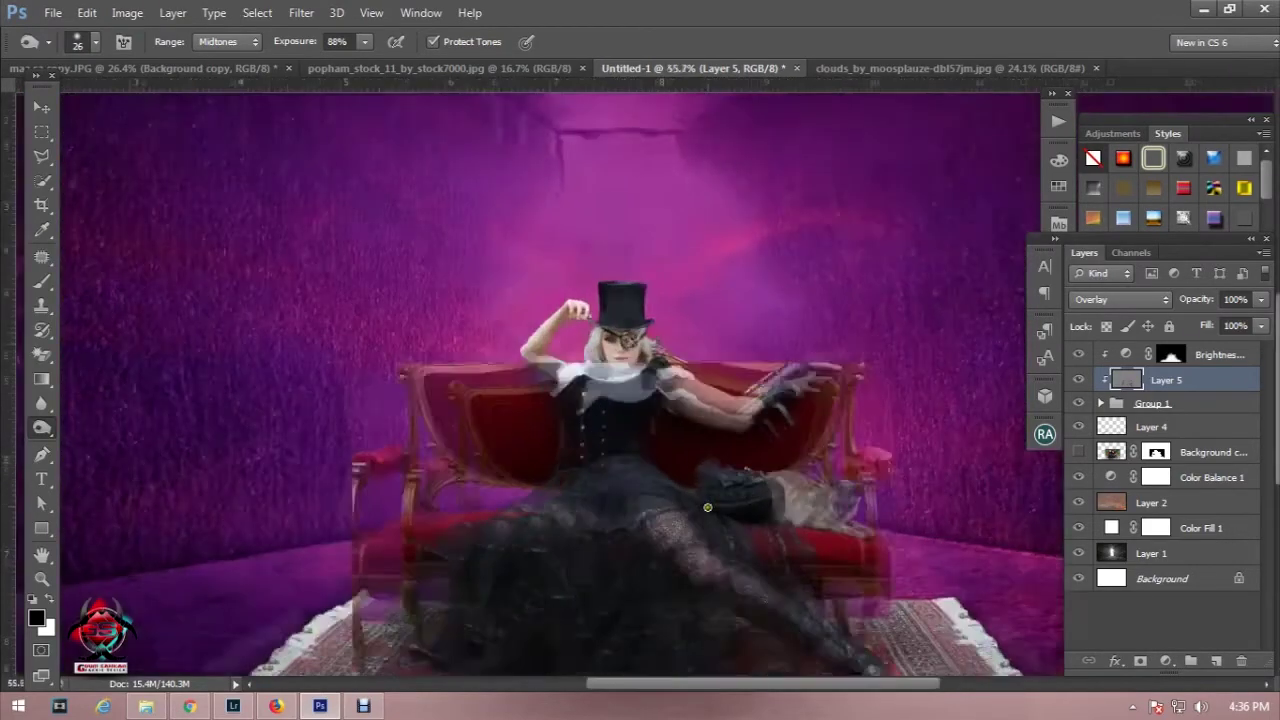
Step: Enlarge the brush to 191 px and darken the rug under the dress hem
{"action": "right_click", "coordinate": [707, 226]}
{"action": "mouse_move", "coordinate": [730, 266]}
{"action": "left_mouse_down"}
{"action": "mouse_move", "coordinate": [870, 278]}
{"action": "mouse_move", "coordinate": [858, 278]}
{"action": "left_mouse_up"}
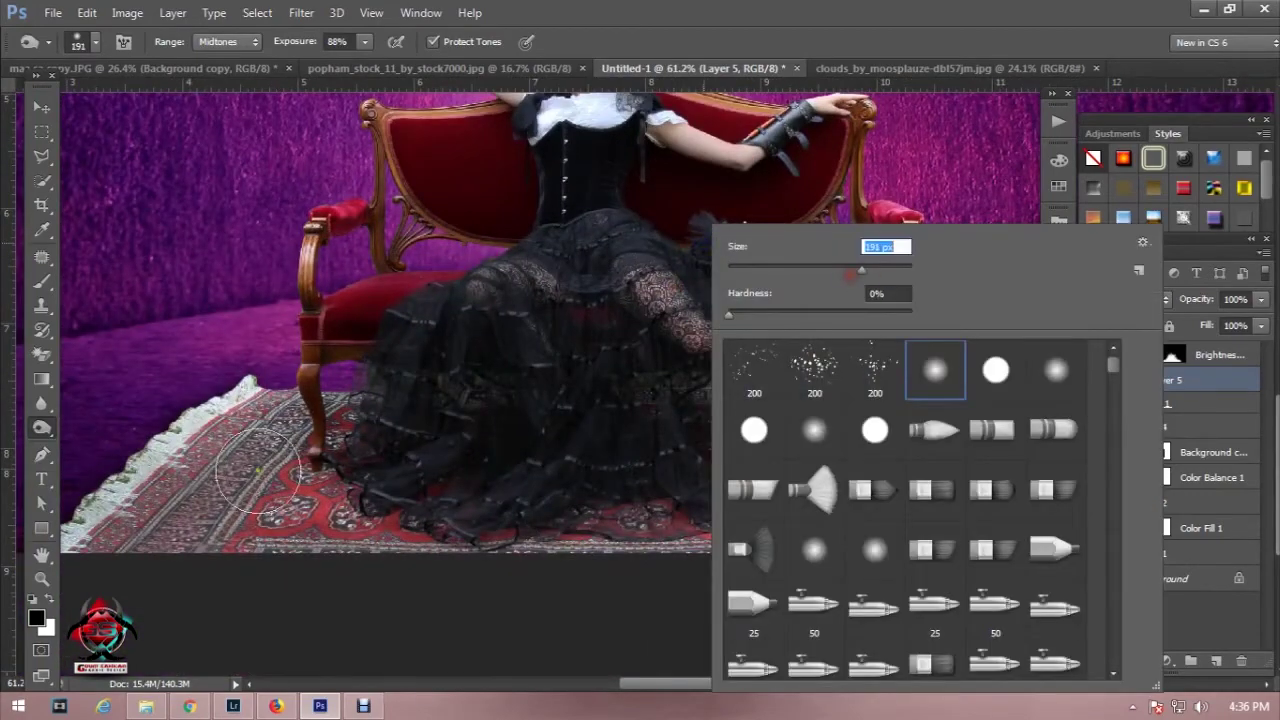
{"action": "key", "text": "Return"}
{"action": "mouse_move", "coordinate": [329, 471]}
{"action": "left_mouse_down"}
{"action": "mouse_move", "coordinate": [457, 514]}
{"action": "mouse_move", "coordinate": [257, 543]}
{"action": "left_mouse_up"}
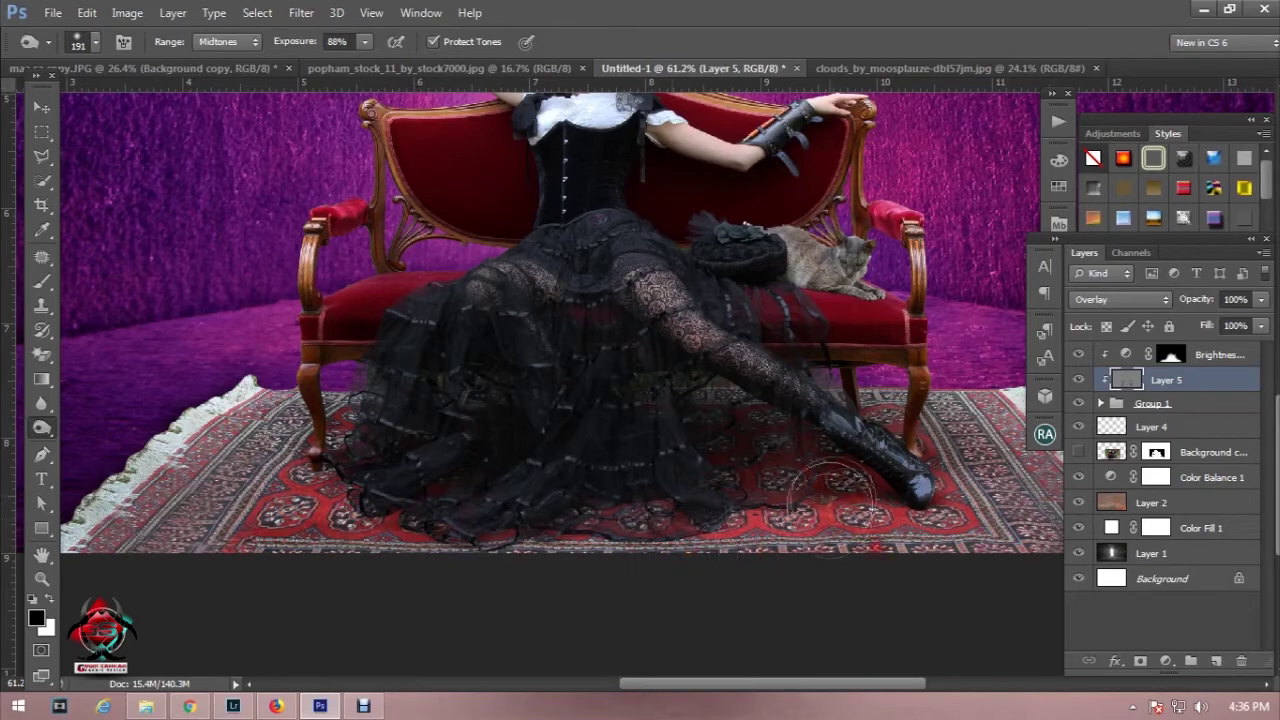
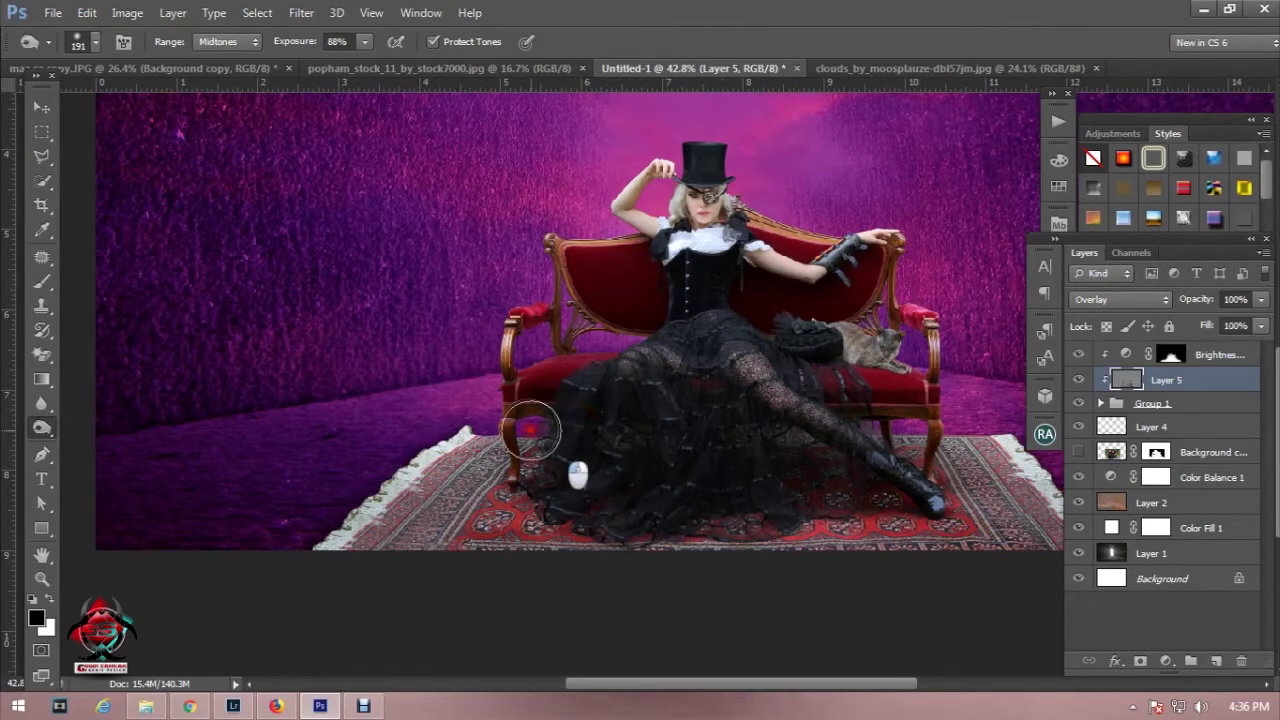
Step: Switch to the Burn tool on Midtones with a 46 px brush
{"action": "right_click", "coordinate": [42, 428]}
{"action": "left_click", "coordinate": [100, 445]}
{"action": "right_click", "coordinate": [772, 270]}
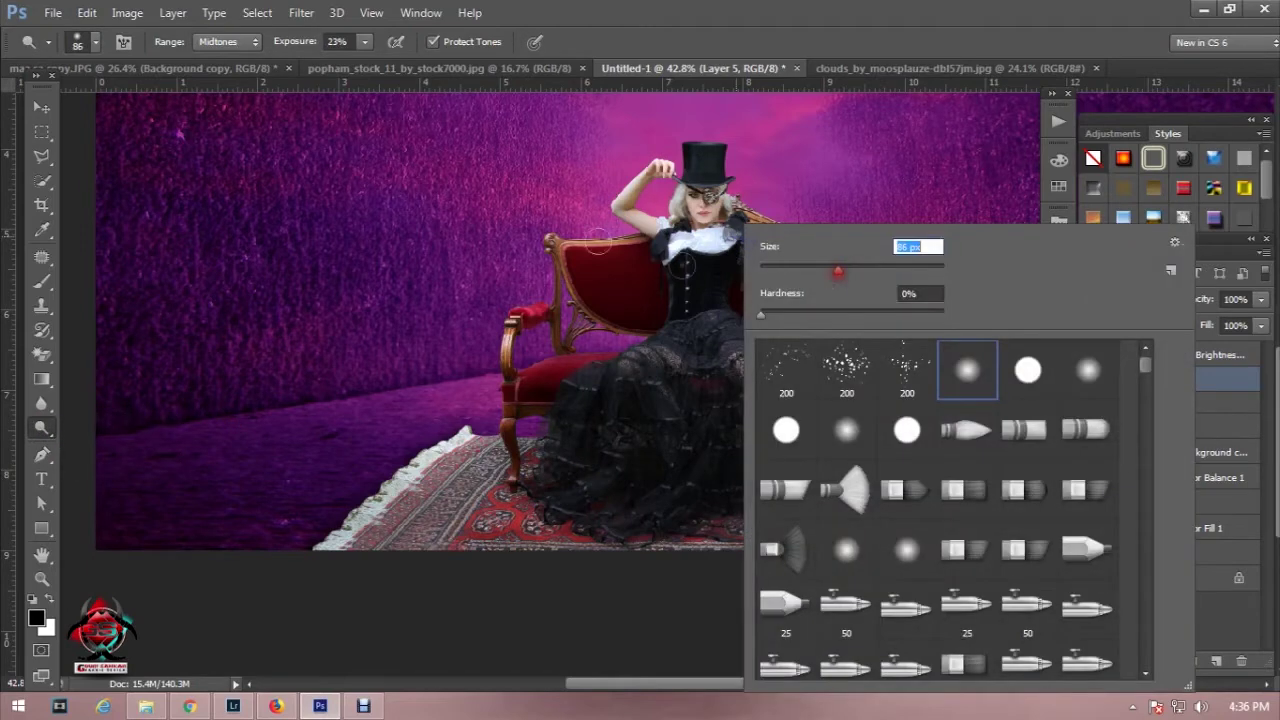
{"action": "type", "text": "46"}
{"action": "key", "text": "Return"}
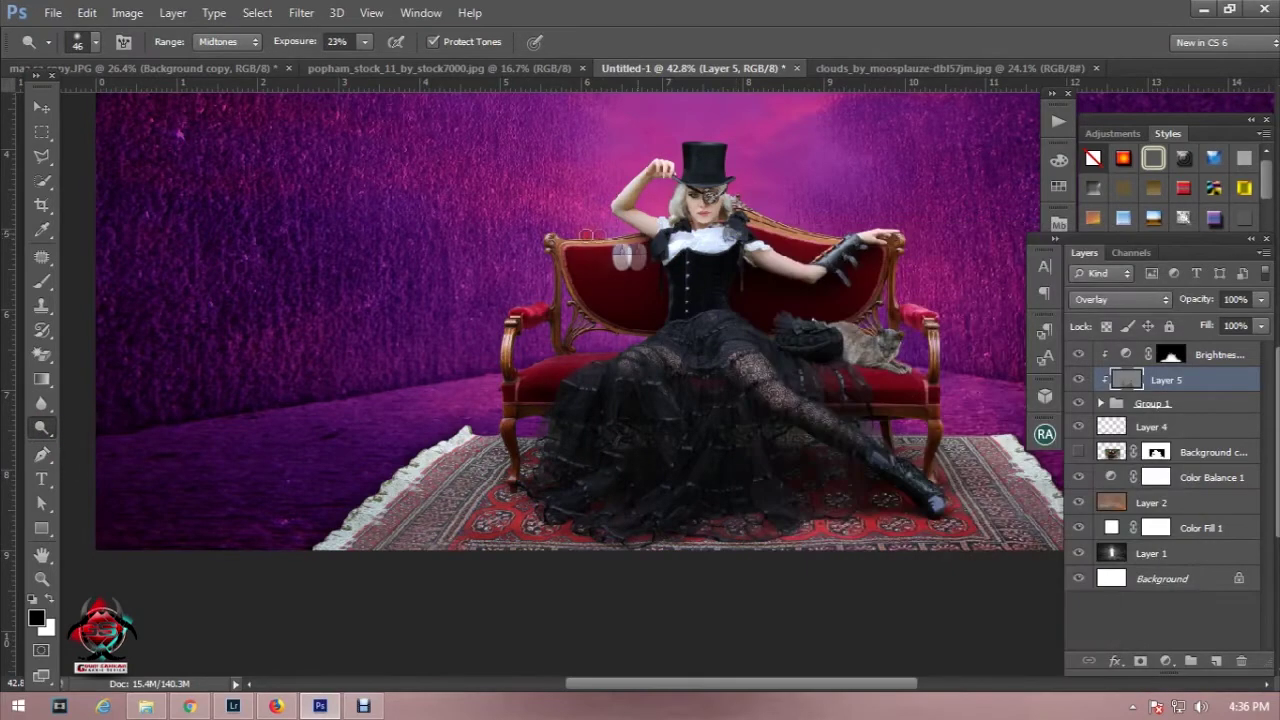
Step: Burn the sofa's left wooden arm, the woman's upper arm, and the top hat
{"action": "left_click_drag", "start_coordinate": [531, 337], "coordinate": [500, 330]}
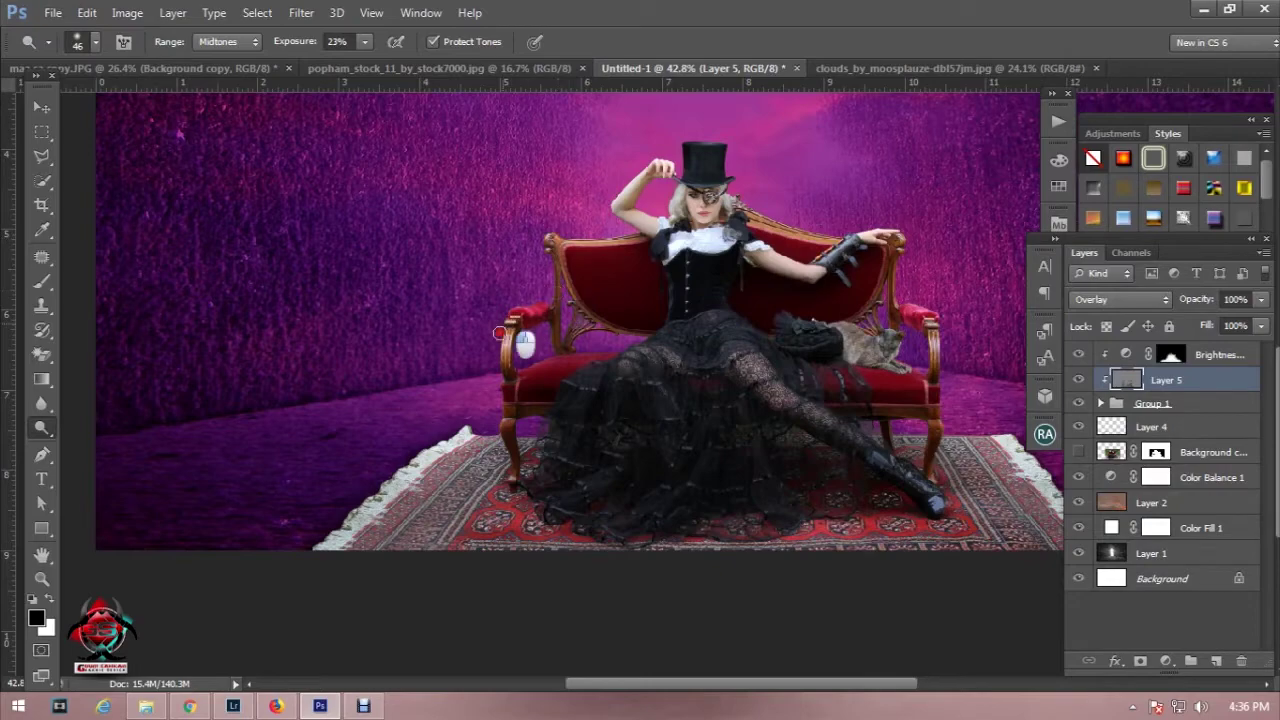
{"action": "scroll", "coordinate": [620, 297], "scroll_direction": "up", "scroll_amount": 2}
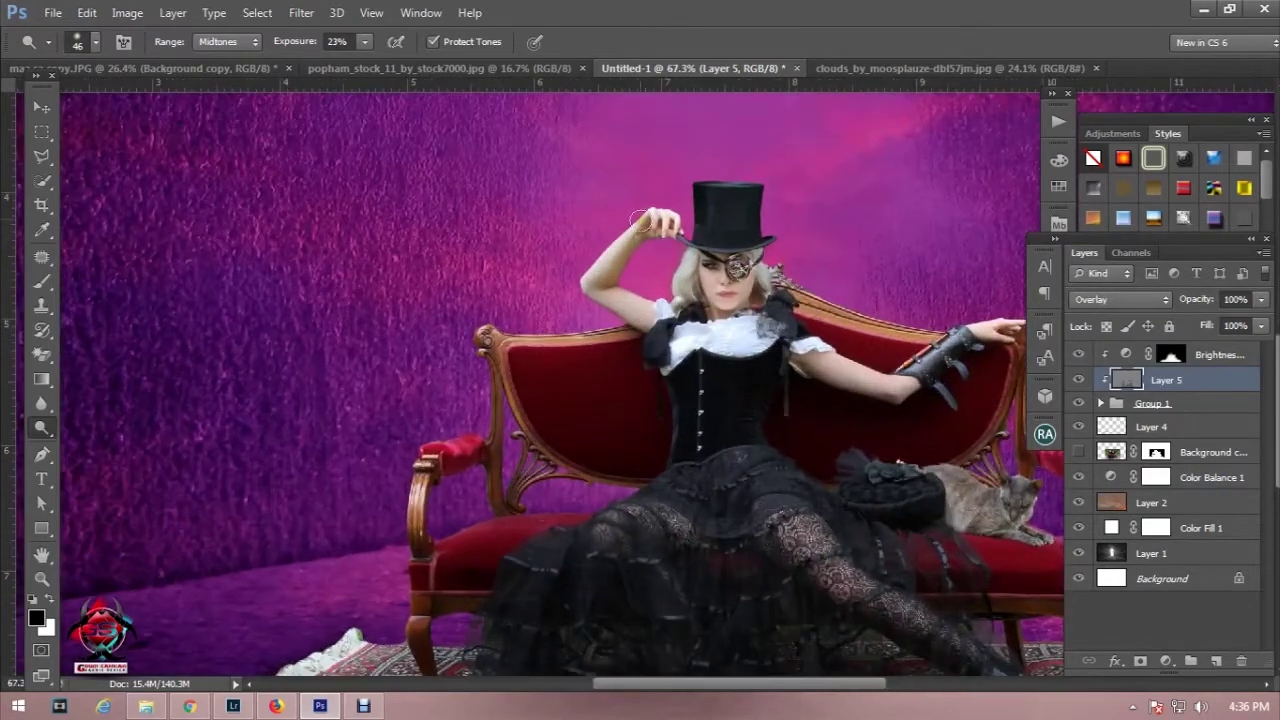
{"action": "left_click_drag", "start_coordinate": [617, 231], "coordinate": [582, 272]}
{"action": "left_click_drag", "start_coordinate": [699, 178], "coordinate": [777, 180]}
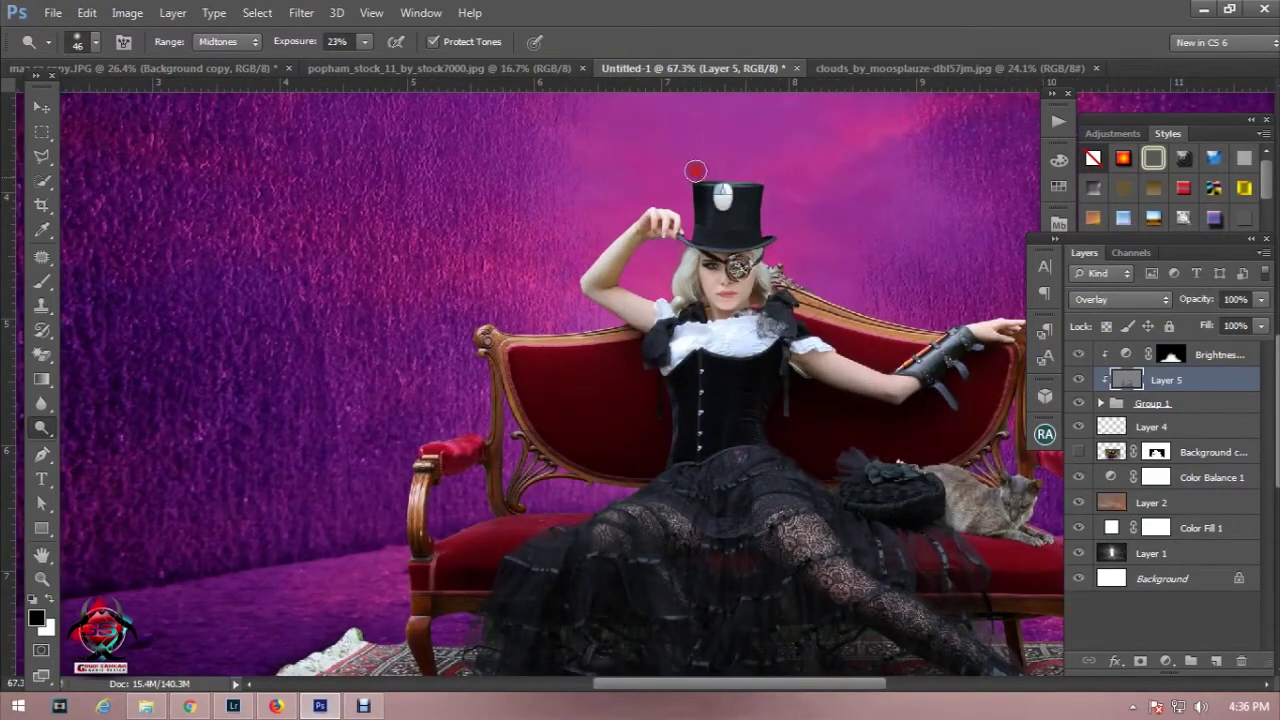
{"action": "left_click_drag", "start_coordinate": [699, 185], "coordinate": [686, 200]}
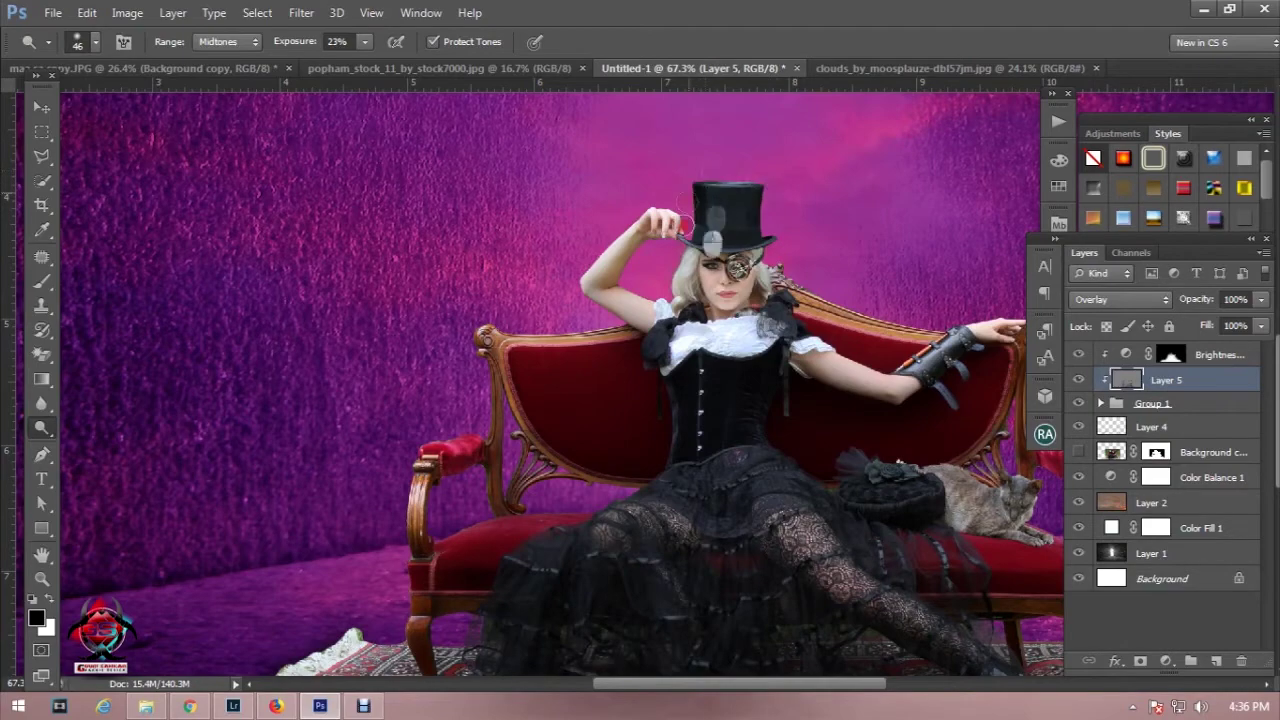
{"action": "scroll", "coordinate": [690, 300], "scroll_direction": "up", "scroll_amount": 2}
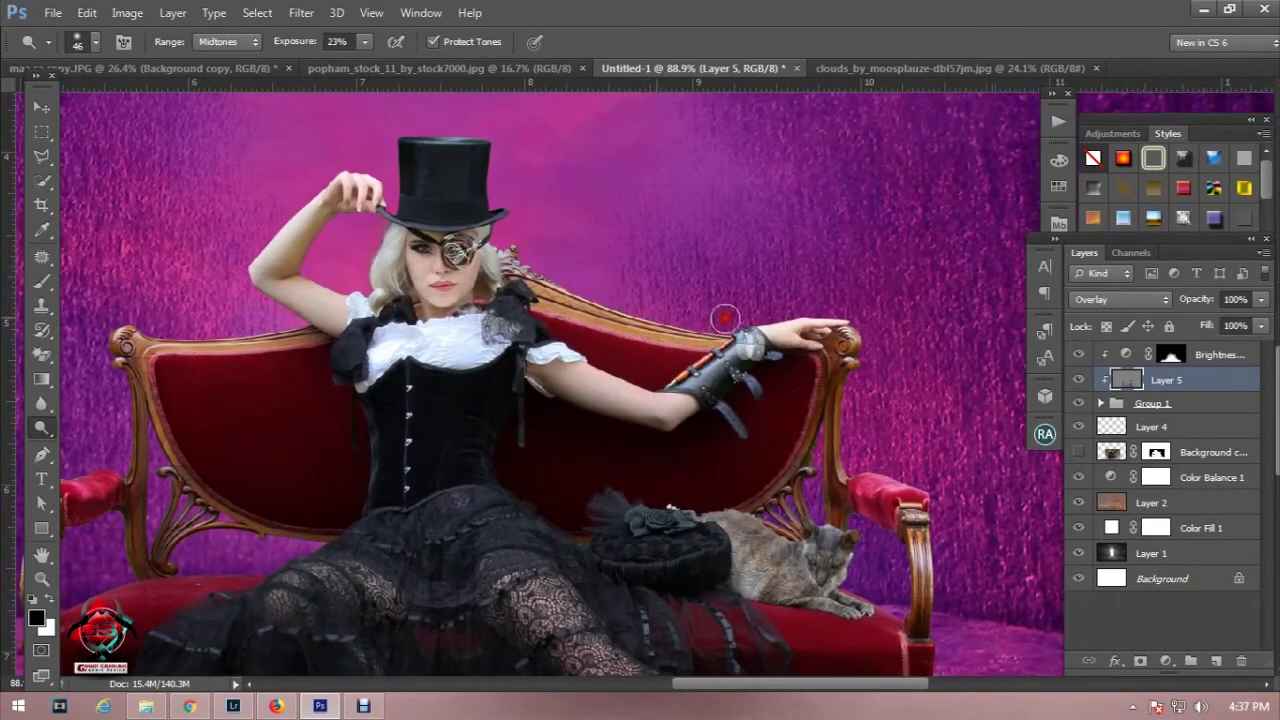
Step: Raise burn exposure to 86% and darken the sofa's right wooden edge
{"action": "left_click", "coordinate": [337, 41]}
{"action": "type", "text": "86"}
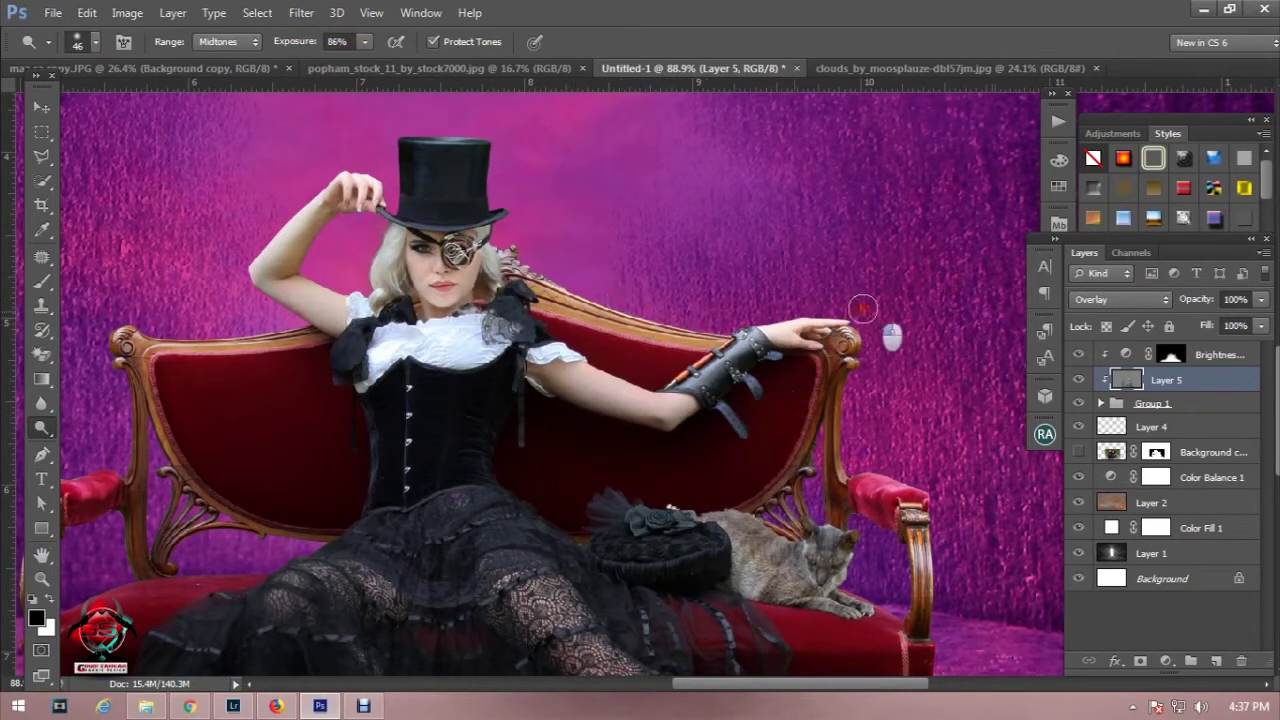
{"action": "left_click_drag", "start_coordinate": [870, 345], "coordinate": [884, 461]}
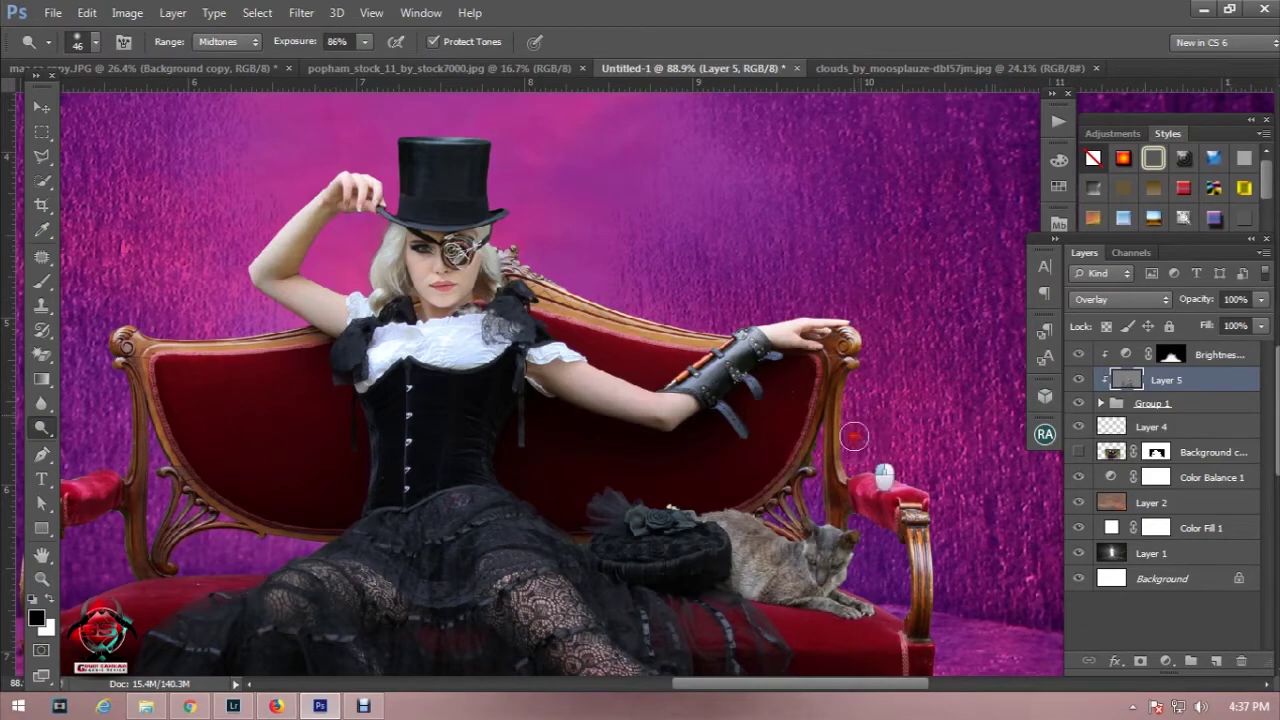
{"action": "left_click_drag", "start_coordinate": [940, 510], "coordinate": [893, 404]}
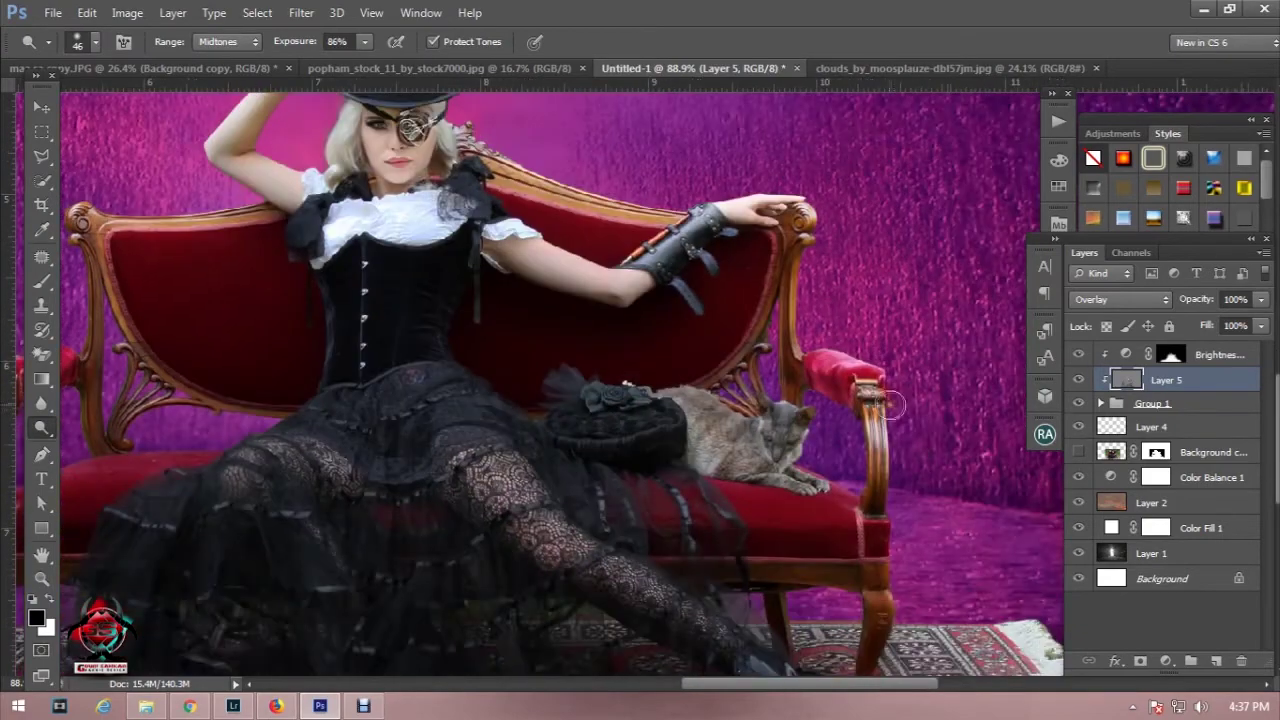
Step: Darken the carved wood of the sofa's left arm and front left leg
{"action": "scroll", "coordinate": [736, 430], "scroll_direction": "left", "scroll_amount": 3}
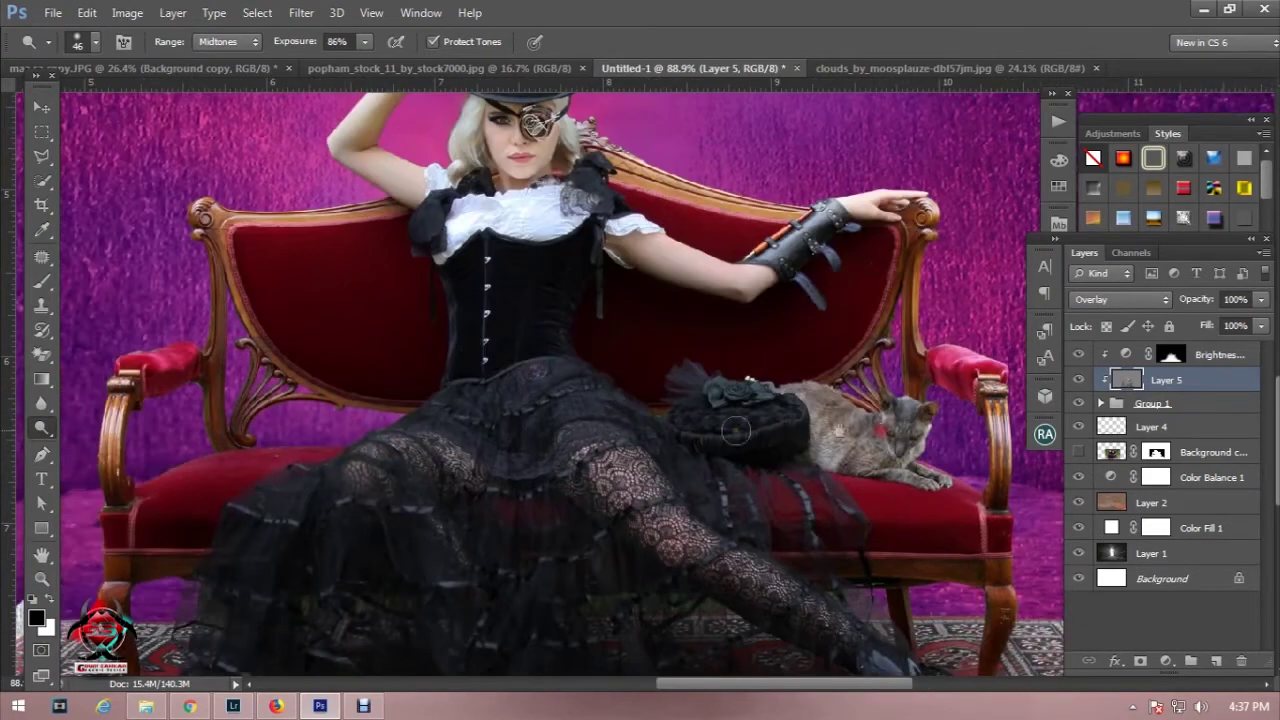
{"action": "mouse_move", "coordinate": [344, 414]}
{"action": "left_mouse_down"}
{"action": "mouse_move", "coordinate": [234, 381]}
{"action": "mouse_move", "coordinate": [288, 317]}
{"action": "left_mouse_up"}
{"action": "mouse_move", "coordinate": [187, 370]}
{"action": "left_mouse_down"}
{"action": "mouse_move", "coordinate": [187, 436]}
{"action": "mouse_move", "coordinate": [407, 387]}
{"action": "left_mouse_up"}
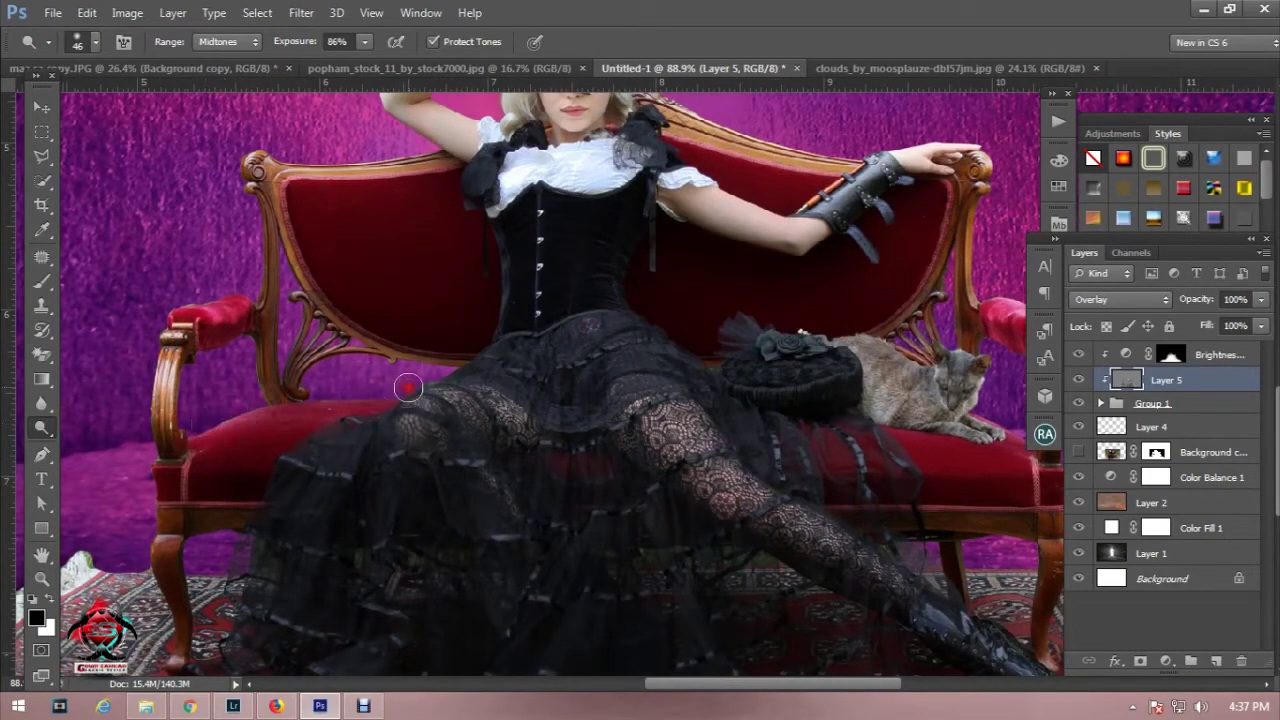
{"action": "left_click_drag", "start_coordinate": [176, 507], "coordinate": [170, 580]}
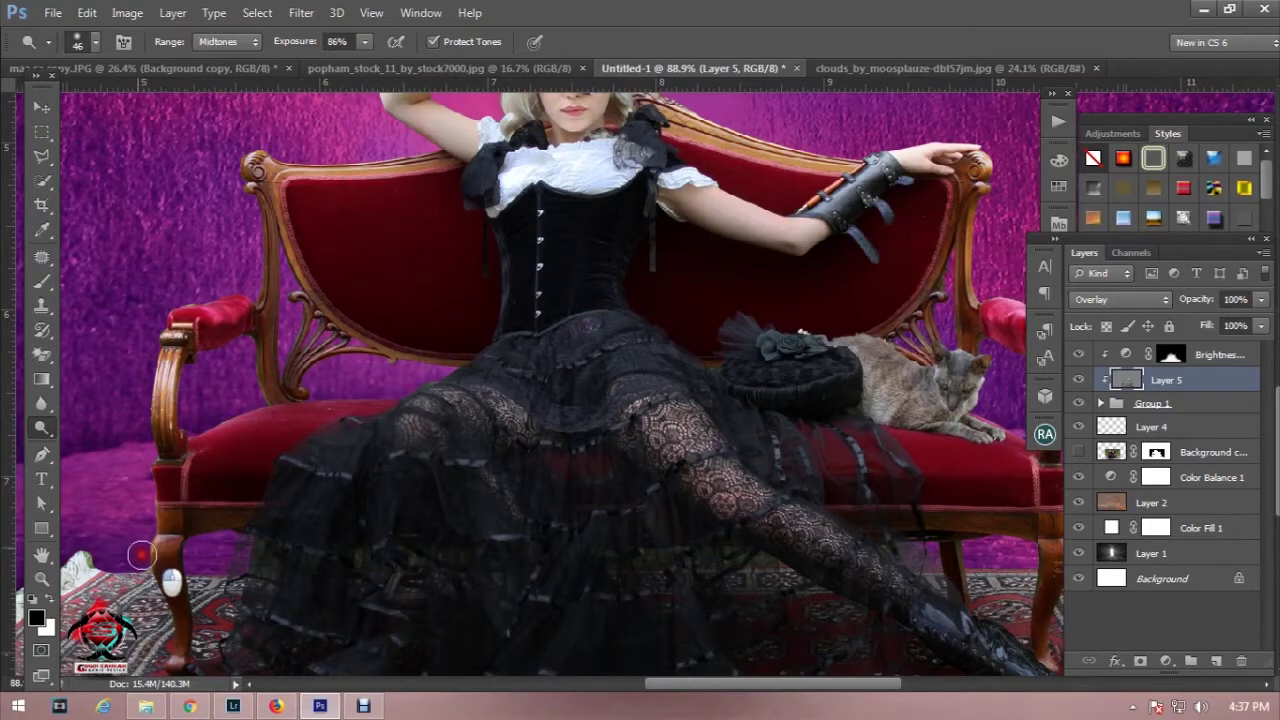
{"action": "left_click_drag", "start_coordinate": [571, 583], "coordinate": [476, 483]}
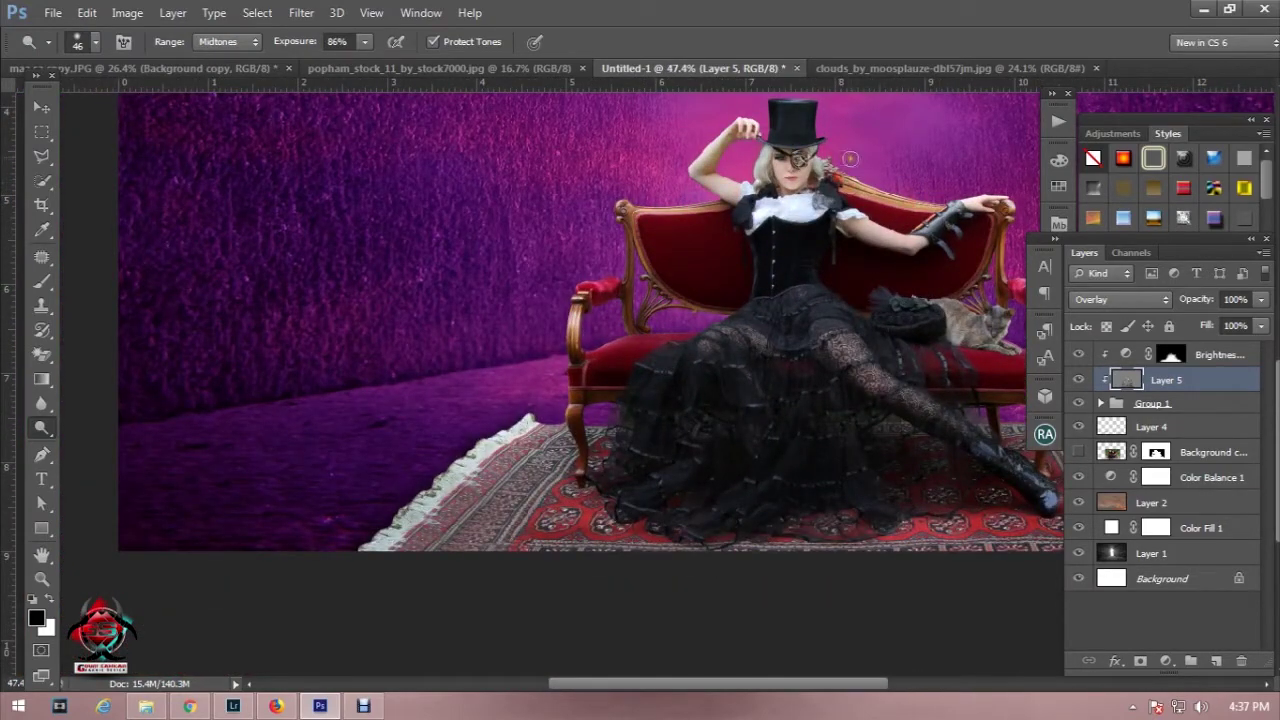
{"action": "scroll", "coordinate": [715, 140], "scroll_direction": "up", "scroll_amount": 2}
{"action": "scroll", "coordinate": [705, 190], "scroll_direction": "up", "scroll_amount": 1}
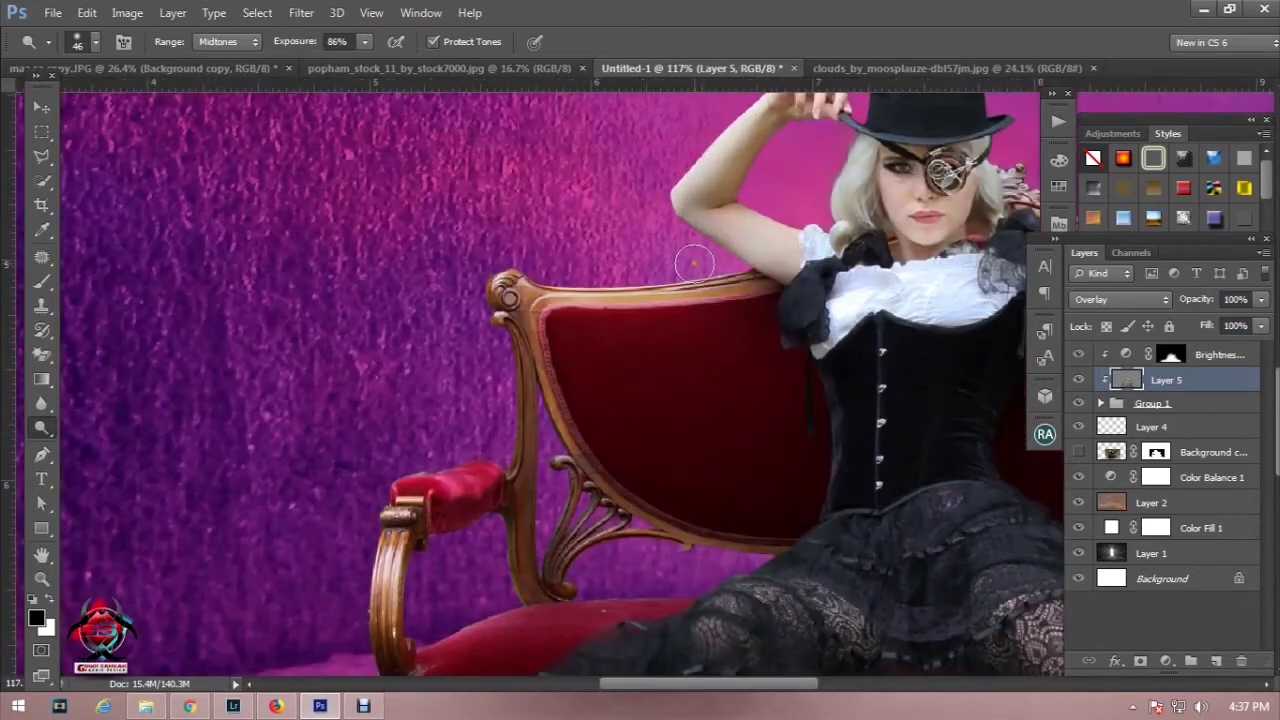
{"action": "scroll", "coordinate": [695, 240], "scroll_direction": "up", "scroll_amount": 1}
{"action": "left_click_drag", "start_coordinate": [690, 256], "coordinate": [570, 436]}
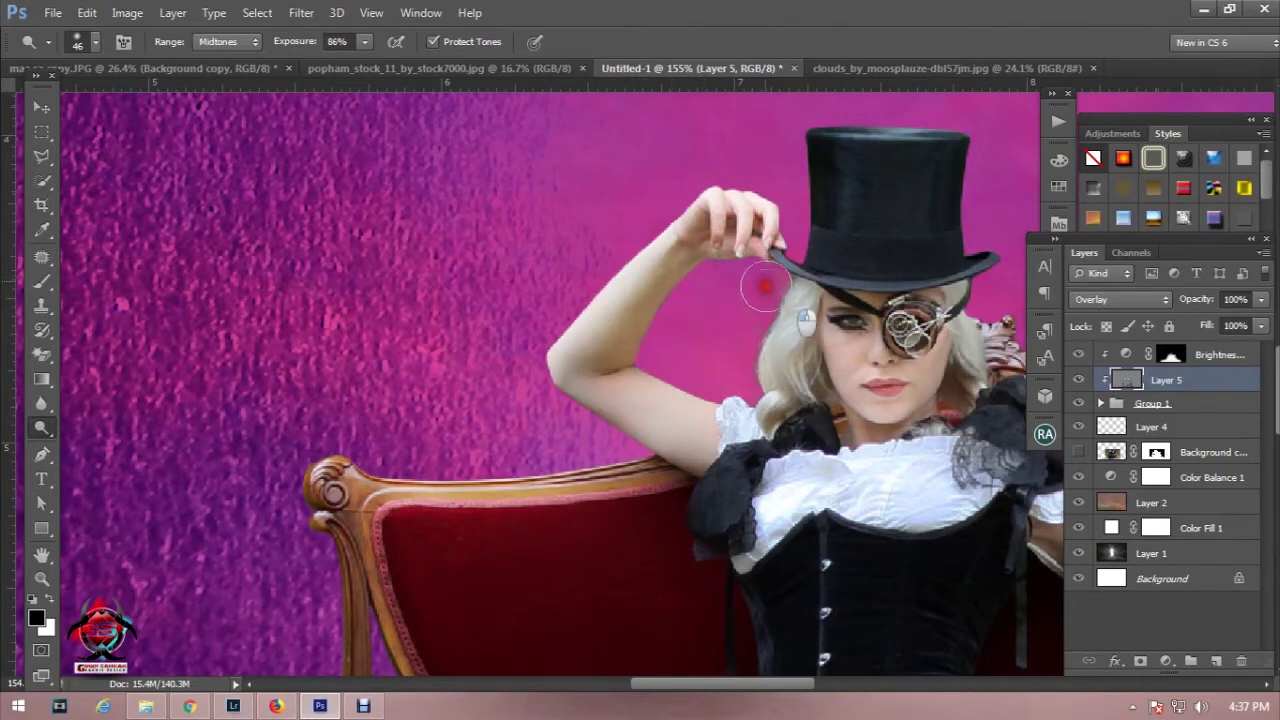
{"action": "scroll", "coordinate": [785, 367], "scroll_direction": "down", "scroll_amount": 1}
{"action": "scroll", "coordinate": [785, 367], "scroll_direction": "down", "scroll_amount": 2}
{"action": "scroll", "coordinate": [740, 410], "scroll_direction": "down", "scroll_amount": 3}
{"action": "scroll", "coordinate": [661, 477], "scroll_direction": "down", "scroll_amount": 2}
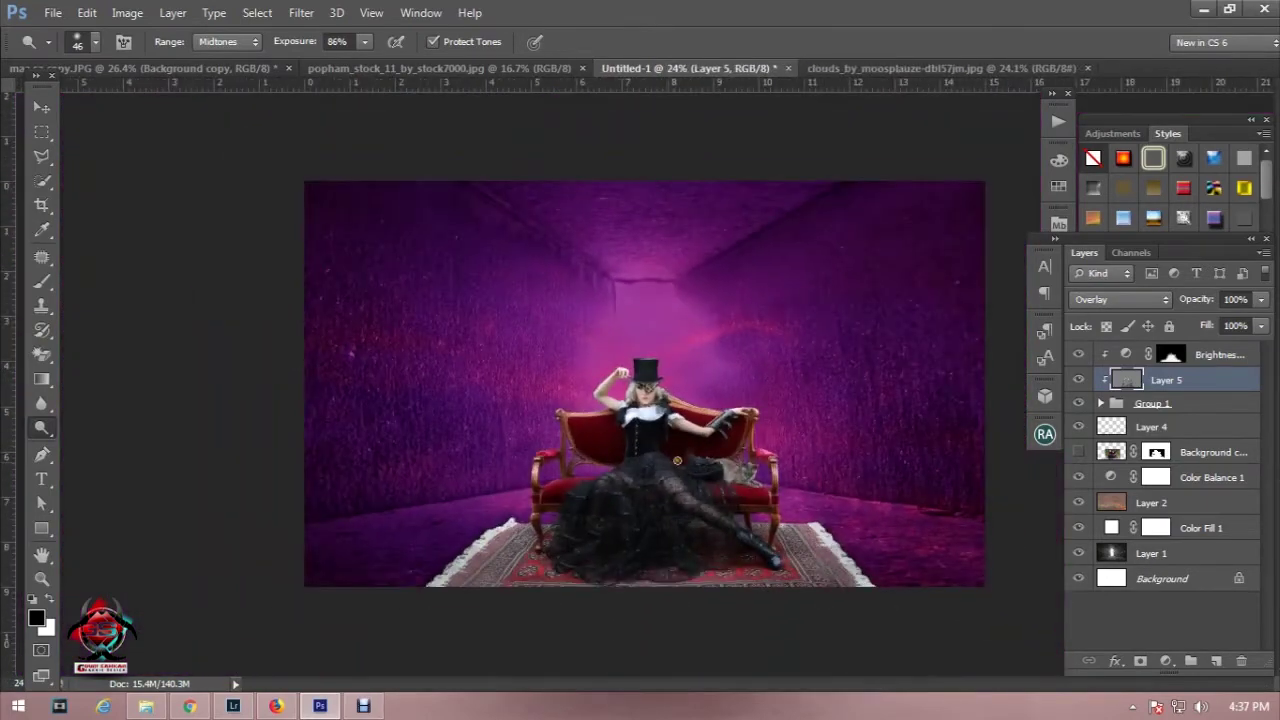
{"action": "scroll", "coordinate": [661, 477], "scroll_direction": "up", "scroll_amount": 1}
{"action": "scroll", "coordinate": [661, 477], "scroll_direction": "up", "scroll_amount": 1}
Step: Switch to the Dodge tool with a 39 px brush
{"action": "right_click", "coordinate": [47, 432]}
{"action": "left_click", "coordinate": [100, 471]}
{"action": "right_click", "coordinate": [708, 344]}
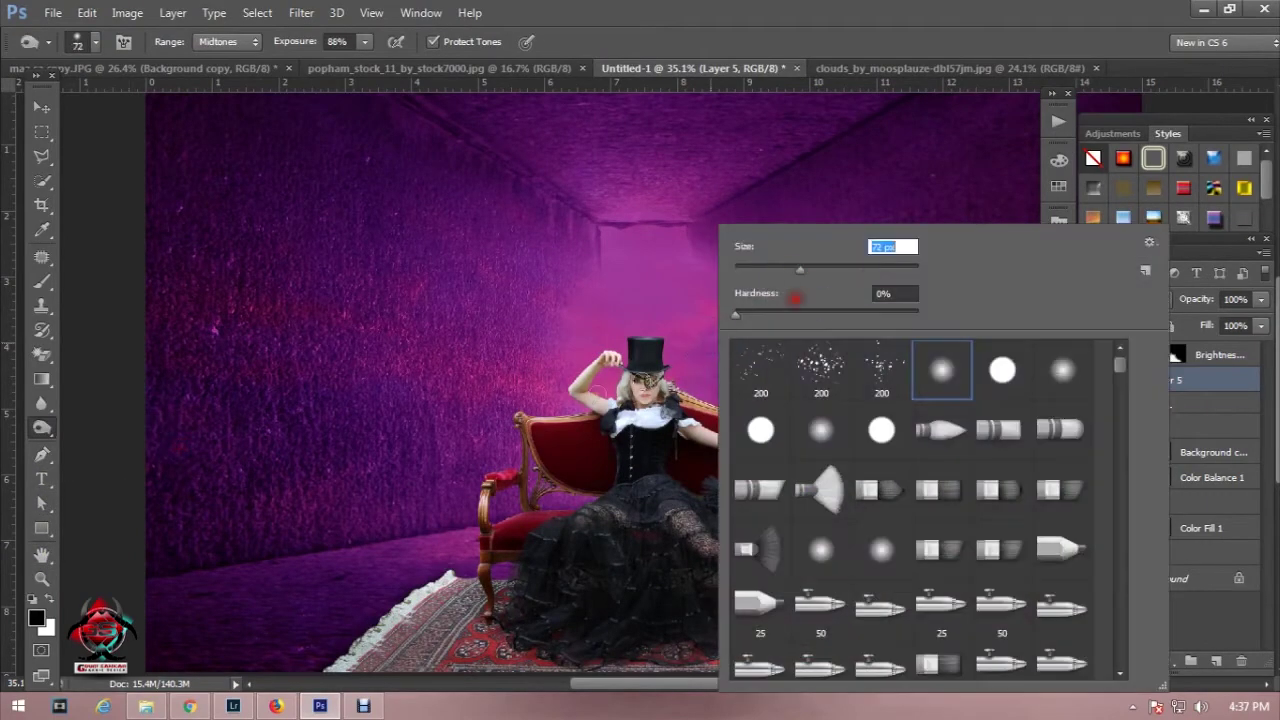
{"action": "key", "text": "Escape"}
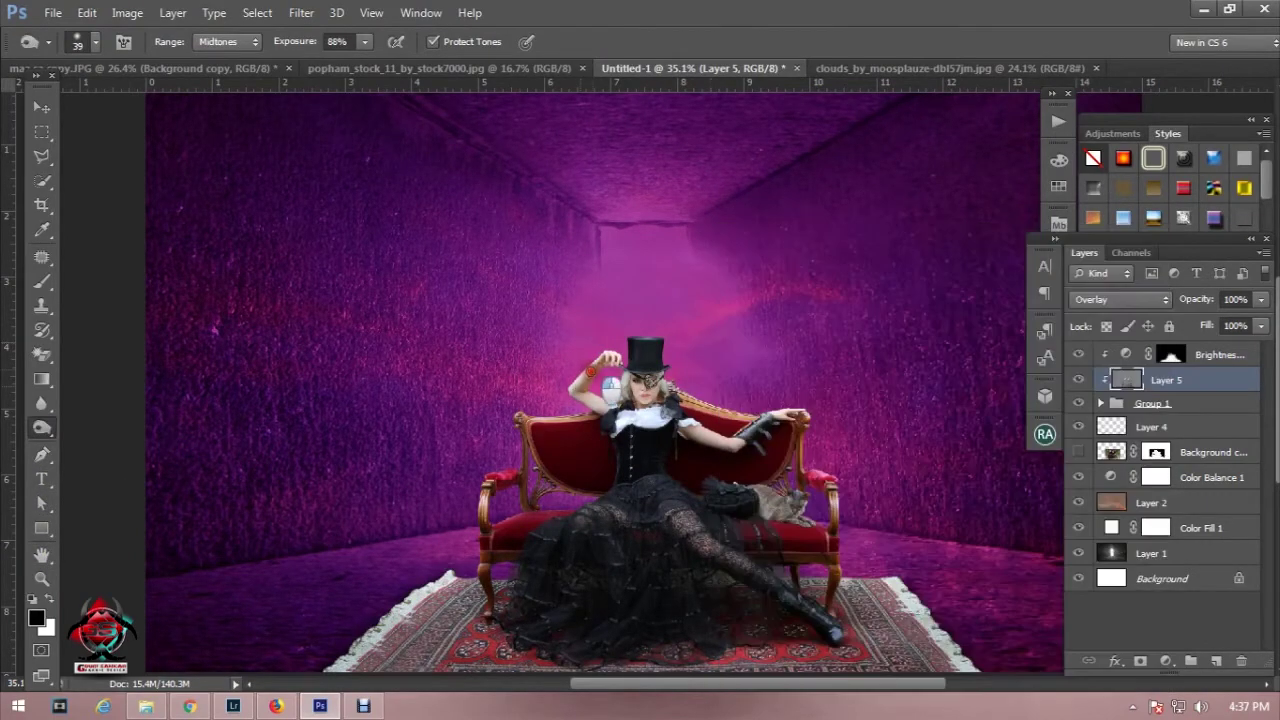
{"action": "scroll", "coordinate": [582, 390], "scroll_direction": "up", "scroll_amount": 3}
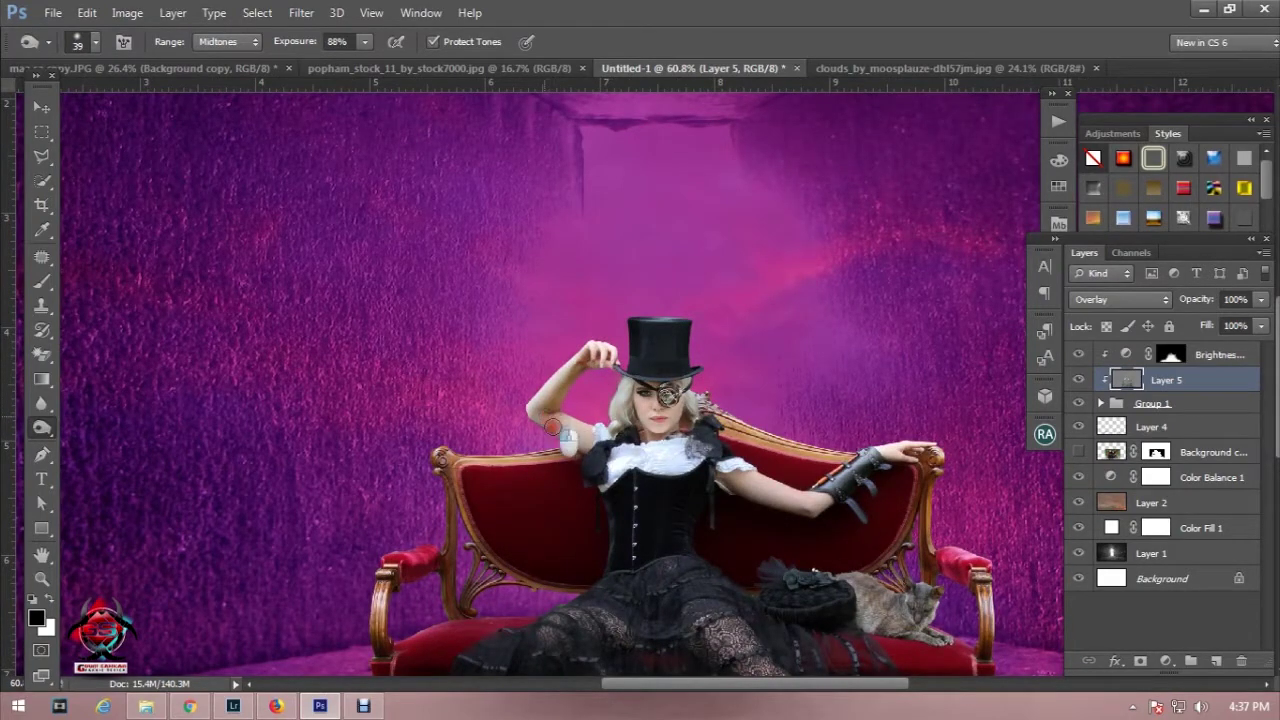
Step: Dodge the woman's raised arm, bracer, hand, waist and stretched leg
{"action": "left_click_drag", "start_coordinate": [594, 448], "coordinate": [538, 410]}
{"action": "left_click_drag", "start_coordinate": [795, 512], "coordinate": [827, 512]}
{"action": "left_click_drag", "start_coordinate": [909, 464], "coordinate": [937, 486]}
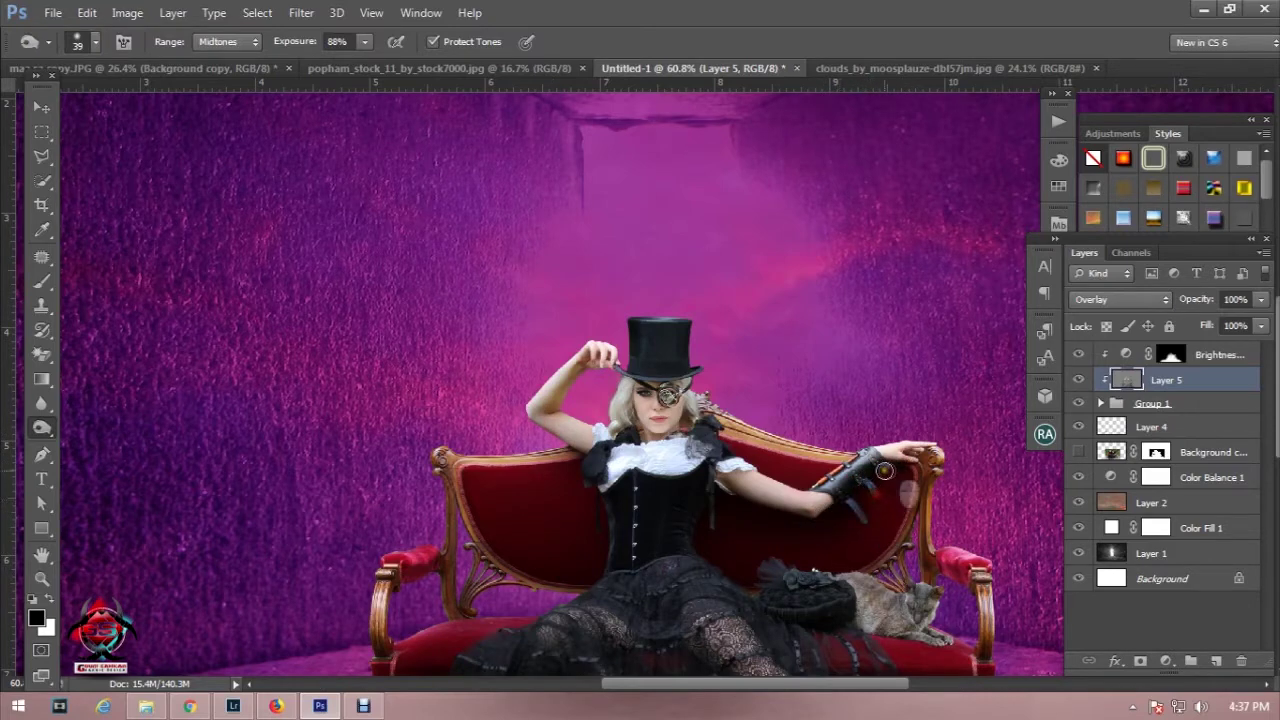
{"action": "left_click_drag", "start_coordinate": [755, 496], "coordinate": [694, 568]}
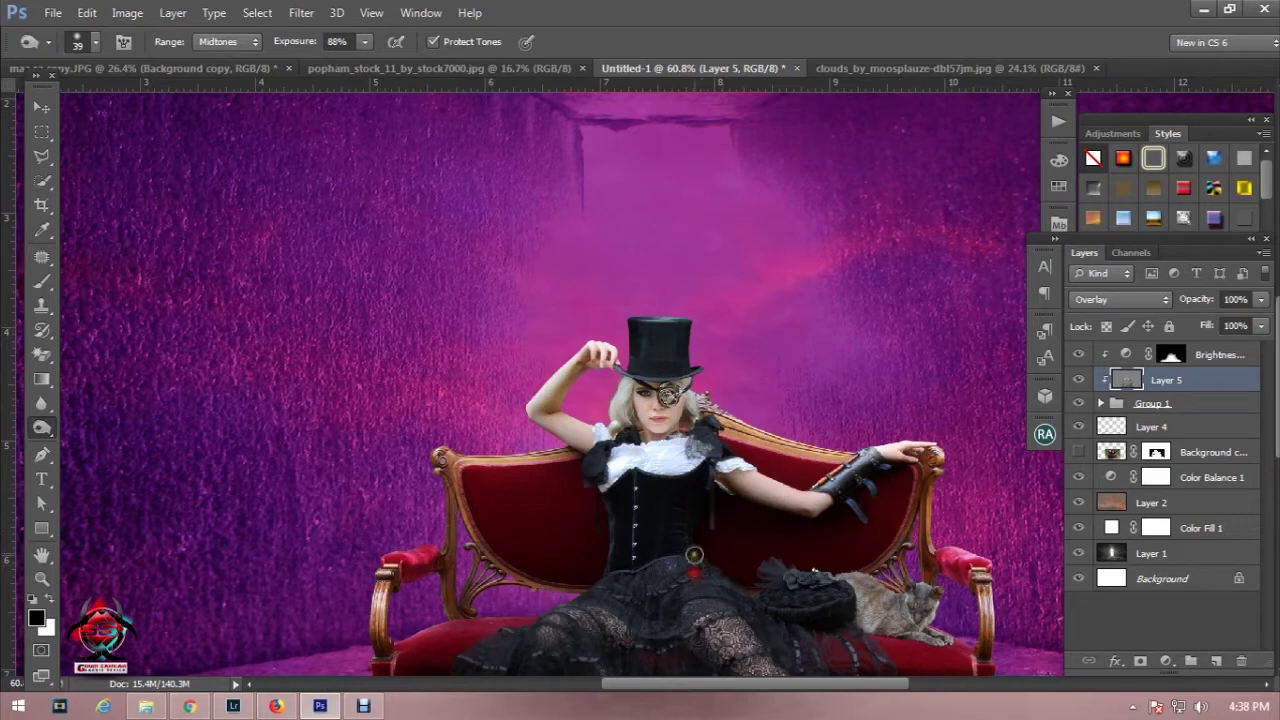
{"action": "scroll", "coordinate": [730, 588], "scroll_direction": "down", "scroll_amount": 2}
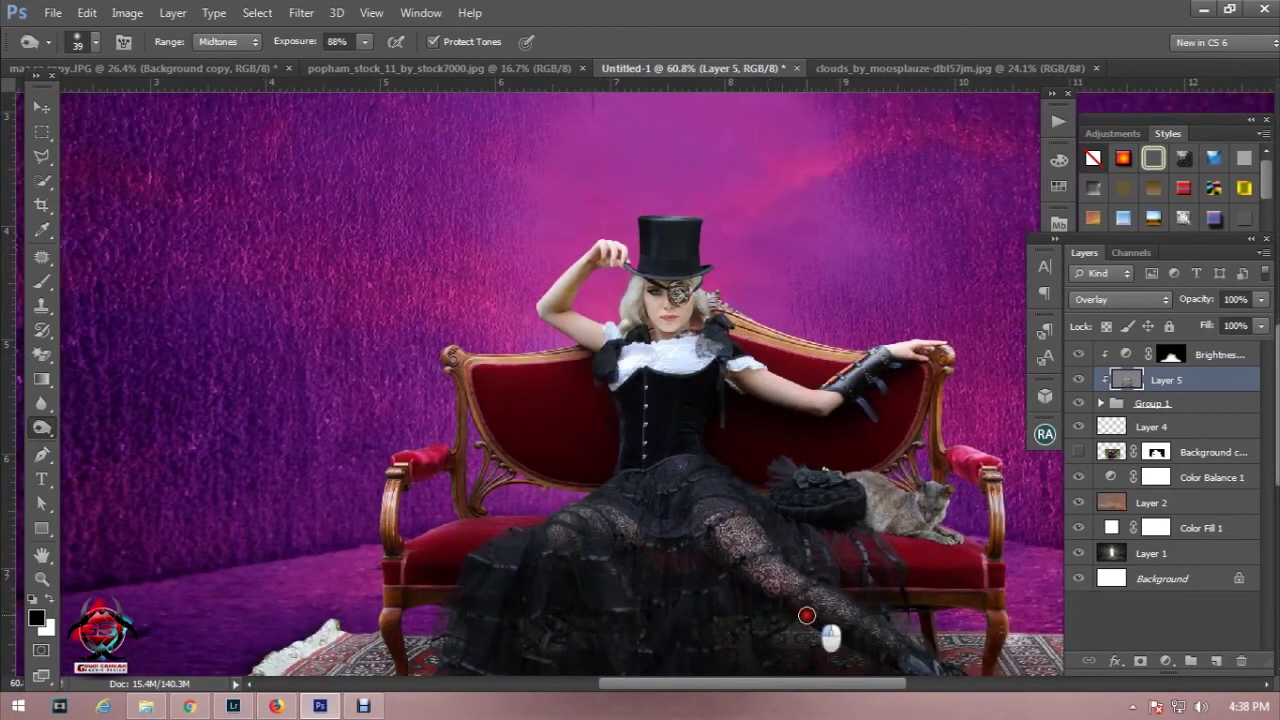
{"action": "mouse_move", "coordinate": [765, 537]}
{"action": "left_mouse_down"}
{"action": "mouse_move", "coordinate": [834, 589]}
{"action": "mouse_move", "coordinate": [912, 546]}
{"action": "left_mouse_up"}
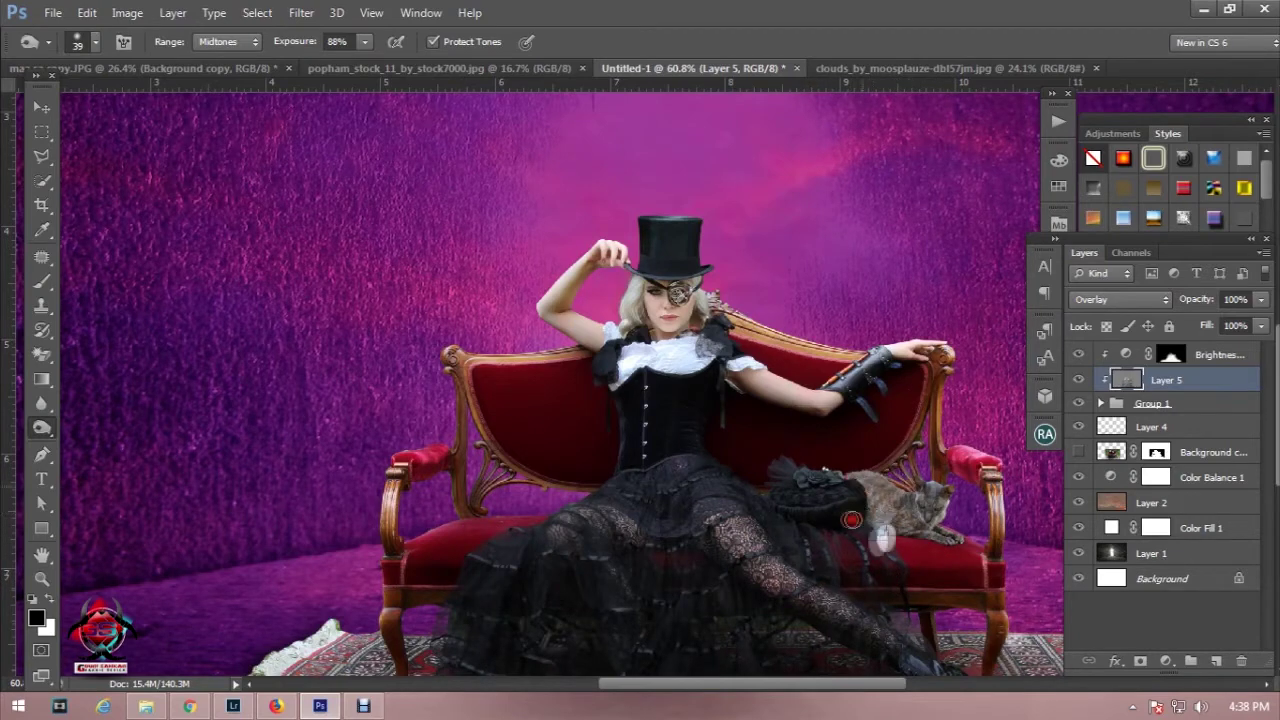
{"action": "left_click_drag", "start_coordinate": [788, 497], "coordinate": [749, 504]}
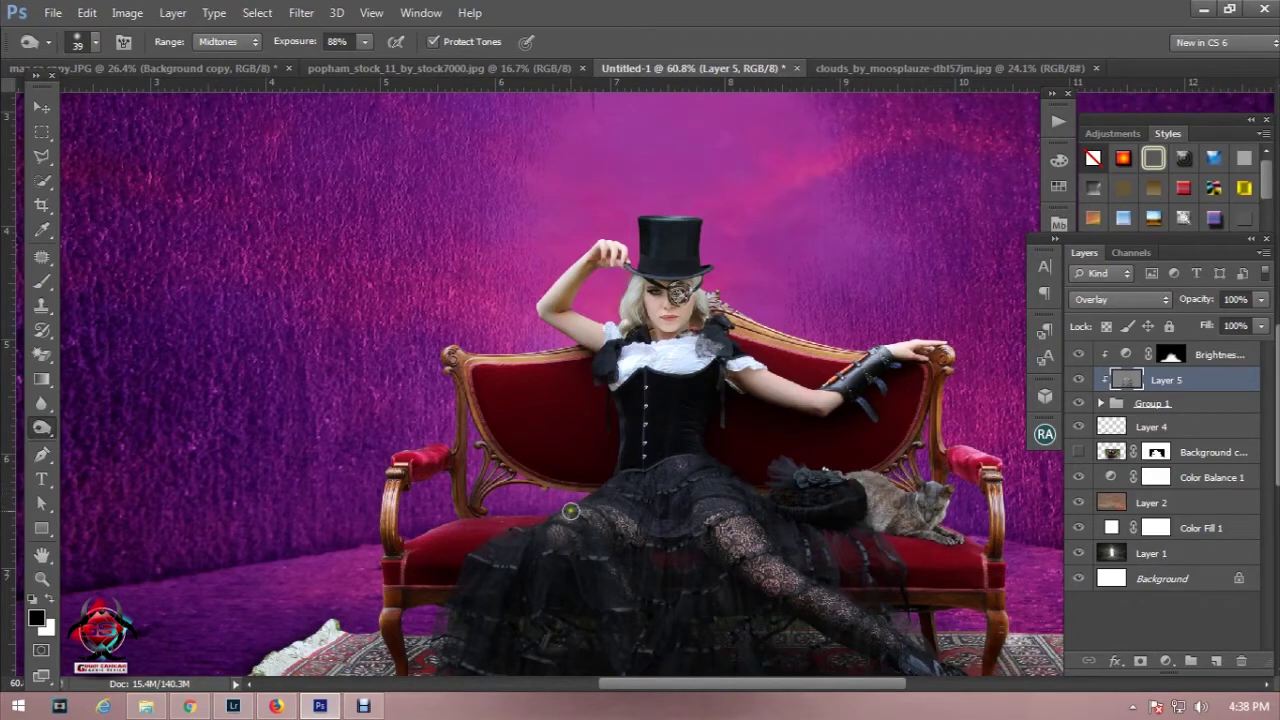
Step: Lighten the folds across the black skirt, including its lower folds
{"action": "scroll", "coordinate": [579, 569], "scroll_direction": "down", "scroll_amount": 3}
{"action": "left_click_drag", "start_coordinate": [534, 517], "coordinate": [566, 534]}
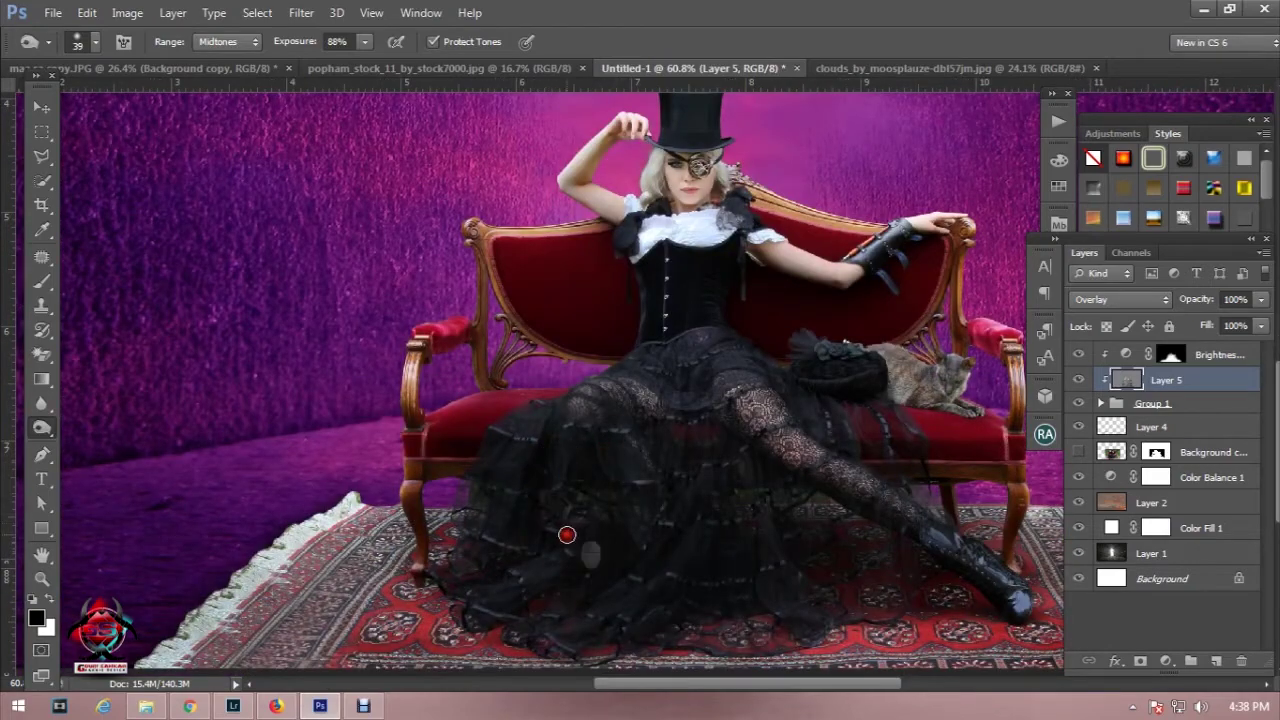
{"action": "left_click_drag", "start_coordinate": [508, 567], "coordinate": [585, 604]}
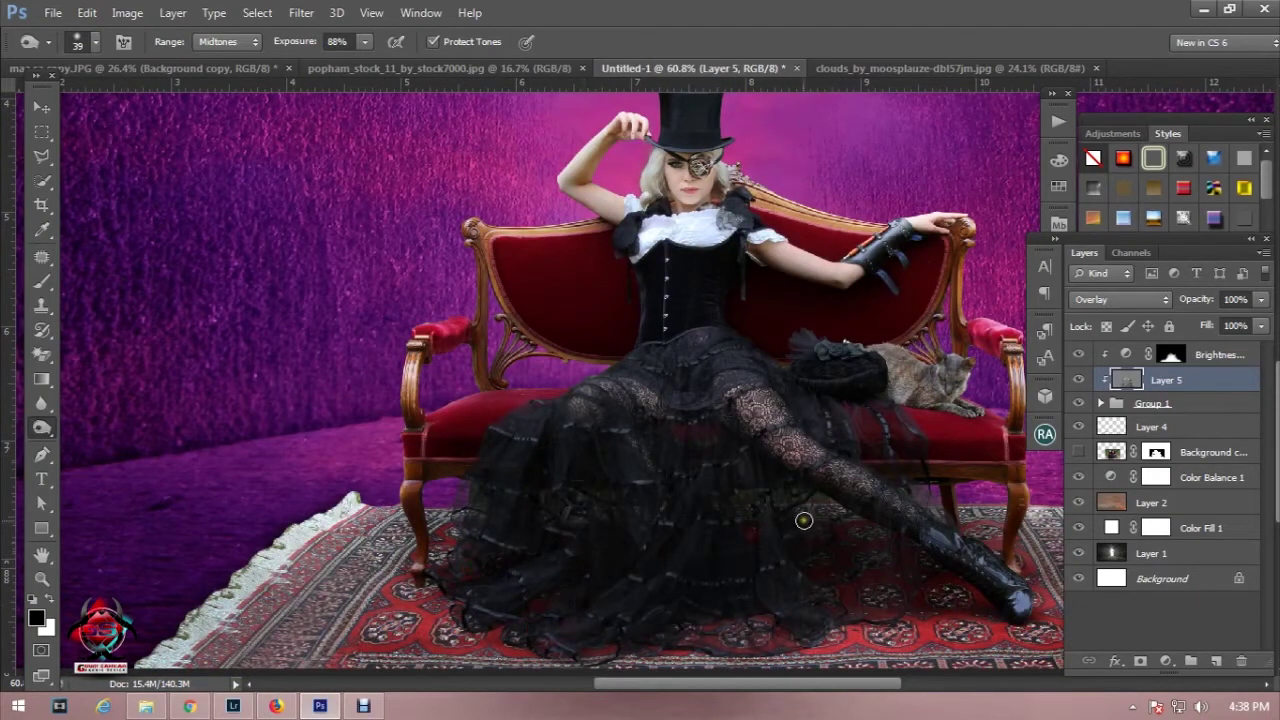
{"action": "scroll", "coordinate": [804, 520], "scroll_direction": "down", "scroll_amount": 2}
{"action": "scroll", "coordinate": [776, 522], "scroll_direction": "down", "scroll_amount": 2}
{"action": "scroll", "coordinate": [748, 524], "scroll_direction": "down", "scroll_amount": 2}
{"action": "scroll", "coordinate": [693, 528], "scroll_direction": "down", "scroll_amount": 1}
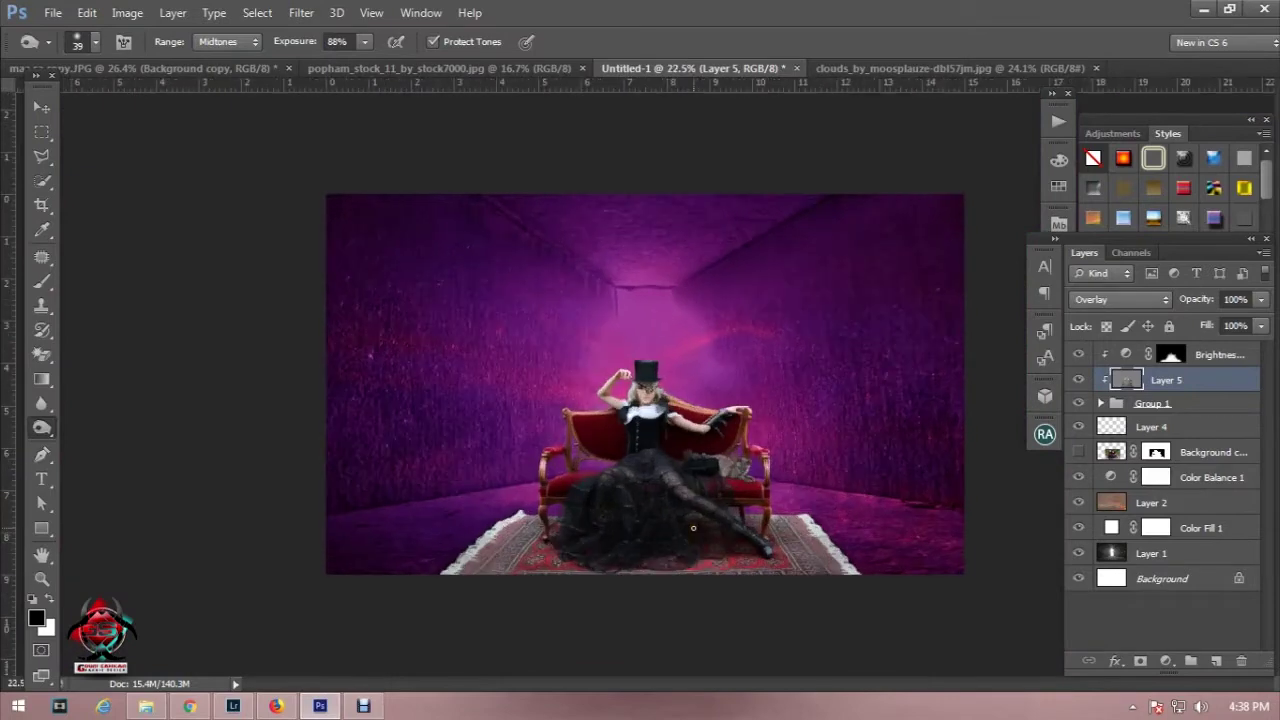
{"action": "scroll", "coordinate": [690, 531], "scroll_direction": "up", "scroll_amount": 1}
{"action": "scroll", "coordinate": [600, 480], "scroll_direction": "up", "scroll_amount": 1}
{"action": "scroll", "coordinate": [458, 422], "scroll_direction": "up", "scroll_amount": 1}
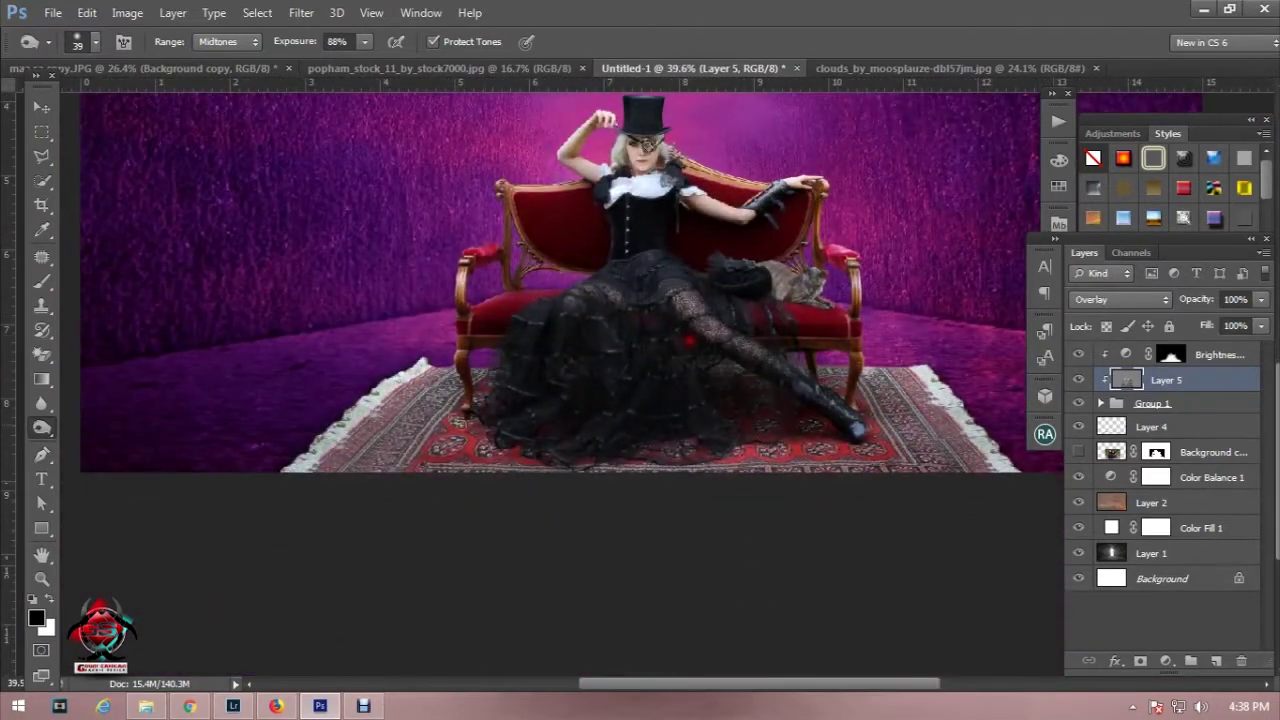
Step: Enlarge the dodge brush to 110 px and lighten the rug's front edge
{"action": "right_click", "coordinate": [529, 350]}
{"action": "type", "text": "110"}
{"action": "left_click", "coordinate": [286, 491]}
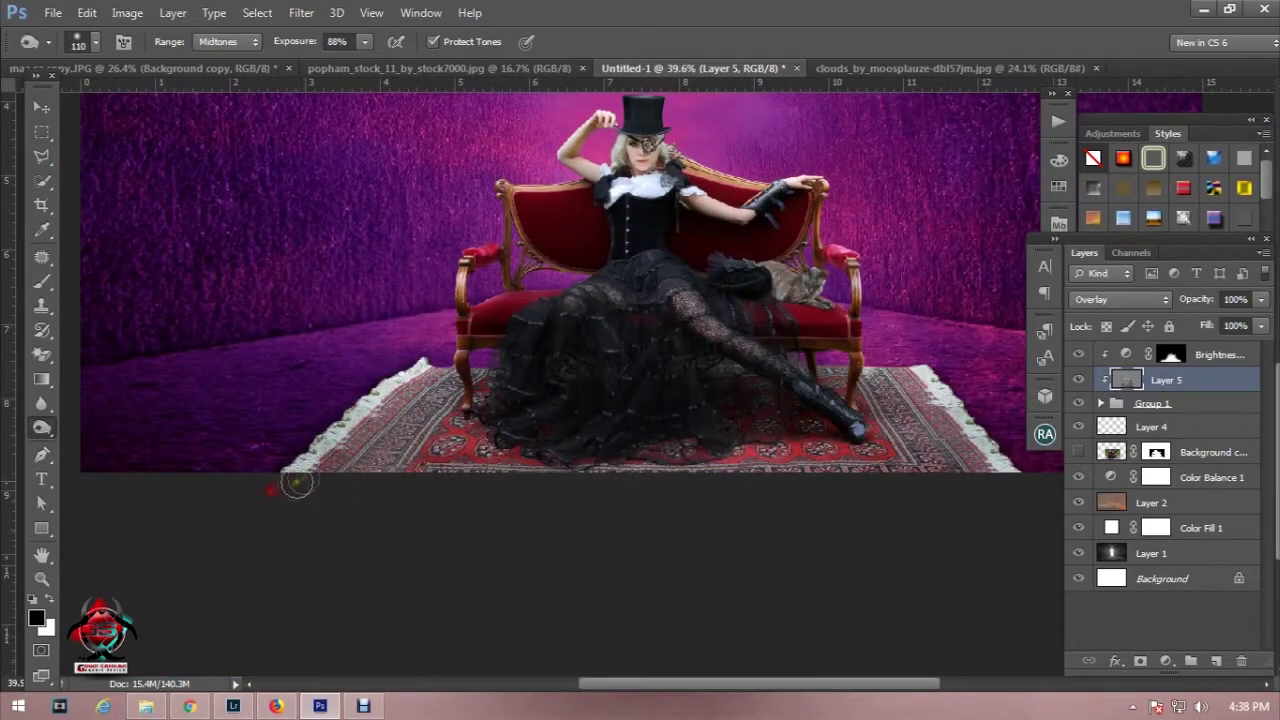
{"action": "left_click_drag", "start_coordinate": [414, 464], "coordinate": [370, 503]}
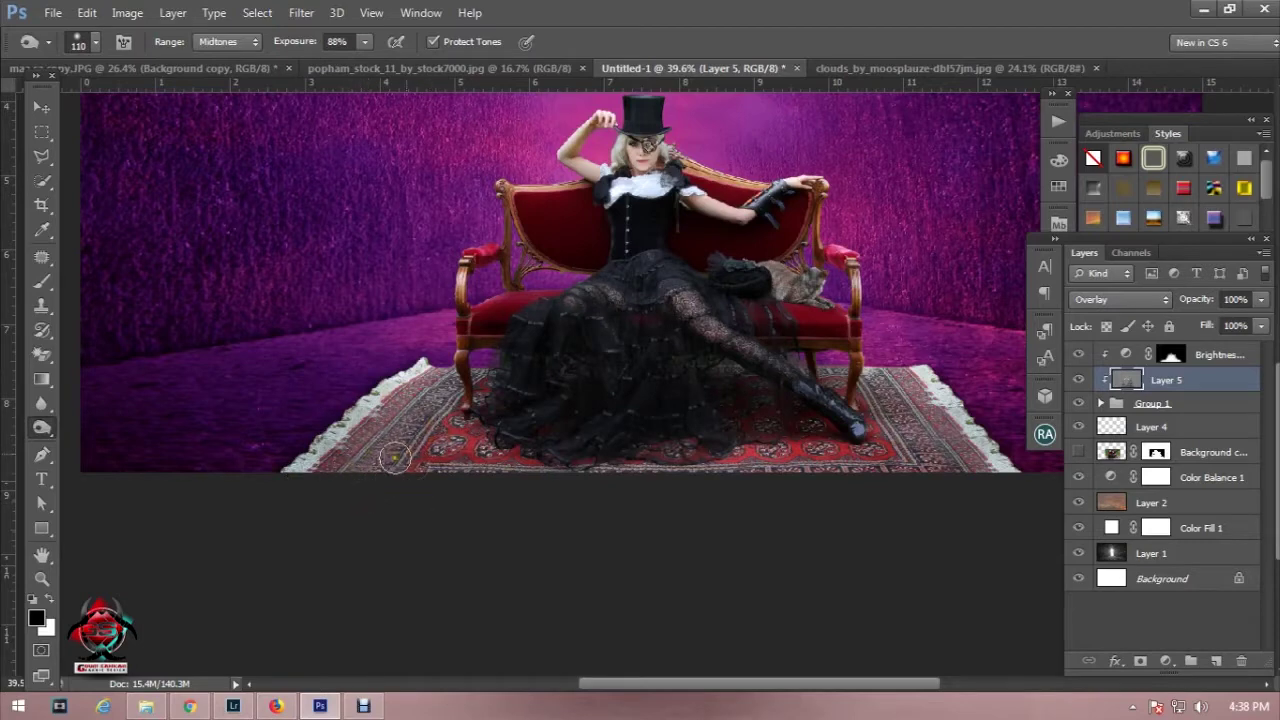
Step: At 47% exposure, dodge the rug's bottom edge from its right end to the left chair leg
{"action": "left_click_drag", "start_coordinate": [300, 41], "coordinate": [256, 41]}
{"action": "left_click_drag", "start_coordinate": [943, 514], "coordinate": [1019, 491]}
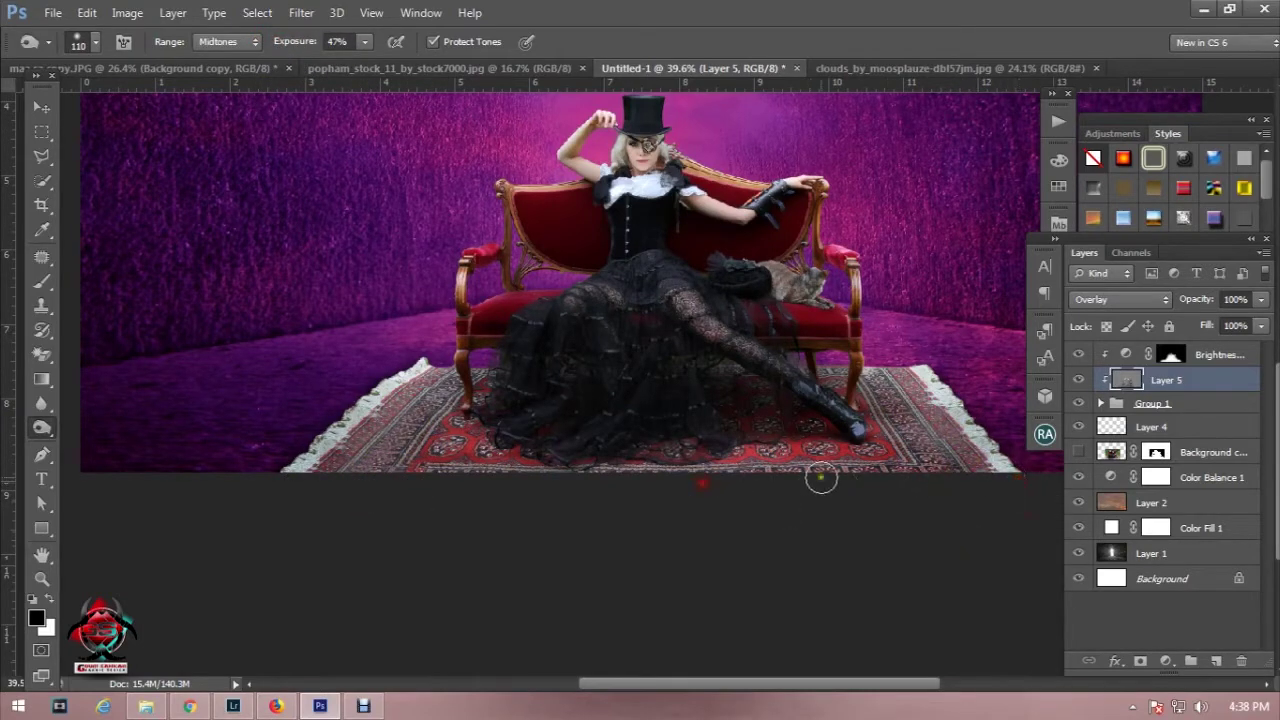
{"action": "left_click_drag", "start_coordinate": [815, 487], "coordinate": [760, 453]}
{"action": "left_click_drag", "start_coordinate": [829, 474], "coordinate": [478, 420]}
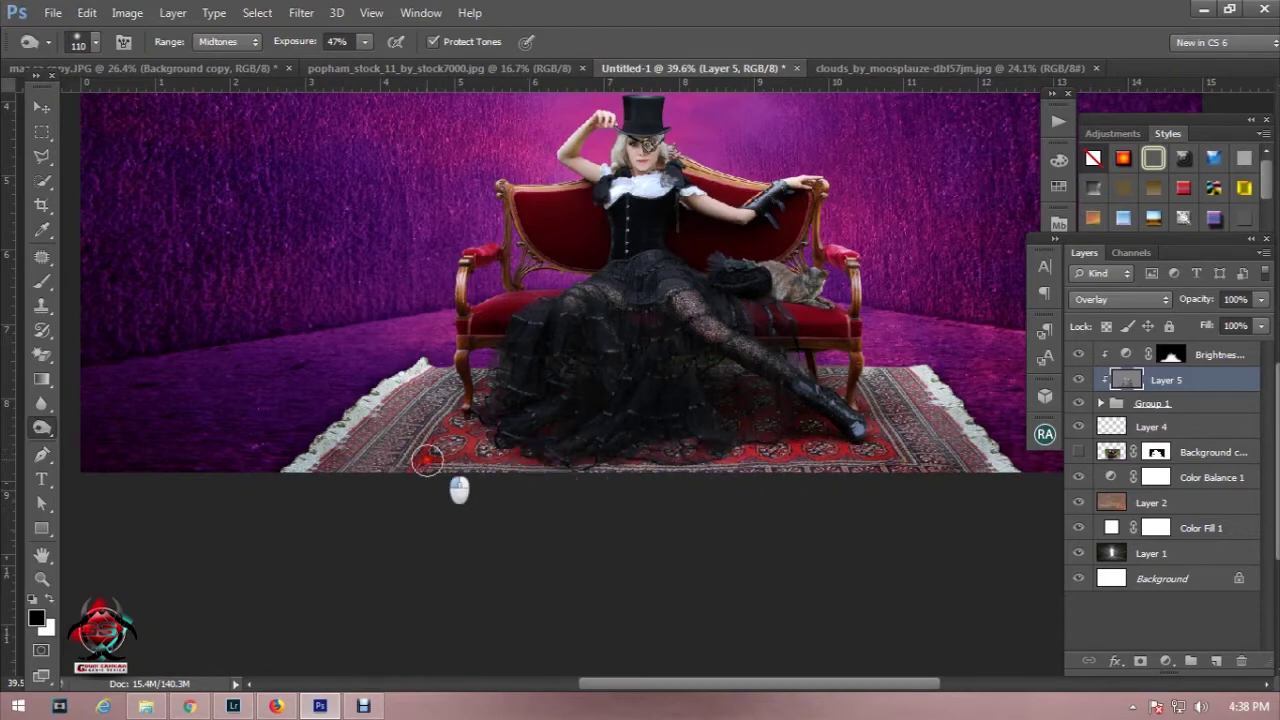
{"action": "scroll", "coordinate": [601, 484], "scroll_direction": "down", "scroll_amount": 3}
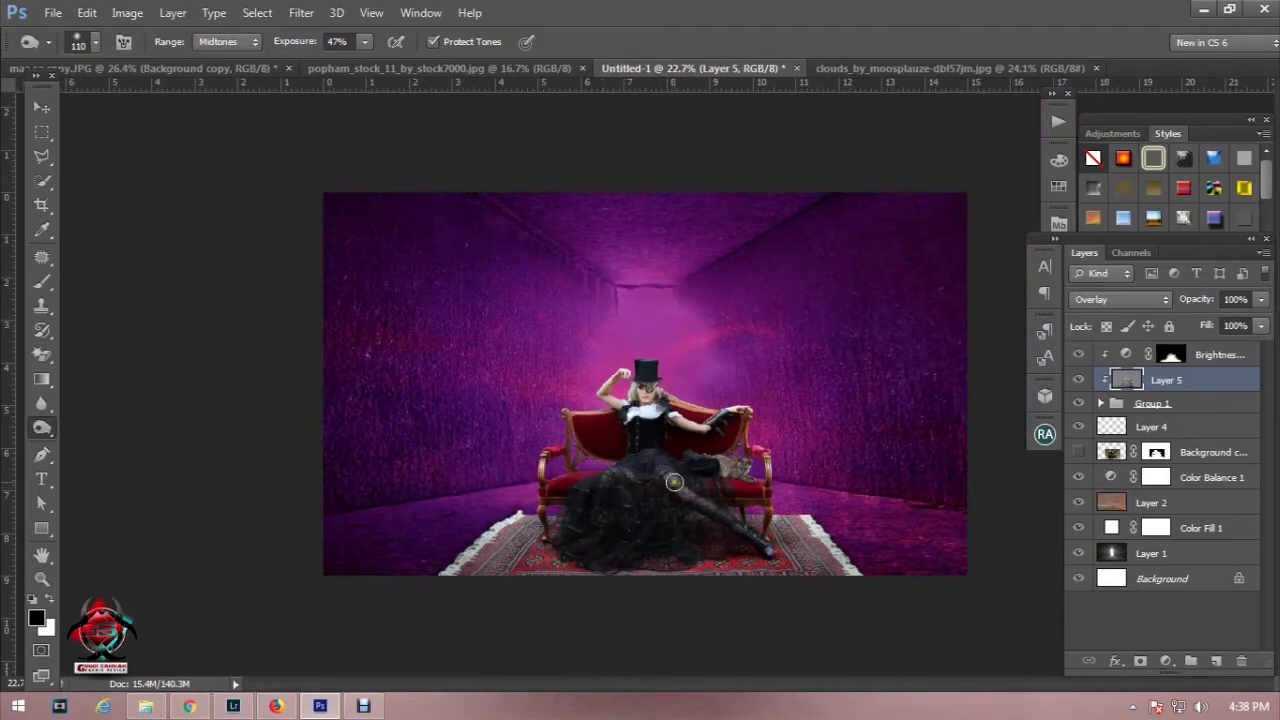
{"action": "scroll", "coordinate": [674, 482], "scroll_direction": "up", "scroll_amount": 1}
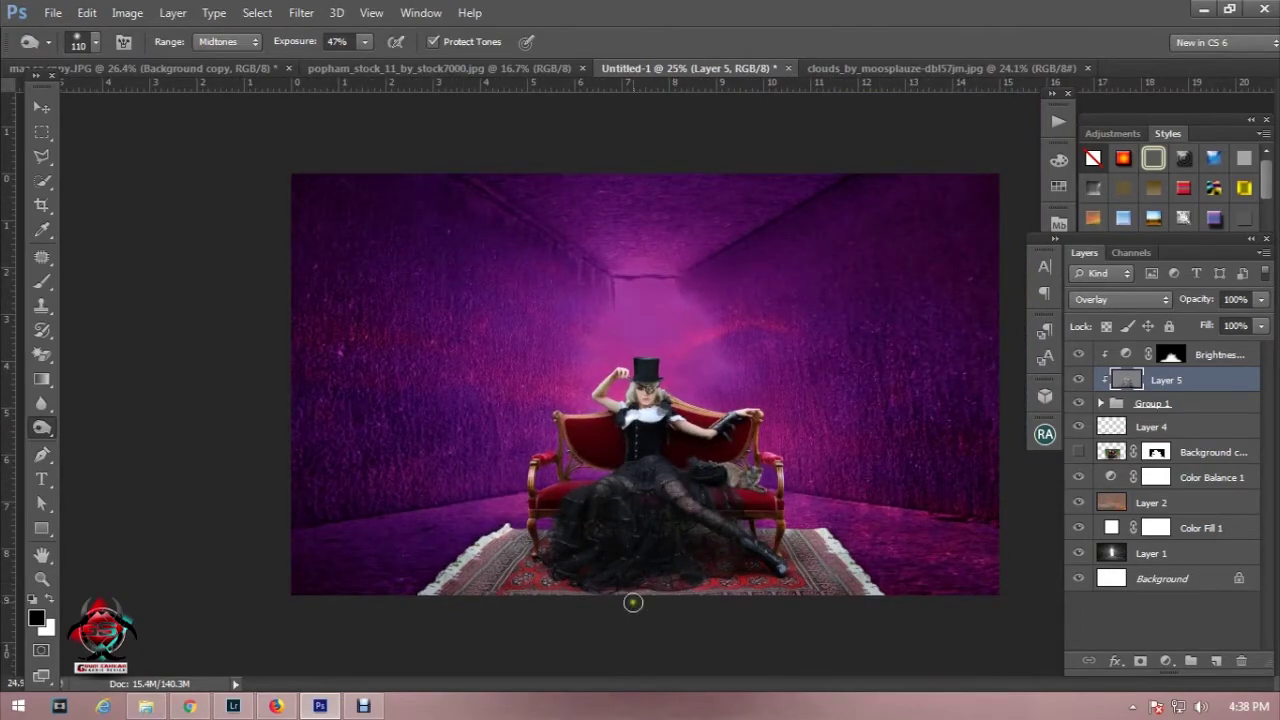
{"action": "scroll", "coordinate": [633, 603], "scroll_direction": "up", "scroll_amount": 1}
{"action": "scroll", "coordinate": [651, 585], "scroll_direction": "up", "scroll_amount": 2}
{"action": "scroll", "coordinate": [651, 577], "scroll_direction": "up", "scroll_amount": 3}
{"action": "scroll", "coordinate": [671, 591], "scroll_direction": "up", "scroll_amount": 2}
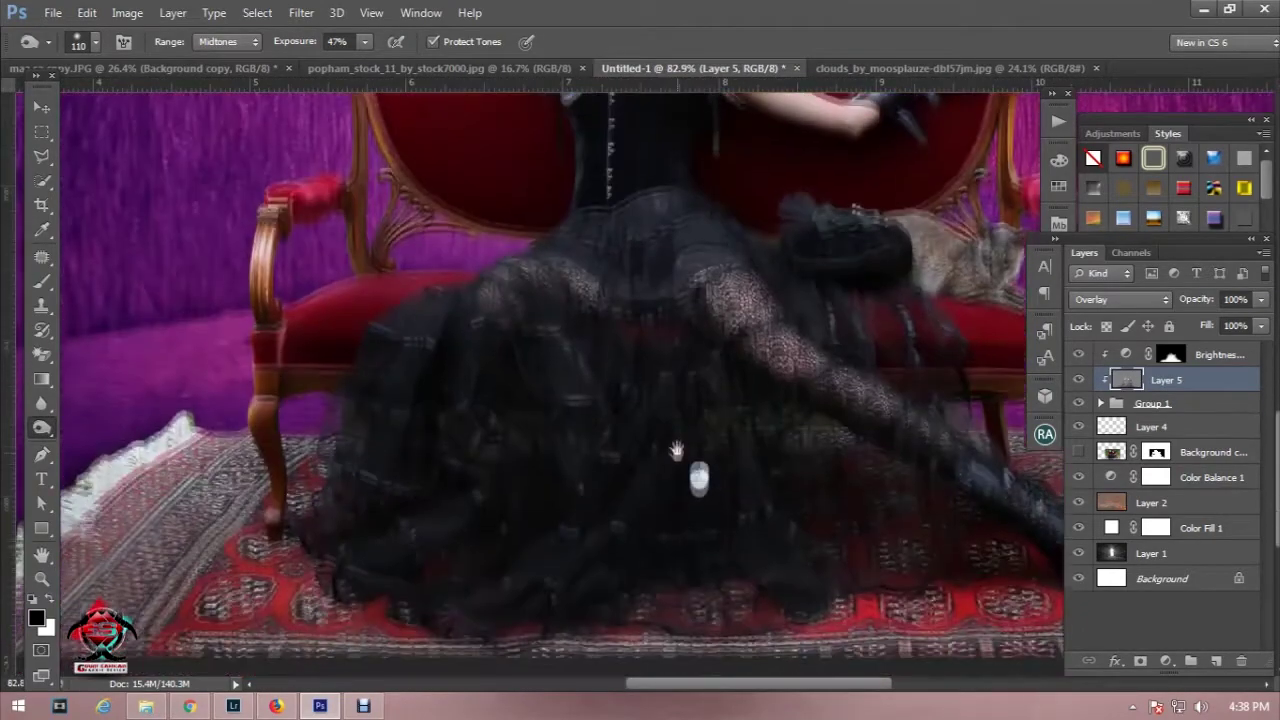
{"action": "left_click_drag", "start_coordinate": [676, 455], "coordinate": [632, 445]}
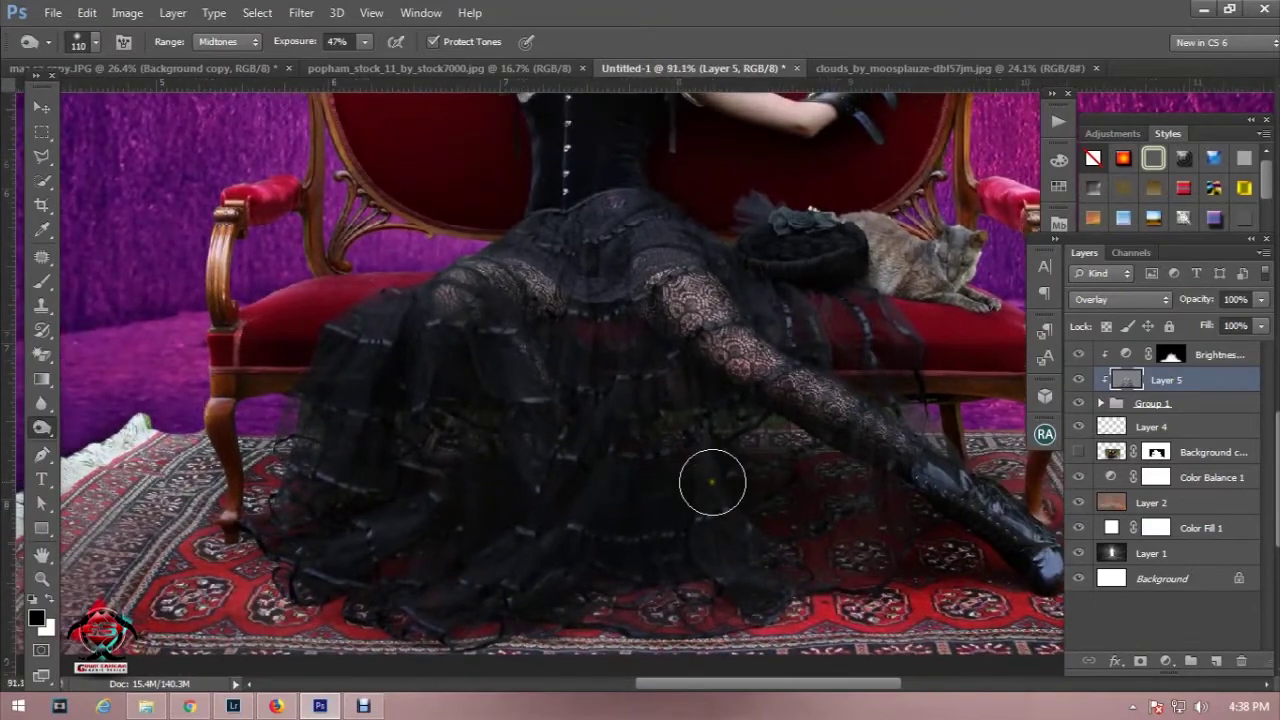
{"action": "scroll", "coordinate": [712, 483], "scroll_direction": "up", "scroll_amount": 1}
Step: Add a layer mask to Group 1 and ready the Brush with black
{"action": "left_click", "coordinate": [1191, 405]}
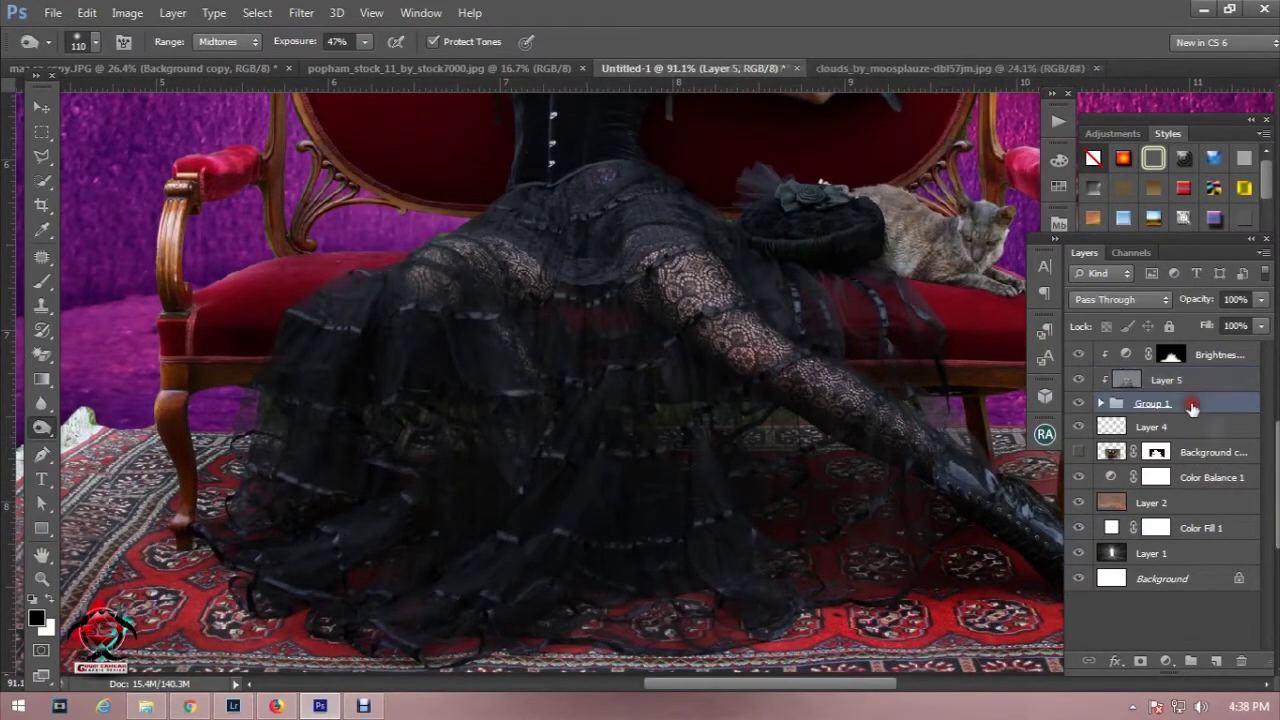
{"action": "left_click", "coordinate": [1139, 661]}
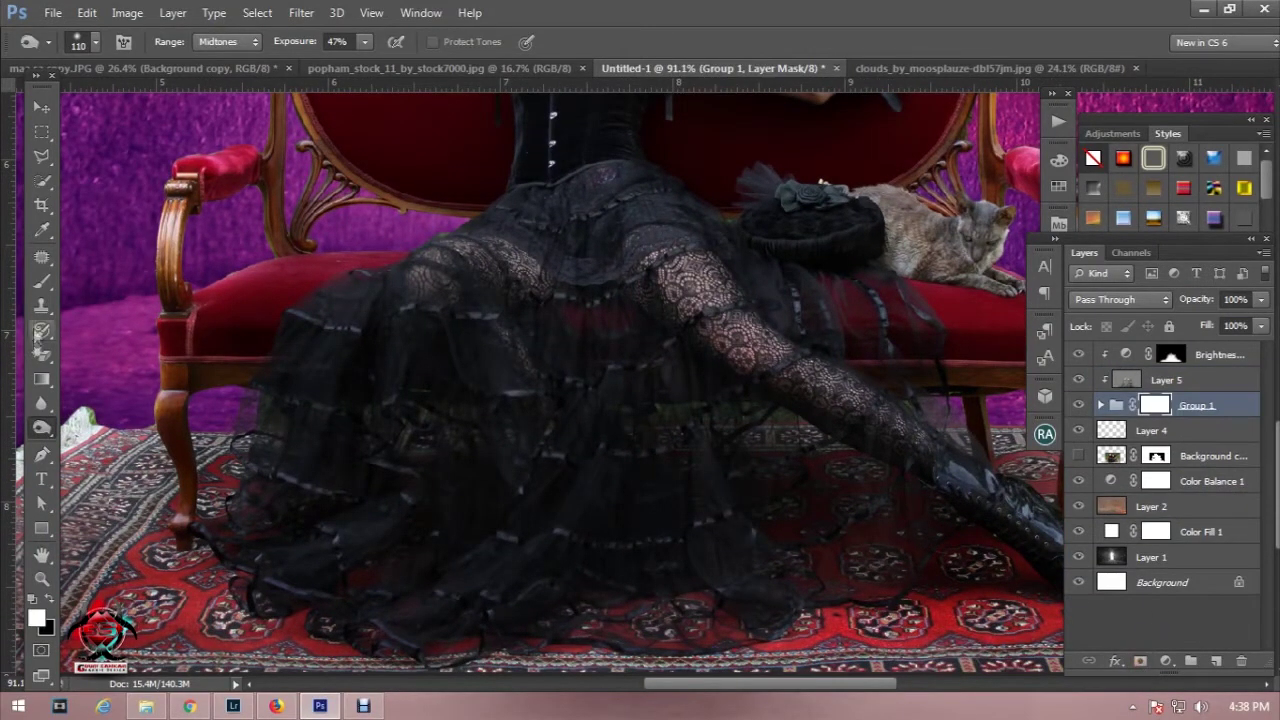
{"action": "left_click", "coordinate": [41, 281]}
{"action": "left_click", "coordinate": [48, 600]}
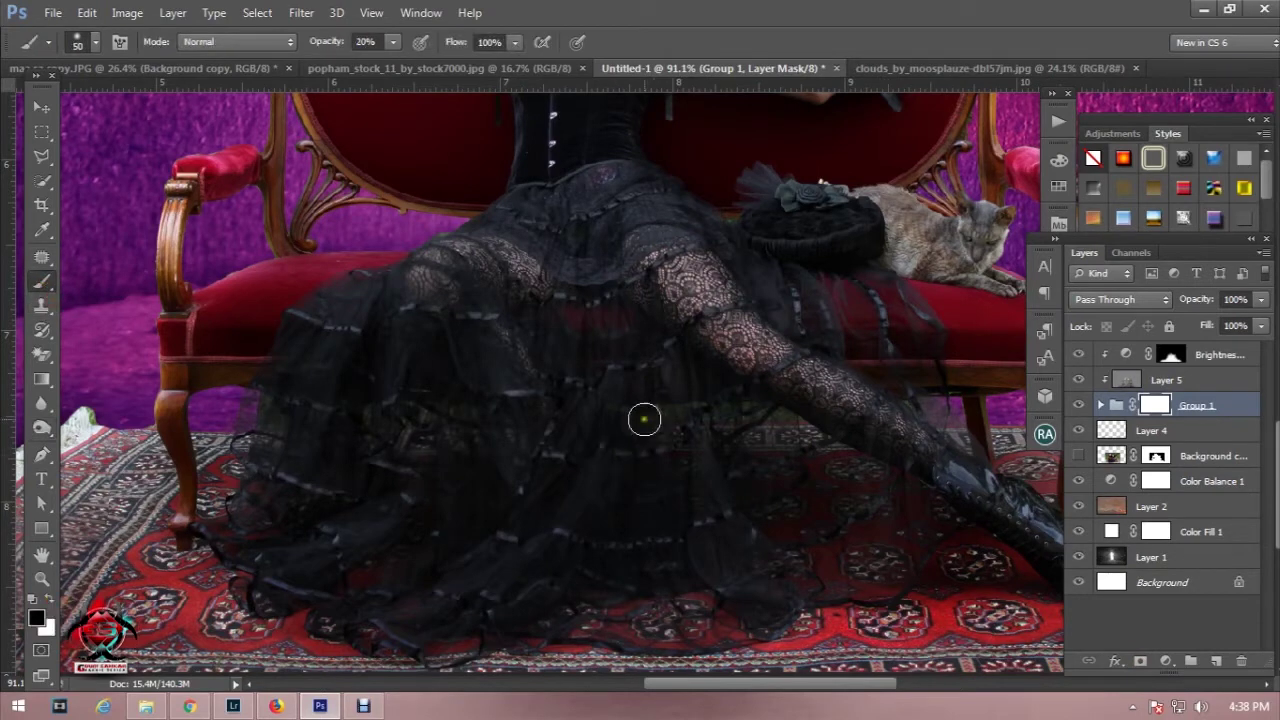
Step: At 4% brush opacity, faintly mask the skirt, its left edge, and around the leg
{"action": "left_click_drag", "start_coordinate": [333, 41], "coordinate": [311, 45]}
{"action": "left_click_drag", "start_coordinate": [331, 55], "coordinate": [318, 45]}
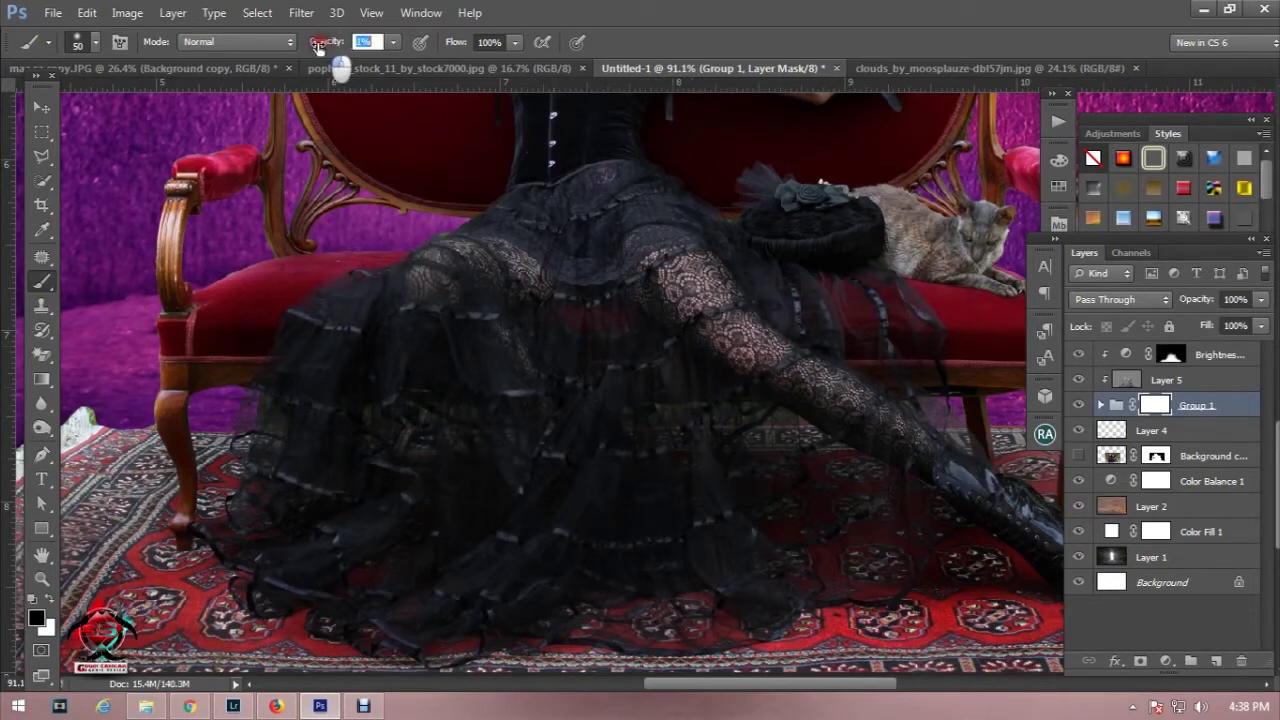
{"action": "mouse_move", "coordinate": [723, 434]}
{"action": "left_mouse_down"}
{"action": "mouse_move", "coordinate": [683, 415]}
{"action": "mouse_move", "coordinate": [614, 420]}
{"action": "left_mouse_up"}
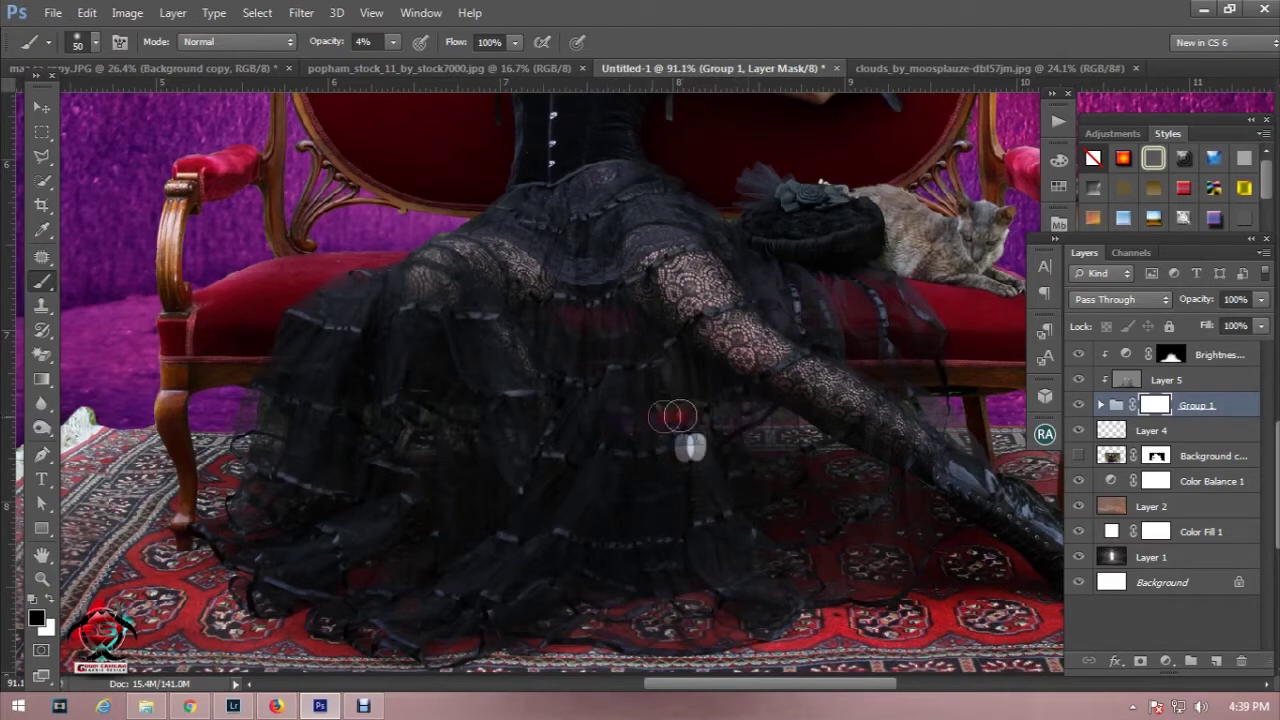
{"action": "left_click_drag", "start_coordinate": [448, 416], "coordinate": [266, 404]}
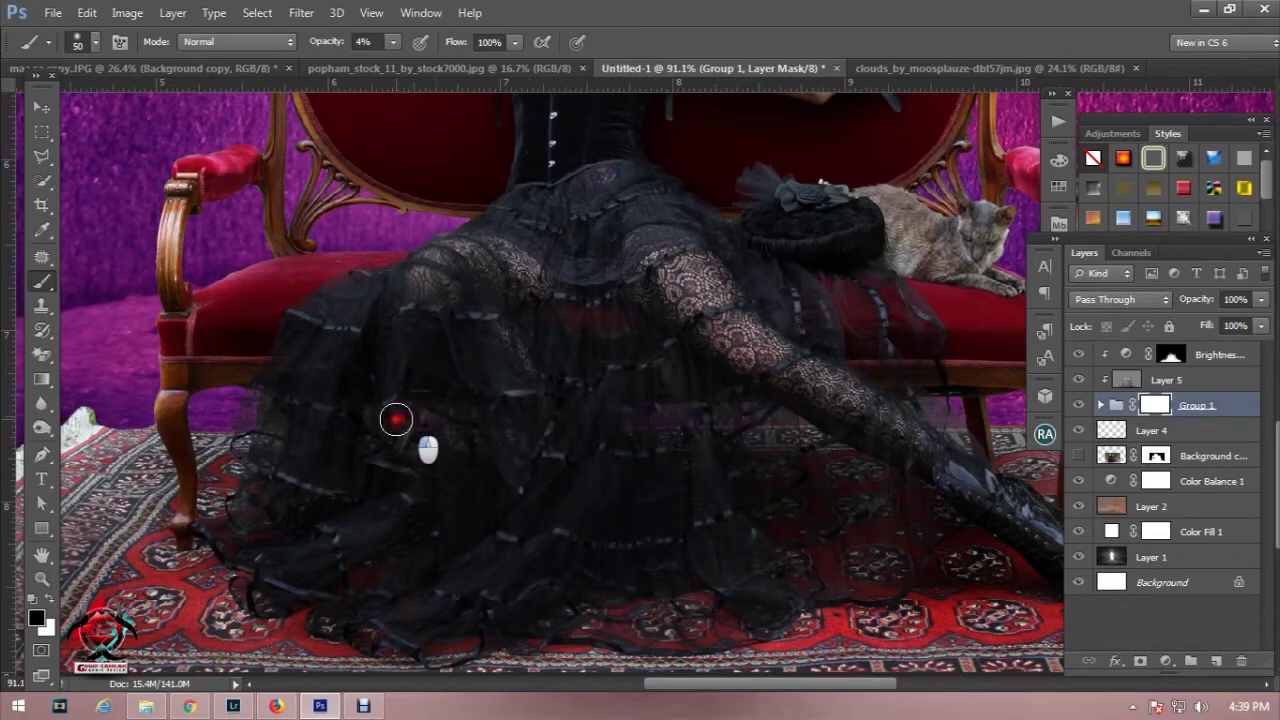
{"action": "left_click_drag", "start_coordinate": [262, 436], "coordinate": [269, 420]}
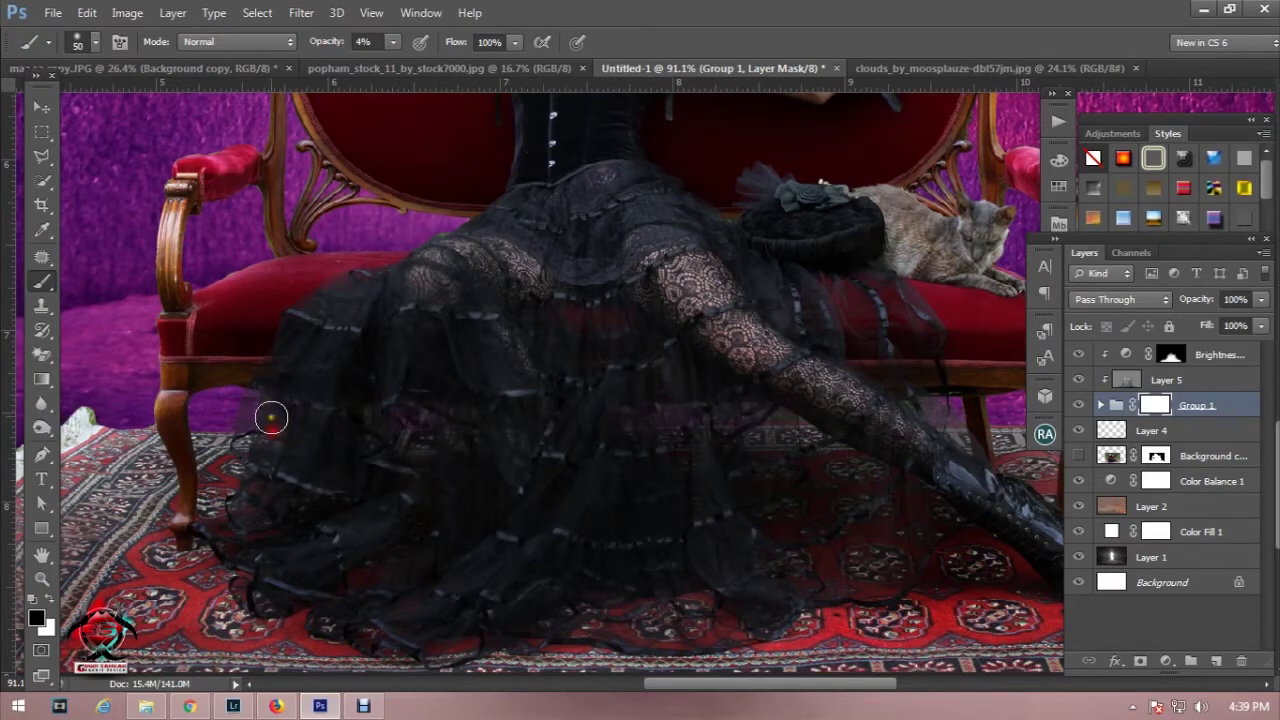
{"action": "mouse_move", "coordinate": [758, 428]}
{"action": "left_mouse_down"}
{"action": "mouse_move", "coordinate": [743, 414]}
{"action": "mouse_move", "coordinate": [823, 443]}
{"action": "mouse_move", "coordinate": [726, 434]}
{"action": "left_mouse_up"}
{"action": "mouse_move", "coordinate": [962, 427]}
{"action": "left_mouse_down"}
{"action": "mouse_move", "coordinate": [955, 414]}
{"action": "mouse_move", "coordinate": [988, 428]}
{"action": "left_mouse_up"}
{"action": "left_click_drag", "start_coordinate": [731, 430], "coordinate": [481, 419]}
Step: Build up more faint masking across the skirt, then reposition the view and open brush size settings
{"action": "scroll", "coordinate": [665, 500], "scroll_direction": "down", "scroll_amount": 3}
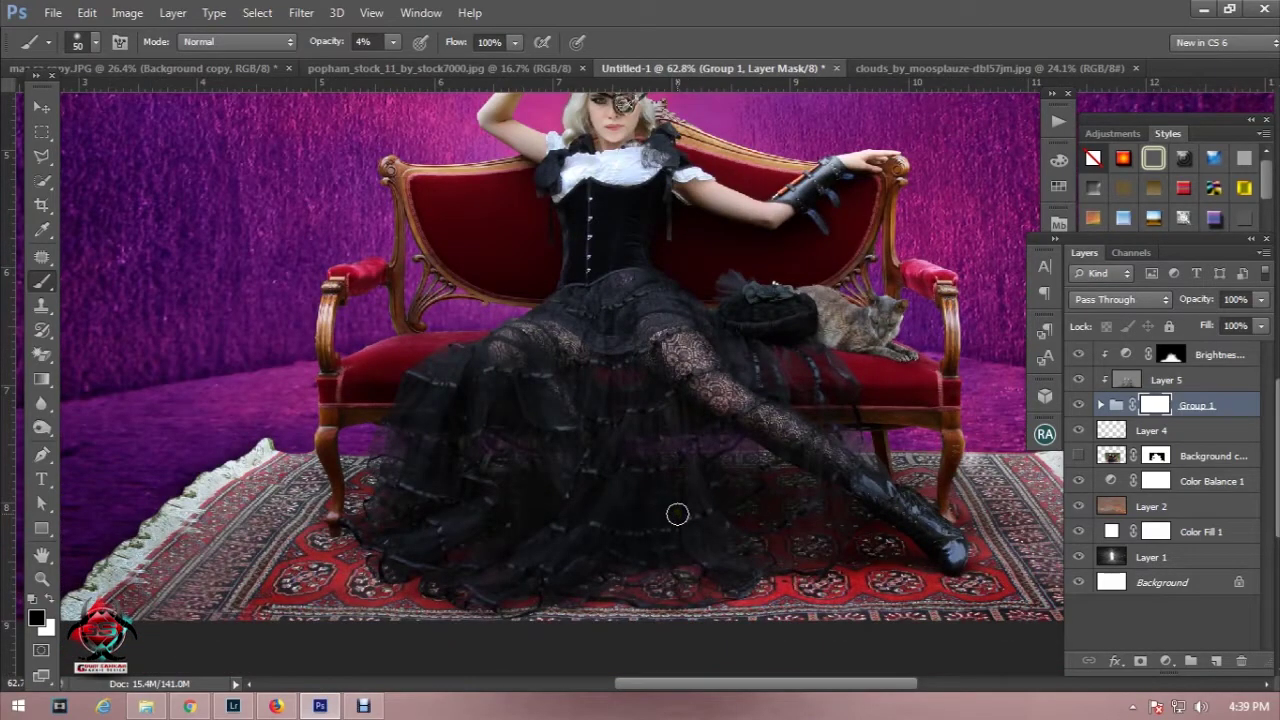
{"action": "left_click_drag", "start_coordinate": [694, 482], "coordinate": [661, 466]}
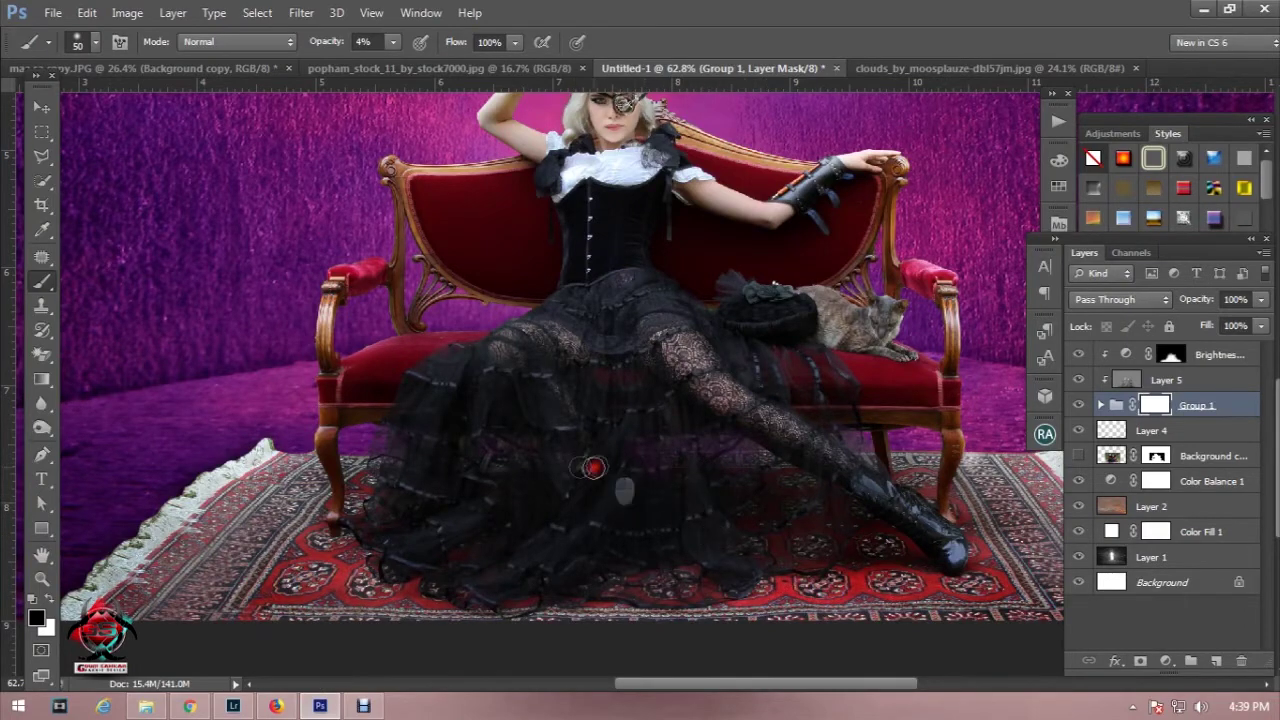
{"action": "scroll", "coordinate": [643, 513], "scroll_direction": "down", "scroll_amount": 3}
{"action": "scroll", "coordinate": [644, 524], "scroll_direction": "up", "scroll_amount": 1}
{"action": "scroll", "coordinate": [586, 534], "scroll_direction": "up", "scroll_amount": 1}
{"action": "scroll", "coordinate": [580, 517], "scroll_direction": "up", "scroll_amount": 1}
{"action": "mouse_move", "coordinate": [480, 457]}
{"action": "left_mouse_down"}
{"action": "mouse_move", "coordinate": [514, 457]}
{"action": "mouse_move", "coordinate": [469, 456]}
{"action": "left_mouse_up"}
{"action": "scroll", "coordinate": [671, 503], "scroll_direction": "down", "scroll_amount": 1}
{"action": "scroll", "coordinate": [671, 503], "scroll_direction": "down", "scroll_amount": 1}
{"action": "scroll", "coordinate": [690, 500], "scroll_direction": "down", "scroll_amount": 1}
{"action": "scroll", "coordinate": [706, 496], "scroll_direction": "down", "scroll_amount": 1}
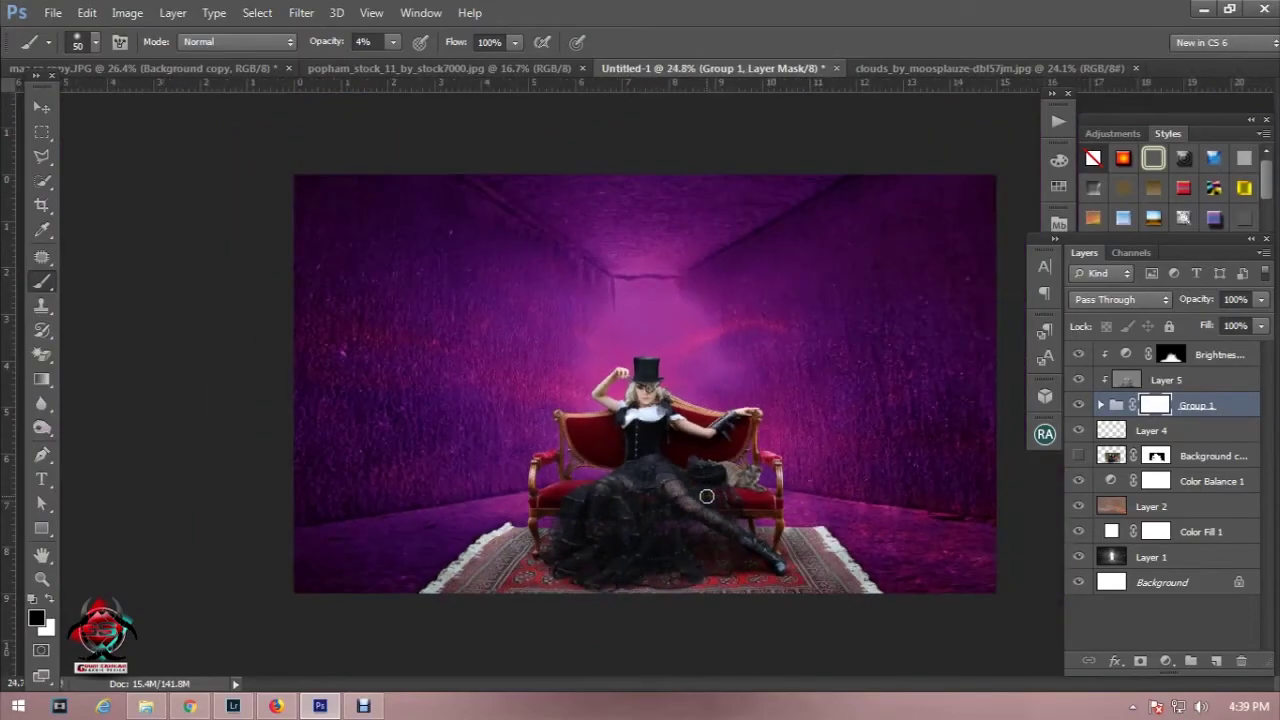
{"action": "scroll", "coordinate": [706, 496], "scroll_direction": "down", "scroll_amount": 1}
{"action": "scroll", "coordinate": [690, 480], "scroll_direction": "up", "scroll_amount": 1}
{"action": "scroll", "coordinate": [650, 440], "scroll_direction": "up", "scroll_amount": 1}
{"action": "scroll", "coordinate": [619, 405], "scroll_direction": "up", "scroll_amount": 1}
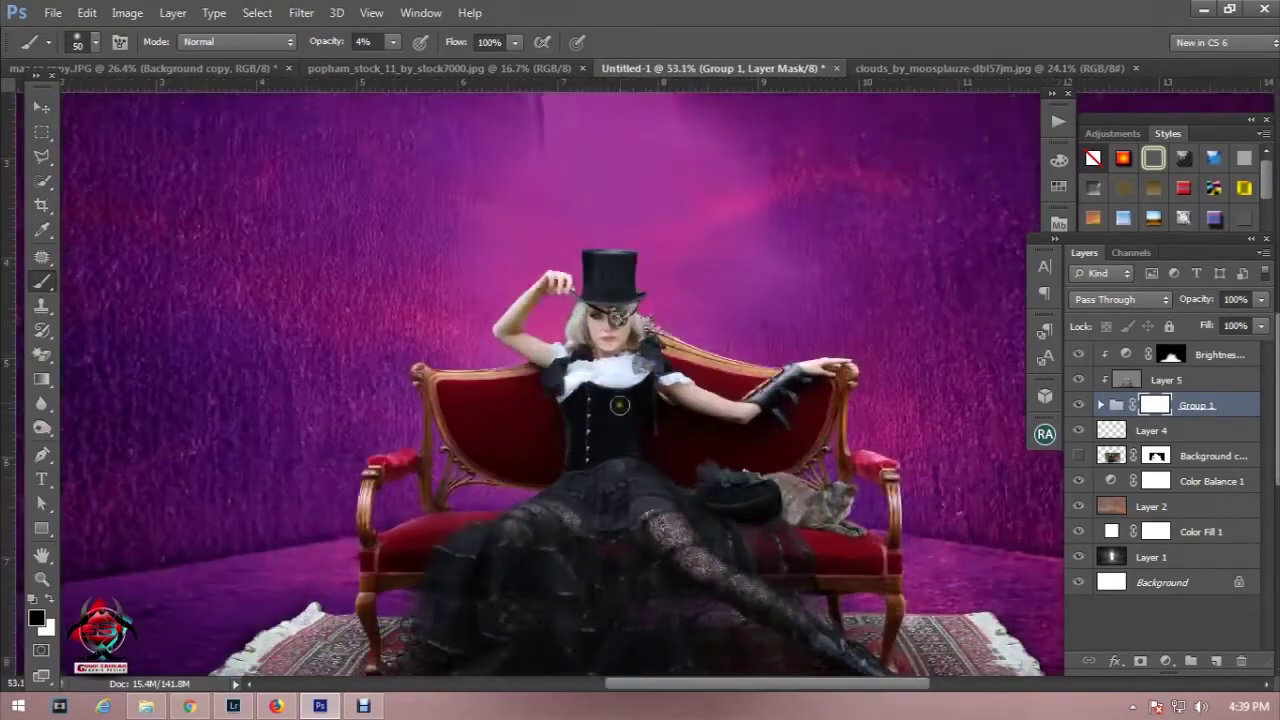
{"action": "scroll", "coordinate": [619, 405], "scroll_direction": "up", "scroll_amount": 1}
{"action": "scroll", "coordinate": [650, 370], "scroll_direction": "up", "scroll_amount": 1}
{"action": "scroll", "coordinate": [680, 337], "scroll_direction": "up", "scroll_amount": 2}
{"action": "scroll", "coordinate": [670, 260], "scroll_direction": "up", "scroll_amount": 1}
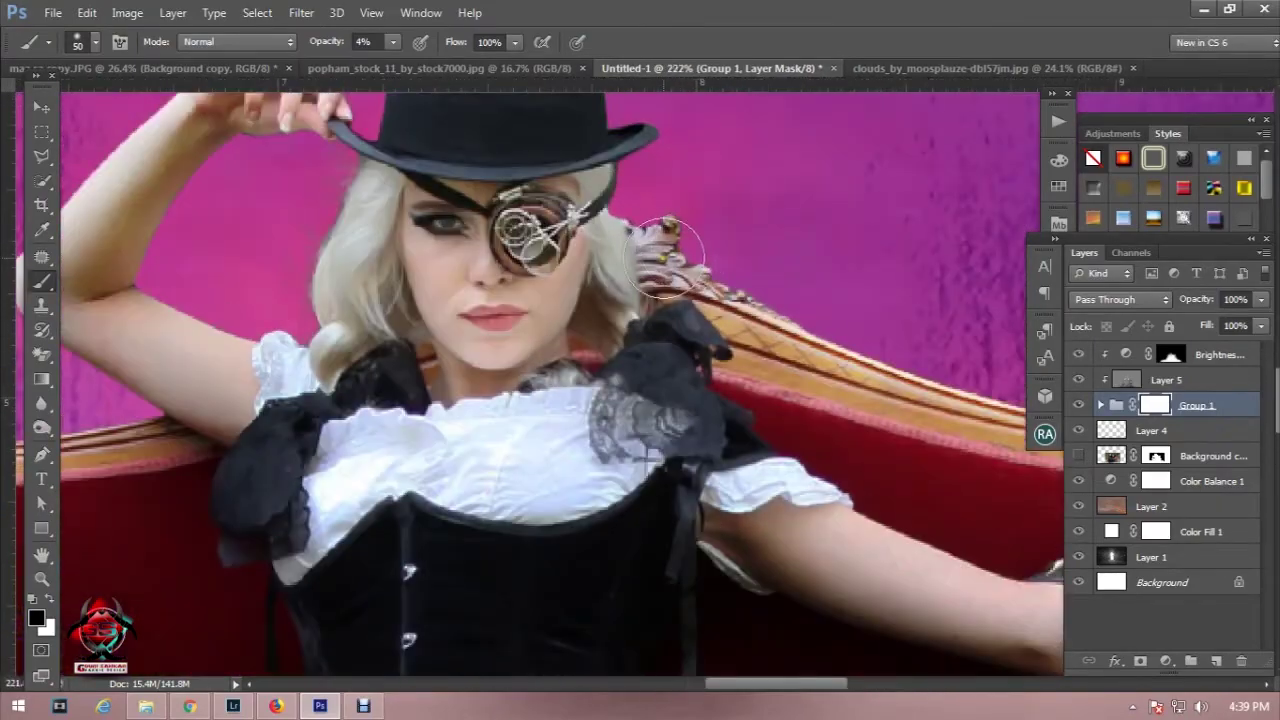
{"action": "scroll", "coordinate": [660, 270], "scroll_direction": "left", "scroll_amount": 1}
{"action": "scroll", "coordinate": [660, 270], "scroll_direction": "left", "scroll_amount": 3}
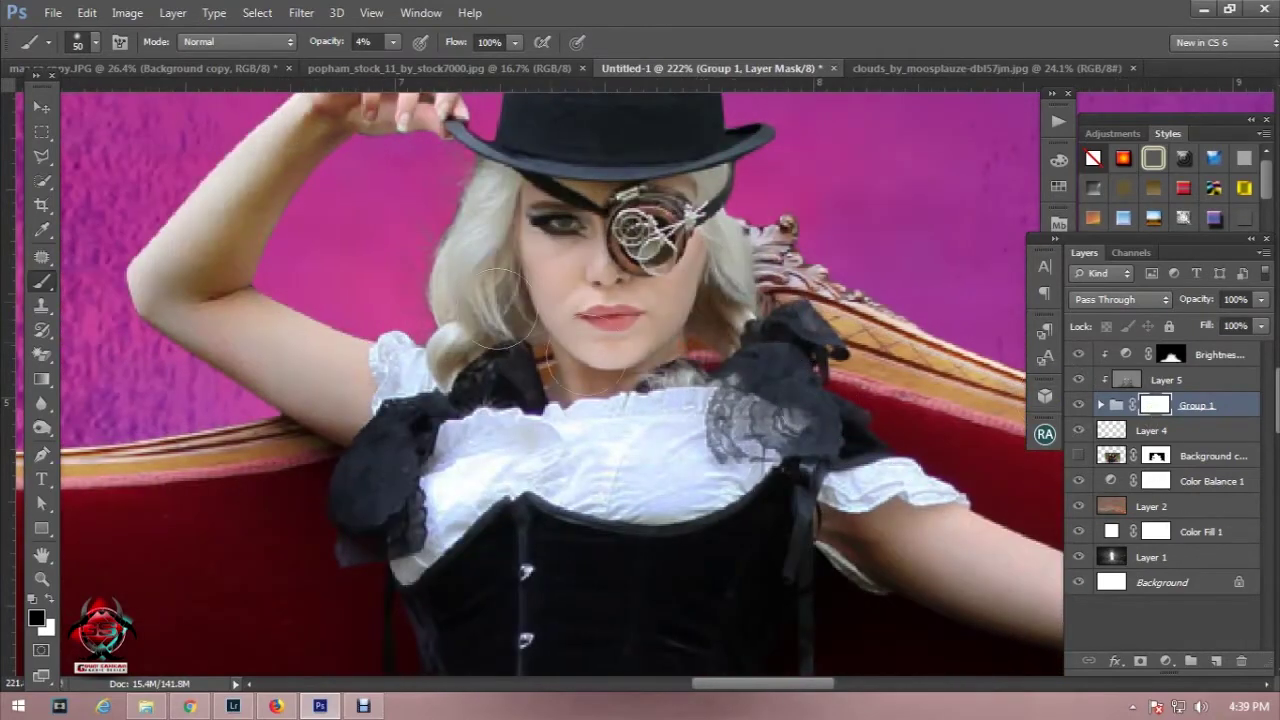
{"action": "right_click", "coordinate": [568, 222]}
Step: Paint Group 1's mask along the hair edge with a 9 px, 100%-opacity brush
{"action": "type", "text": "9"}
{"action": "key", "text": "Return"}
{"action": "key", "text": "0"}
{"action": "left_click_drag", "start_coordinate": [416, 290], "coordinate": [417, 302]}
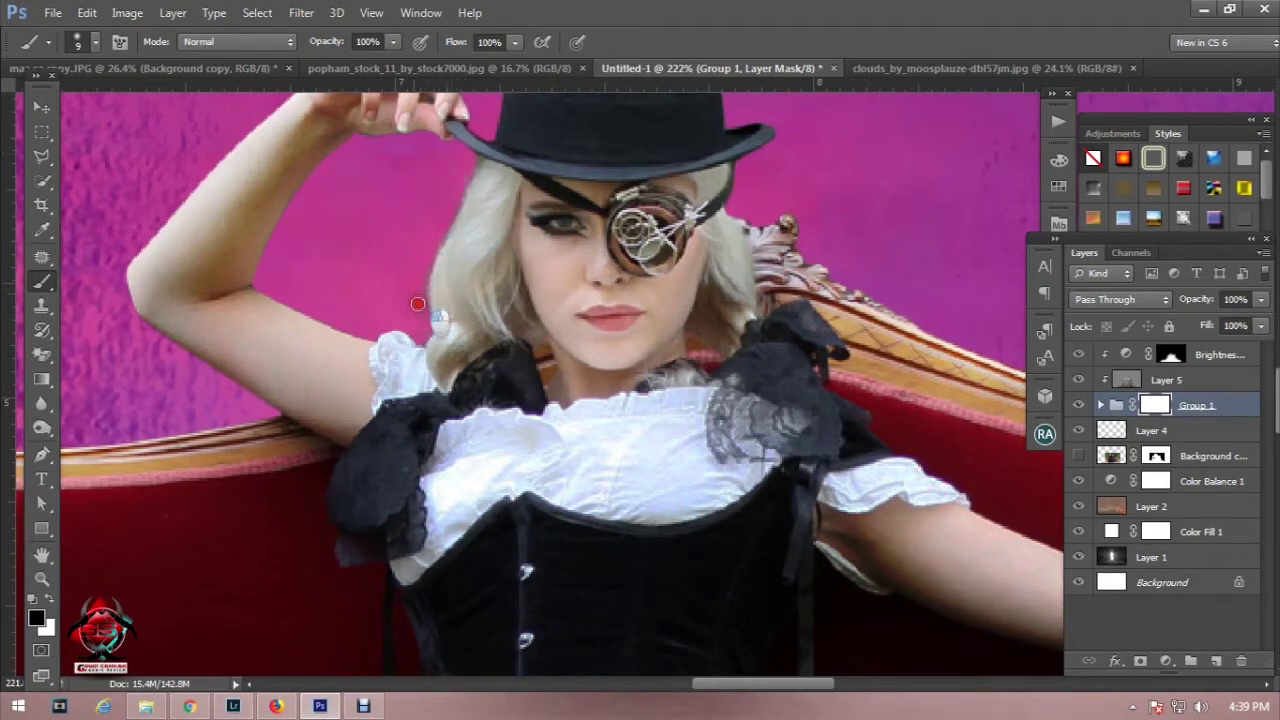
{"action": "mouse_move", "coordinate": [417, 302]}
{"action": "left_mouse_down"}
{"action": "mouse_move", "coordinate": [456, 187]}
{"action": "mouse_move", "coordinate": [423, 171]}
{"action": "left_mouse_up"}
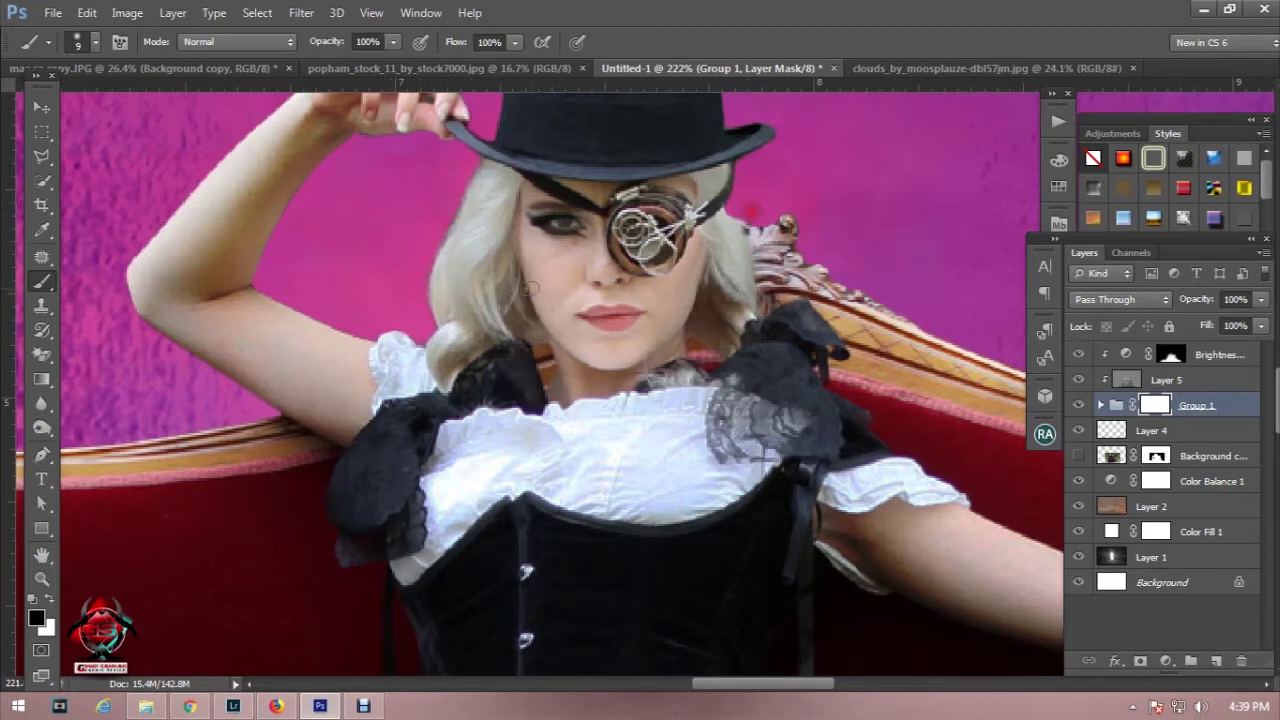
Step: Use a 21 px, 27%-hardness brush to mask away the magenta fringe beside the raised arm
{"action": "right_click", "coordinate": [541, 256]}
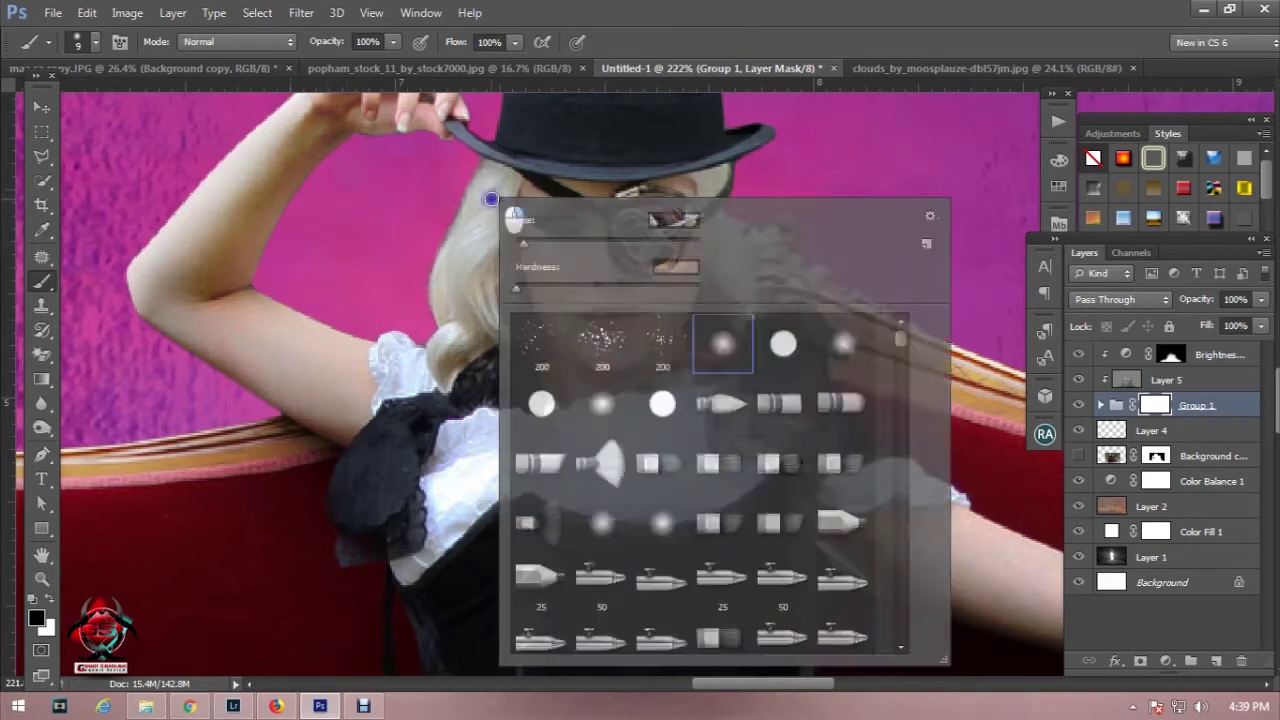
{"action": "left_click_drag", "start_coordinate": [566, 293], "coordinate": [566, 288]}
{"action": "mouse_move", "coordinate": [523, 242]}
{"action": "left_mouse_down"}
{"action": "mouse_move", "coordinate": [539, 242]}
{"action": "mouse_move", "coordinate": [517, 242]}
{"action": "left_mouse_up"}
{"action": "key", "text": "Return"}
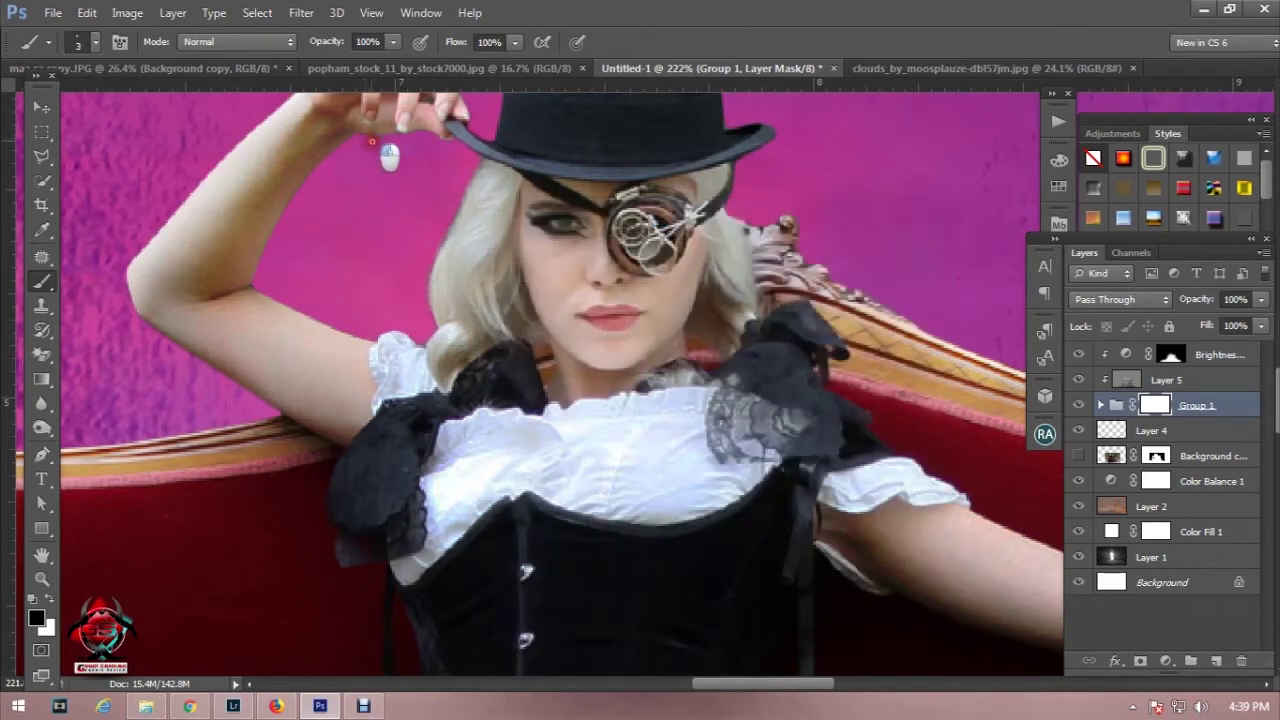
{"action": "scroll", "coordinate": [401, 152], "scroll_direction": "up", "scroll_amount": 3}
{"action": "scroll", "coordinate": [401, 152], "scroll_direction": "up", "scroll_amount": 2}
{"action": "right_click", "coordinate": [588, 228]}
{"action": "left_click_drag", "start_coordinate": [608, 271], "coordinate": [633, 280]}
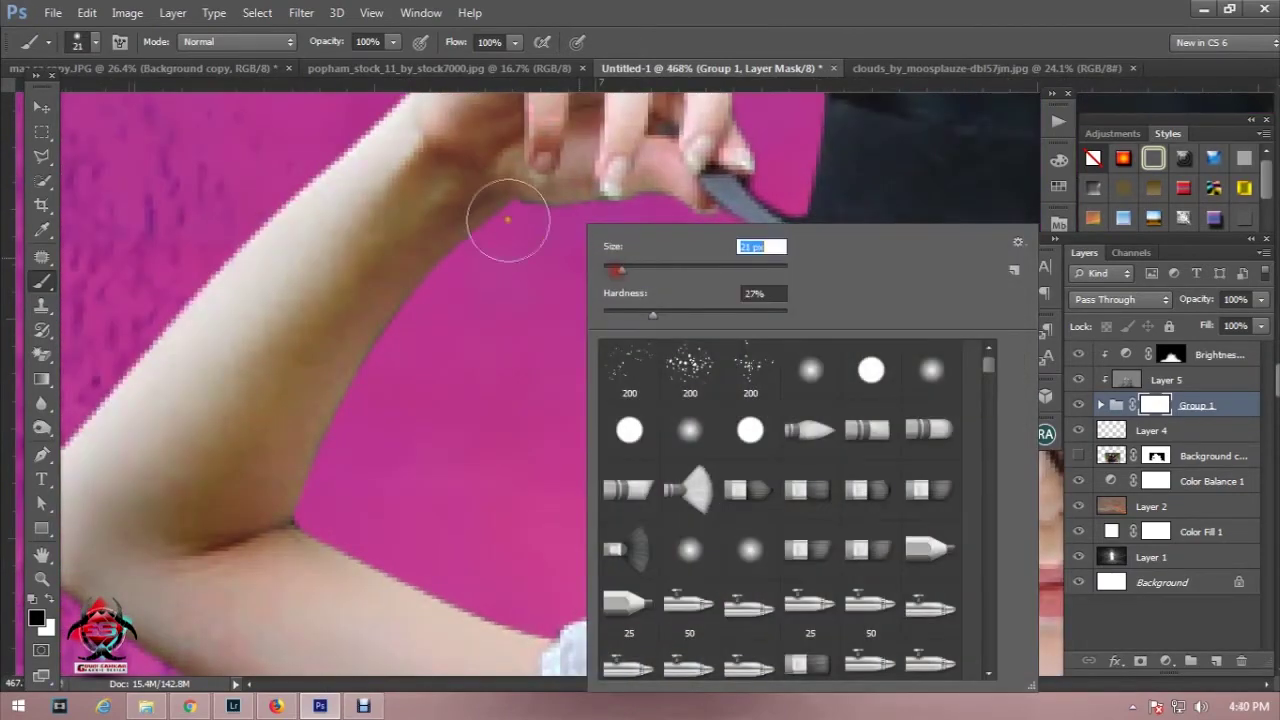
{"action": "left_click", "coordinate": [522, 226]}
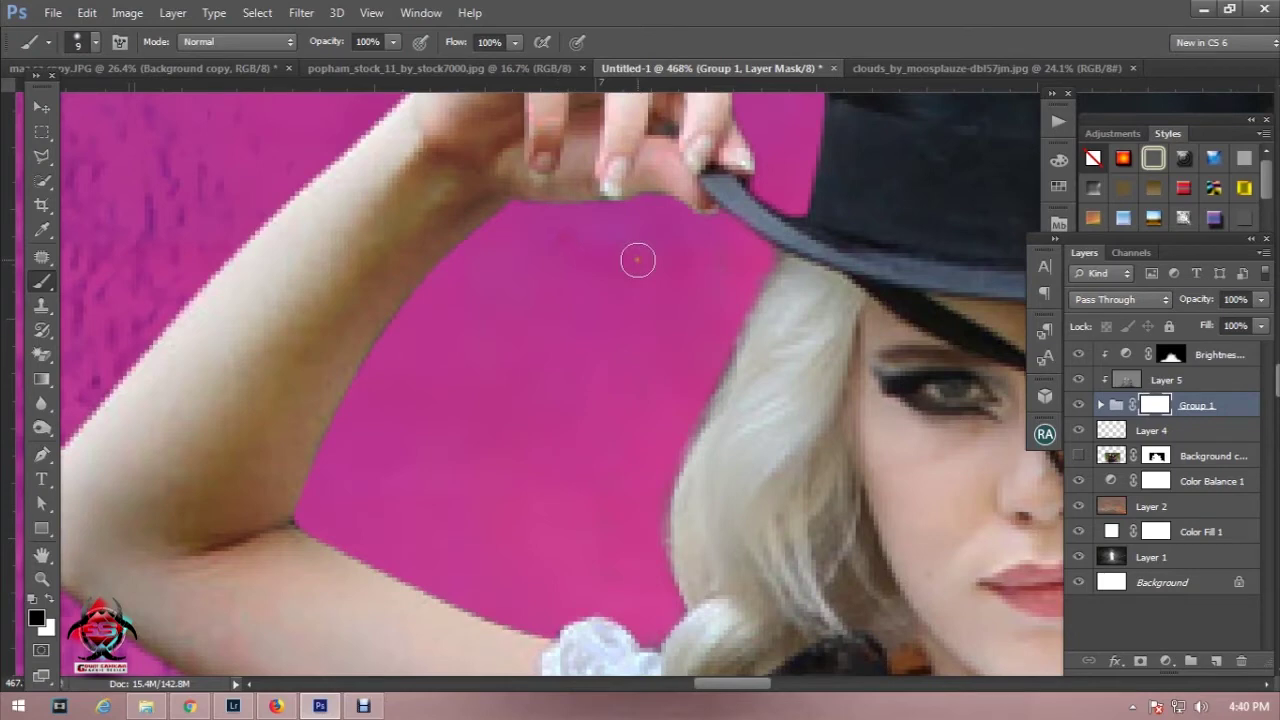
{"action": "mouse_move", "coordinate": [496, 233]}
{"action": "left_mouse_down"}
{"action": "mouse_move", "coordinate": [462, 260]}
{"action": "mouse_move", "coordinate": [480, 240]}
{"action": "left_mouse_up"}
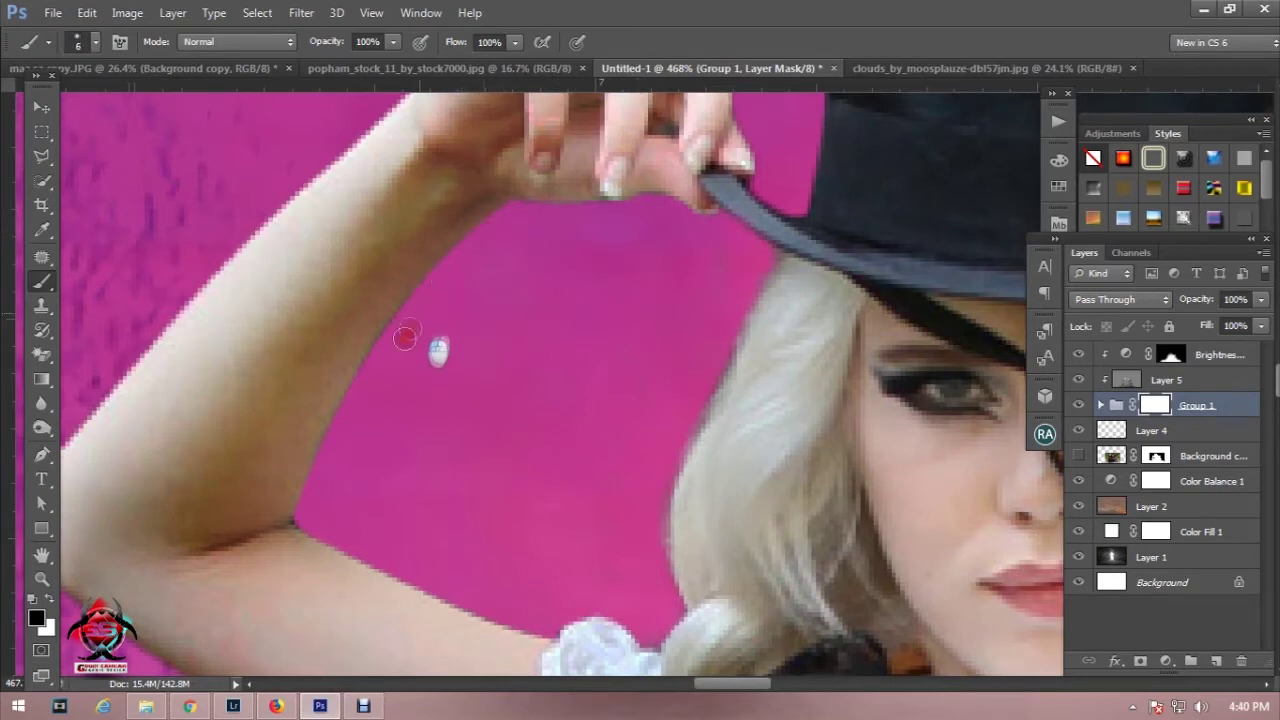
{"action": "left_click_drag", "start_coordinate": [303, 519], "coordinate": [385, 538]}
Step: Bring the elbow area into view and shrink the brush to 3 px
{"action": "left_click_drag", "start_coordinate": [430, 472], "coordinate": [600, 425]}
{"action": "mouse_move", "coordinate": [182, 434]}
{"action": "left_mouse_down"}
{"action": "mouse_move", "coordinate": [189, 514]}
{"action": "mouse_move", "coordinate": [253, 610]}
{"action": "mouse_move", "coordinate": [43, 665]}
{"action": "left_mouse_up"}
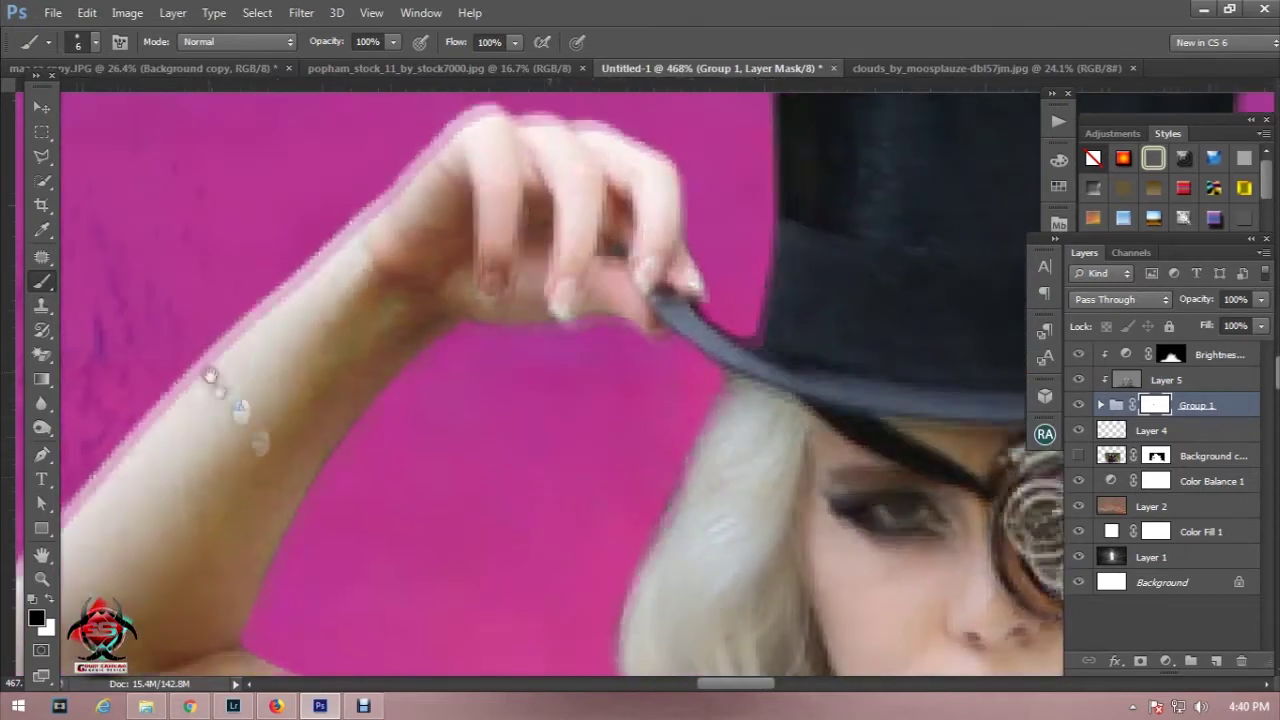
{"action": "right_click", "coordinate": [743, 217]}
{"action": "left_click_drag", "start_coordinate": [771, 258], "coordinate": [766, 258]}
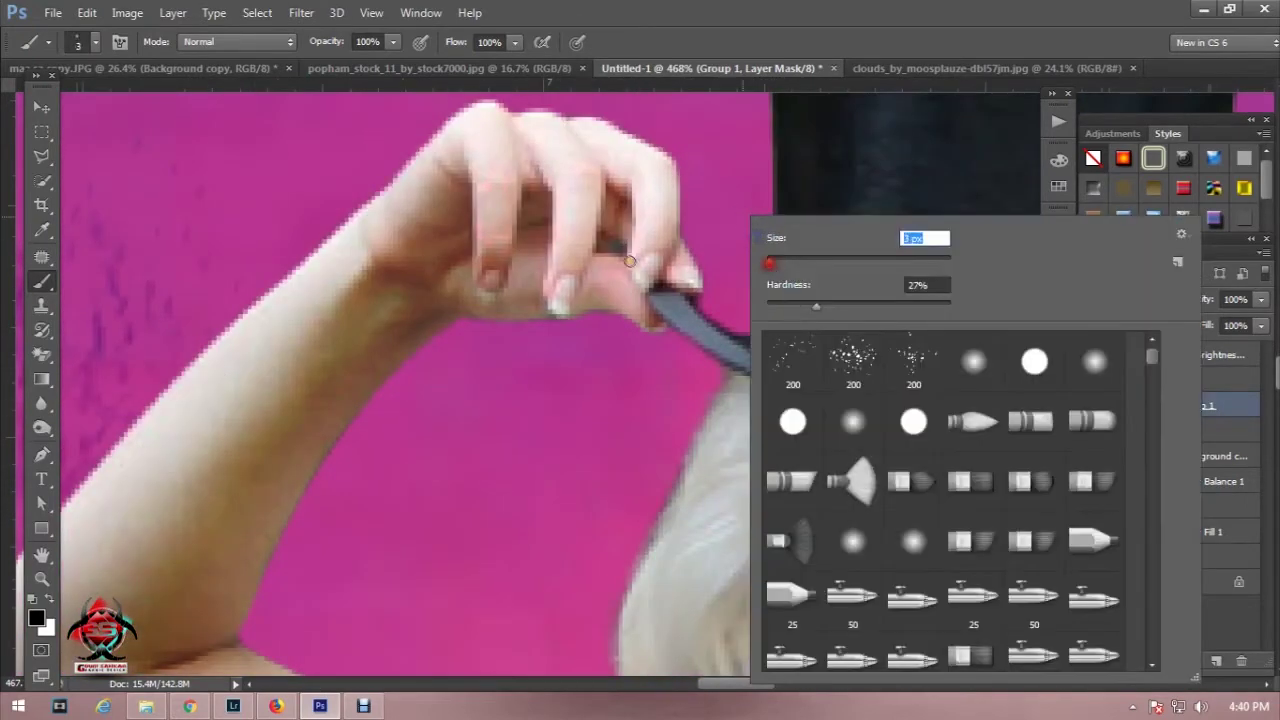
{"action": "left_click", "coordinate": [615, 245]}
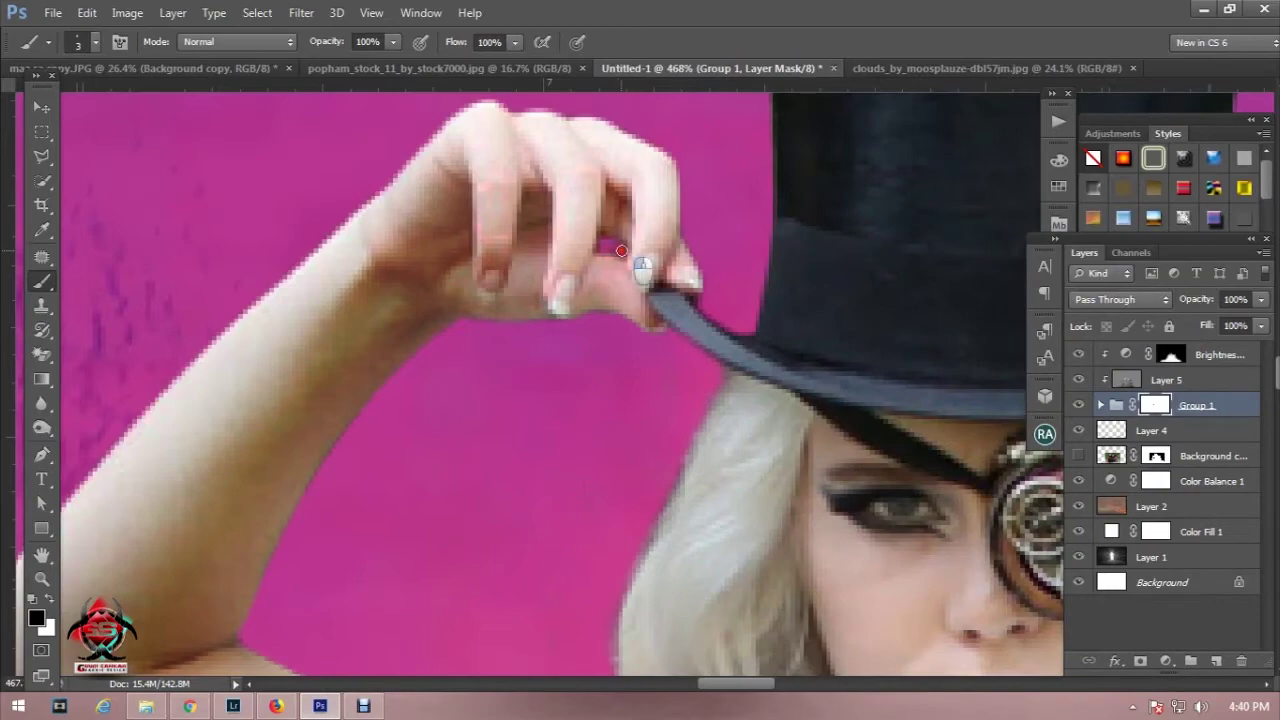
Step: Inspect the face and goggle, zoom out, and touch up the mask edge with the 3 px brush
{"action": "left_click_drag", "start_coordinate": [708, 314], "coordinate": [578, 249]}
{"action": "scroll", "coordinate": [575, 236], "scroll_direction": "down", "scroll_amount": 1}
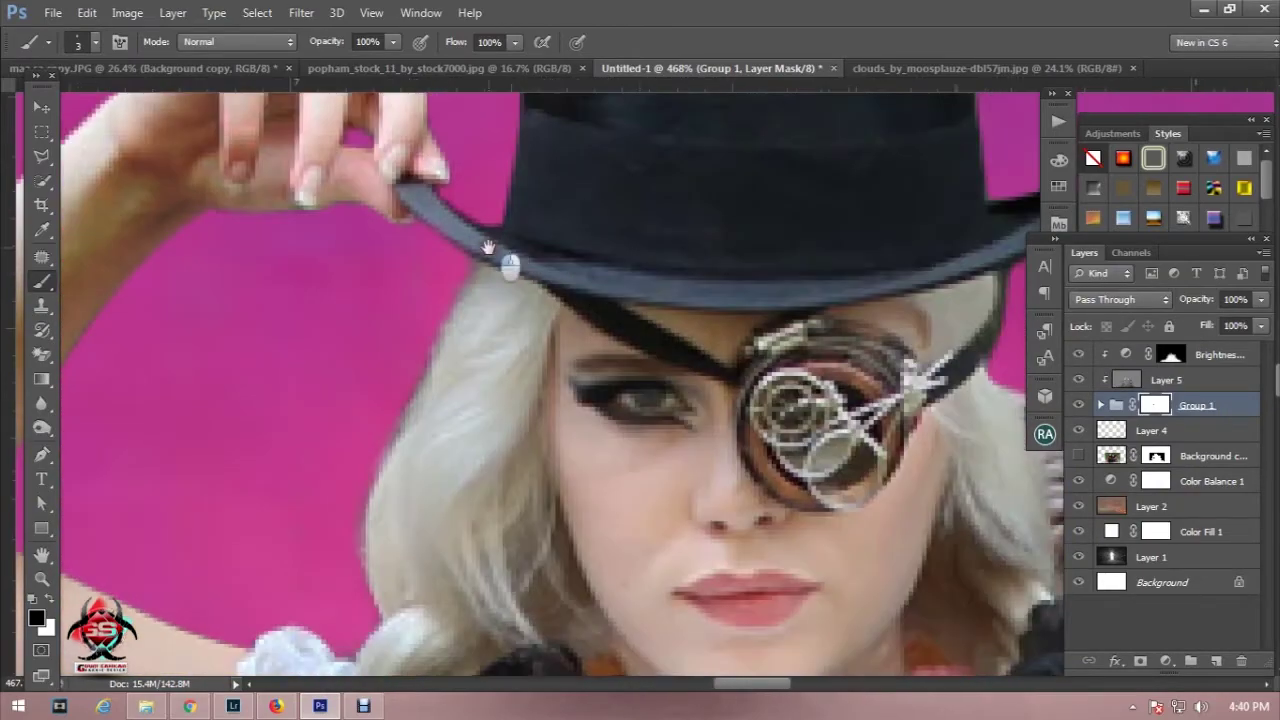
{"action": "scroll", "coordinate": [575, 236], "scroll_direction": "down", "scroll_amount": 1}
{"action": "scroll", "coordinate": [575, 236], "scroll_direction": "down", "scroll_amount": 1}
{"action": "scroll", "coordinate": [844, 412], "scroll_direction": "down", "scroll_amount": 1}
{"action": "scroll", "coordinate": [832, 355], "scroll_direction": "up", "scroll_amount": 2}
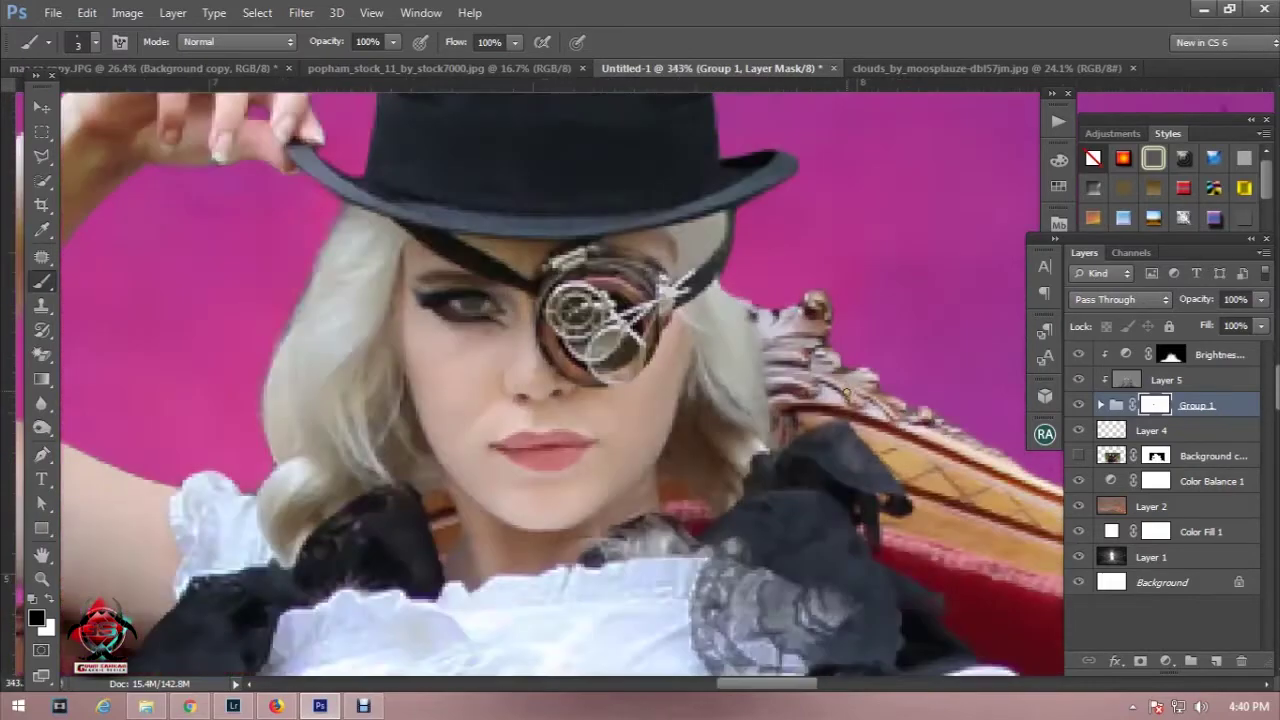
{"action": "scroll", "coordinate": [830, 340], "scroll_direction": "up", "scroll_amount": 2}
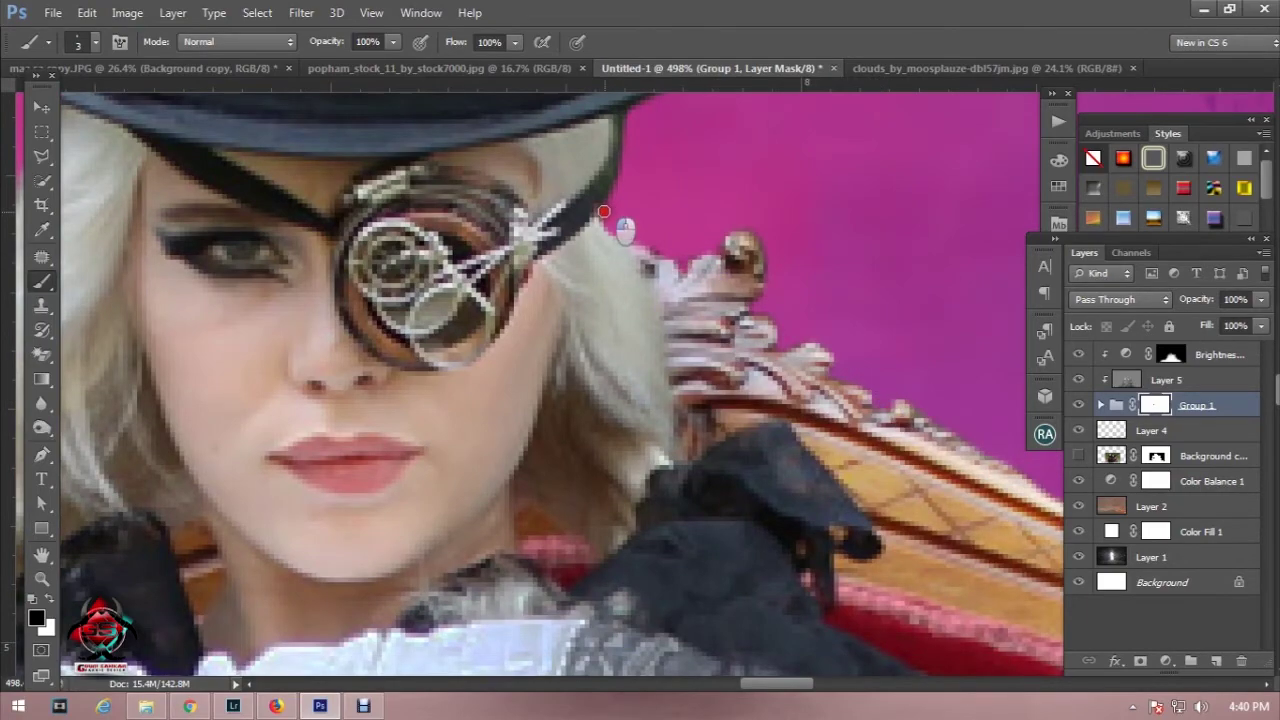
{"action": "scroll", "coordinate": [604, 212], "scroll_direction": "down", "scroll_amount": 3}
{"action": "scroll", "coordinate": [806, 429], "scroll_direction": "down", "scroll_amount": 2}
{"action": "scroll", "coordinate": [771, 297], "scroll_direction": "down", "scroll_amount": 2}
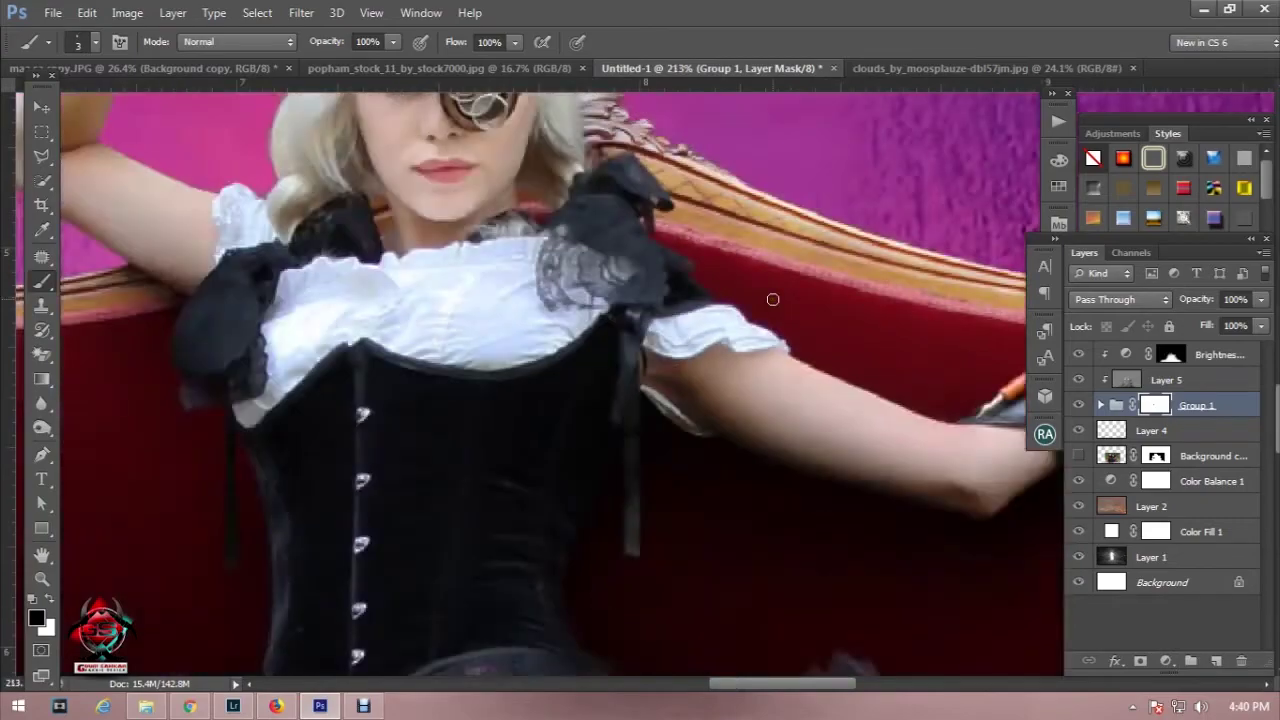
{"action": "scroll", "coordinate": [772, 299], "scroll_direction": "down", "scroll_amount": 2}
{"action": "scroll", "coordinate": [772, 299], "scroll_direction": "down", "scroll_amount": 2}
{"action": "scroll", "coordinate": [772, 299], "scroll_direction": "down", "scroll_amount": 1}
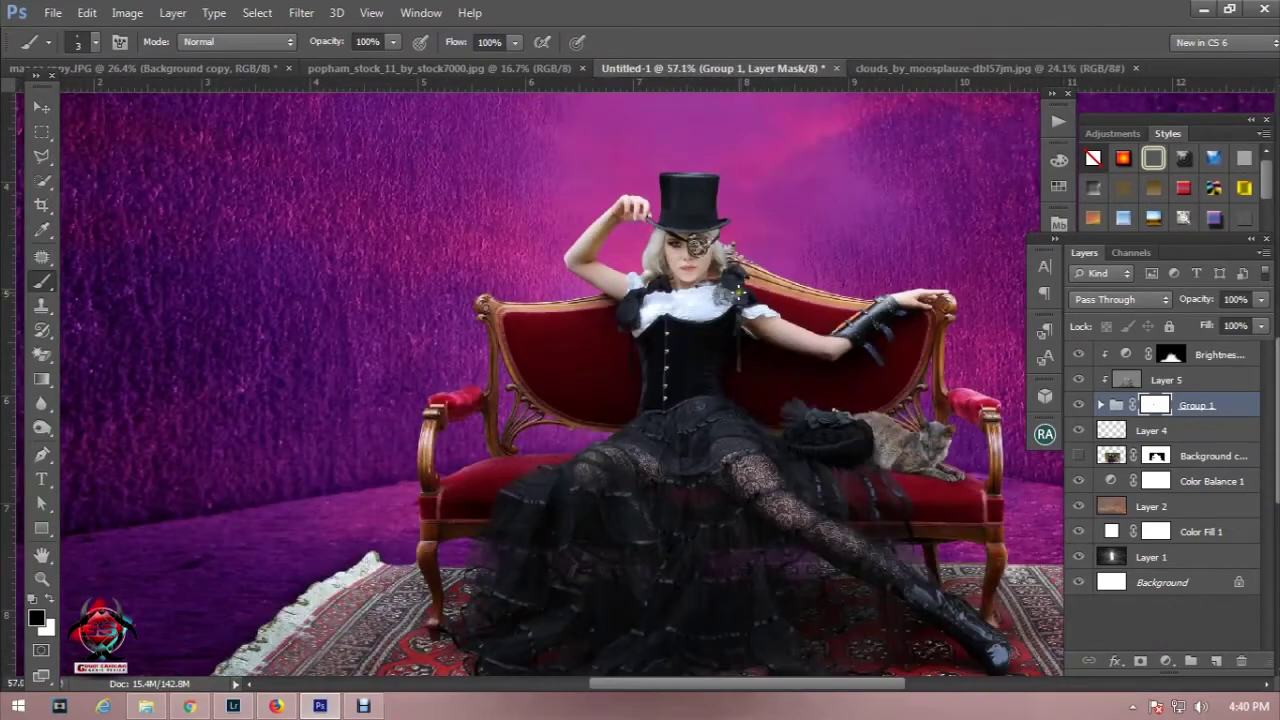
{"action": "scroll", "coordinate": [732, 293], "scroll_direction": "down", "scroll_amount": 1}
{"action": "scroll", "coordinate": [732, 293], "scroll_direction": "down", "scroll_amount": 1}
{"action": "scroll", "coordinate": [726, 296], "scroll_direction": "up", "scroll_amount": 1}
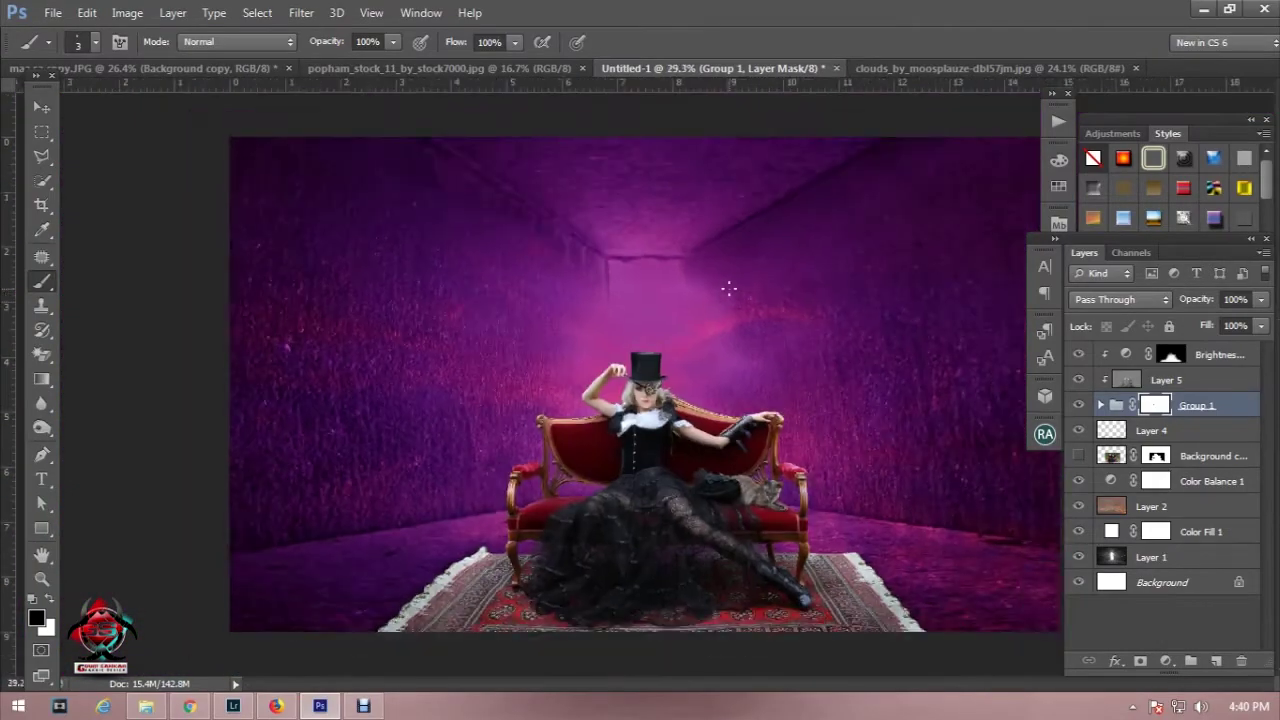
{"action": "scroll", "coordinate": [732, 468], "scroll_direction": "up", "scroll_amount": 1}
{"action": "scroll", "coordinate": [732, 468], "scroll_direction": "up", "scroll_amount": 1}
{"action": "left_click_drag", "start_coordinate": [732, 468], "coordinate": [692, 398]}
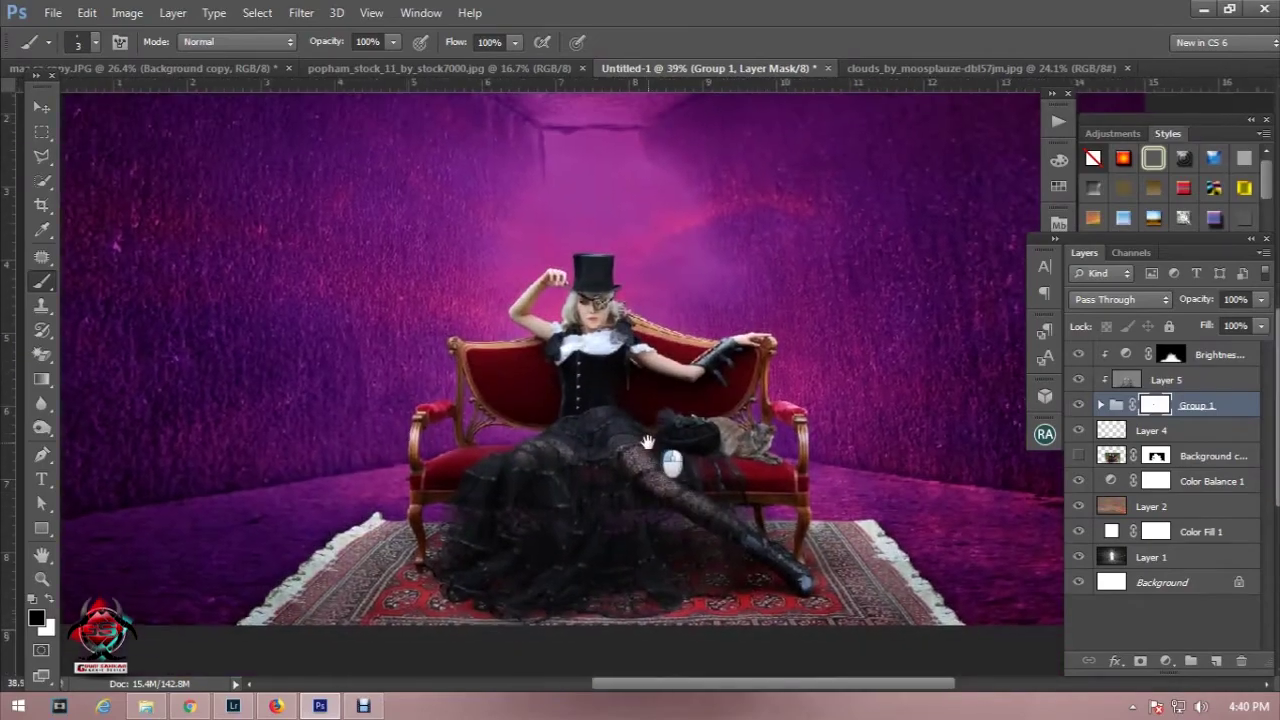
Step: Add a Levels adjustment above Group 1 with Output Levels white set to 247
{"action": "left_click", "coordinate": [1166, 661]}
{"action": "left_click", "coordinate": [1057, 333]}
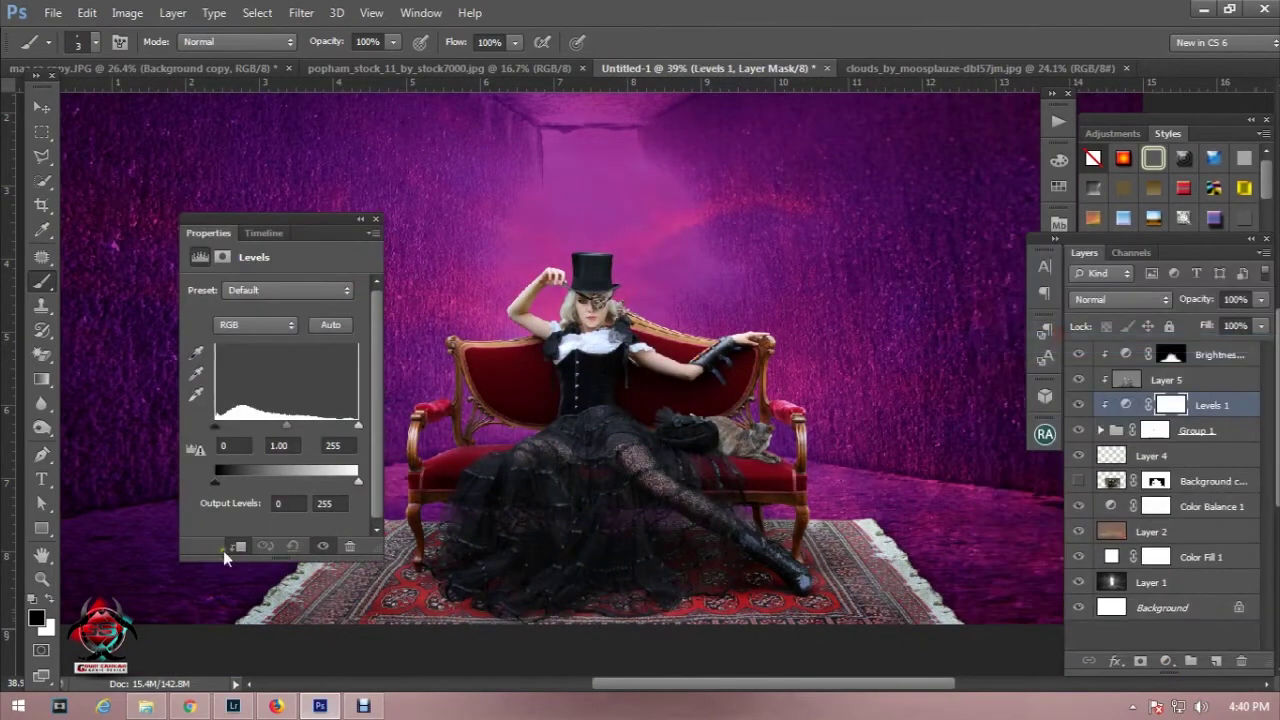
{"action": "left_click_drag", "start_coordinate": [215, 487], "coordinate": [234, 488]}
{"action": "left_click_drag", "start_coordinate": [357, 487], "coordinate": [336, 487]}
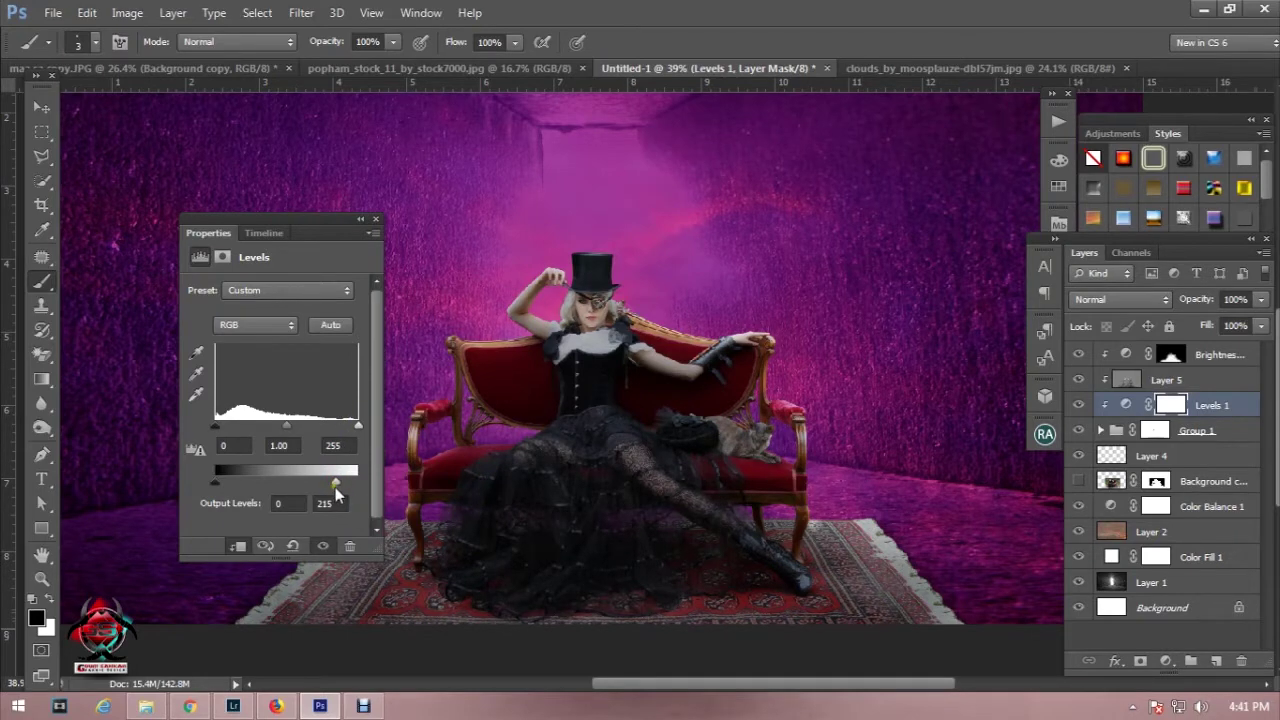
{"action": "left_click_drag", "start_coordinate": [338, 485], "coordinate": [355, 485]}
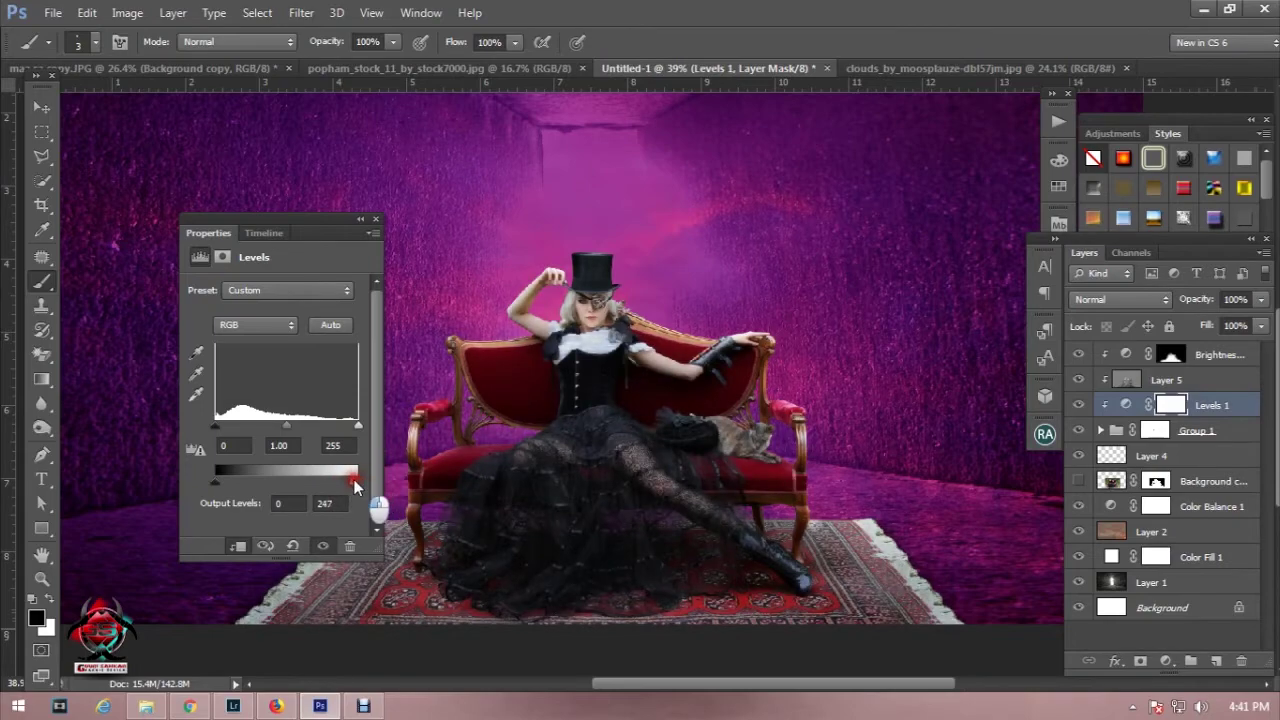
{"action": "left_click", "coordinate": [376, 218]}
{"action": "scroll", "coordinate": [586, 330], "scroll_direction": "down", "scroll_amount": 1}
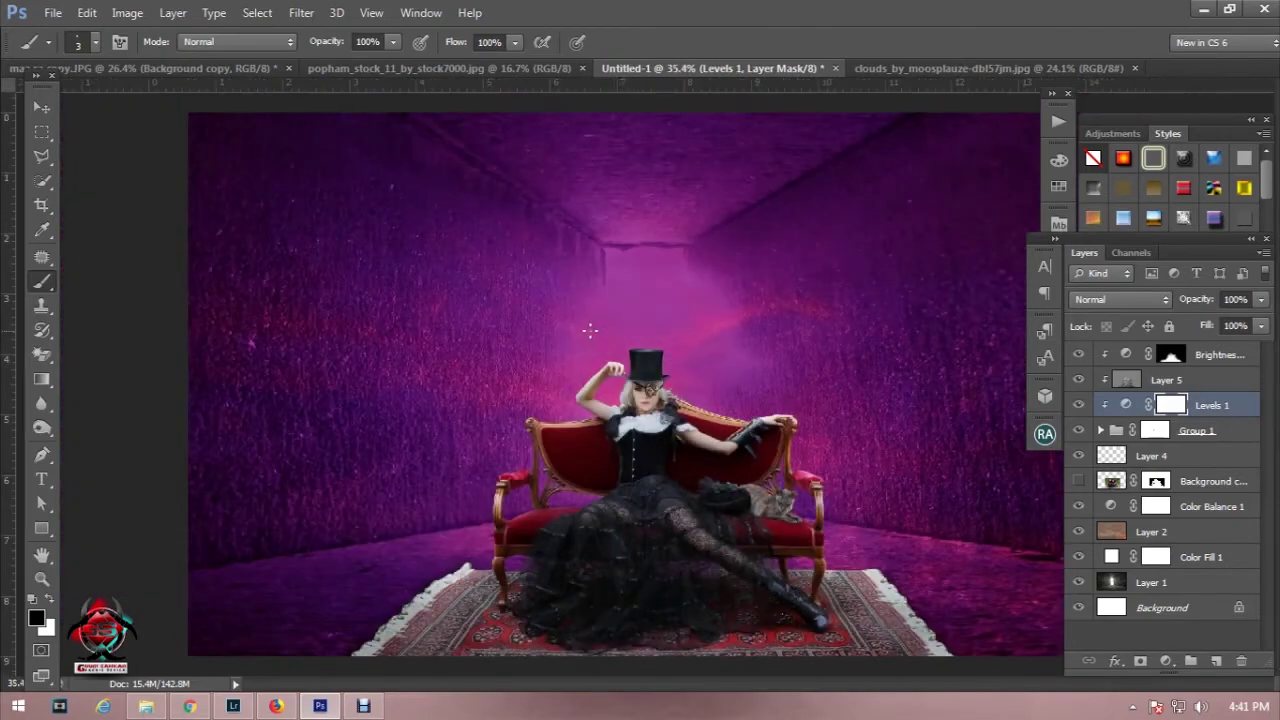
{"action": "scroll", "coordinate": [586, 335], "scroll_direction": "up", "scroll_amount": 2}
{"action": "scroll", "coordinate": [588, 343], "scroll_direction": "down", "scroll_amount": 1}
{"action": "left_click_drag", "start_coordinate": [588, 343], "coordinate": [577, 303]}
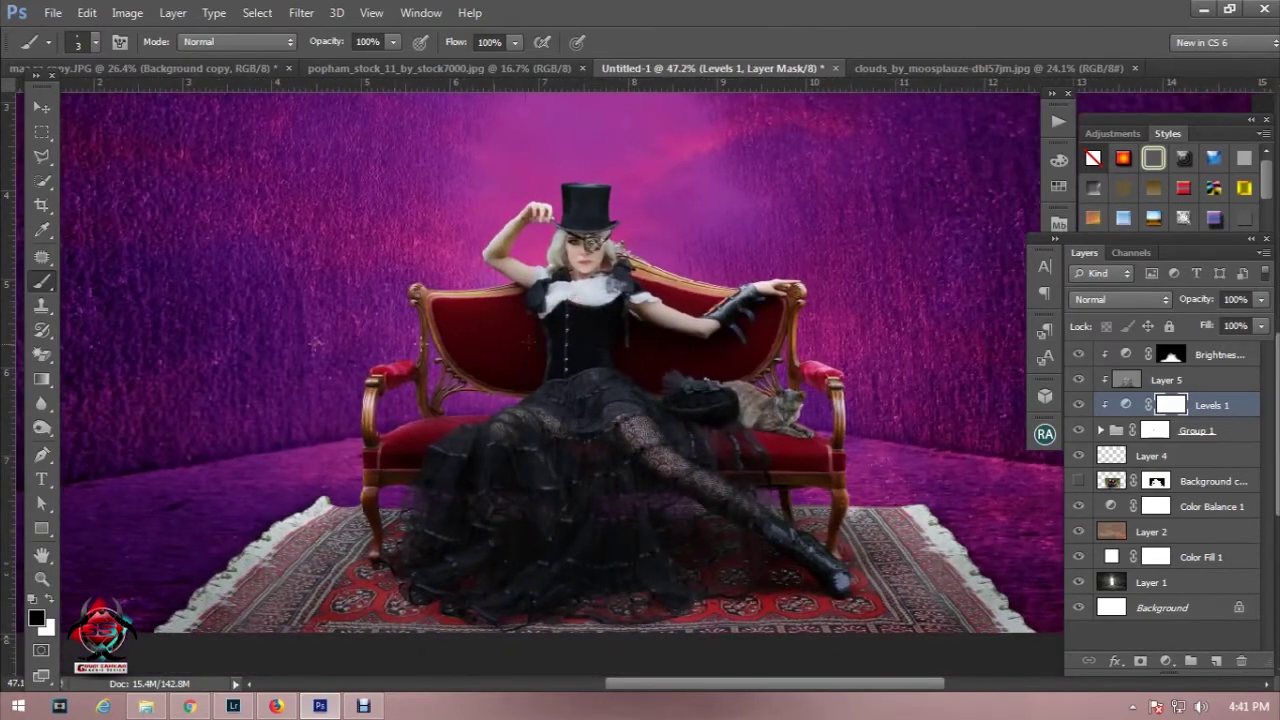
Step: With a 191 px brush, mask the Levels effect off the rug and left chair arm
{"action": "right_click", "coordinate": [491, 362]}
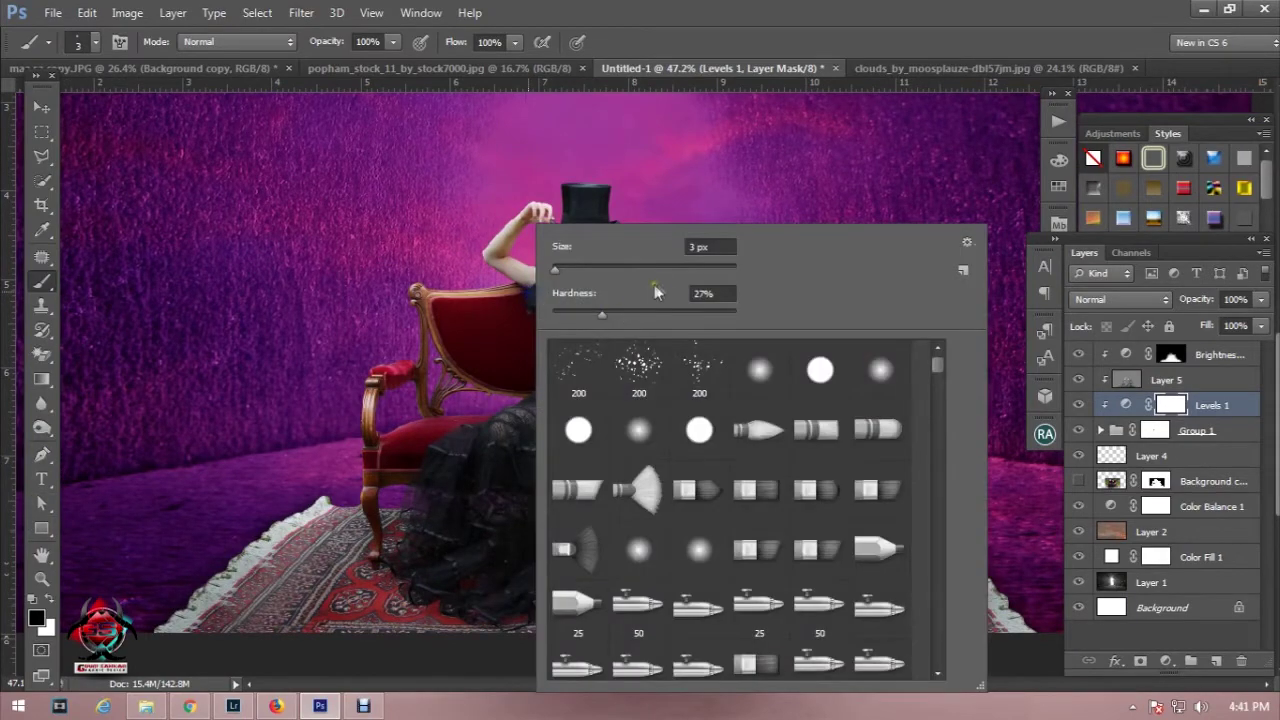
{"action": "left_click_drag", "start_coordinate": [683, 272], "coordinate": [730, 272]}
{"action": "type", "text": "191"}
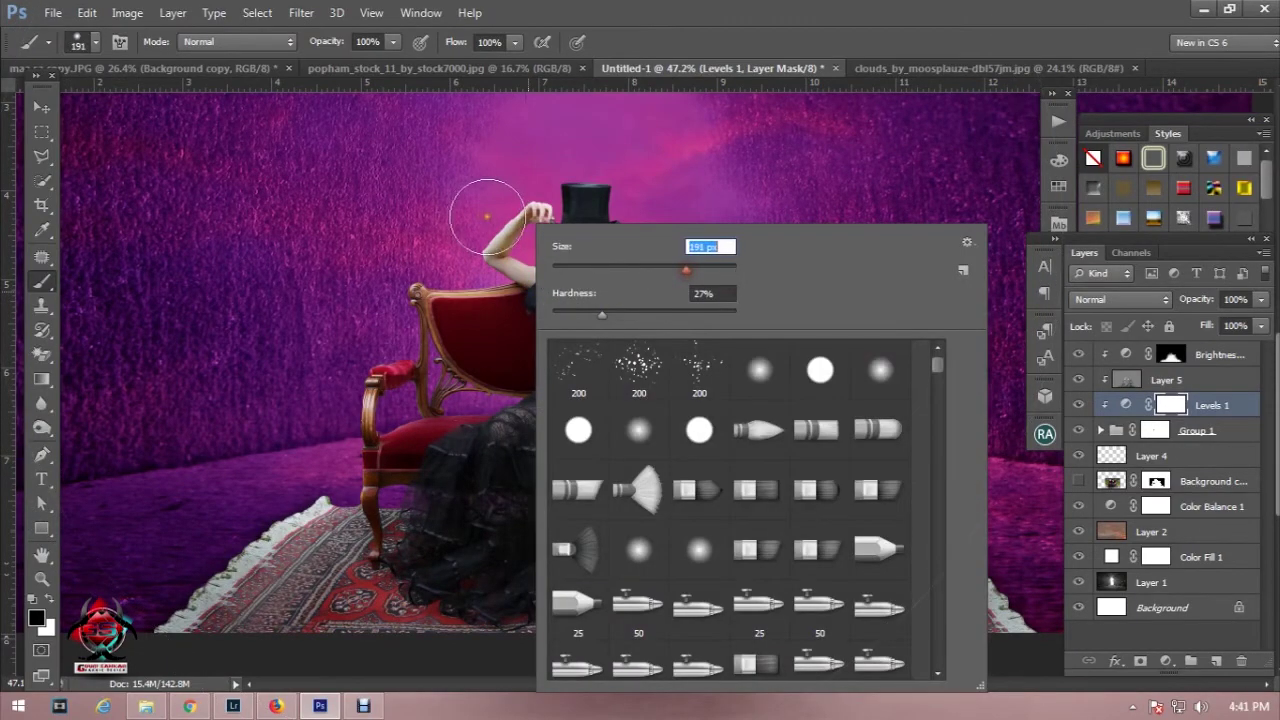
{"action": "key", "text": "Return"}
{"action": "left_click", "coordinate": [330, 44]}
{"action": "mouse_move", "coordinate": [571, 137]}
{"action": "left_mouse_down"}
{"action": "mouse_move", "coordinate": [666, 220]}
{"action": "mouse_move", "coordinate": [749, 263]}
{"action": "mouse_move", "coordinate": [760, 292]}
{"action": "mouse_move", "coordinate": [857, 371]}
{"action": "mouse_move", "coordinate": [905, 525]}
{"action": "left_mouse_up"}
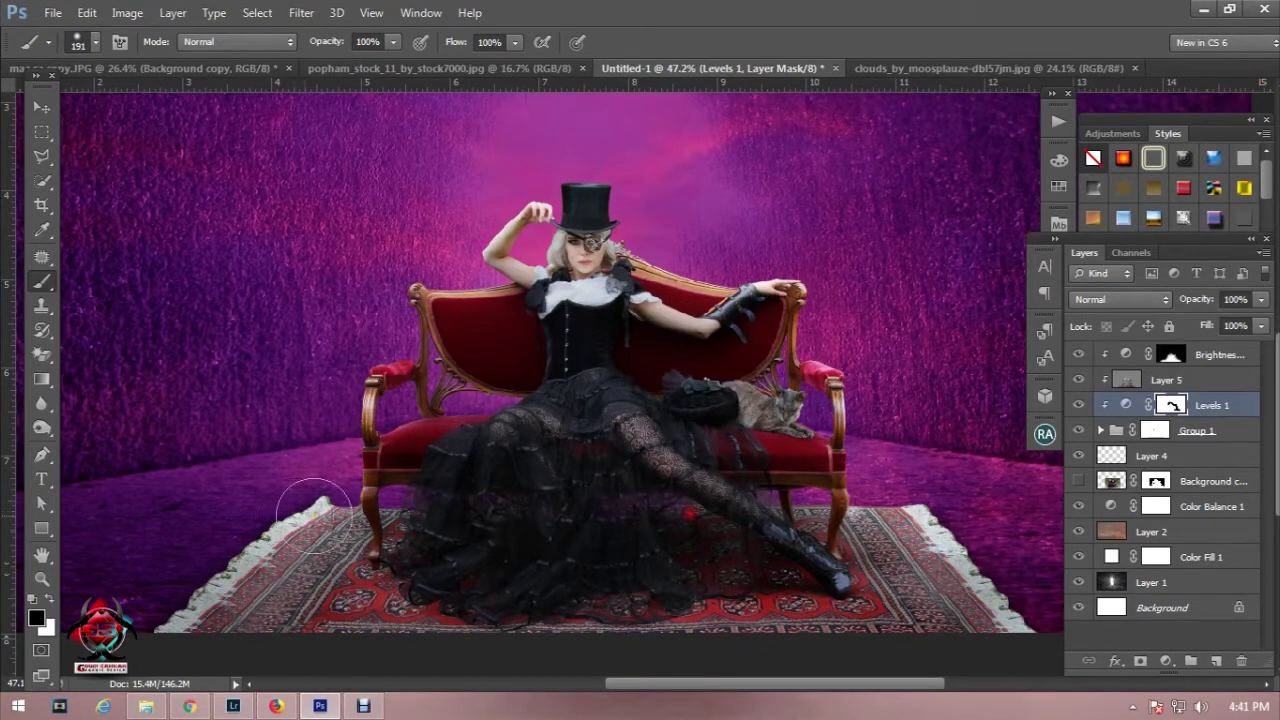
{"action": "mouse_move", "coordinate": [320, 500]}
{"action": "left_mouse_down"}
{"action": "mouse_move", "coordinate": [366, 417]}
{"action": "mouse_move", "coordinate": [362, 350]}
{"action": "mouse_move", "coordinate": [429, 243]}
{"action": "mouse_move", "coordinate": [457, 271]}
{"action": "mouse_move", "coordinate": [500, 214]}
{"action": "mouse_move", "coordinate": [445, 232]}
{"action": "mouse_move", "coordinate": [557, 157]}
{"action": "mouse_move", "coordinate": [643, 228]}
{"action": "mouse_move", "coordinate": [560, 252]}
{"action": "left_mouse_up"}
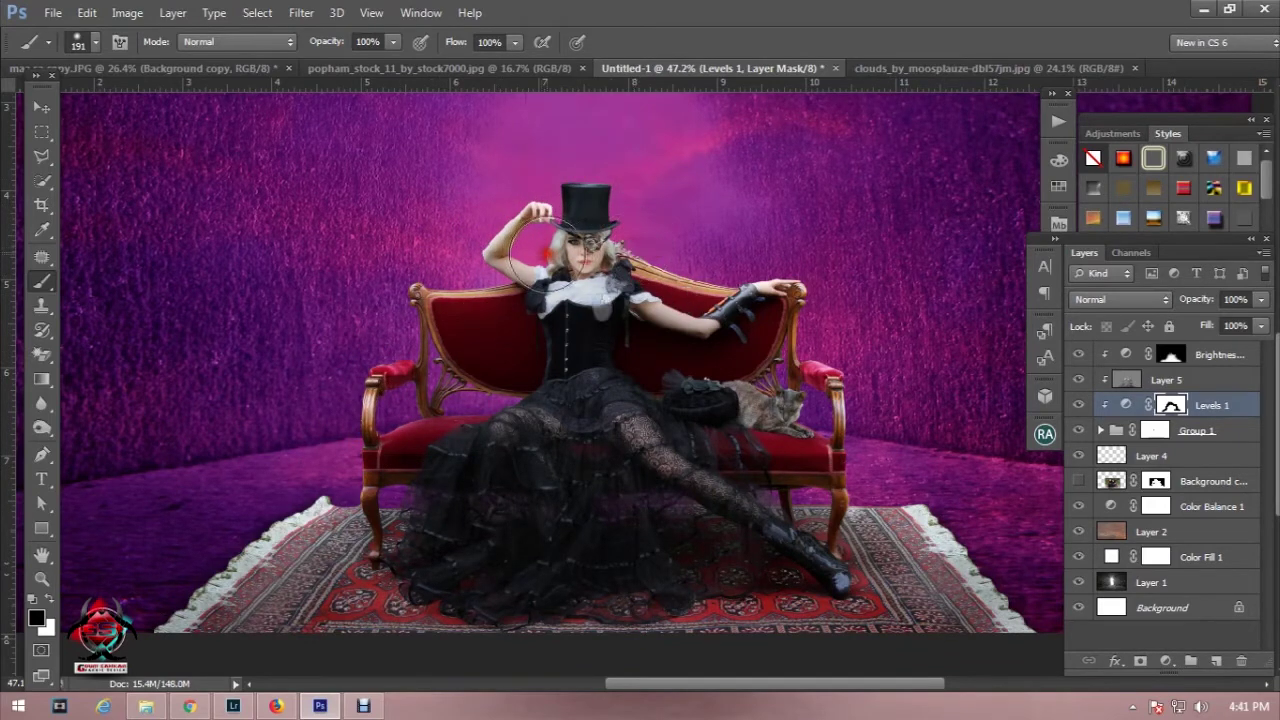
{"action": "left_click", "coordinate": [1230, 433]}
{"action": "scroll", "coordinate": [787, 428], "scroll_direction": "down", "scroll_amount": 1}
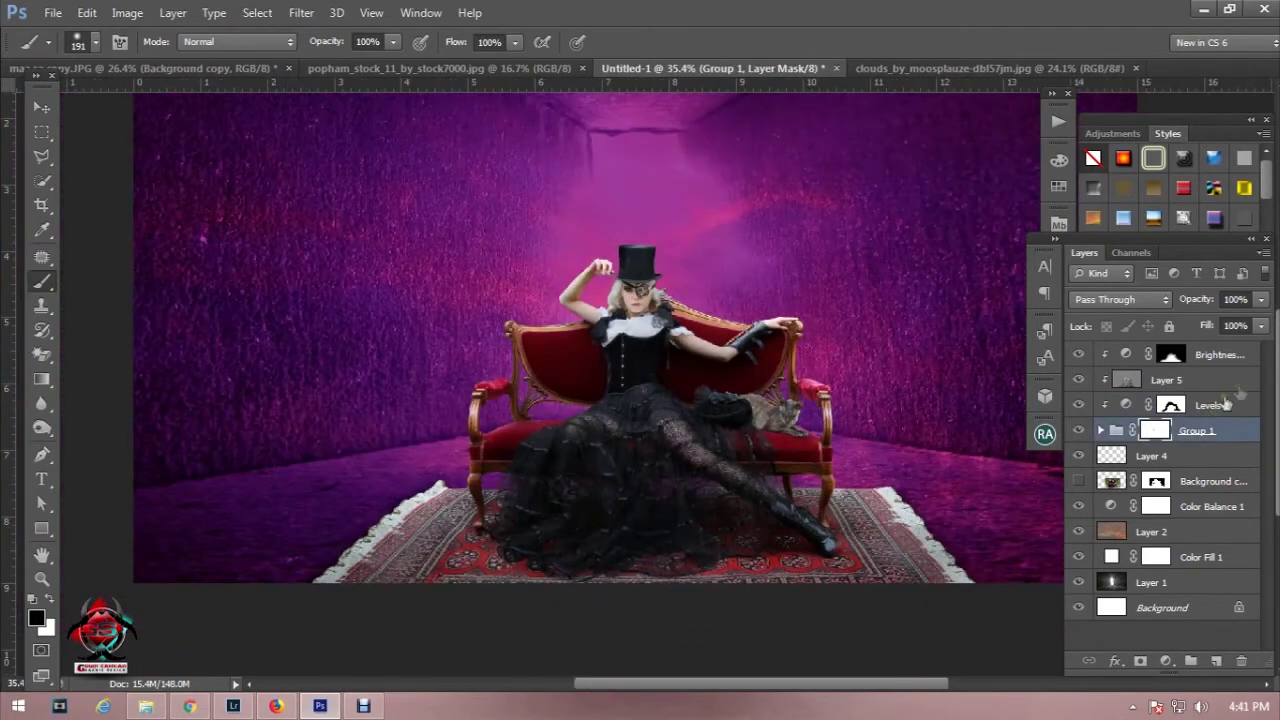
{"action": "scroll", "coordinate": [790, 402], "scroll_direction": "up", "scroll_amount": 1}
{"action": "scroll", "coordinate": [790, 402], "scroll_direction": "down", "scroll_amount": 2}
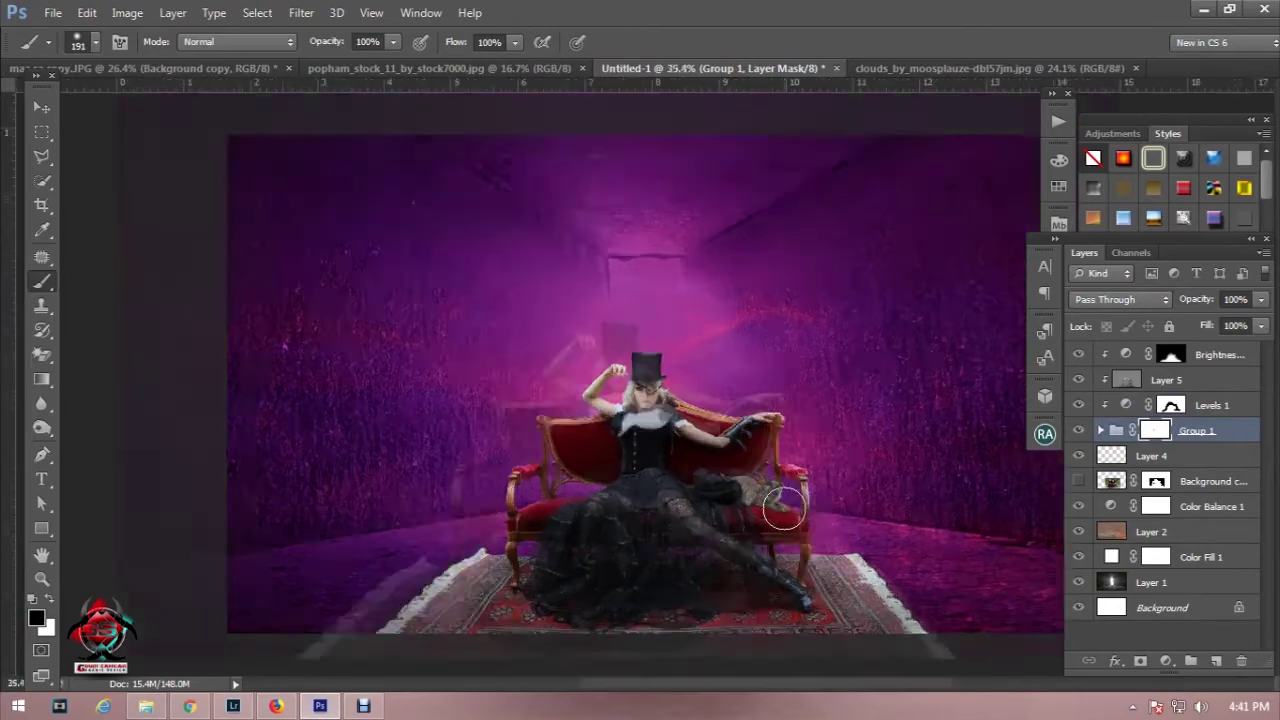
{"action": "scroll", "coordinate": [780, 402], "scroll_direction": "up", "scroll_amount": 2}
{"action": "scroll", "coordinate": [768, 401], "scroll_direction": "up", "scroll_amount": 1}
{"action": "scroll", "coordinate": [790, 400], "scroll_direction": "up", "scroll_amount": 1}
{"action": "scroll", "coordinate": [790, 400], "scroll_direction": "up", "scroll_amount": 1}
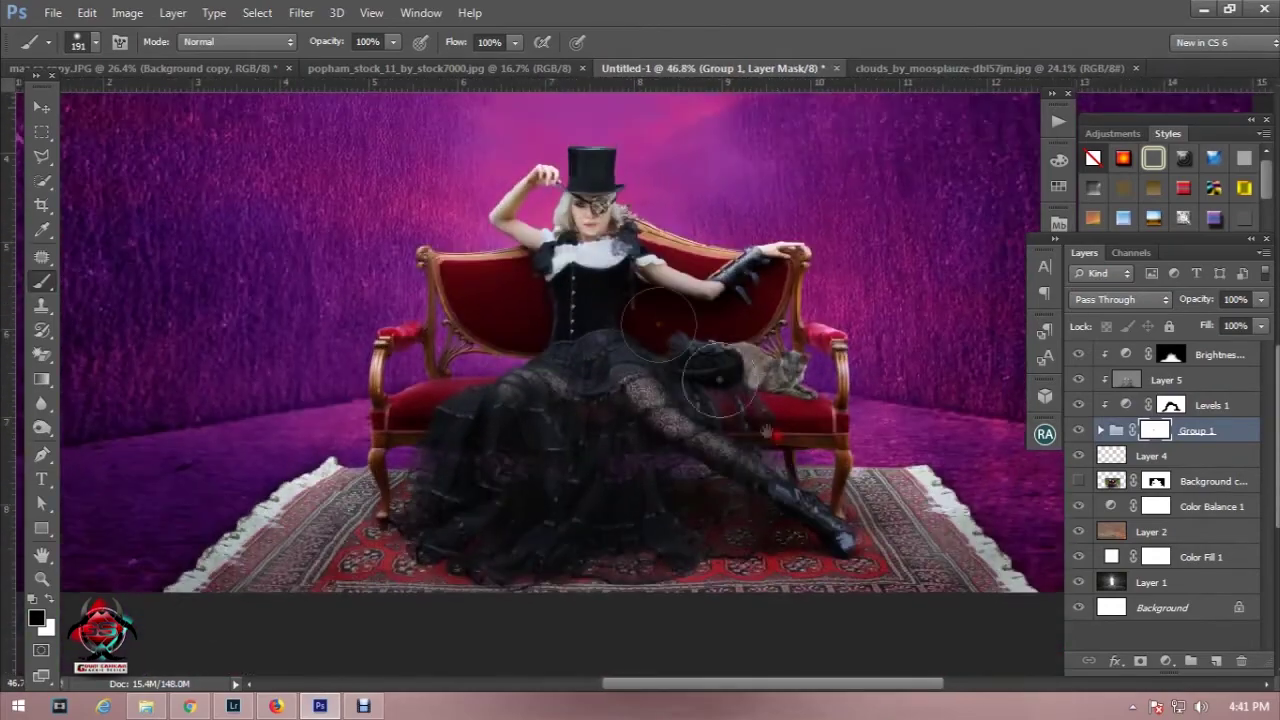
{"action": "scroll", "coordinate": [790, 400], "scroll_direction": "up", "scroll_amount": 1}
{"action": "scroll", "coordinate": [790, 400], "scroll_direction": "up", "scroll_amount": 1}
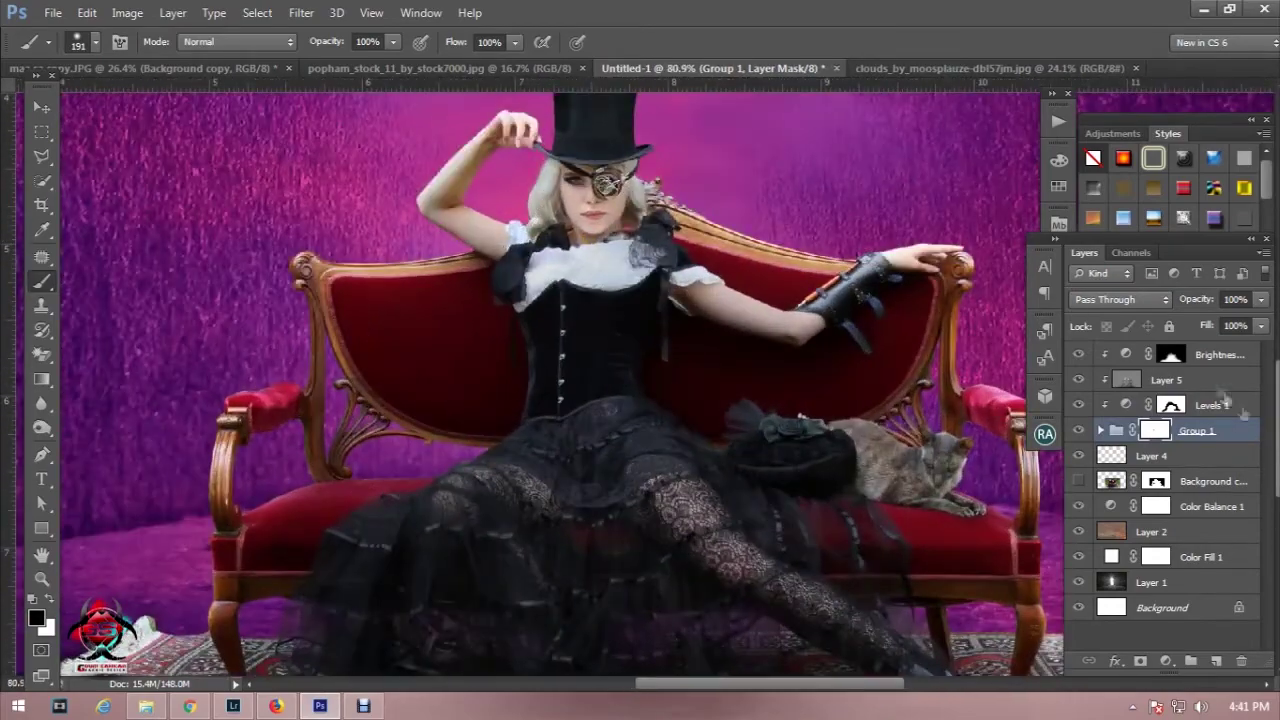
{"action": "left_click", "coordinate": [1220, 360], "text": "shift"}
{"action": "left_click_drag", "start_coordinate": [1220, 360], "coordinate": [1190, 660]}
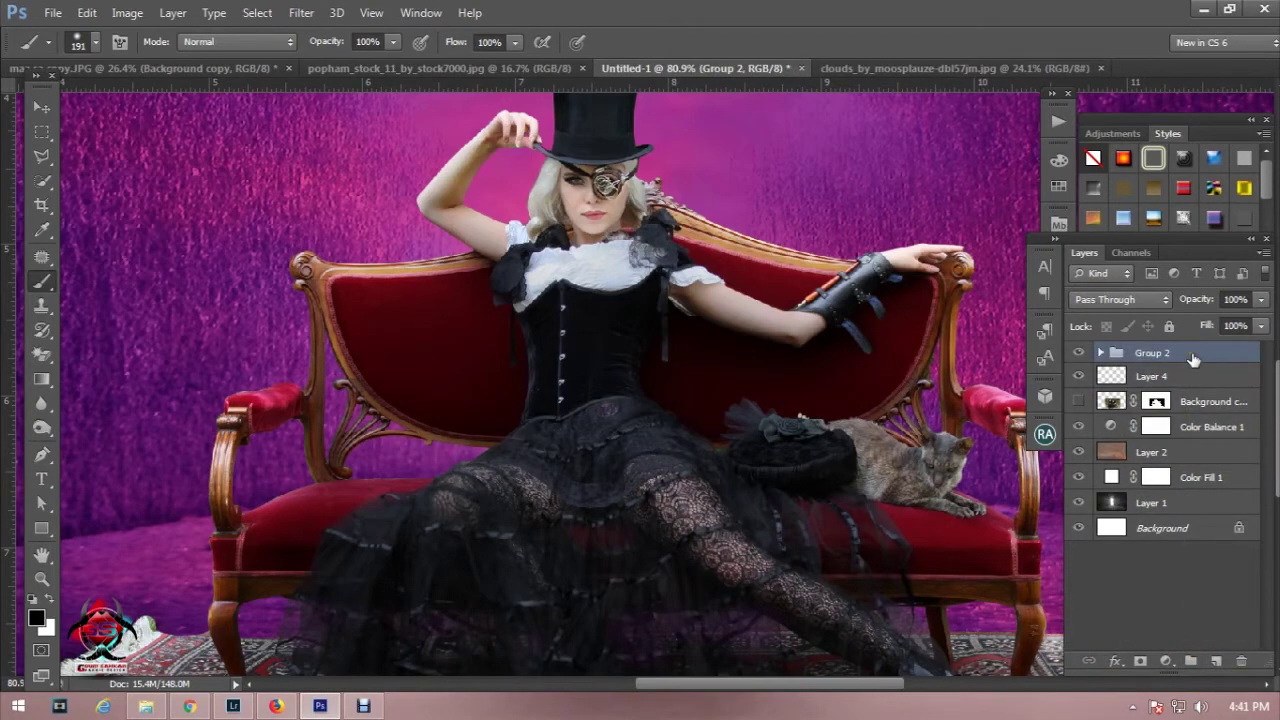
{"action": "key", "text": "ctrl+z"}
{"action": "left_click", "coordinate": [1210, 460]}
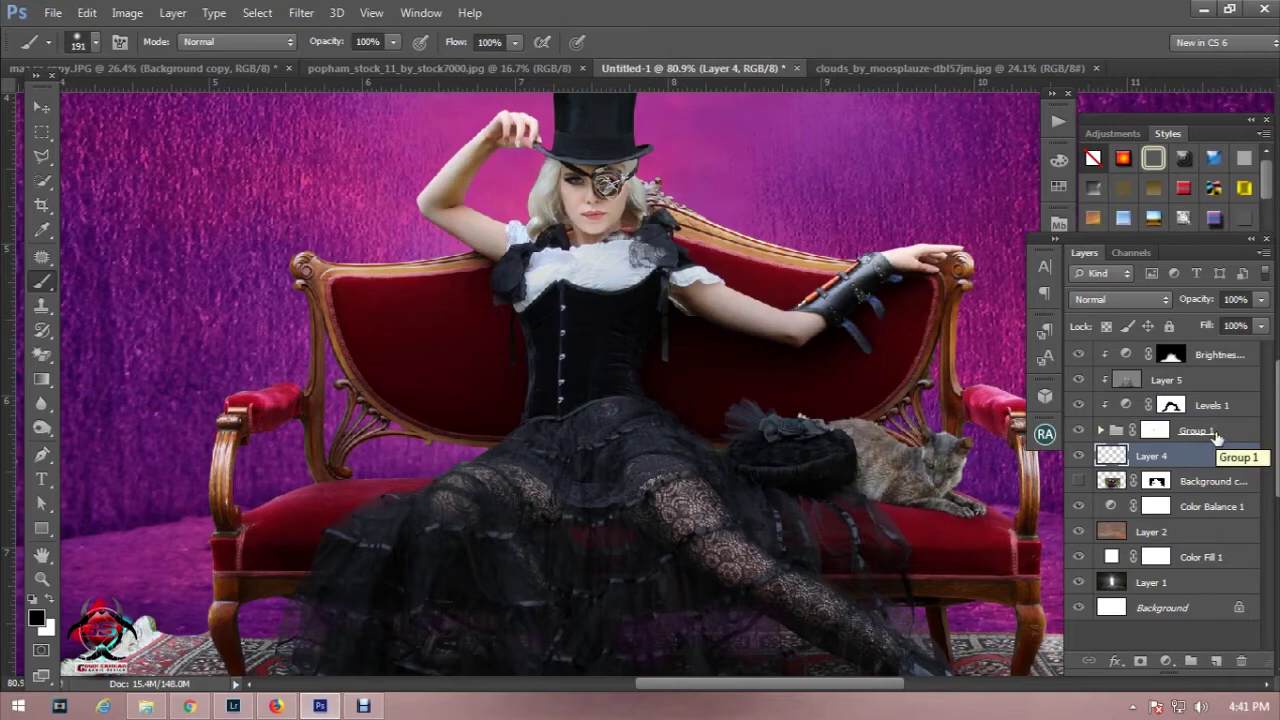
{"action": "left_click", "coordinate": [1216, 360], "text": "shift"}
{"action": "scroll", "coordinate": [697, 354], "scroll_direction": "down", "scroll_amount": 3}
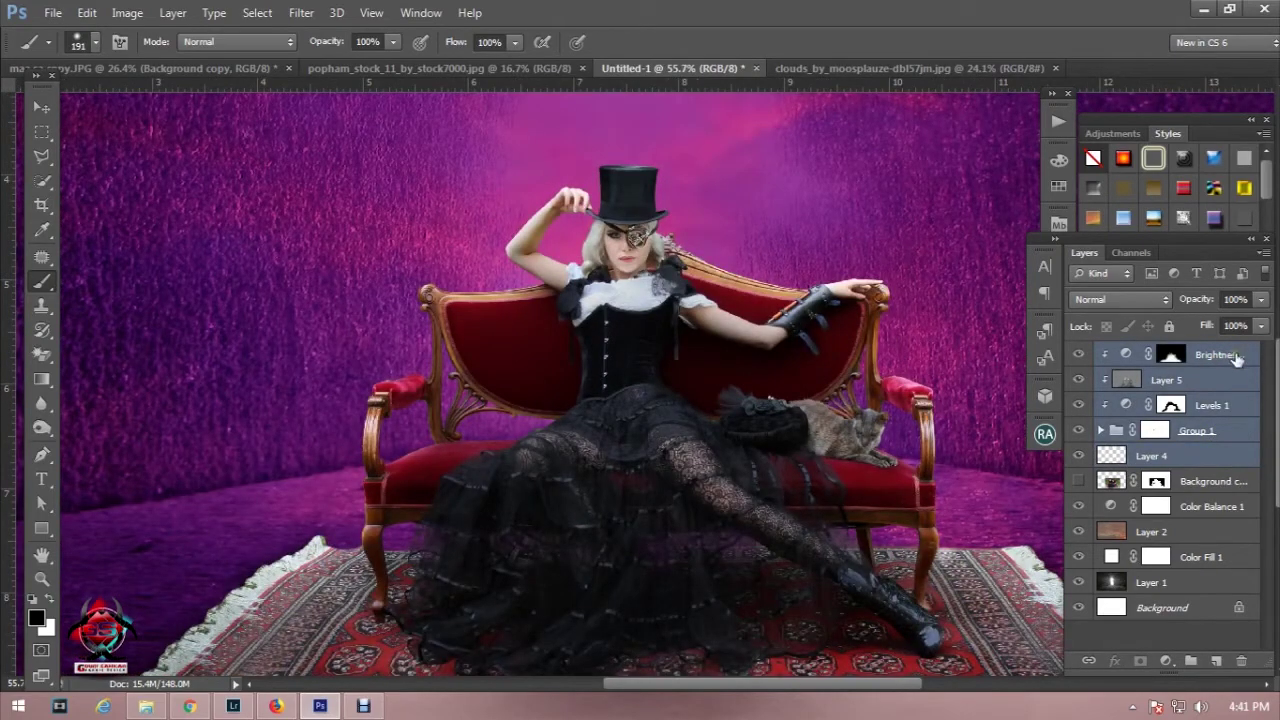
{"action": "left_click", "coordinate": [1236, 357]}
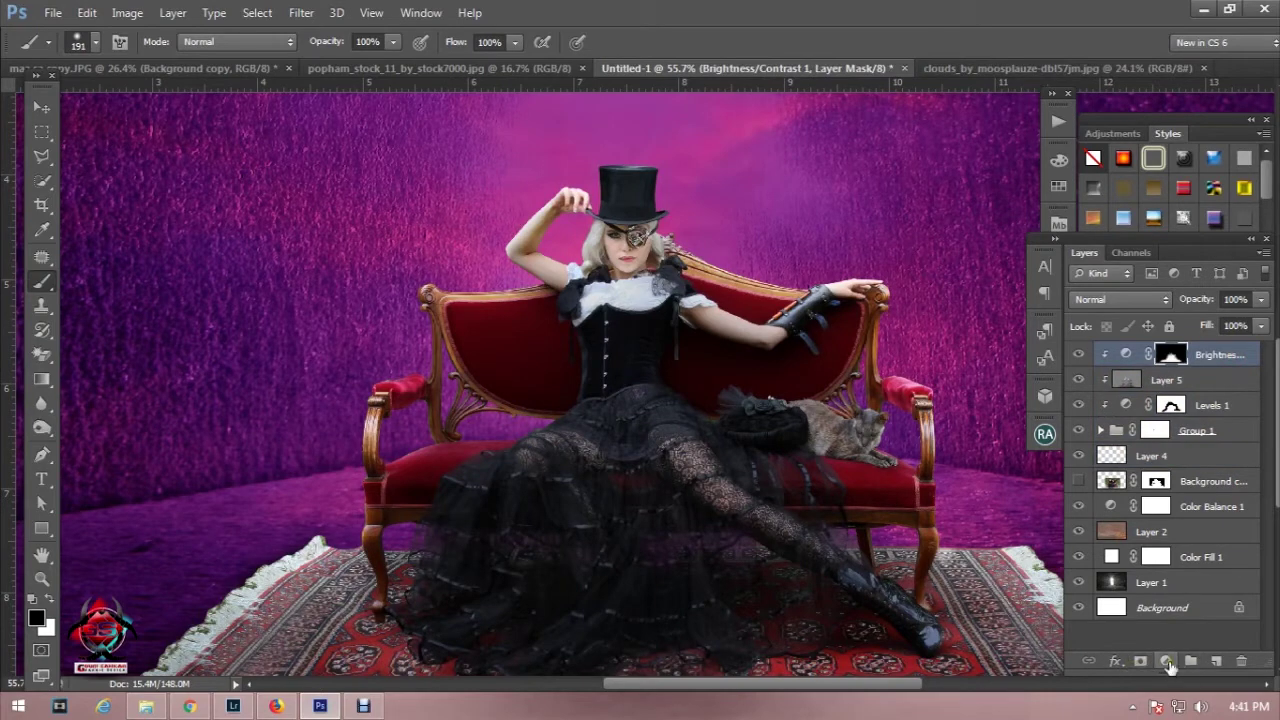
Step: Add Brightness/Contrast 2 clipped to the layer below, with brightness 34 and contrast 23
{"action": "left_click", "coordinate": [1166, 662]}
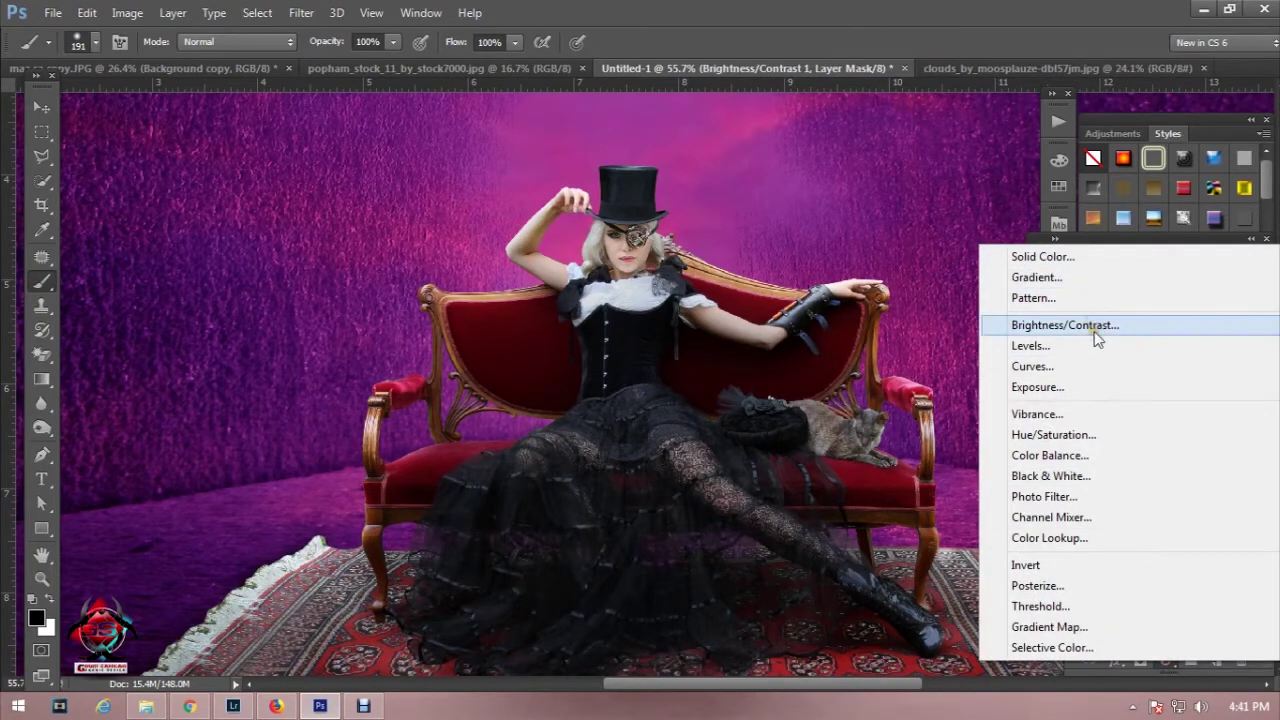
{"action": "left_click", "coordinate": [1097, 337]}
{"action": "mouse_move", "coordinate": [274, 375]}
{"action": "left_mouse_down"}
{"action": "mouse_move", "coordinate": [308, 382]}
{"action": "mouse_move", "coordinate": [296, 385]}
{"action": "left_mouse_up"}
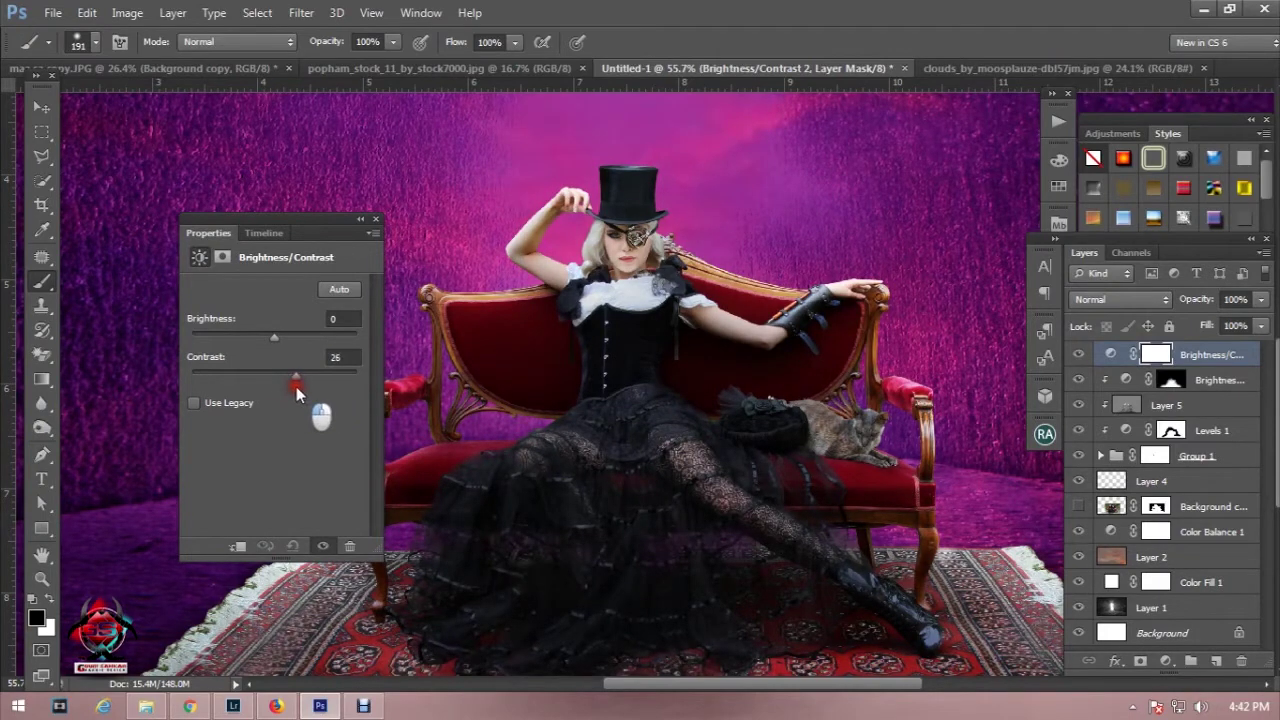
{"action": "left_click", "coordinate": [239, 546]}
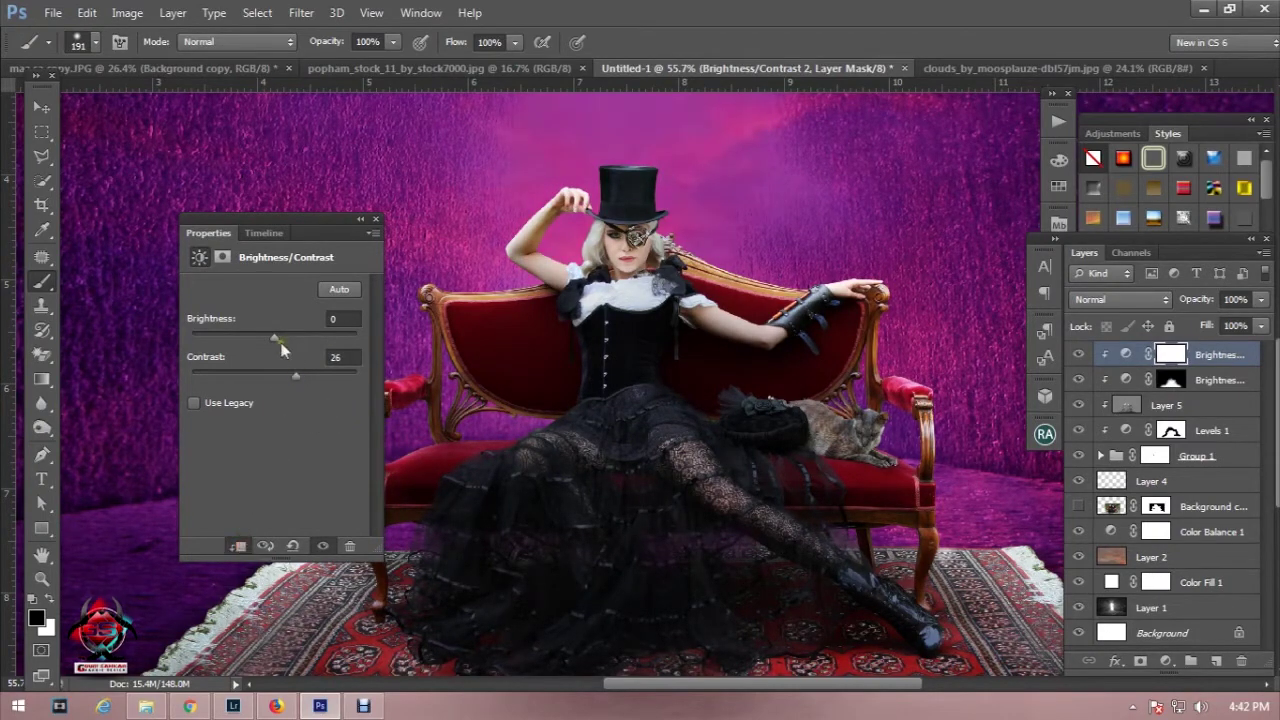
{"action": "left_click_drag", "start_coordinate": [281, 347], "coordinate": [285, 352]}
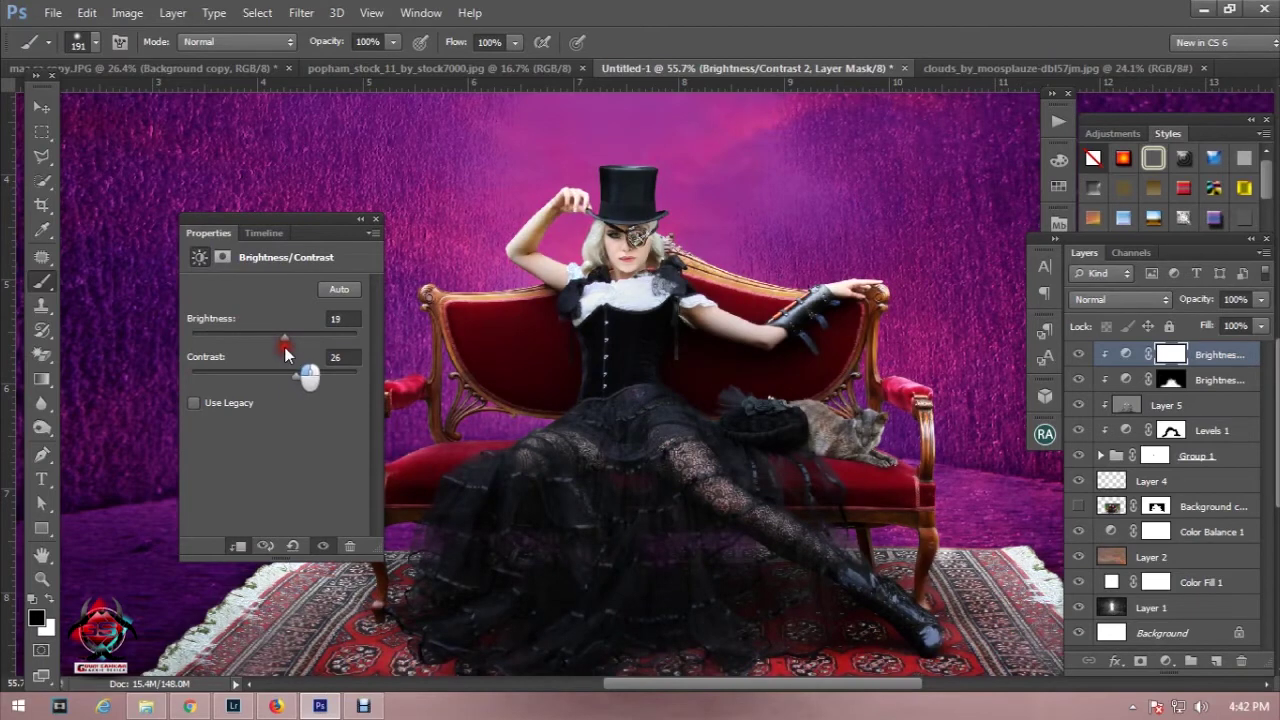
{"action": "left_click_drag", "start_coordinate": [289, 347], "coordinate": [290, 386]}
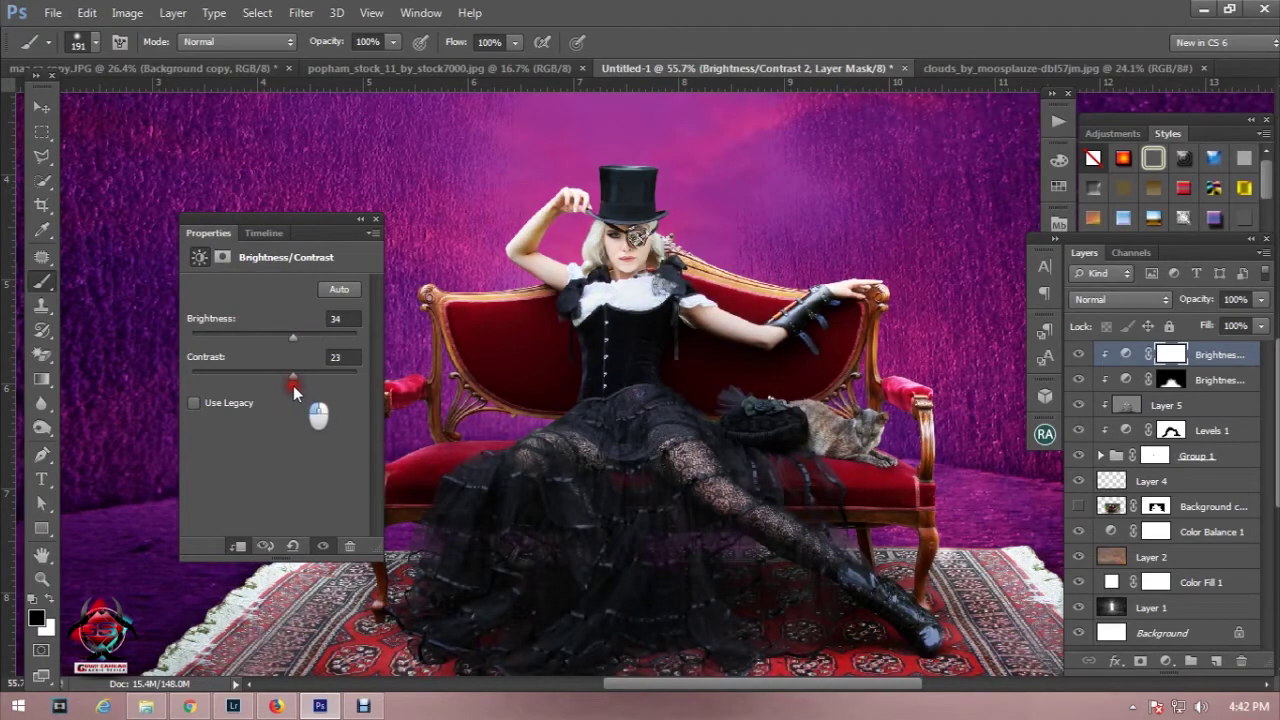
{"action": "left_click", "coordinate": [375, 219]}
{"action": "scroll", "coordinate": [543, 343], "scroll_direction": "down", "scroll_amount": 2}
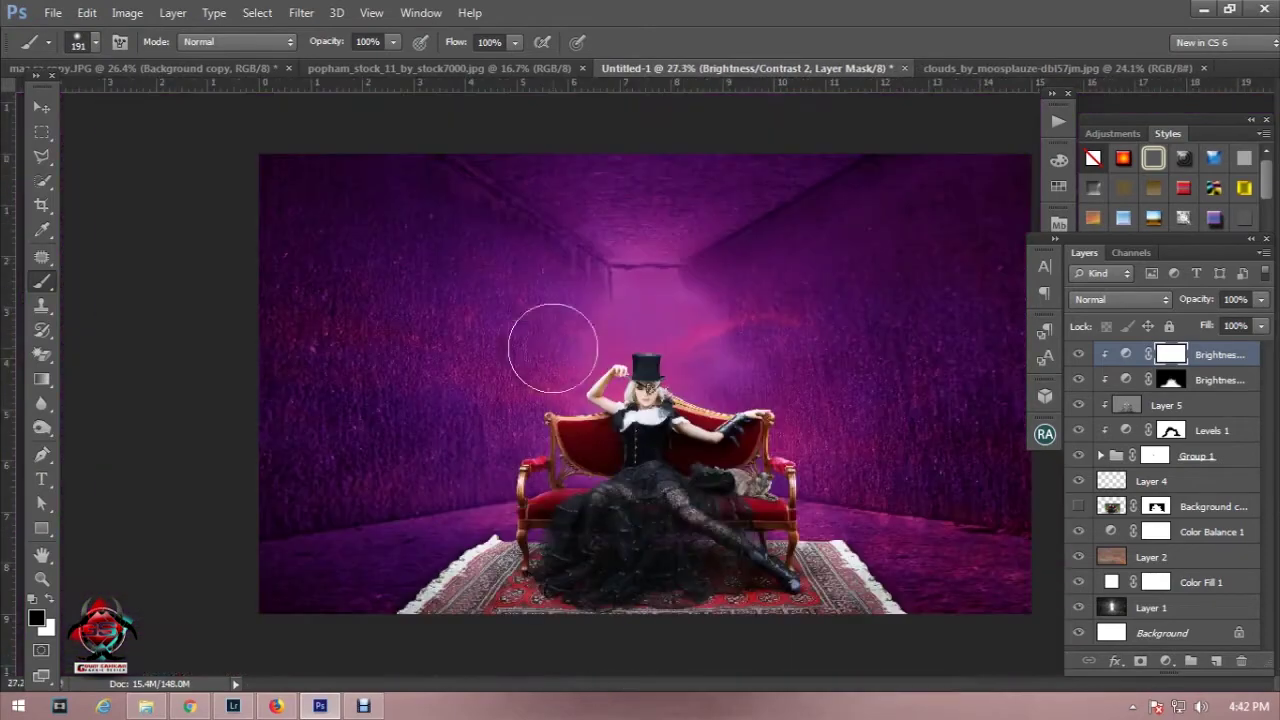
{"action": "scroll", "coordinate": [697, 530], "scroll_direction": "up", "scroll_amount": 1}
{"action": "scroll", "coordinate": [697, 530], "scroll_direction": "up", "scroll_amount": 2}
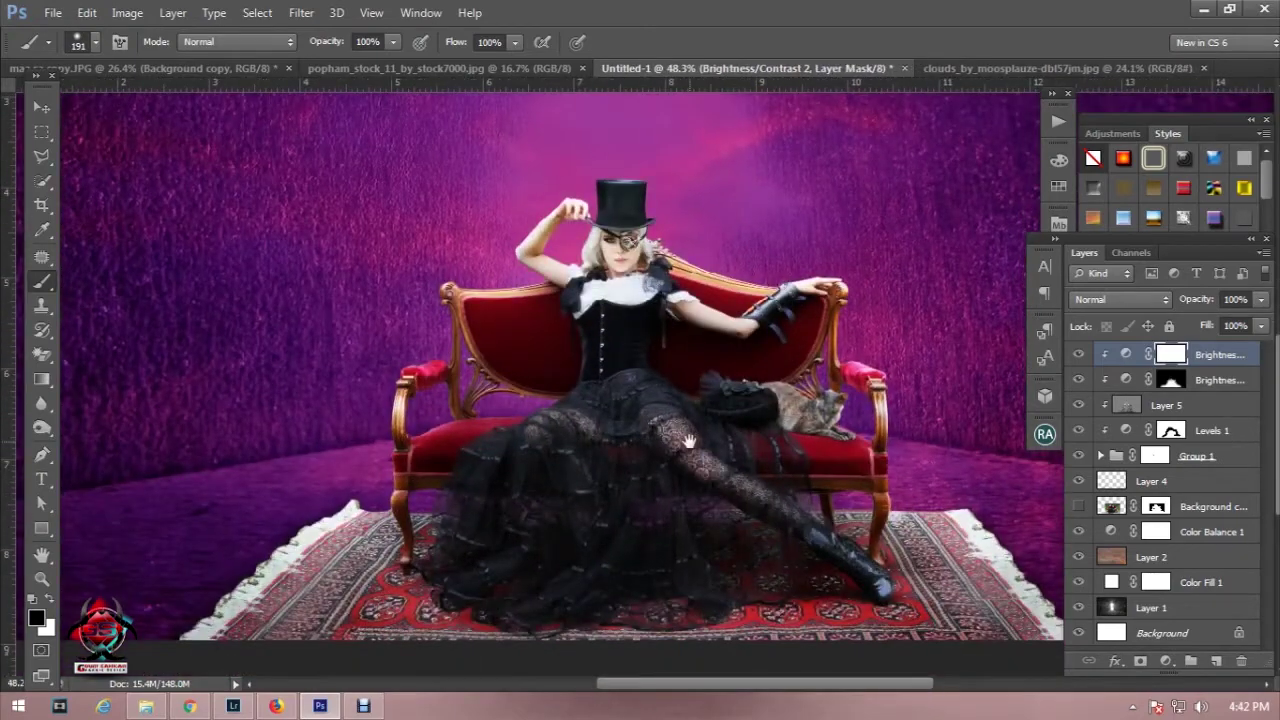
{"action": "scroll", "coordinate": [680, 440], "scroll_direction": "down", "scroll_amount": 1}
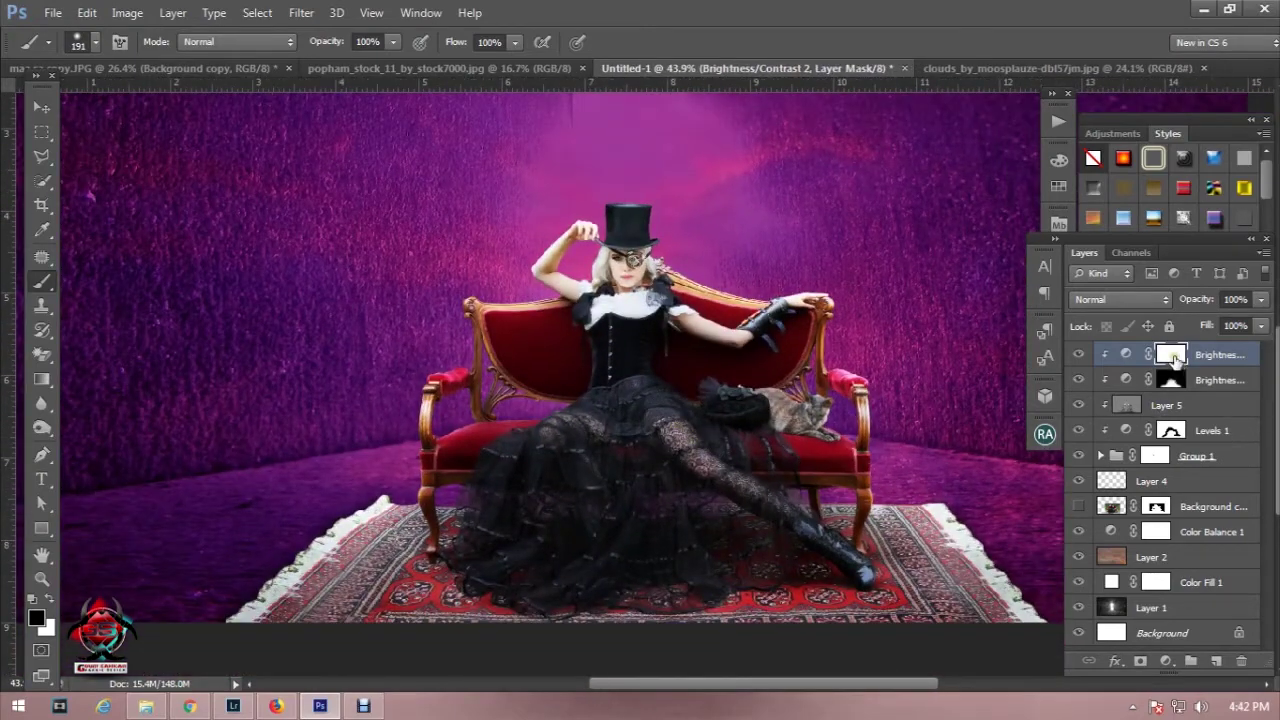
{"action": "left_click", "coordinate": [127, 12]}
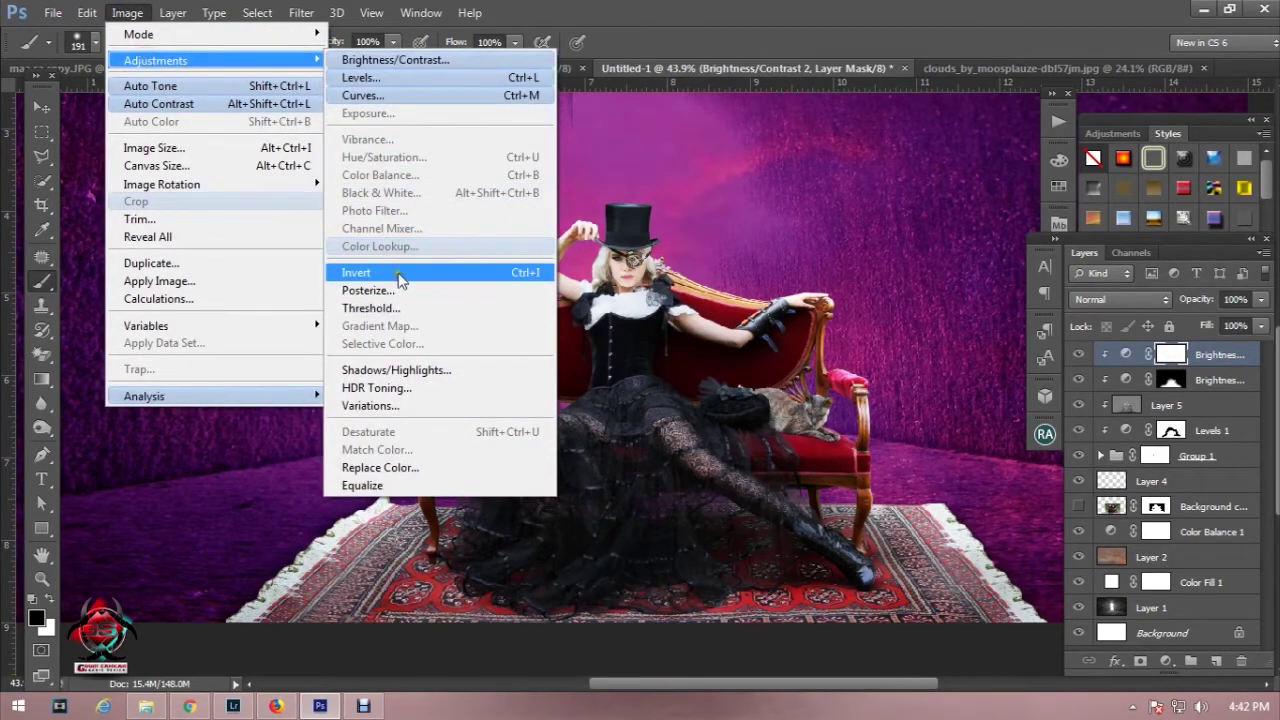
Step: Invert the adjustment's mask and paint white to reveal brightening on the raised arm and hand
{"action": "left_click", "coordinate": [400, 275]}
{"action": "left_click", "coordinate": [50, 600]}
{"action": "left_click", "coordinate": [518, 343]}
{"action": "key", "text": "ctrl+z"}
{"action": "left_click_drag", "start_coordinate": [543, 206], "coordinate": [565, 265]}
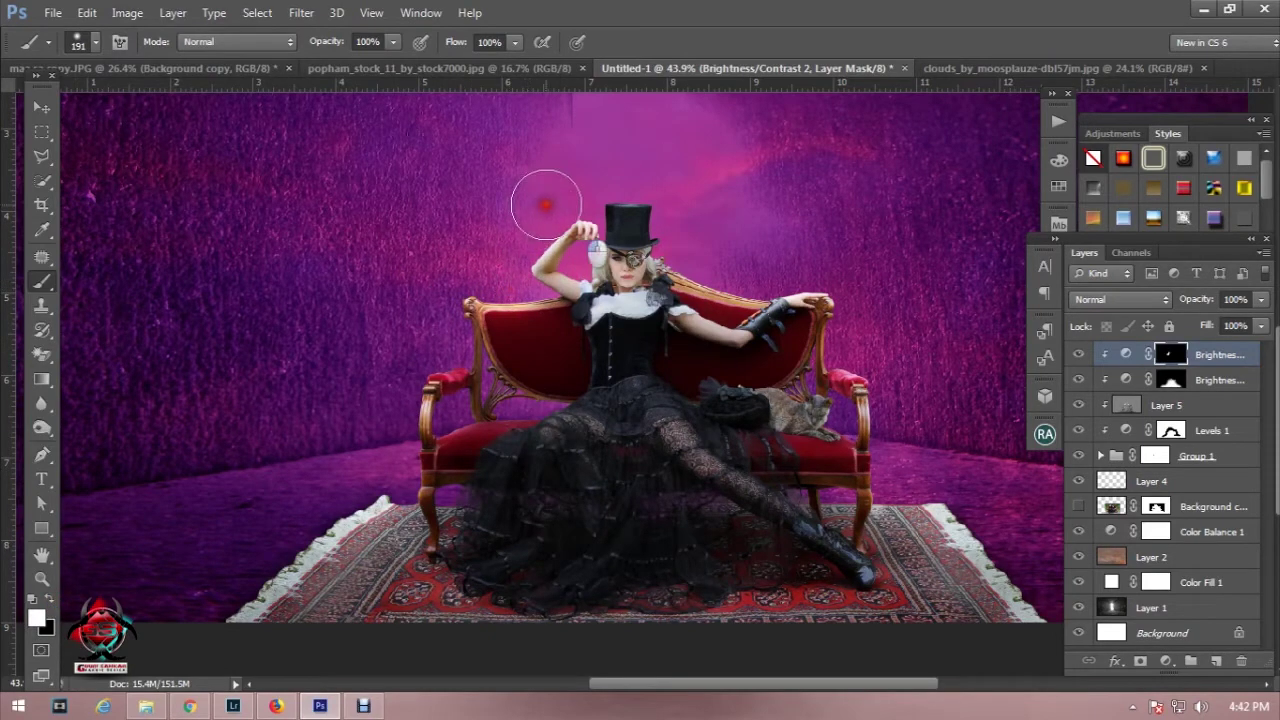
{"action": "mouse_move", "coordinate": [623, 149]}
{"action": "left_mouse_down"}
{"action": "mouse_move", "coordinate": [713, 258]}
{"action": "mouse_move", "coordinate": [802, 265]}
{"action": "left_mouse_up"}
Step: With a smaller brush, brighten both sofa arms, then softly brighten the floor at 39% opacity
{"action": "key", "text": "bracketleft"}
{"action": "key", "text": "bracketleft"}
{"action": "key", "text": "bracketleft"}
{"action": "key", "text": "bracketleft"}
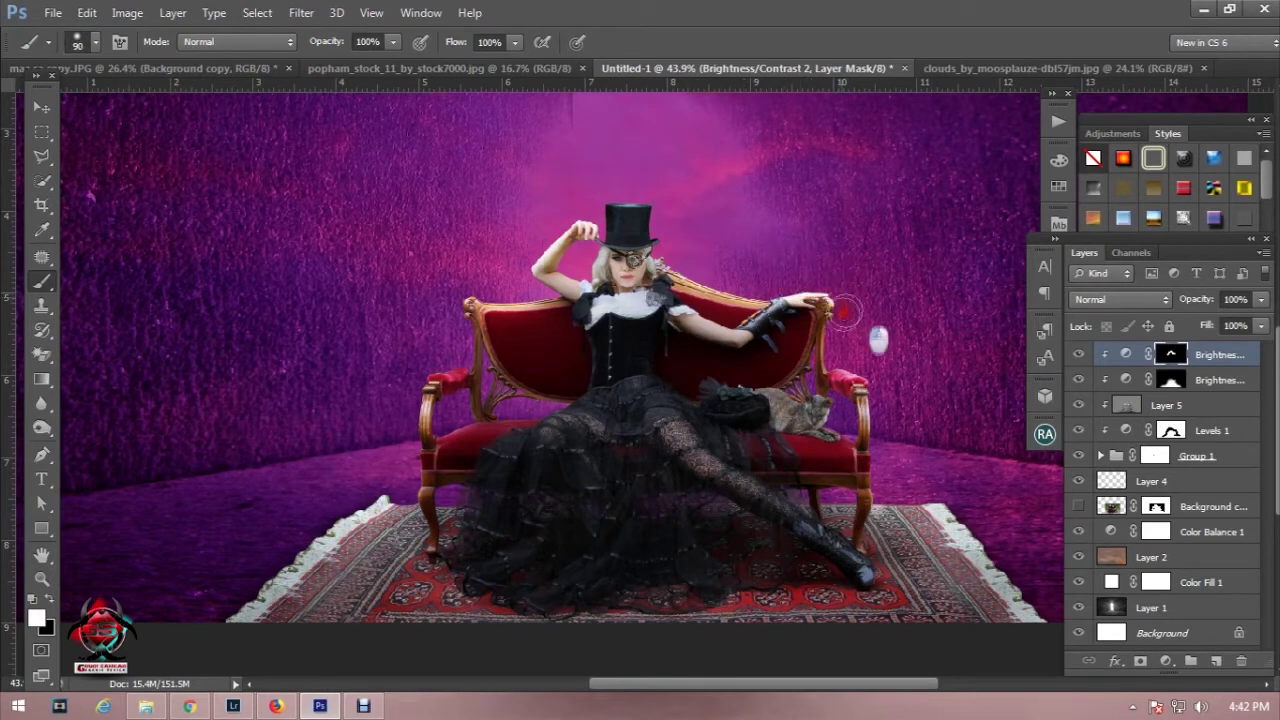
{"action": "left_click_drag", "start_coordinate": [838, 350], "coordinate": [857, 366]}
{"action": "left_click_drag", "start_coordinate": [449, 351], "coordinate": [406, 492]}
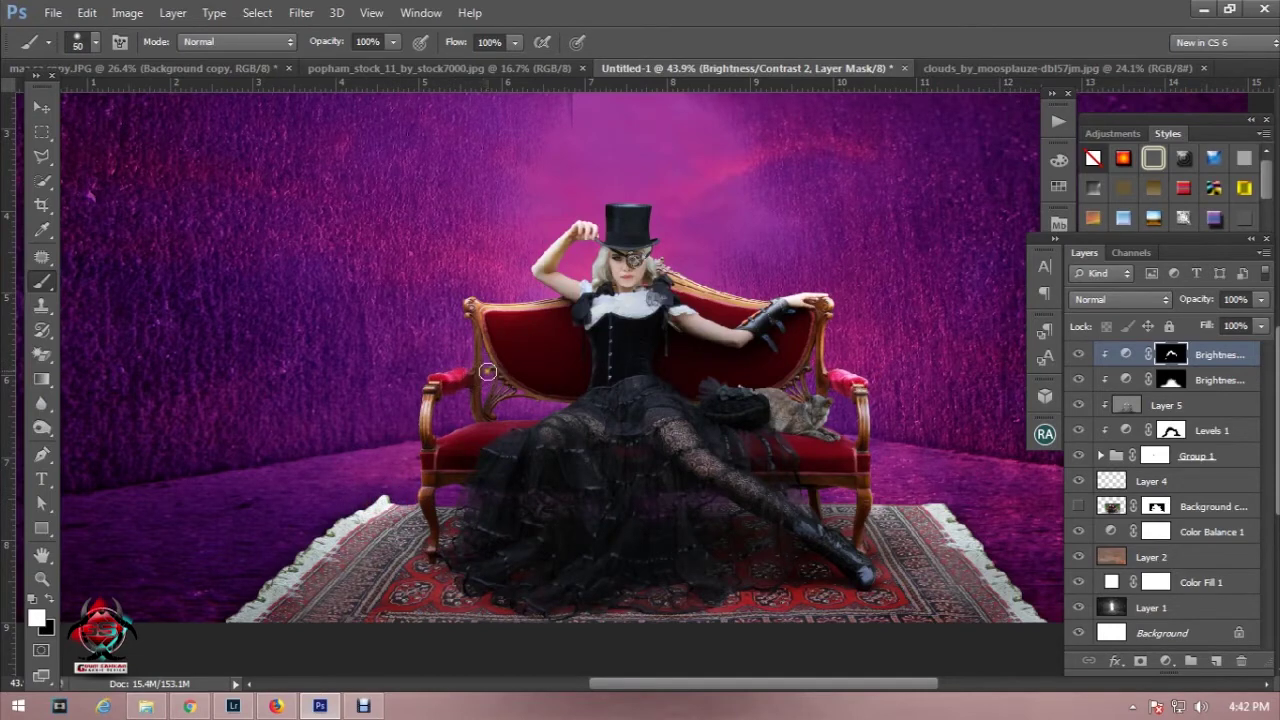
{"action": "left_click_drag", "start_coordinate": [488, 372], "coordinate": [484, 393]}
{"action": "left_click_drag", "start_coordinate": [472, 293], "coordinate": [462, 305]}
{"action": "left_click_drag", "start_coordinate": [680, 267], "coordinate": [670, 260]}
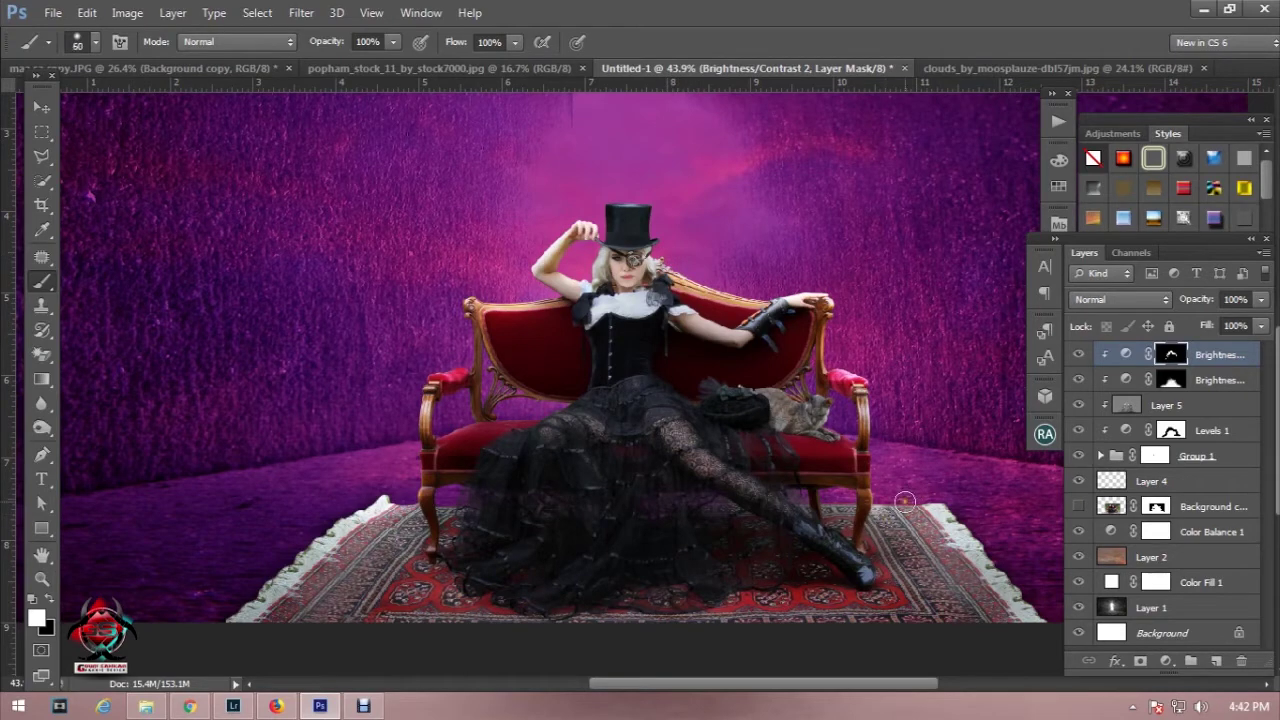
{"action": "left_click_drag", "start_coordinate": [335, 58], "coordinate": [271, 43]}
{"action": "left_click_drag", "start_coordinate": [840, 505], "coordinate": [1004, 522]}
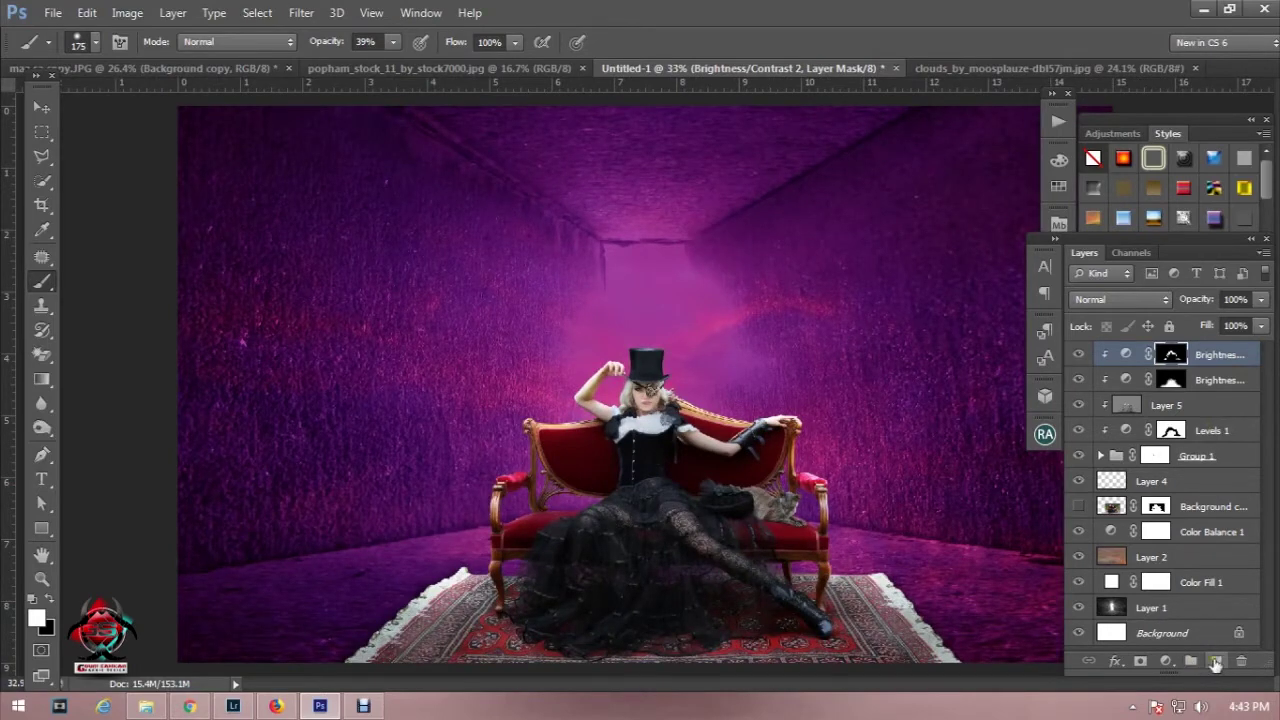
Step: Add a new empty layer set to Overlay blend mode
{"action": "left_click", "coordinate": [1215, 665]}
{"action": "left_click", "coordinate": [1120, 299]}
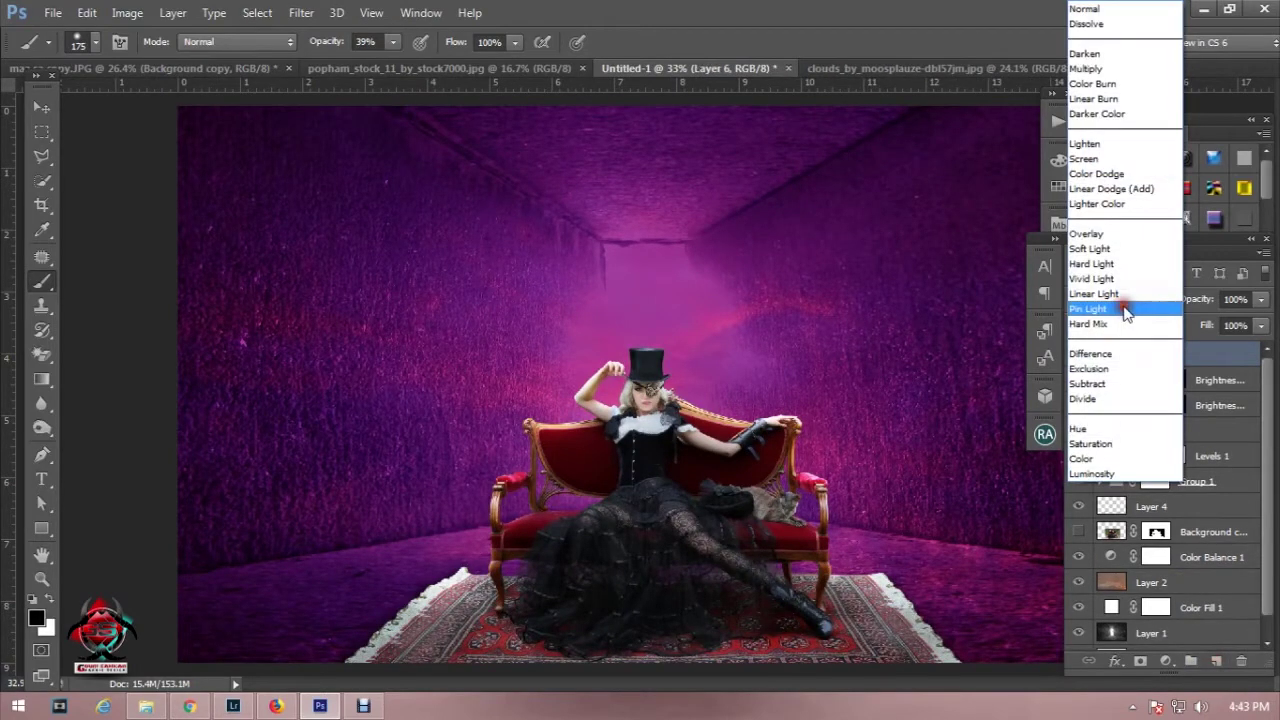
{"action": "left_click", "coordinate": [1119, 236]}
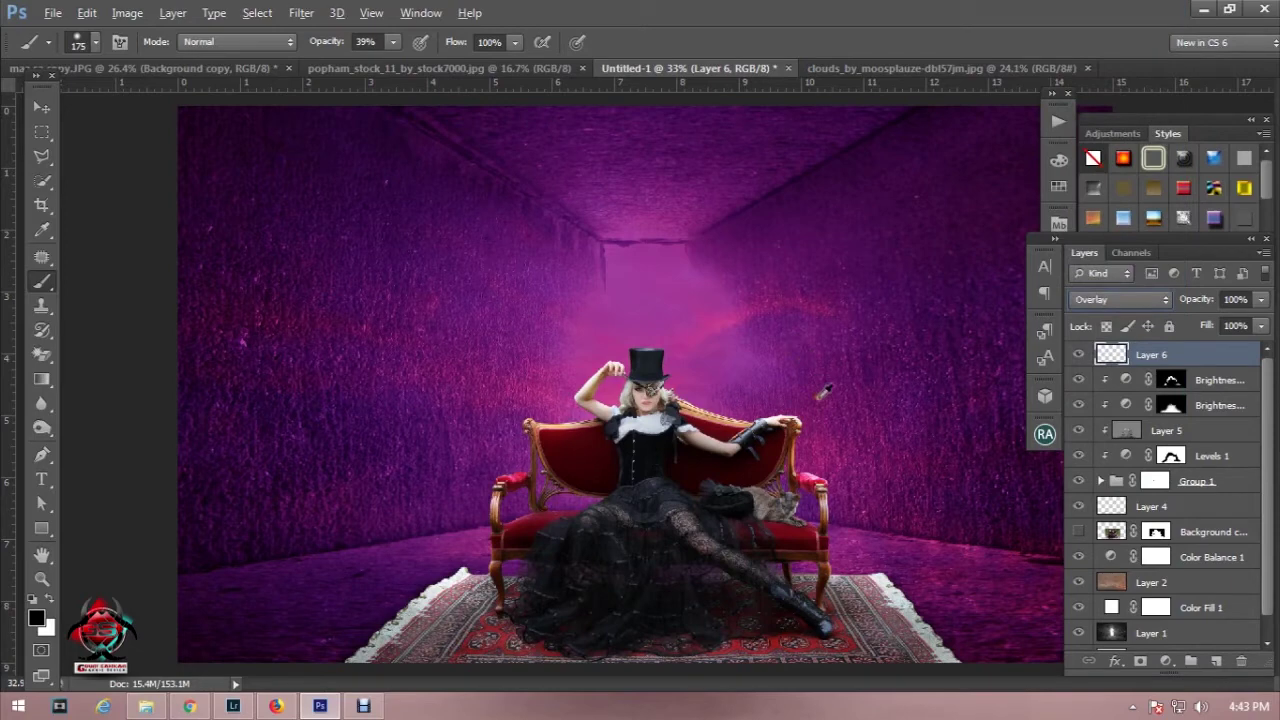
Step: Paint faint purple around the sofa legs at 16% brush opacity, then zoom out
{"action": "left_click_drag", "start_coordinate": [329, 48], "coordinate": [310, 46]}
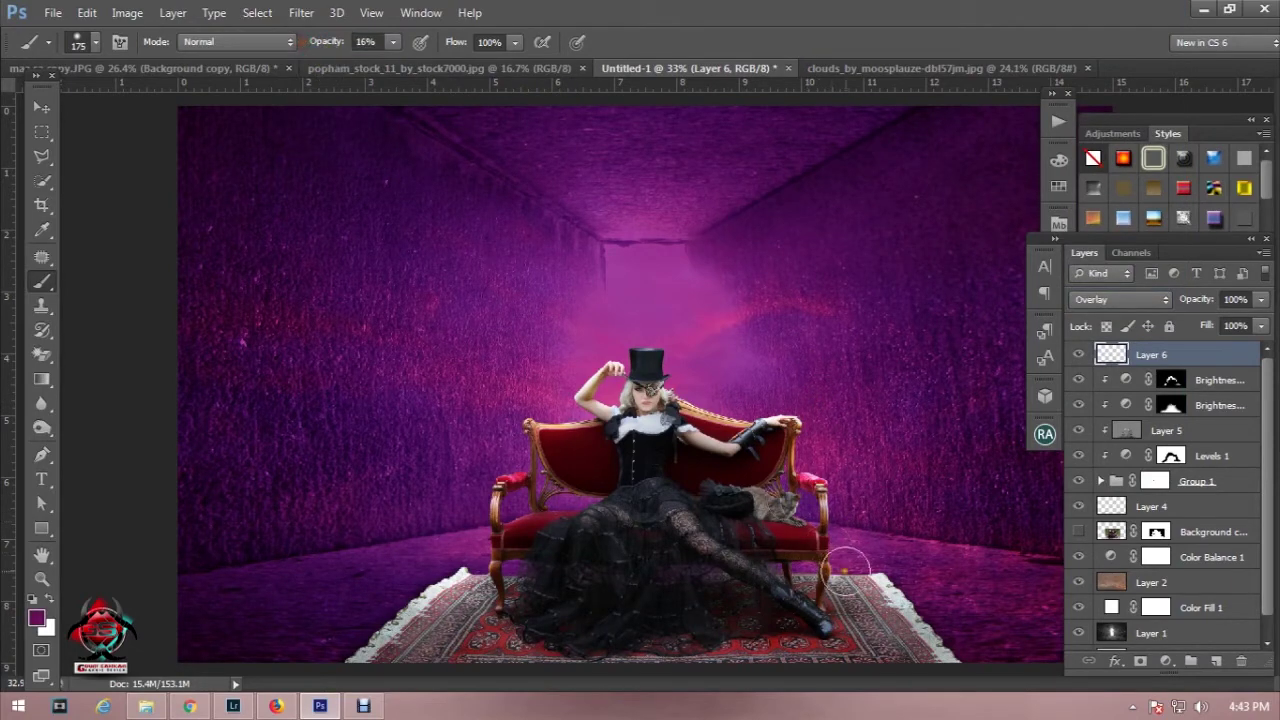
{"action": "left_click_drag", "start_coordinate": [920, 585], "coordinate": [875, 578]}
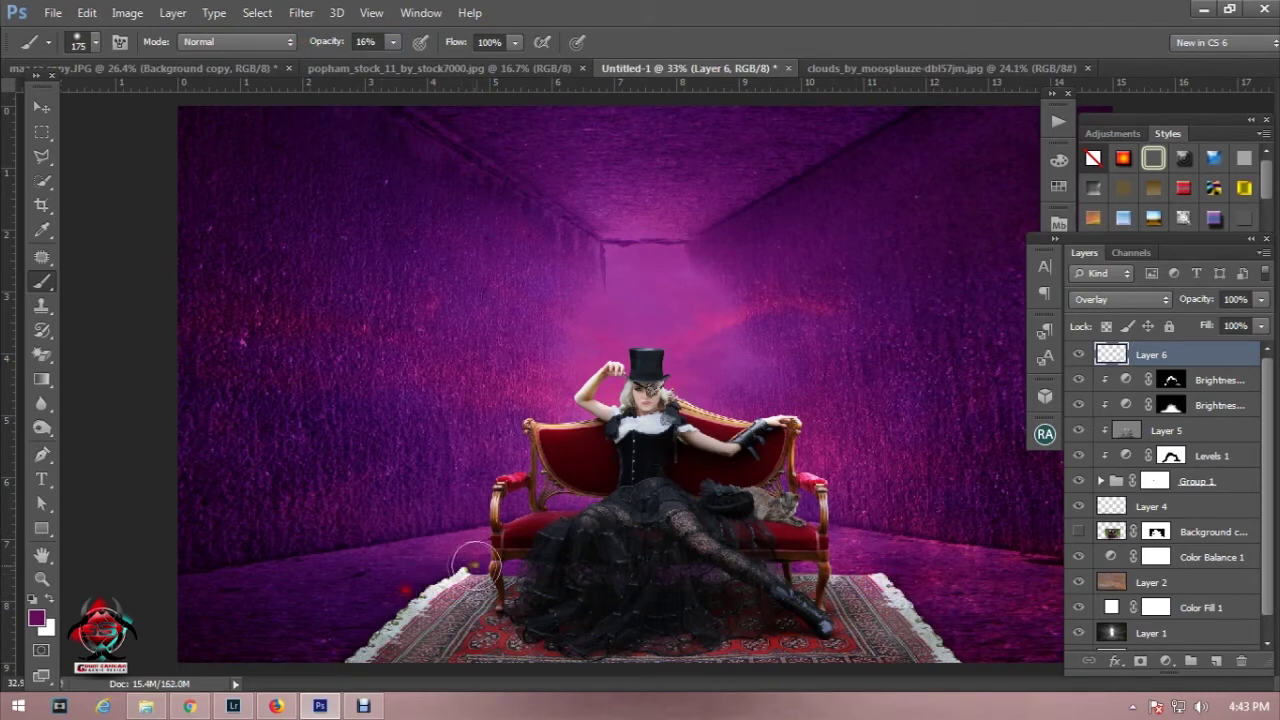
{"action": "left_click_drag", "start_coordinate": [848, 578], "coordinate": [805, 580]}
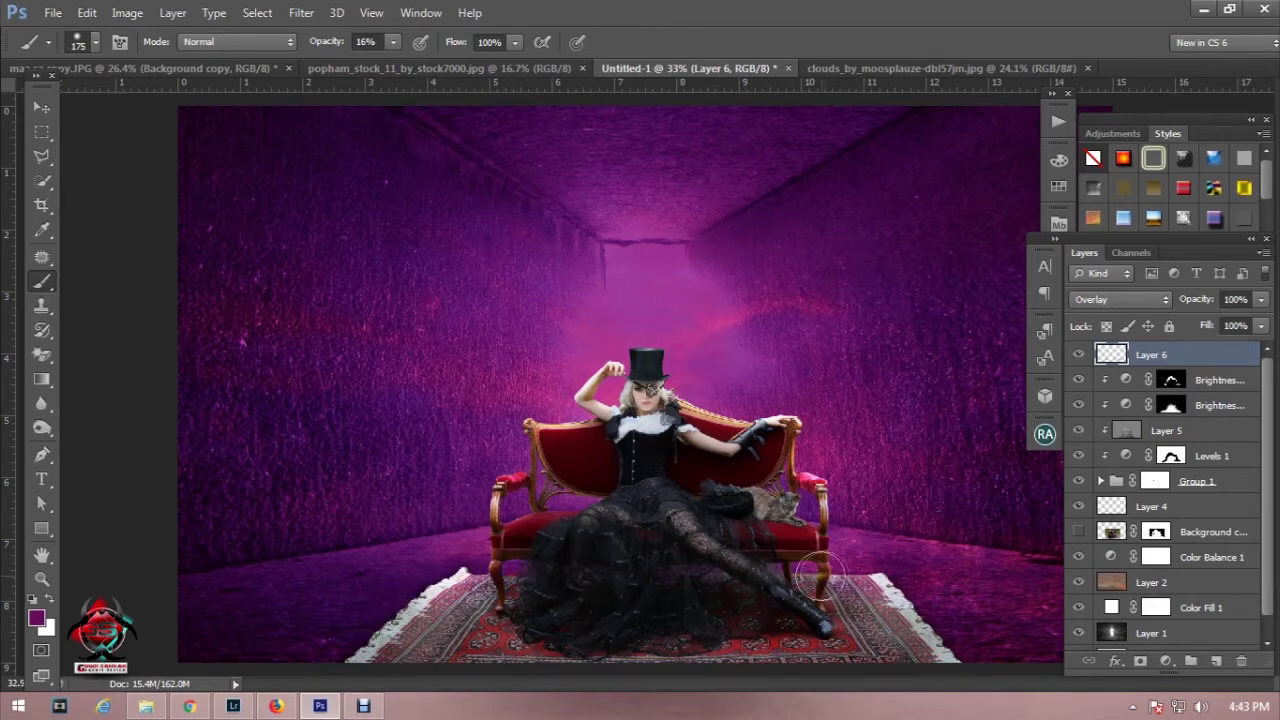
{"action": "key", "text": "ctrl+minus"}
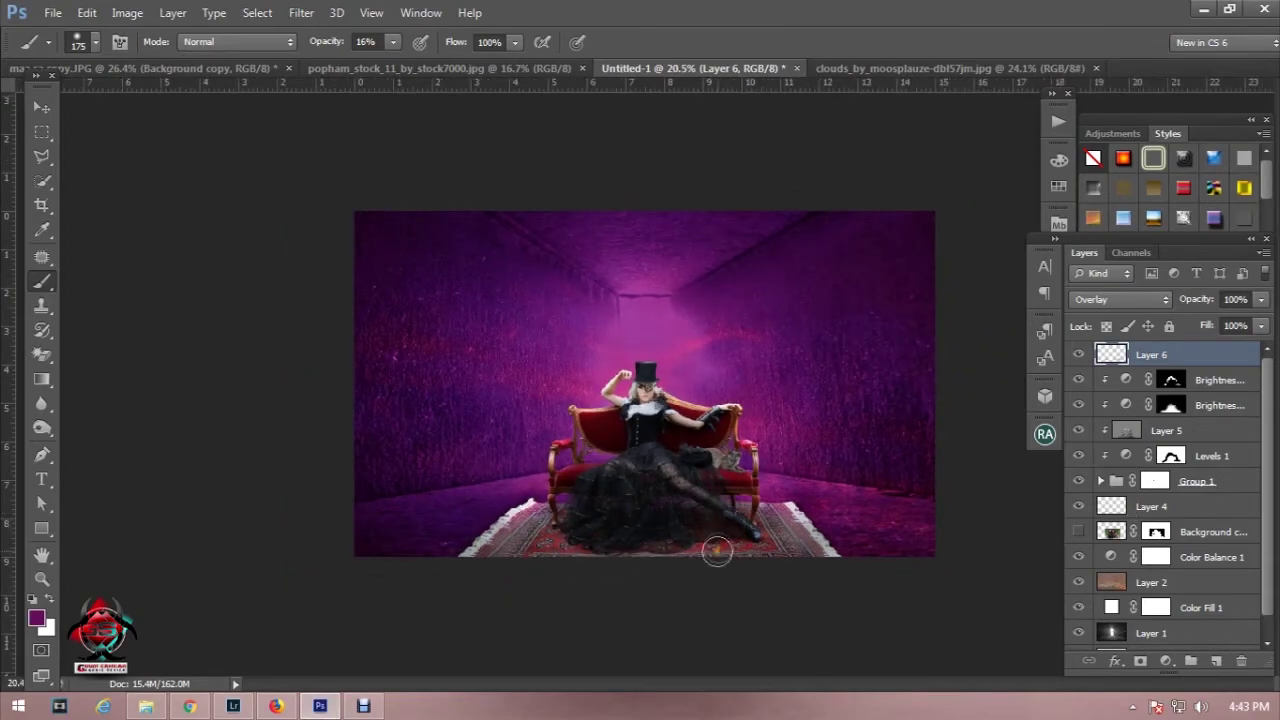
{"action": "scroll", "coordinate": [714, 549], "scroll_direction": "up", "scroll_amount": 5}
{"action": "scroll", "coordinate": [629, 433], "scroll_direction": "down", "scroll_amount": 1}
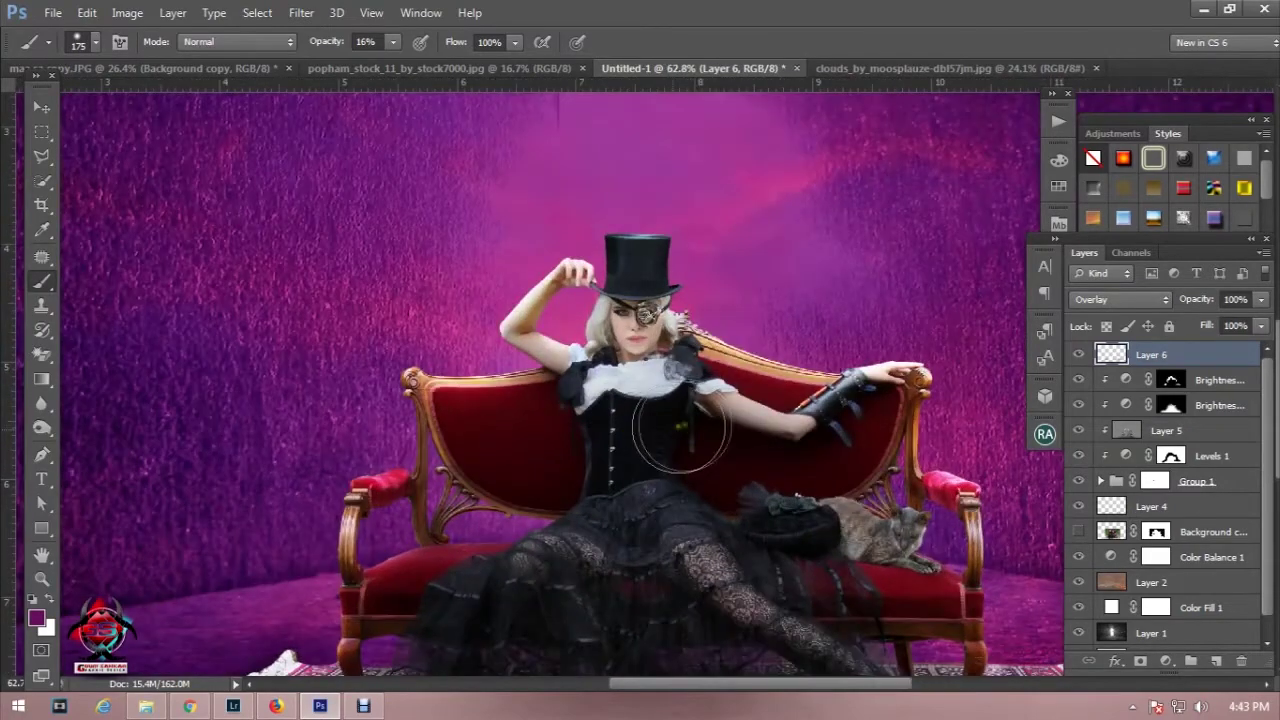
{"action": "scroll", "coordinate": [677, 423], "scroll_direction": "down", "scroll_amount": 1}
{"action": "scroll", "coordinate": [672, 425], "scroll_direction": "up", "scroll_amount": 3}
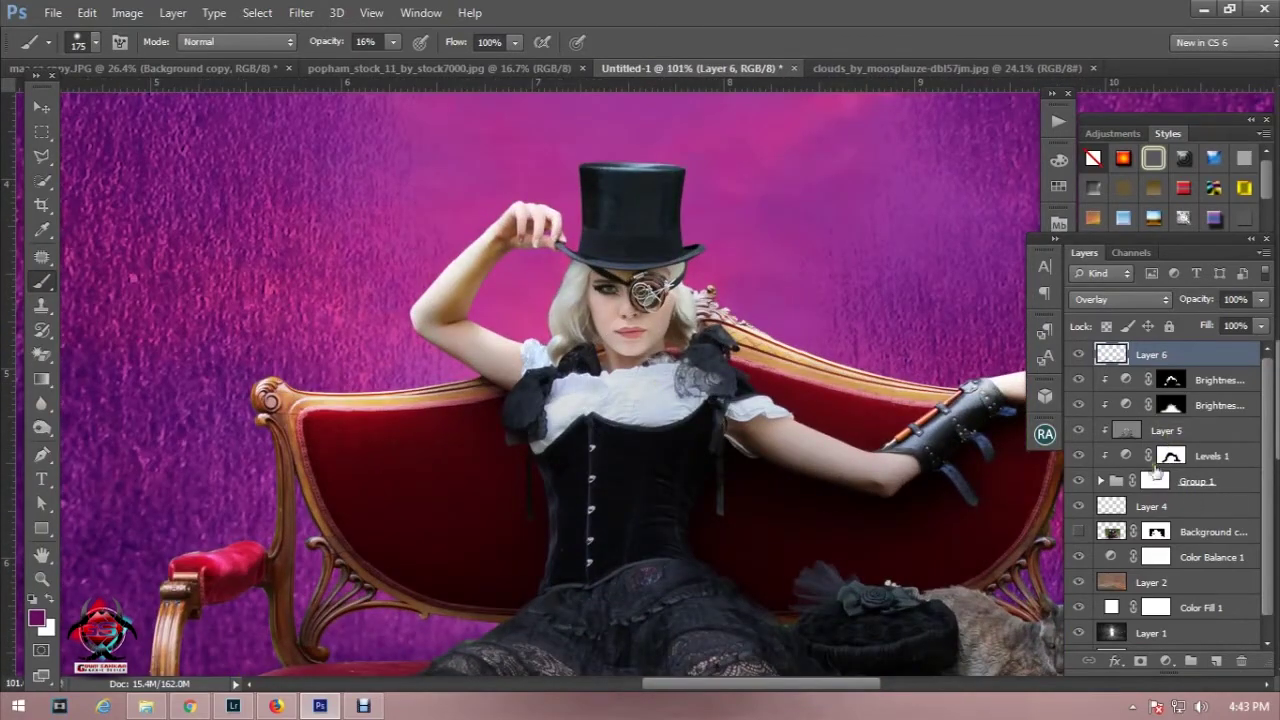
Step: On Layer 5, switch to the Dodge tool and reduce the brush to 62 px
{"action": "left_click", "coordinate": [1125, 438]}
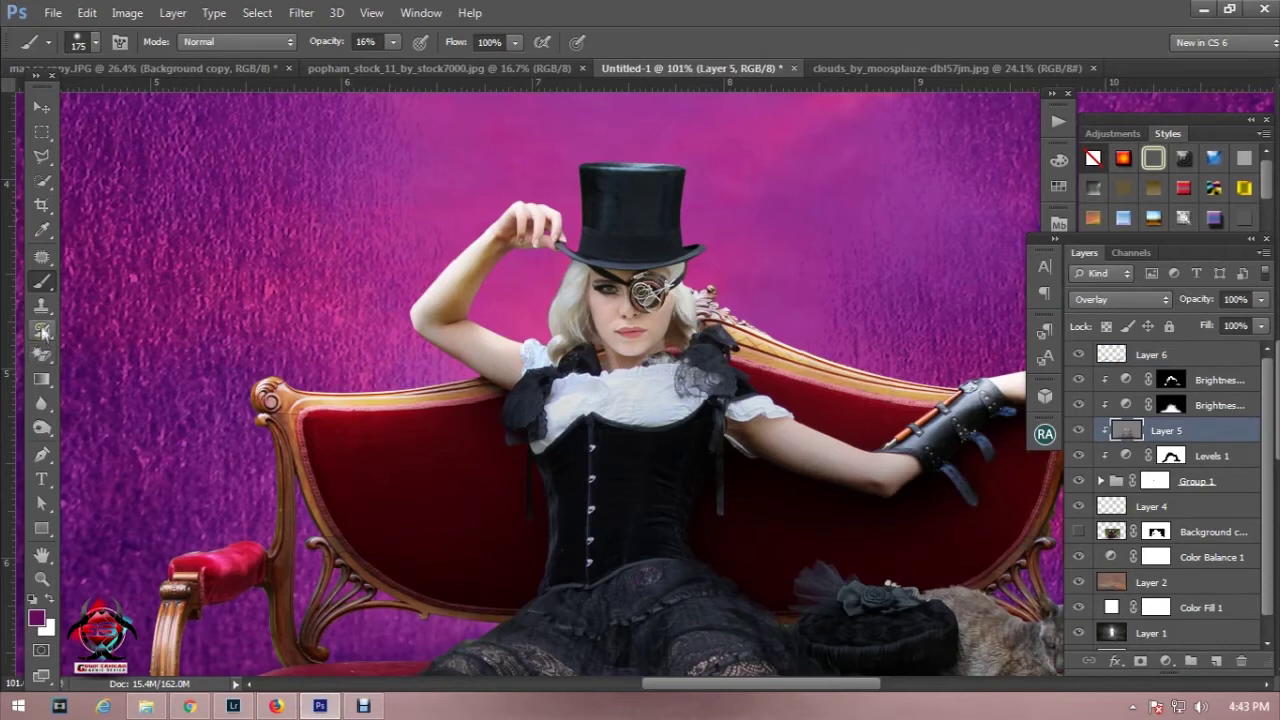
{"action": "left_click", "coordinate": [41, 427]}
{"action": "right_click", "coordinate": [738, 224]}
{"action": "left_click_drag", "start_coordinate": [834, 269], "coordinate": [825, 269]}
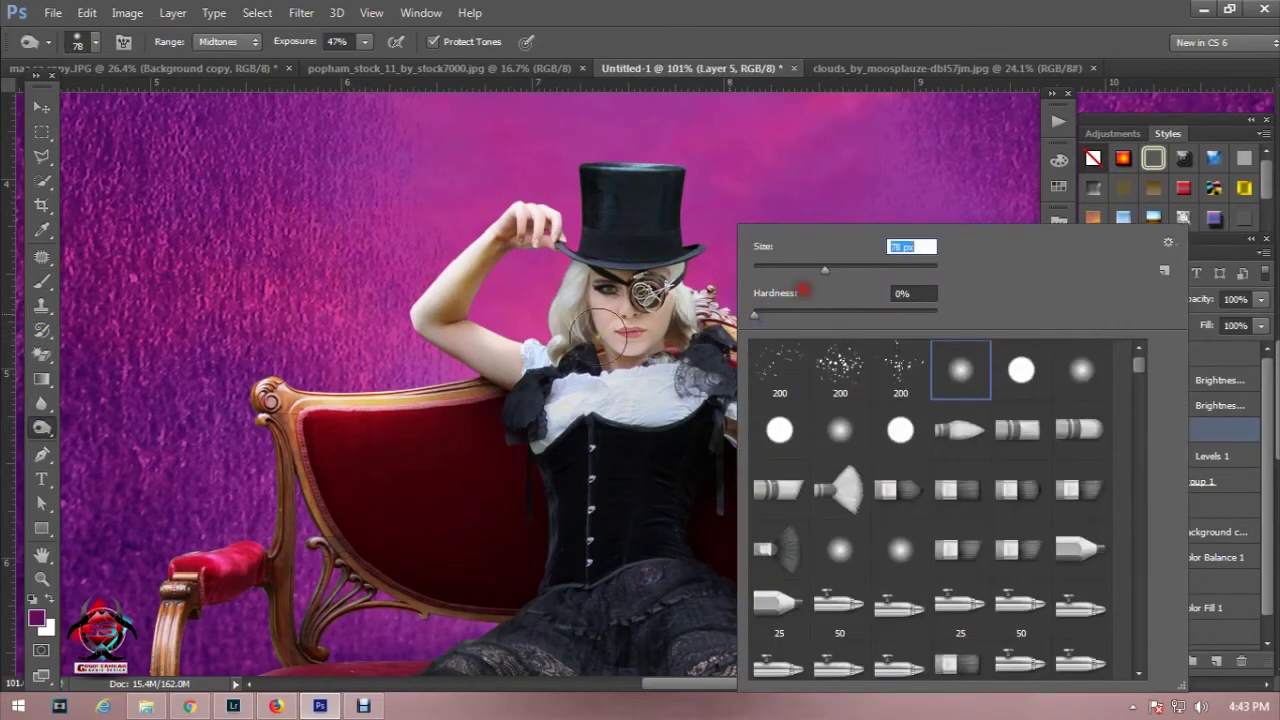
{"action": "key", "text": "Return"}
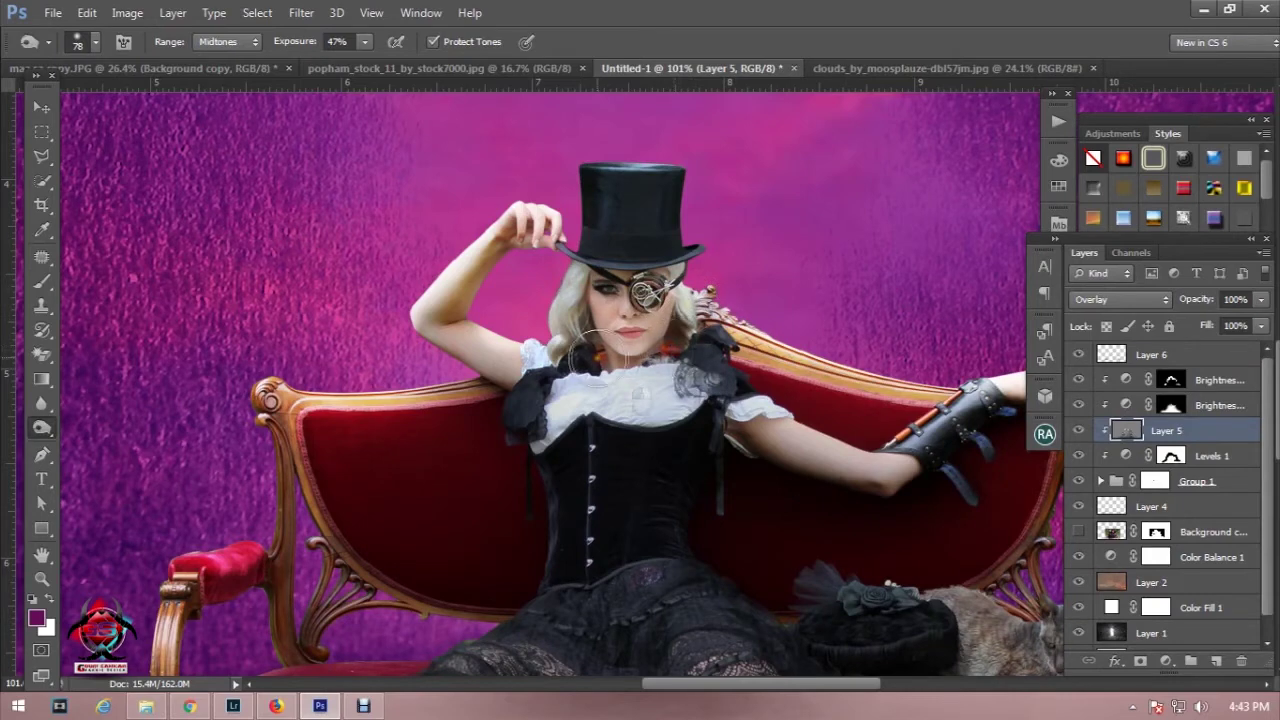
{"action": "right_click", "coordinate": [740, 226]}
{"action": "left_click_drag", "start_coordinate": [827, 269], "coordinate": [818, 269]}
{"action": "key", "text": "Return"}
Step: Dodge the corset and surrounding areas to lighten them
{"action": "left_click_drag", "start_coordinate": [682, 345], "coordinate": [590, 290]}
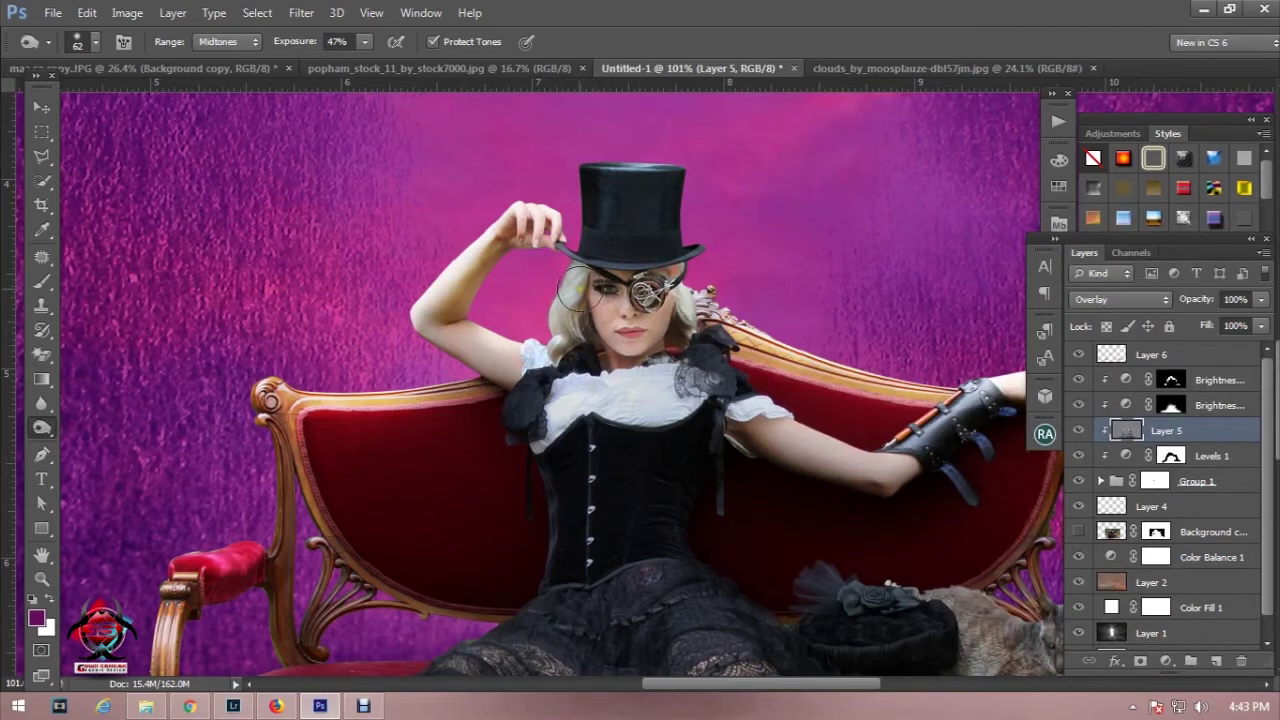
{"action": "mouse_move", "coordinate": [640, 440]}
{"action": "left_mouse_down"}
{"action": "mouse_move", "coordinate": [572, 435]}
{"action": "mouse_move", "coordinate": [693, 563]}
{"action": "left_mouse_up"}
{"action": "scroll", "coordinate": [660, 620], "scroll_direction": "down", "scroll_amount": 5}
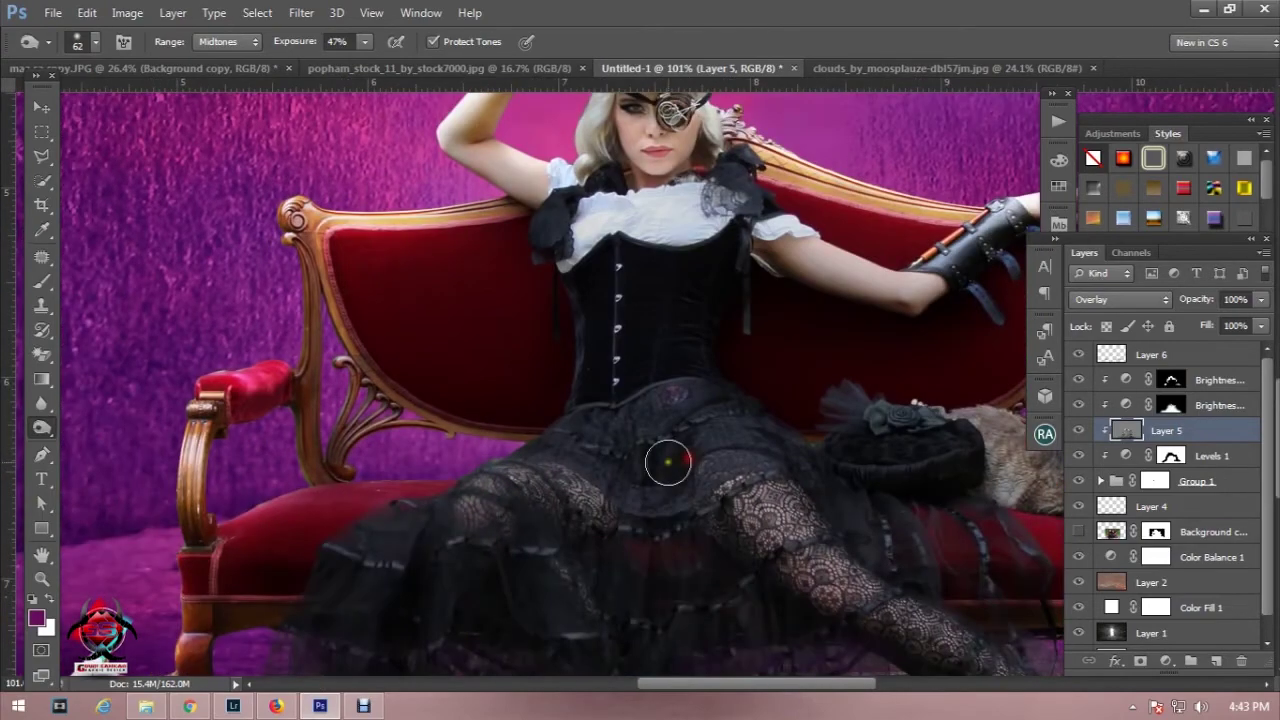
{"action": "left_click_drag", "start_coordinate": [604, 533], "coordinate": [686, 540]}
{"action": "scroll", "coordinate": [686, 540], "scroll_direction": "up", "scroll_amount": 3}
{"action": "left_click_drag", "start_coordinate": [814, 391], "coordinate": [962, 370]}
Step: With the Burn tool, darken the raised forearm and the skin beside the nose
{"action": "right_click", "coordinate": [41, 427]}
{"action": "left_click", "coordinate": [100, 446]}
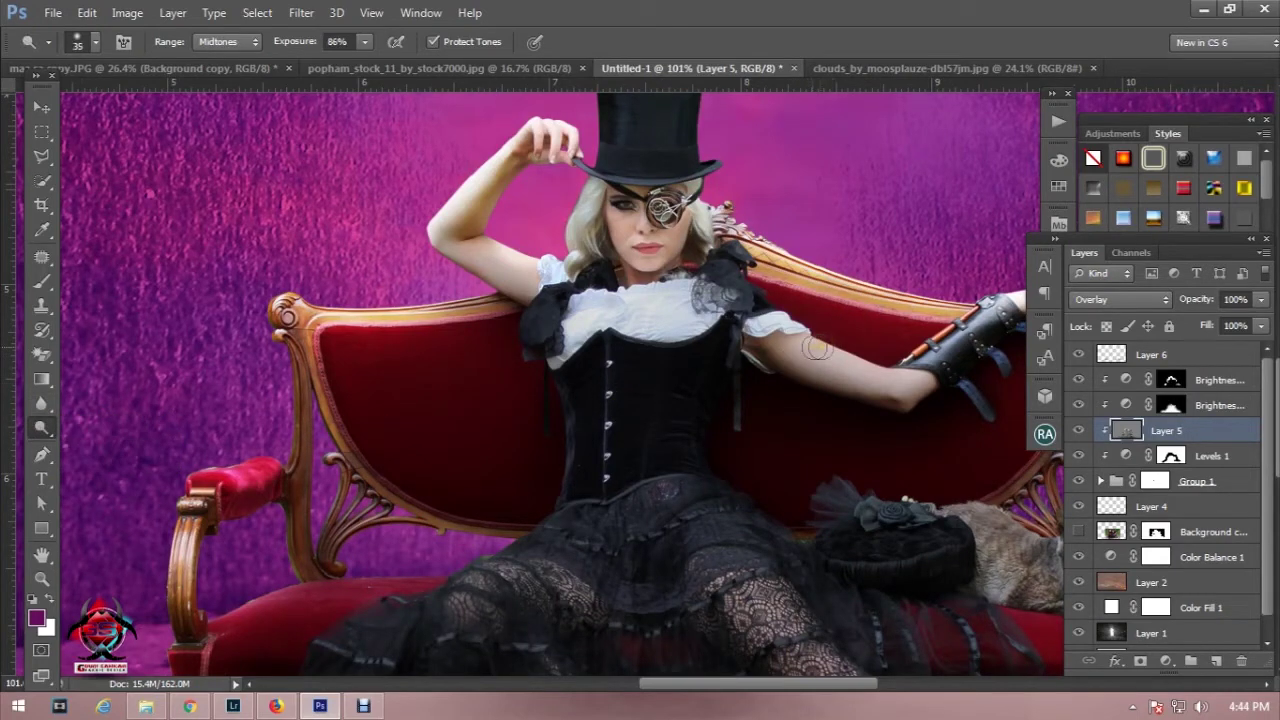
{"action": "left_click_drag", "start_coordinate": [790, 347], "coordinate": [903, 395]}
{"action": "mouse_move", "coordinate": [460, 221]}
{"action": "left_mouse_down"}
{"action": "mouse_move", "coordinate": [517, 173]}
{"action": "mouse_move", "coordinate": [530, 136]}
{"action": "left_mouse_up"}
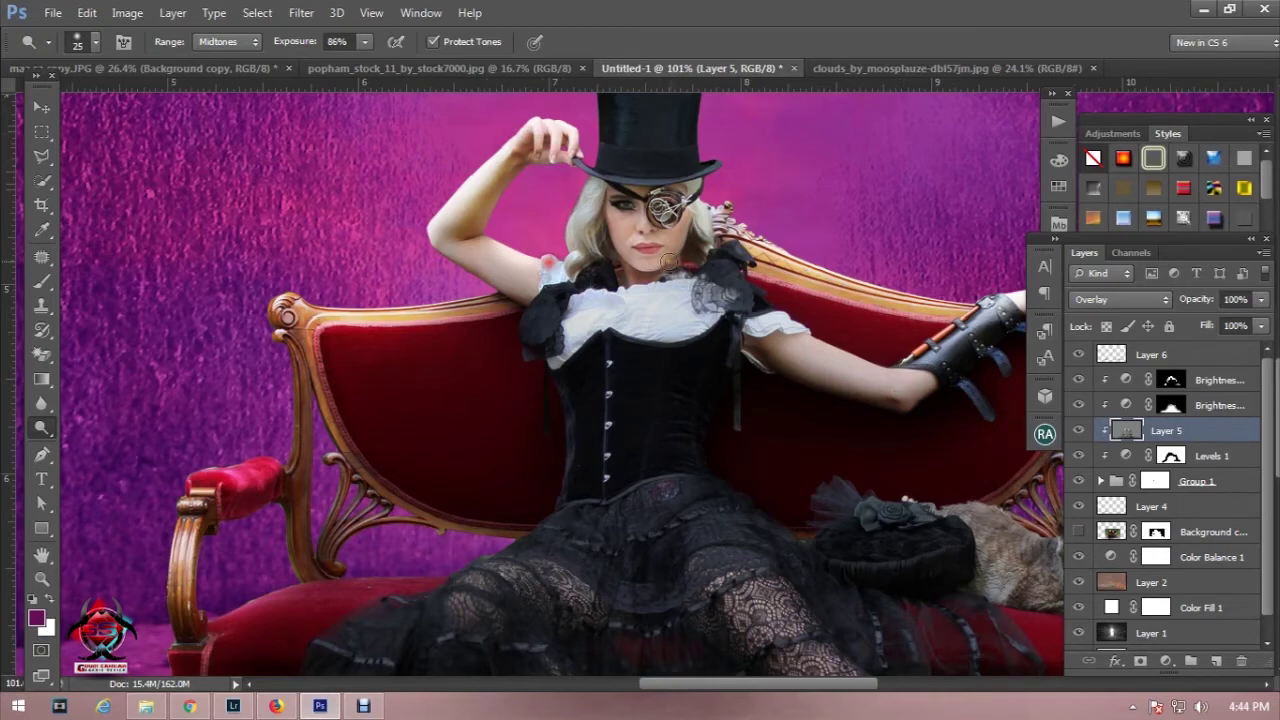
{"action": "left_click_drag", "start_coordinate": [652, 212], "coordinate": [644, 232]}
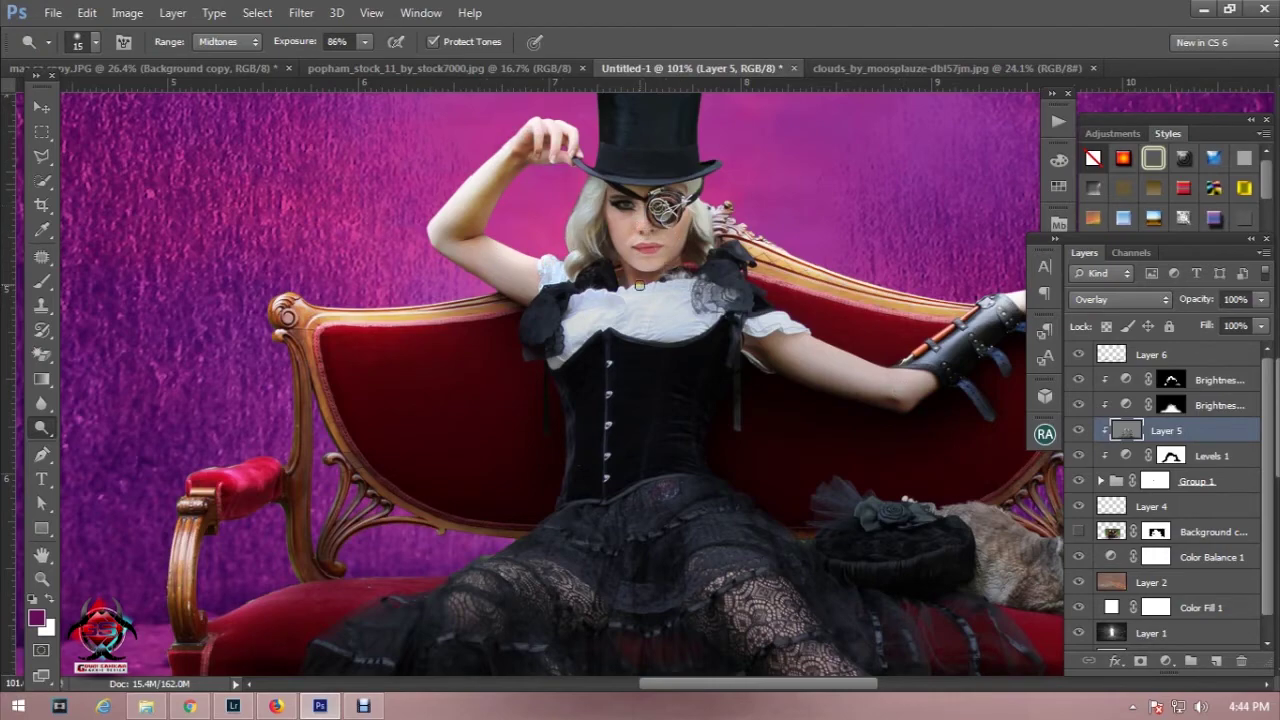
Step: Burn shading along the hat's edge, the sofa back's top edges and the seat
{"action": "scroll", "coordinate": [683, 283], "scroll_direction": "down", "scroll_amount": 3}
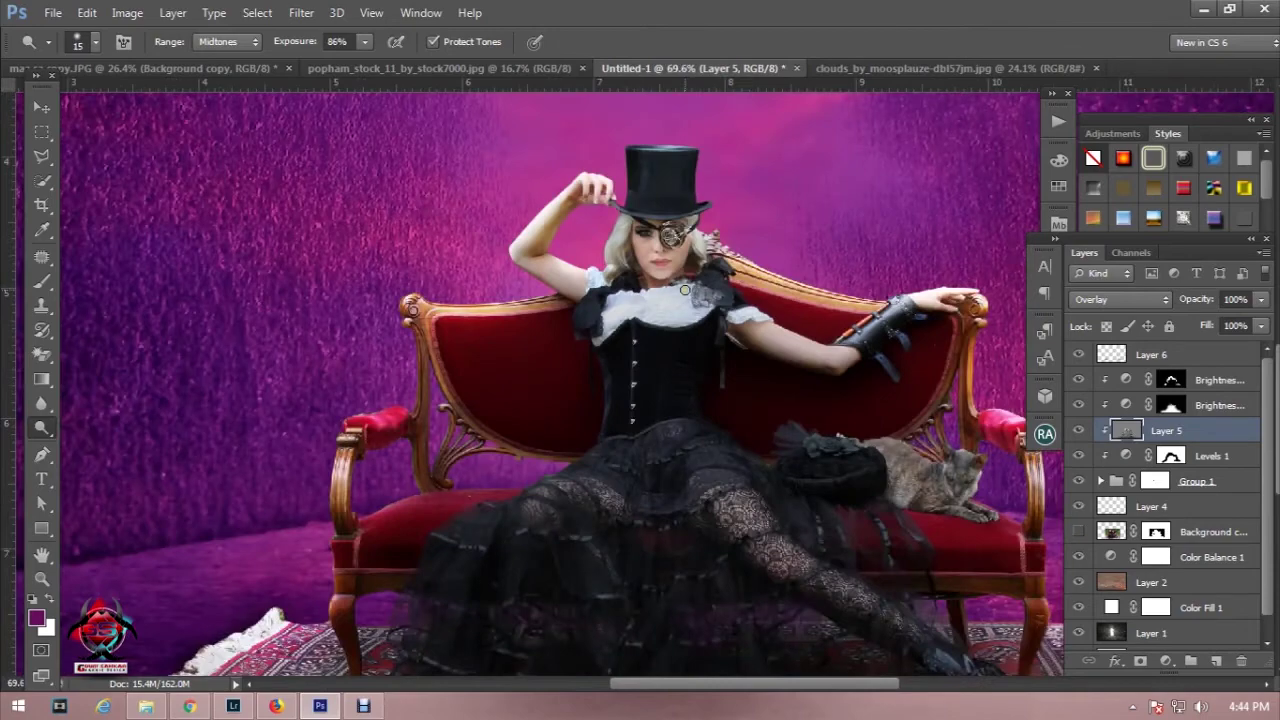
{"action": "left_click_drag", "start_coordinate": [649, 155], "coordinate": [687, 146]}
{"action": "scroll", "coordinate": [720, 240], "scroll_direction": "down", "scroll_amount": 2}
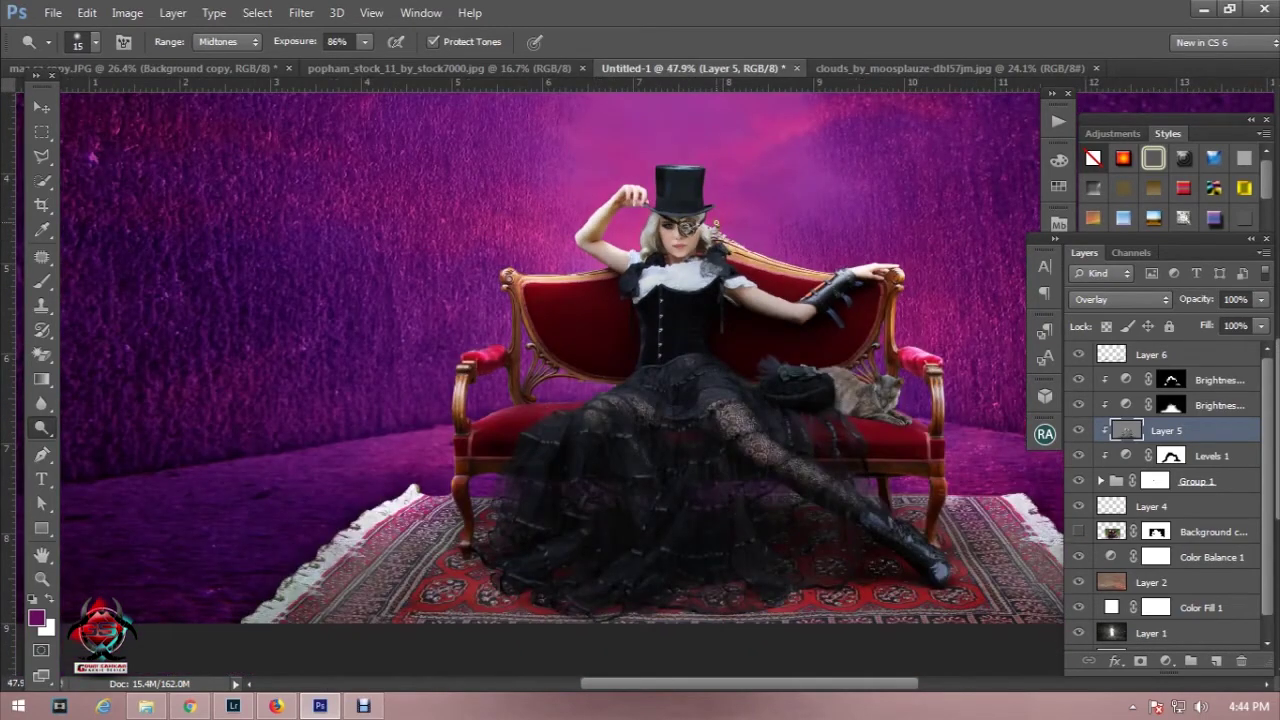
{"action": "left_click_drag", "start_coordinate": [690, 164], "coordinate": [712, 163]}
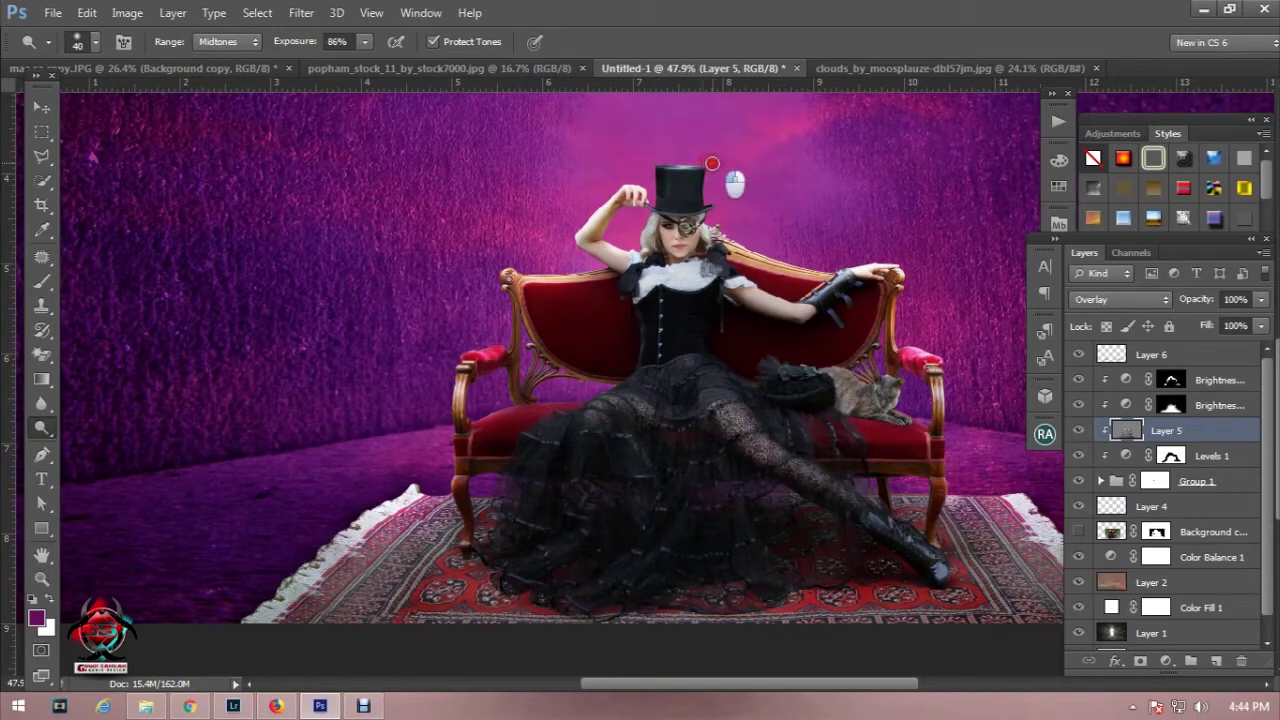
{"action": "left_click_drag", "start_coordinate": [578, 278], "coordinate": [504, 266]}
{"action": "left_click", "coordinate": [910, 268]}
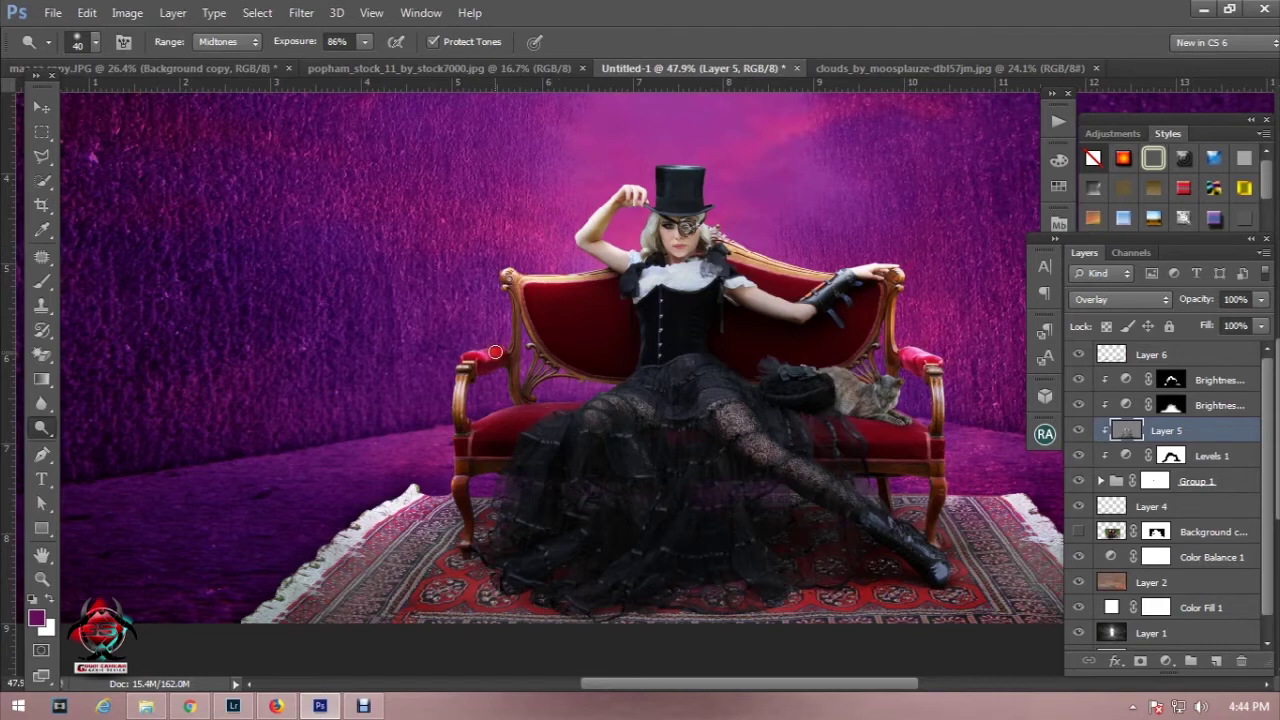
{"action": "left_click_drag", "start_coordinate": [502, 397], "coordinate": [554, 401]}
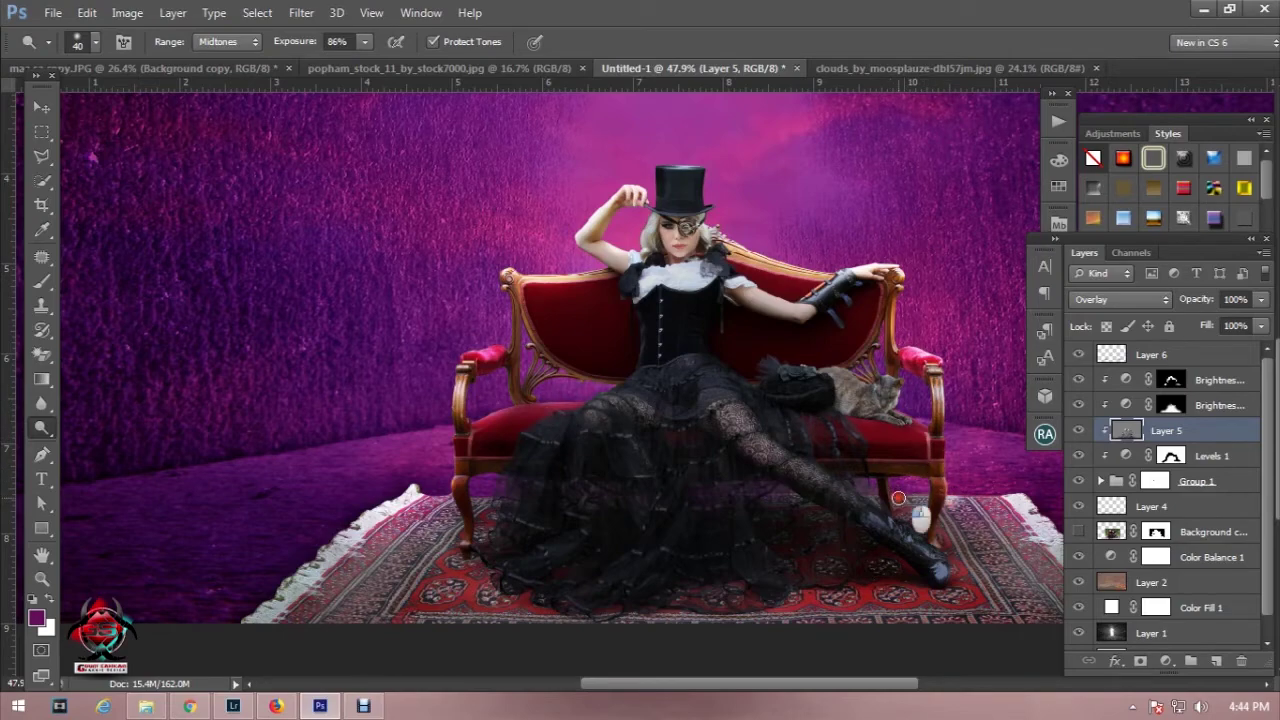
{"action": "scroll", "coordinate": [494, 522], "scroll_direction": "down", "scroll_amount": 3}
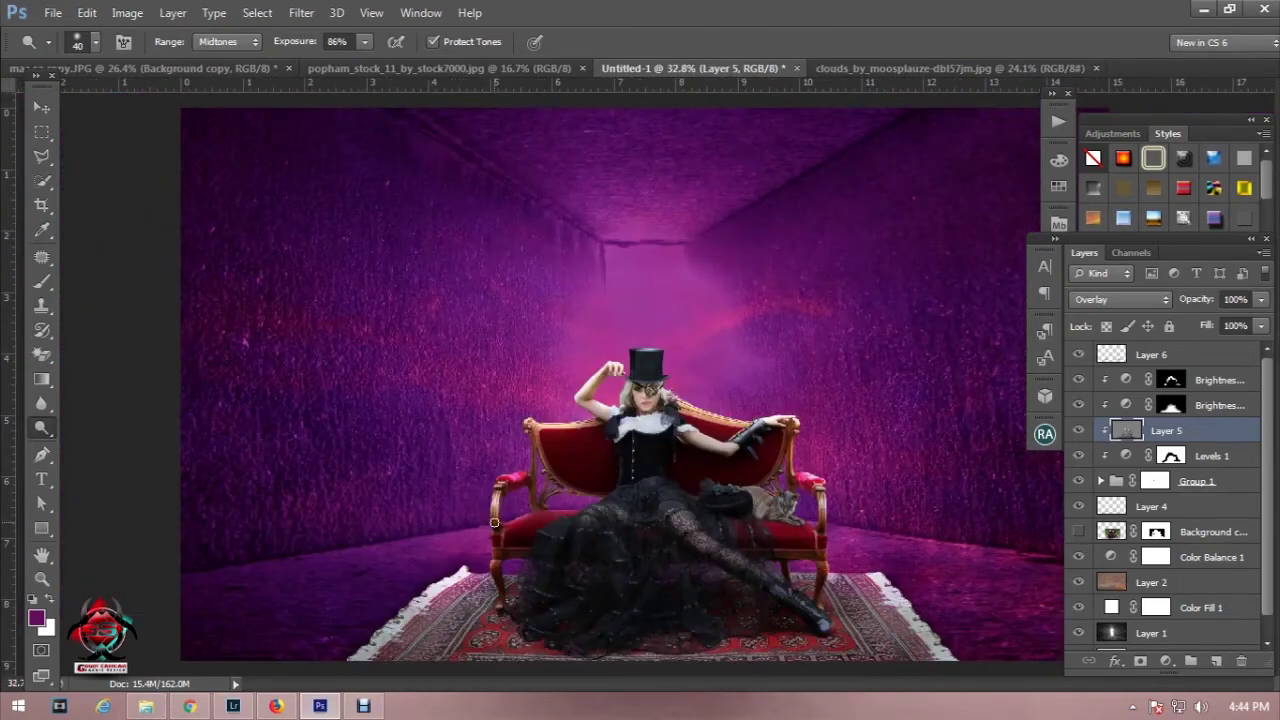
{"action": "scroll", "coordinate": [494, 522], "scroll_direction": "down", "scroll_amount": 2}
{"action": "scroll", "coordinate": [600, 515], "scroll_direction": "down", "scroll_amount": 1}
{"action": "scroll", "coordinate": [670, 511], "scroll_direction": "up", "scroll_amount": 1}
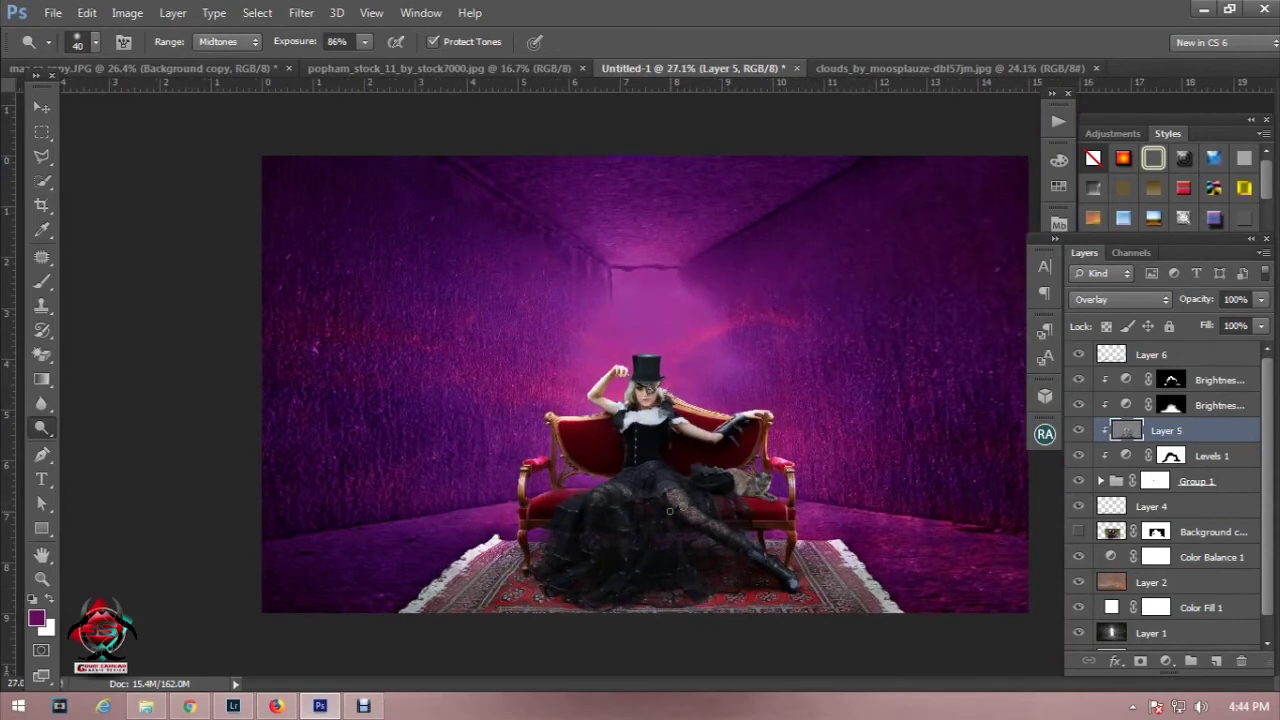
{"action": "scroll", "coordinate": [720, 469], "scroll_direction": "down", "scroll_amount": 1}
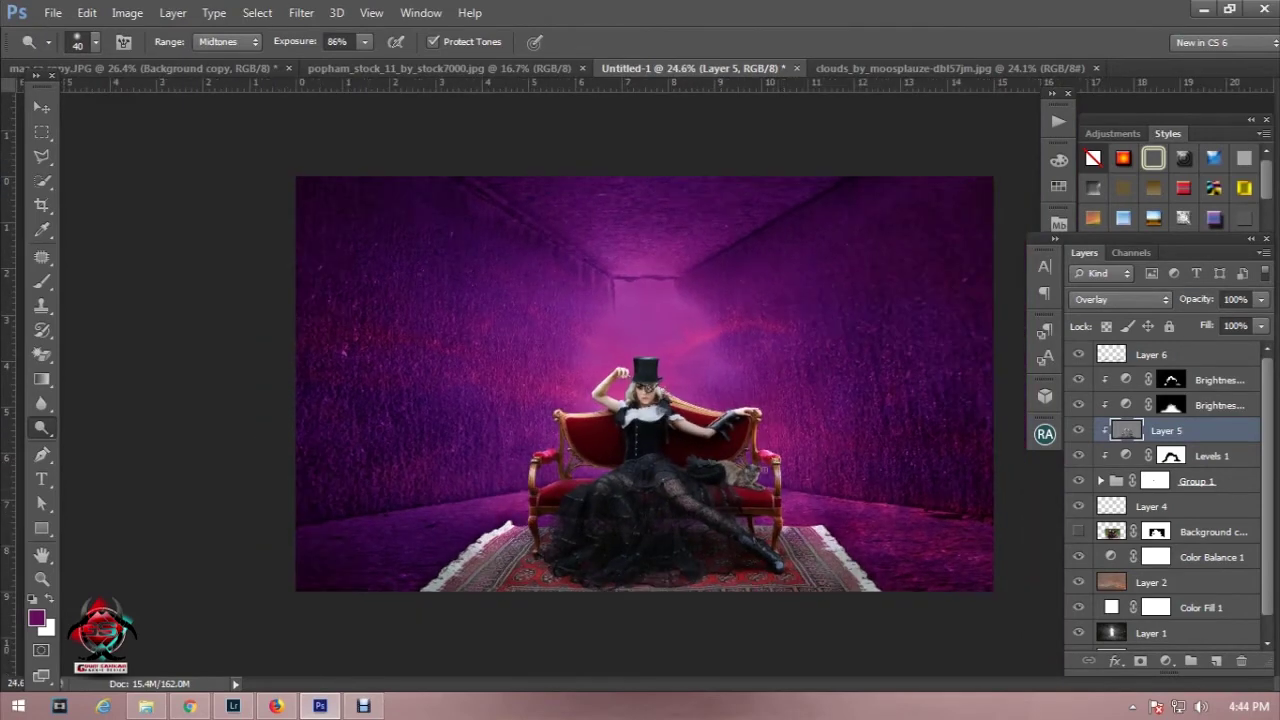
{"action": "left_click", "coordinate": [1200, 356]}
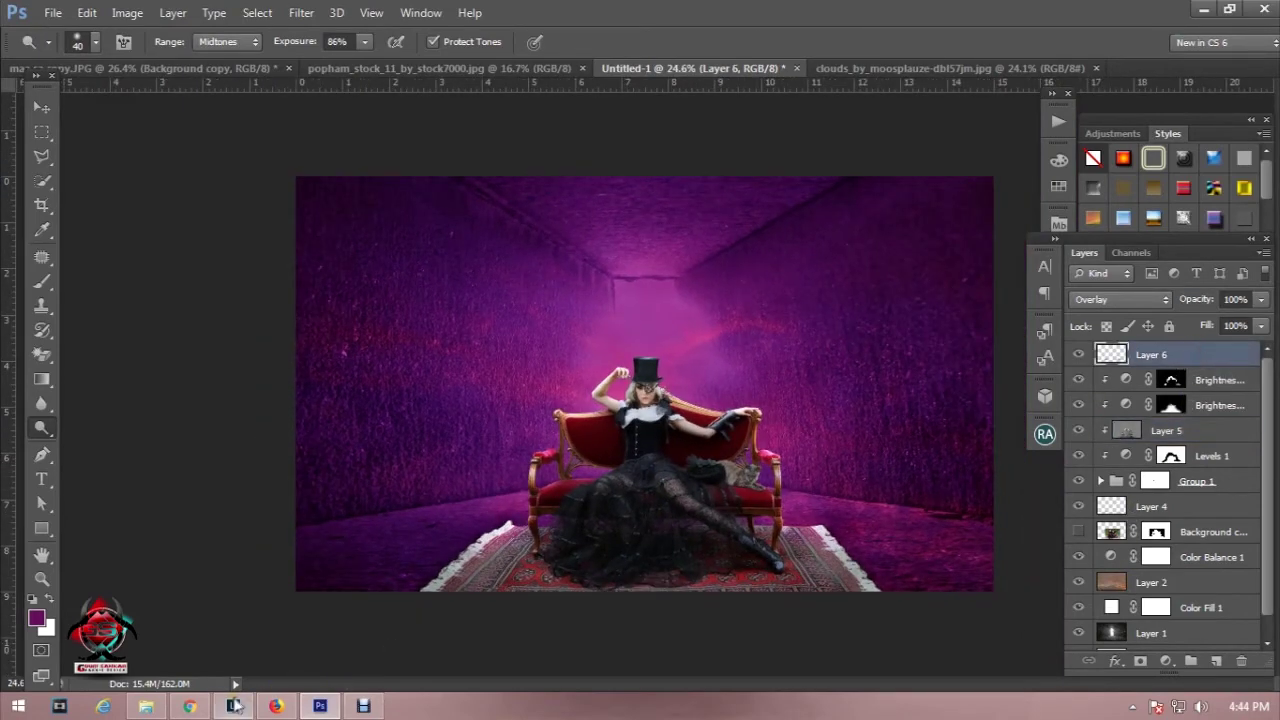
Step: Open snow_texture from File Explorer in Photoshop CS6
{"action": "left_click", "coordinate": [158, 708]}
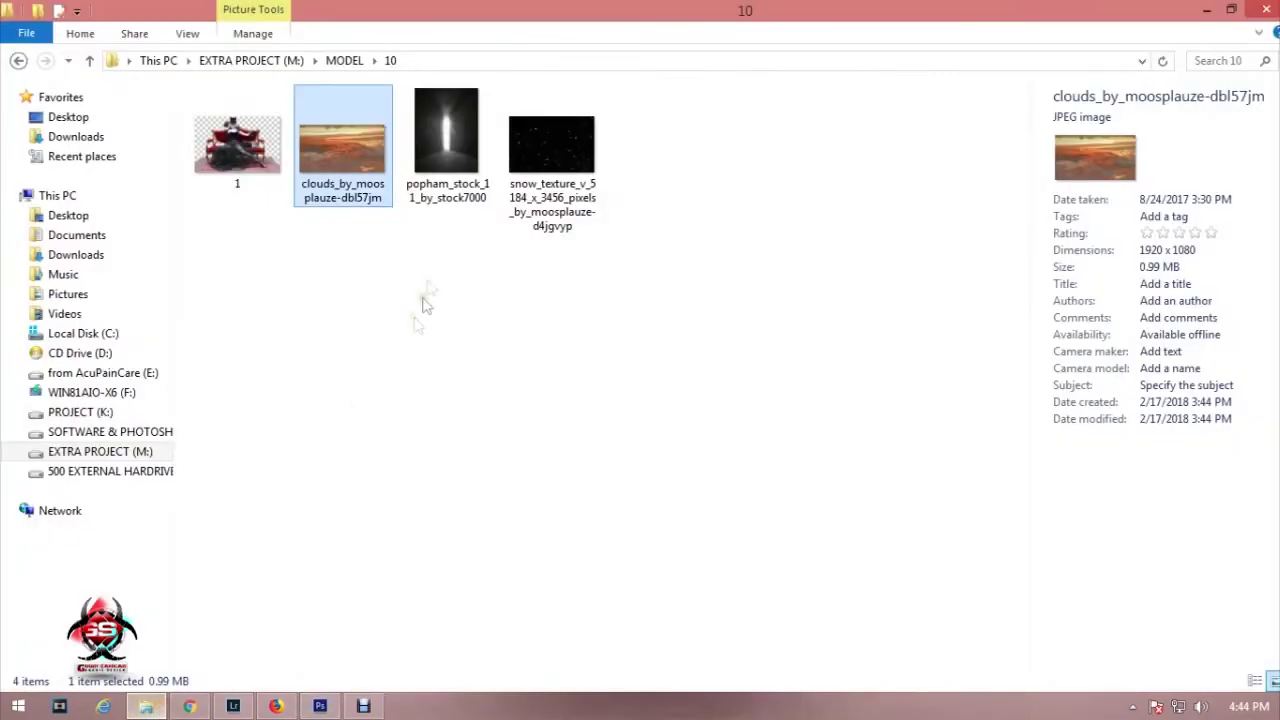
{"action": "left_click", "coordinate": [548, 160]}
{"action": "right_click", "coordinate": [548, 160]}
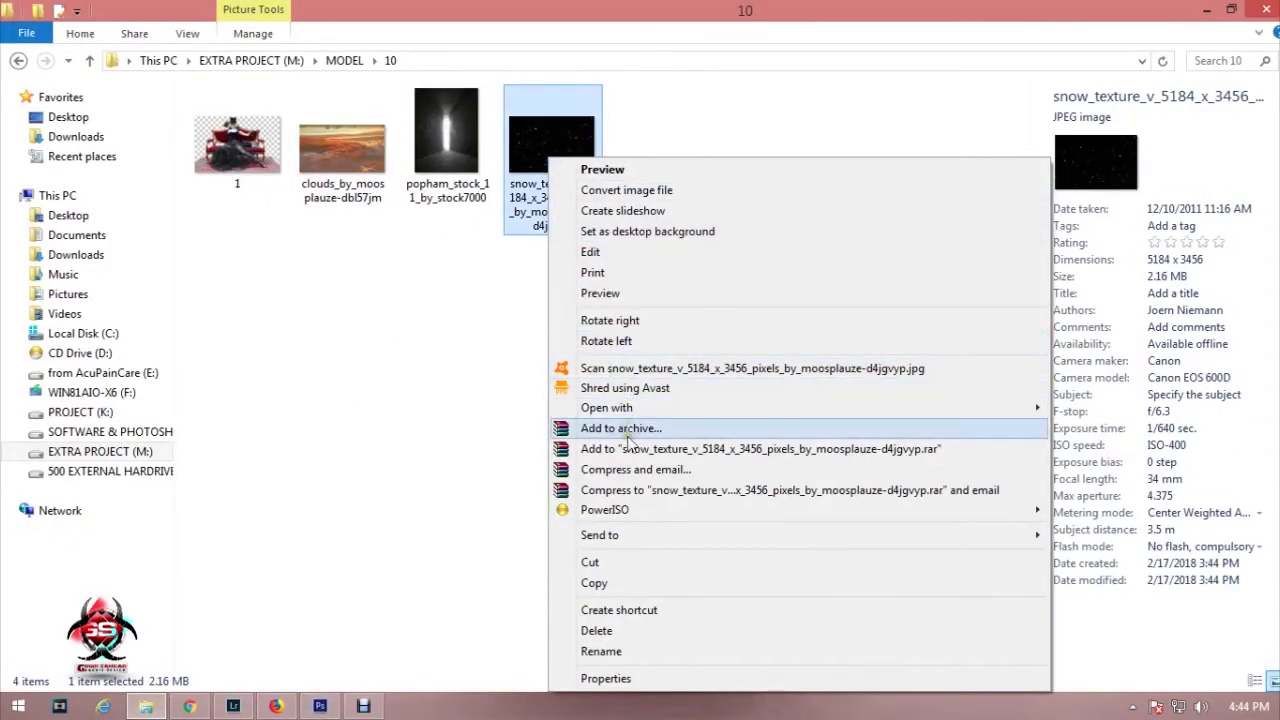
{"action": "mouse_move", "coordinate": [607, 407]}
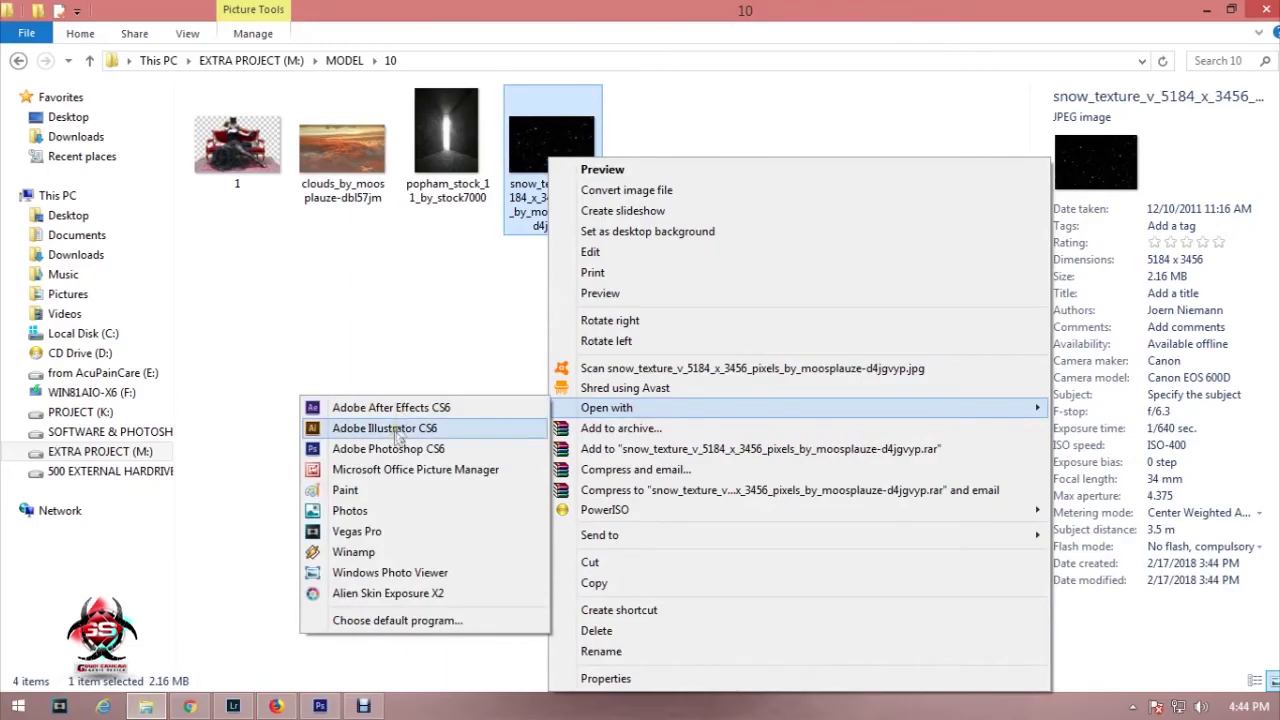
{"action": "left_click", "coordinate": [378, 449]}
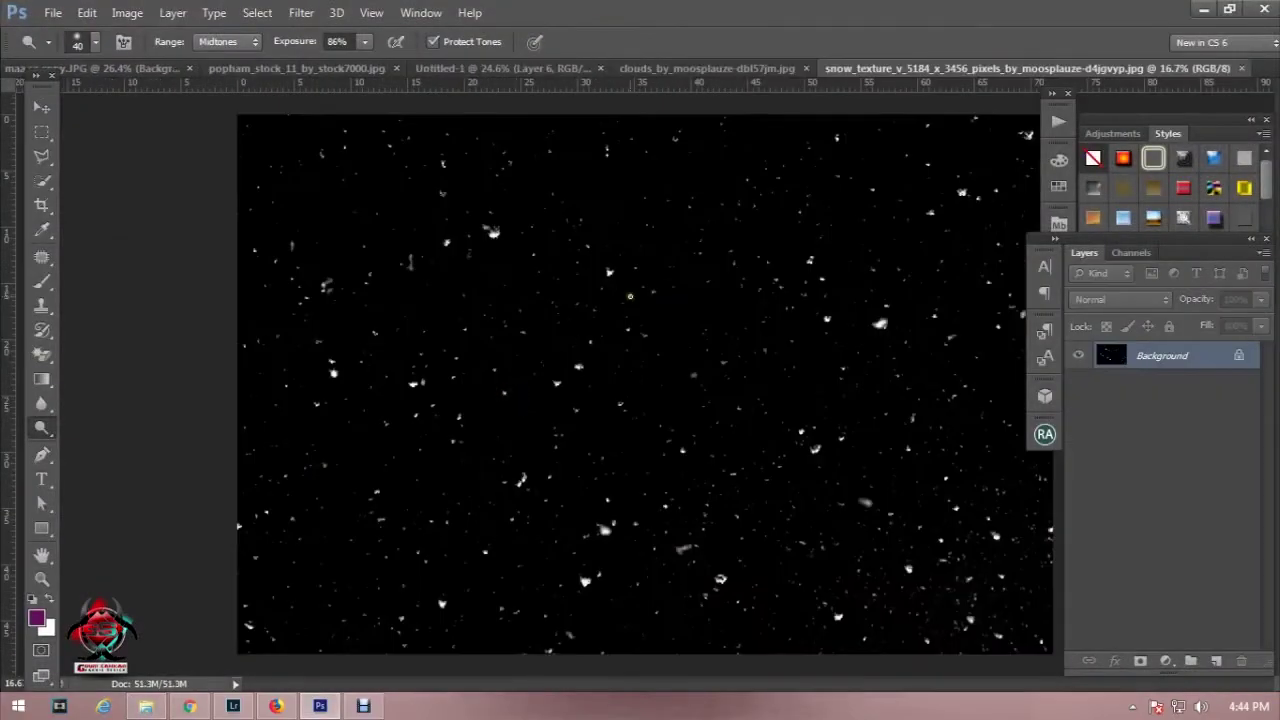
{"action": "key", "text": "ctrl+minus"}
Step: Select the whole snow image and drag it into Untitled-1 as a new layer
{"action": "left_click", "coordinate": [41, 131]}
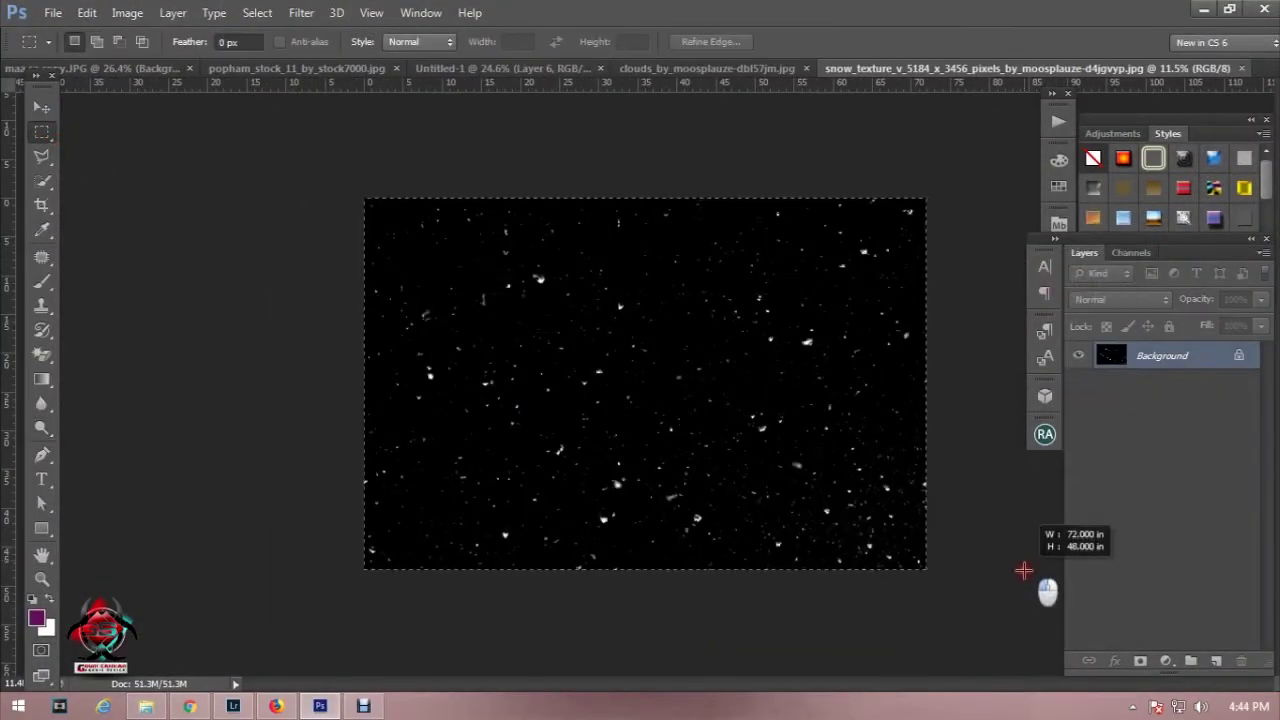
{"action": "key", "text": "ctrl+a"}
{"action": "left_click", "coordinate": [41, 107]}
{"action": "mouse_move", "coordinate": [545, 265]}
{"action": "left_mouse_down"}
{"action": "mouse_move", "coordinate": [666, 177]}
{"action": "mouse_move", "coordinate": [537, 100]}
{"action": "mouse_move", "coordinate": [524, 72]}
{"action": "mouse_move", "coordinate": [600, 326]}
{"action": "left_mouse_up"}
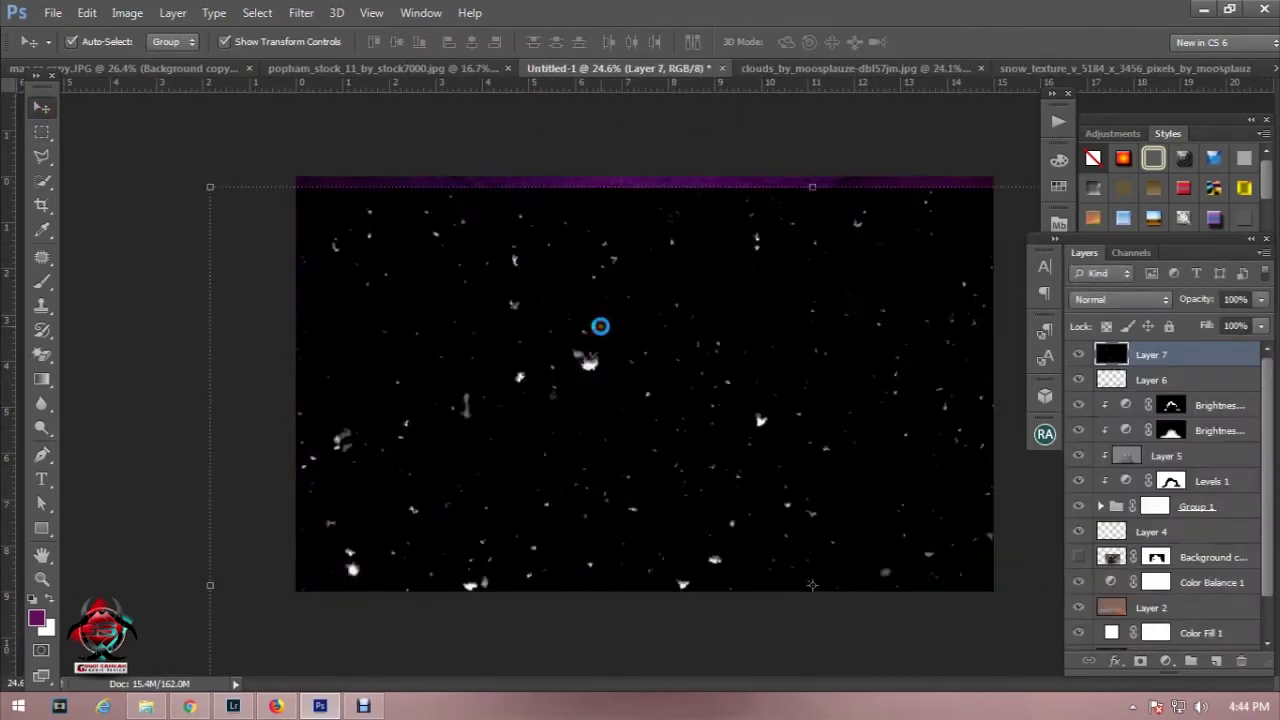
{"action": "scroll", "coordinate": [793, 360], "scroll_direction": "down", "scroll_amount": 3}
{"action": "scroll", "coordinate": [768, 358], "scroll_direction": "down", "scroll_amount": 2}
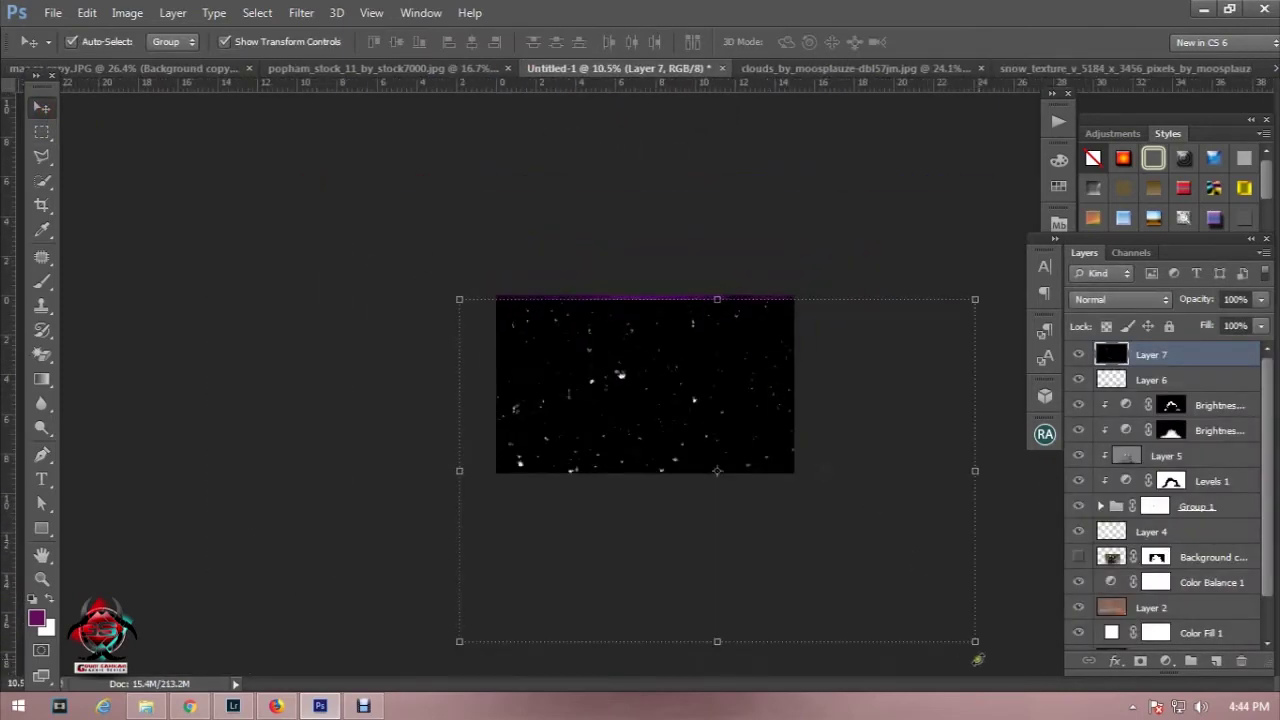
Step: Scale the snow layer (Layer 7) so it covers the whole canvas
{"action": "left_click_drag", "start_coordinate": [975, 641], "coordinate": [794, 473]}
{"action": "left_click_drag", "start_coordinate": [458, 300], "coordinate": [494, 297]}
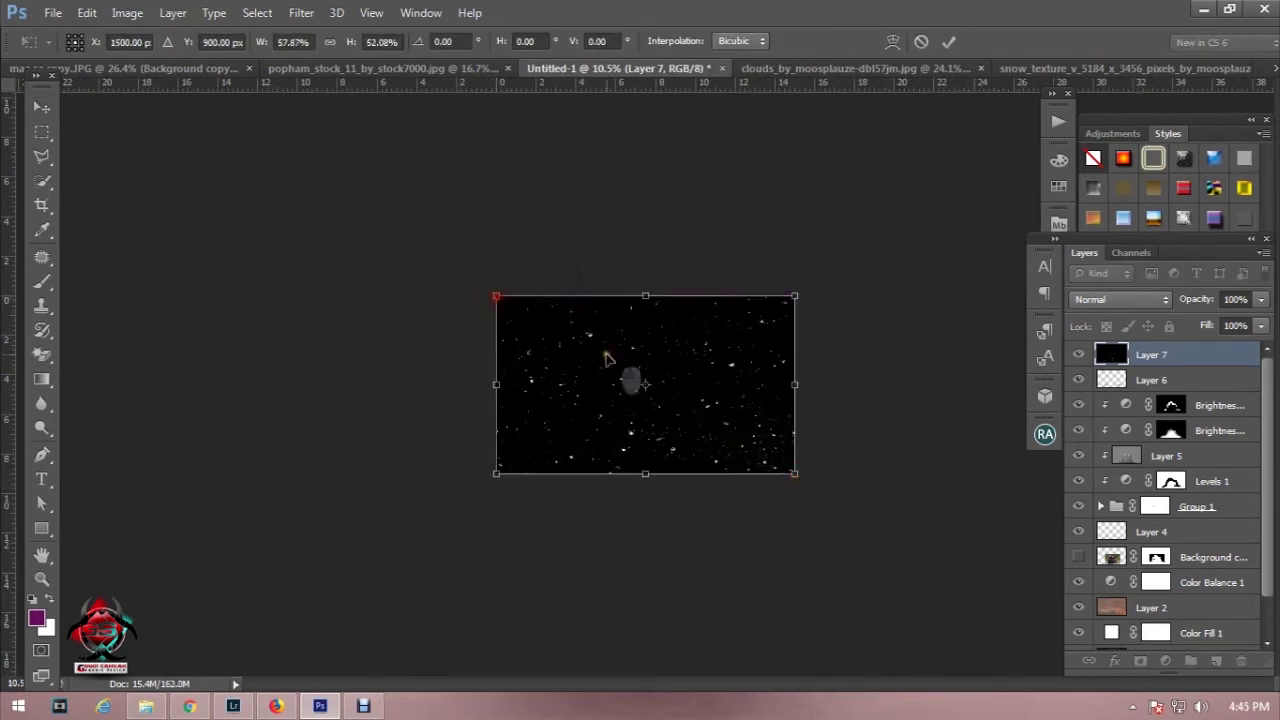
{"action": "key", "text": "Return"}
{"action": "scroll", "coordinate": [828, 423], "scroll_direction": "up", "scroll_amount": 2}
{"action": "scroll", "coordinate": [828, 423], "scroll_direction": "up", "scroll_amount": 1}
{"action": "left_click", "coordinate": [1120, 299]}
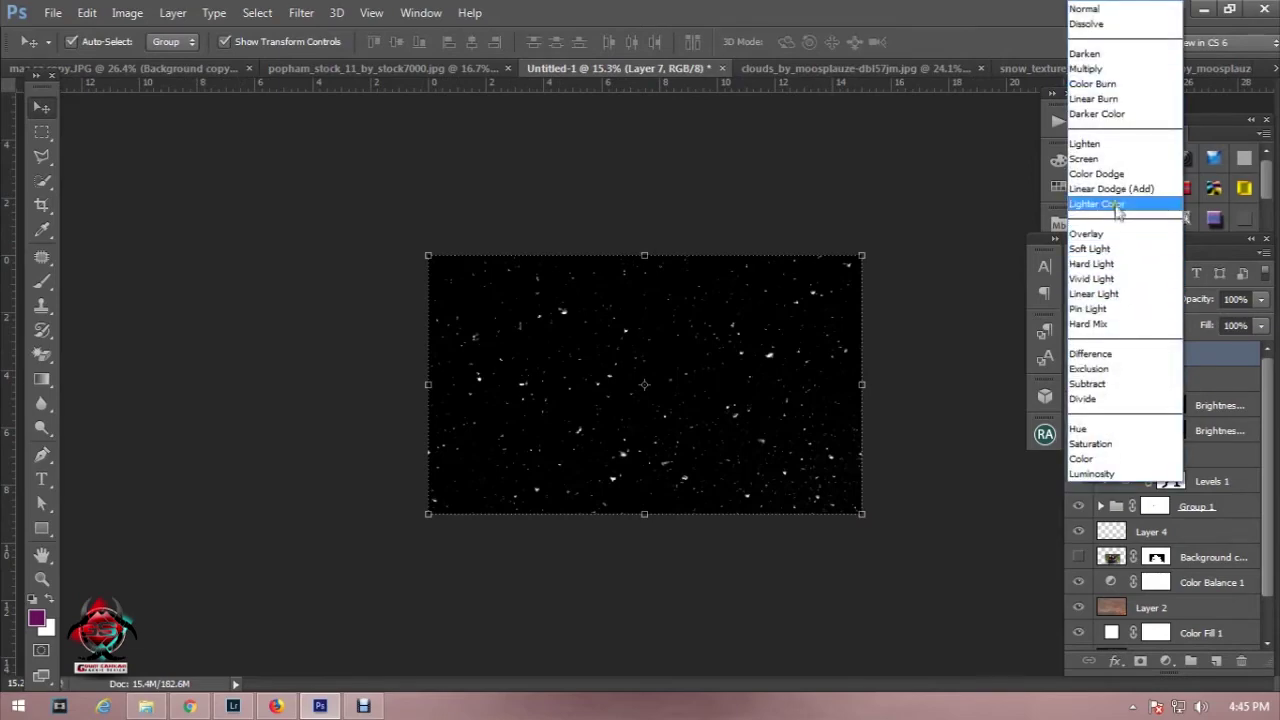
Step: Set Layer 7's blend mode to Color Dodge
{"action": "left_click", "coordinate": [1112, 174]}
{"action": "left_click", "coordinate": [41, 132]}
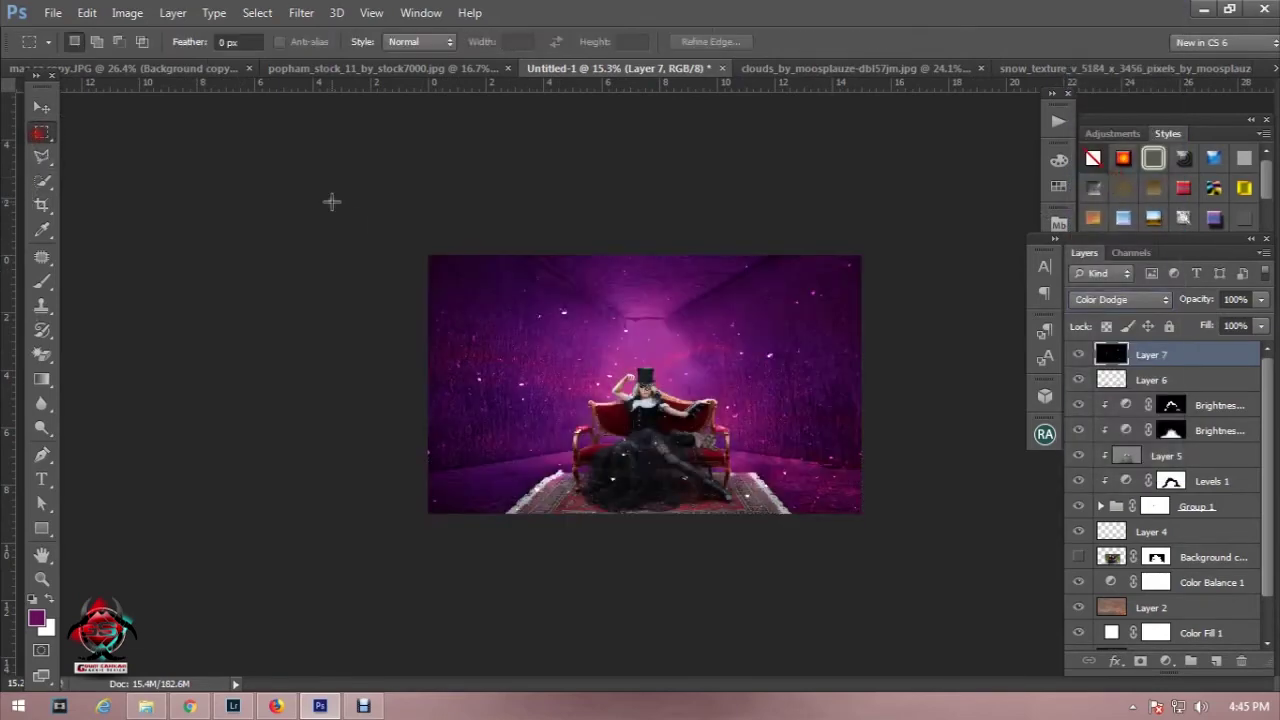
{"action": "scroll", "coordinate": [802, 410], "scroll_direction": "up", "scroll_amount": 6}
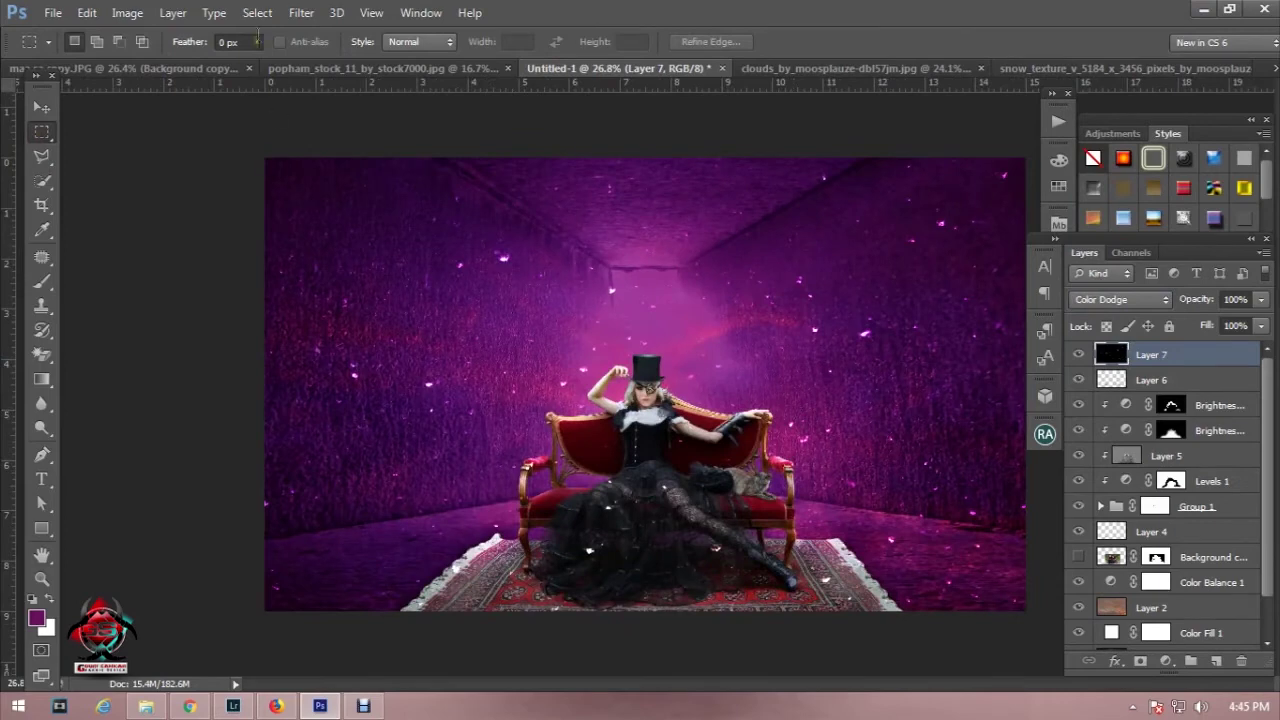
Step: Soften the snow with a Gaussian Blur of about 4.7 px, then select Layer 5
{"action": "left_click", "coordinate": [301, 12]}
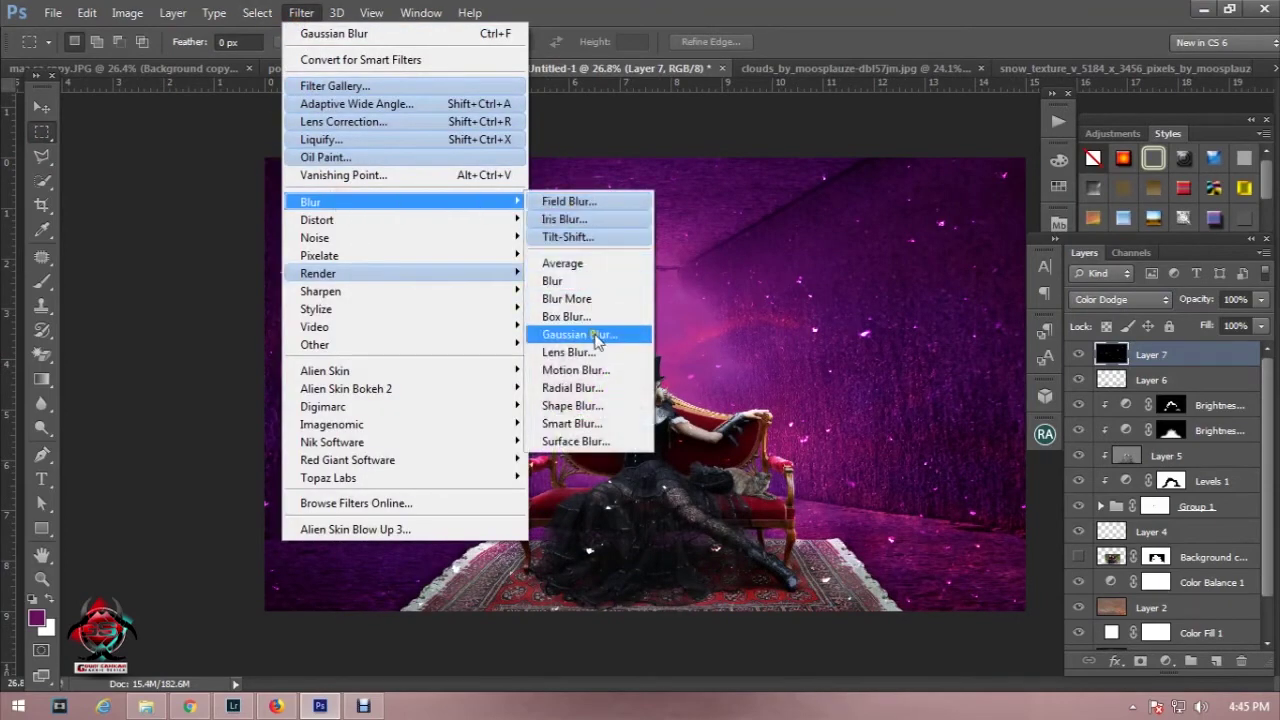
{"action": "left_click", "coordinate": [580, 334]}
{"action": "left_click_drag", "start_coordinate": [1027, 219], "coordinate": [1085, 213]}
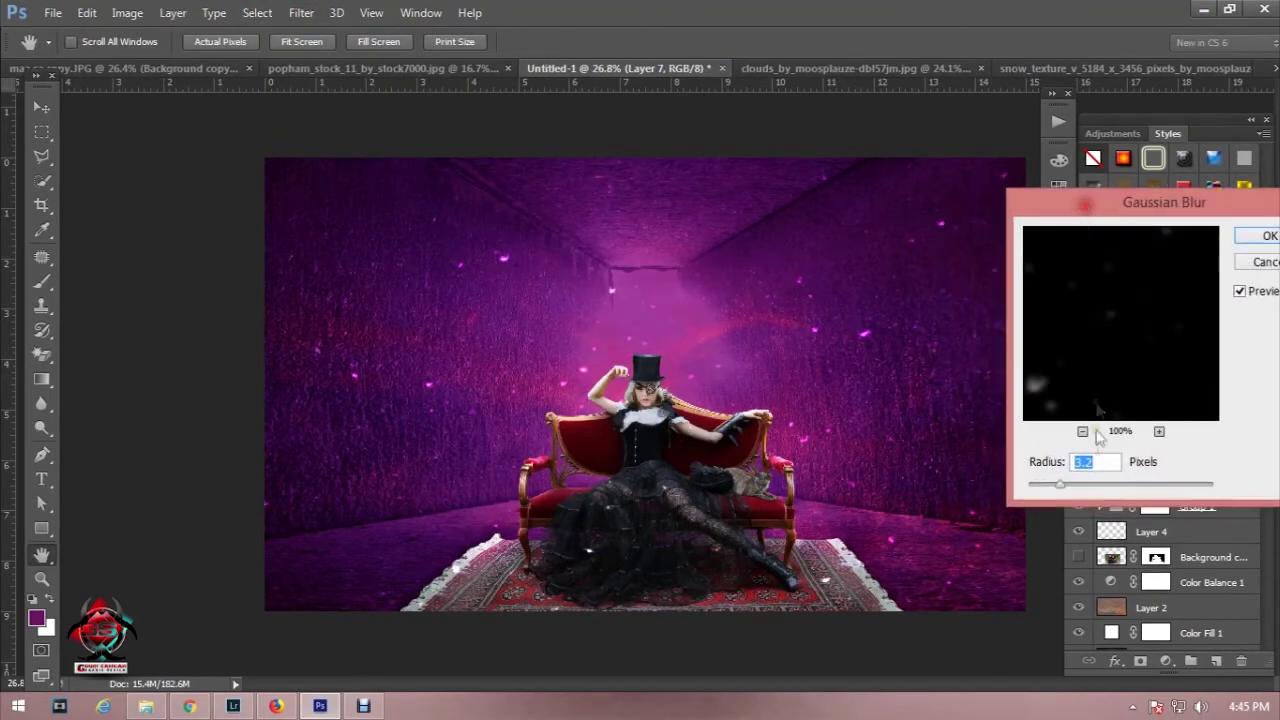
{"action": "mouse_move", "coordinate": [1061, 487]}
{"action": "left_mouse_down"}
{"action": "mouse_move", "coordinate": [1079, 487]}
{"action": "mouse_move", "coordinate": [1064, 487]}
{"action": "left_mouse_up"}
{"action": "left_click", "coordinate": [1265, 236]}
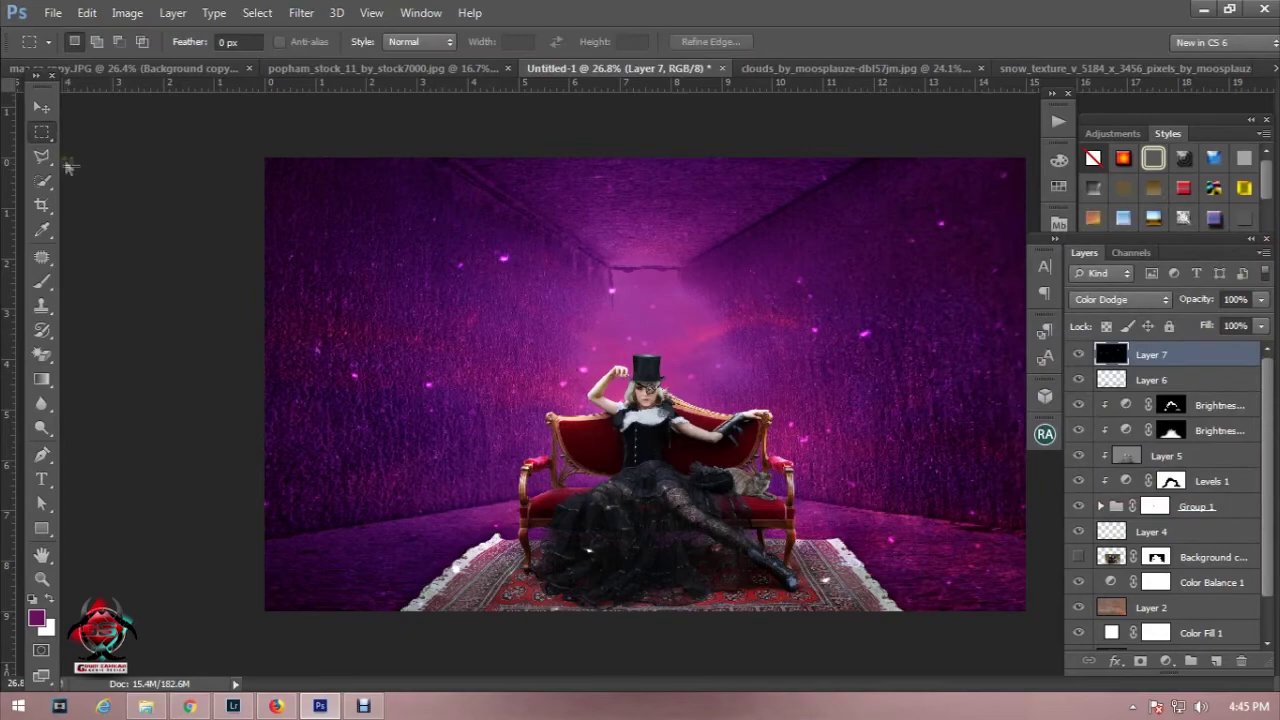
{"action": "scroll", "coordinate": [626, 398], "scroll_direction": "down", "scroll_amount": 3}
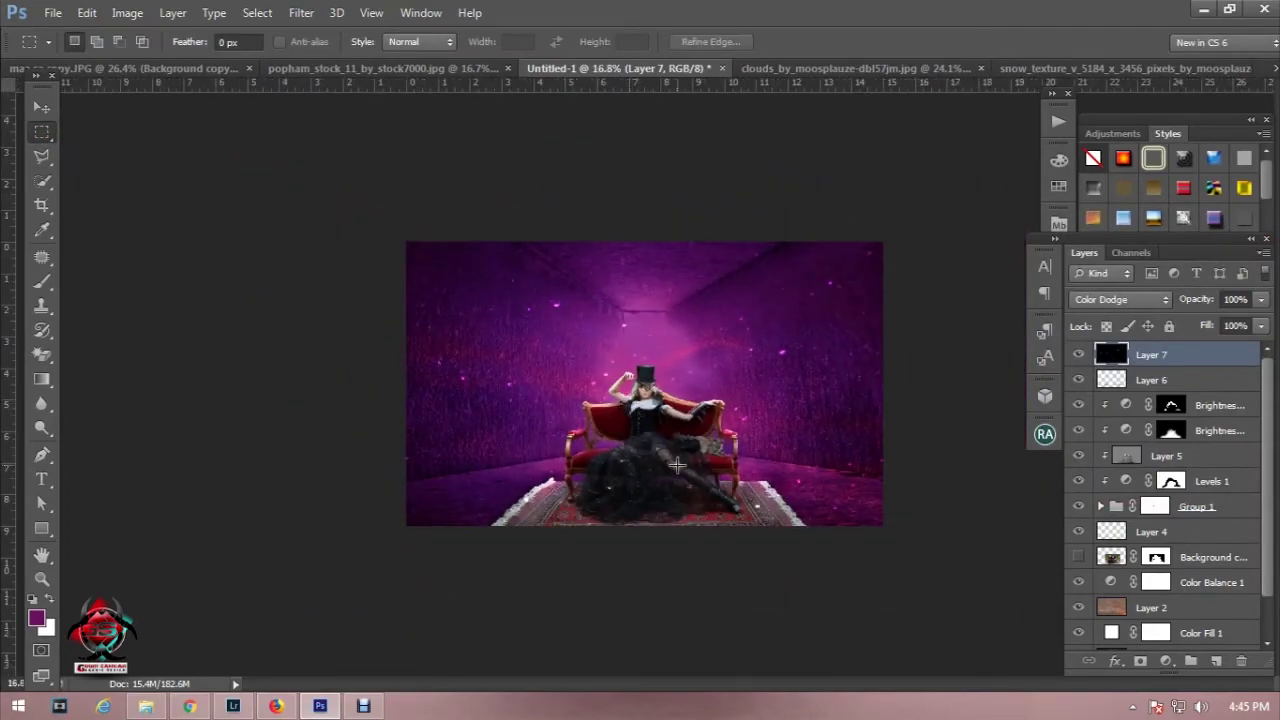
{"action": "scroll", "coordinate": [678, 466], "scroll_direction": "up", "scroll_amount": 1}
{"action": "scroll", "coordinate": [733, 512], "scroll_direction": "up", "scroll_amount": 1}
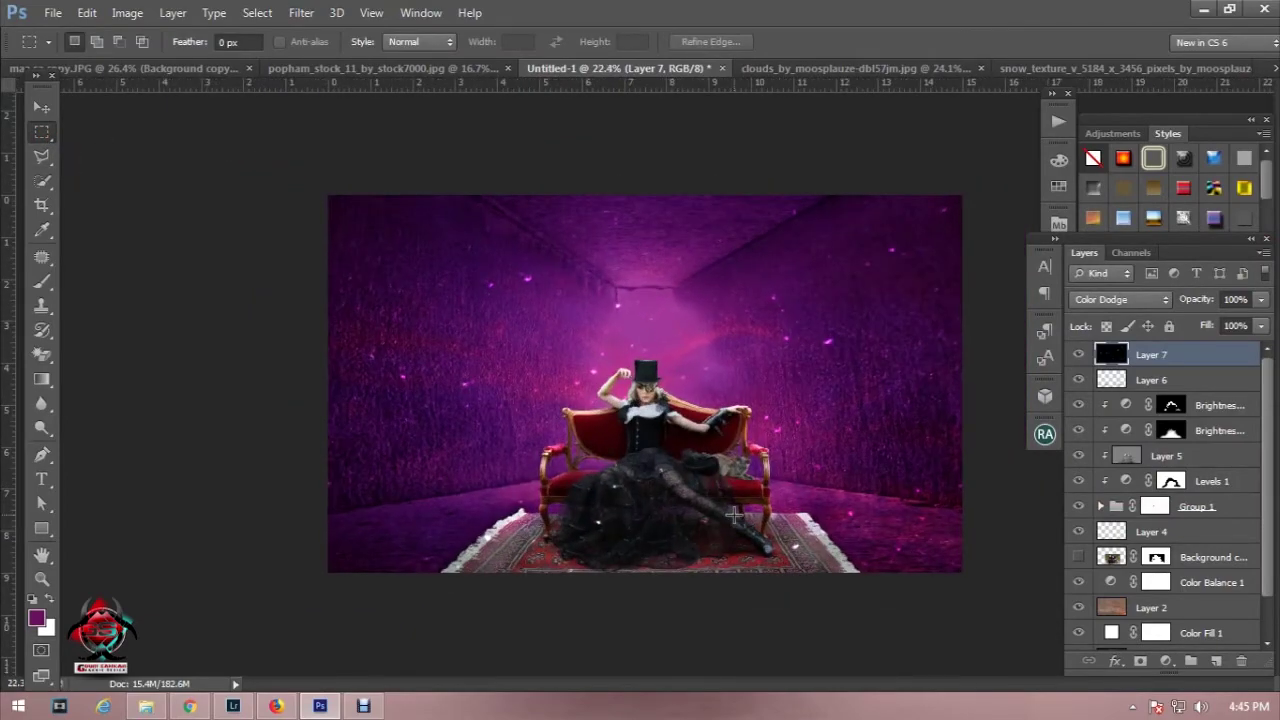
{"action": "scroll", "coordinate": [733, 512], "scroll_direction": "up", "scroll_amount": 1}
{"action": "scroll", "coordinate": [733, 512], "scroll_direction": "up", "scroll_amount": 3}
{"action": "left_click", "coordinate": [1128, 458]}
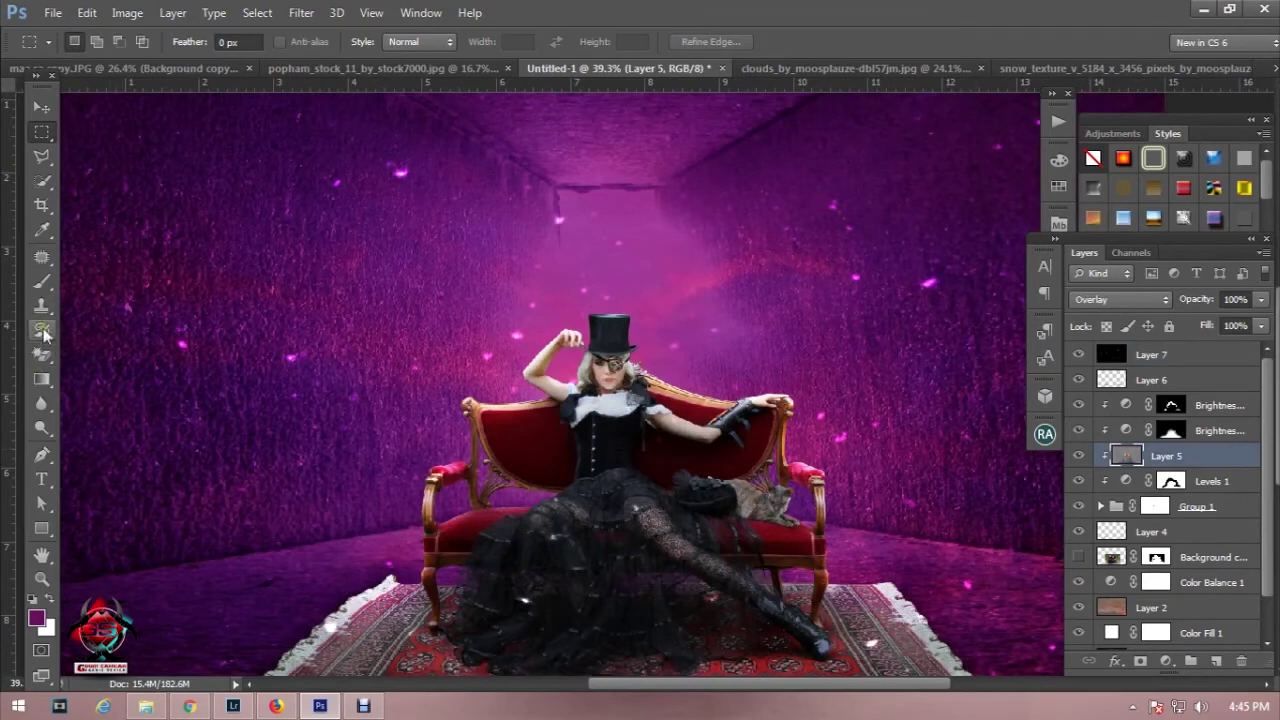
Step: Dodge the midtones of the woman's face, eye patch and left sofa back at 86% exposure
{"action": "left_click", "coordinate": [42, 428]}
{"action": "scroll", "coordinate": [609, 409], "scroll_direction": "up", "scroll_amount": 1}
{"action": "mouse_move", "coordinate": [634, 351]}
{"action": "left_mouse_down"}
{"action": "mouse_move", "coordinate": [636, 334]}
{"action": "mouse_move", "coordinate": [581, 325]}
{"action": "left_mouse_up"}
{"action": "left_click_drag", "start_coordinate": [559, 369], "coordinate": [578, 347]}
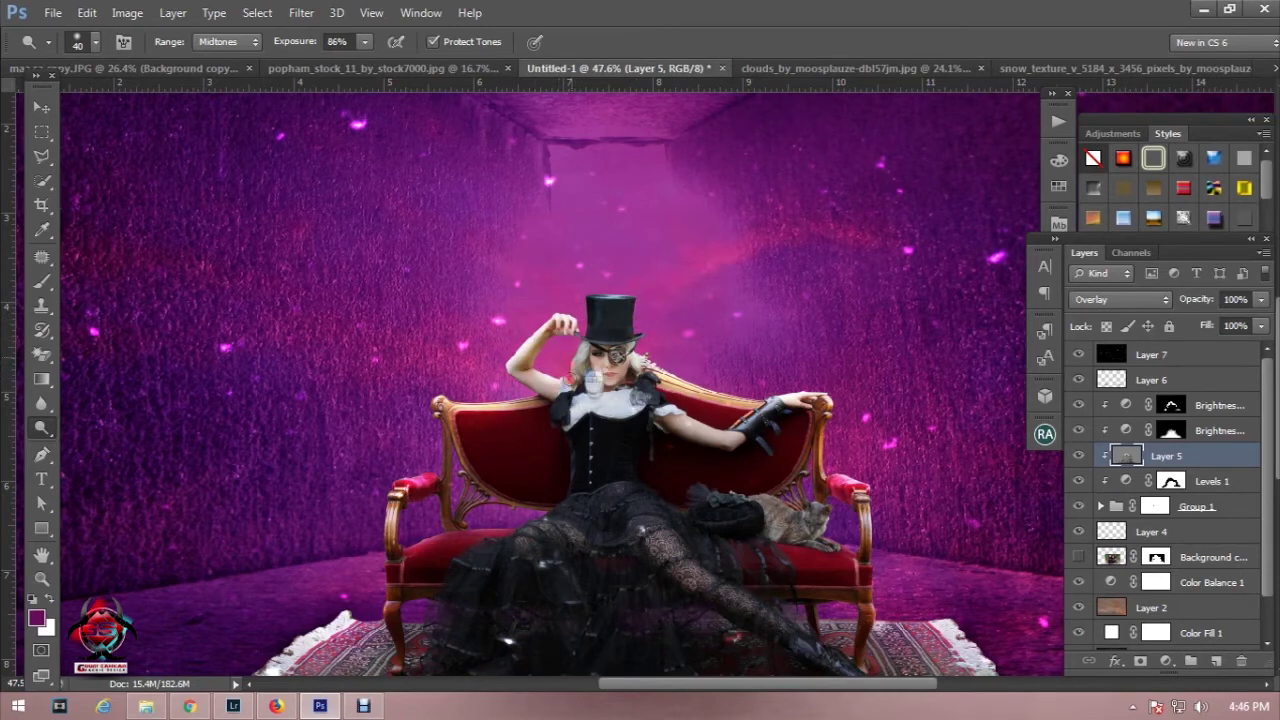
{"action": "left_click_drag", "start_coordinate": [535, 420], "coordinate": [531, 395]}
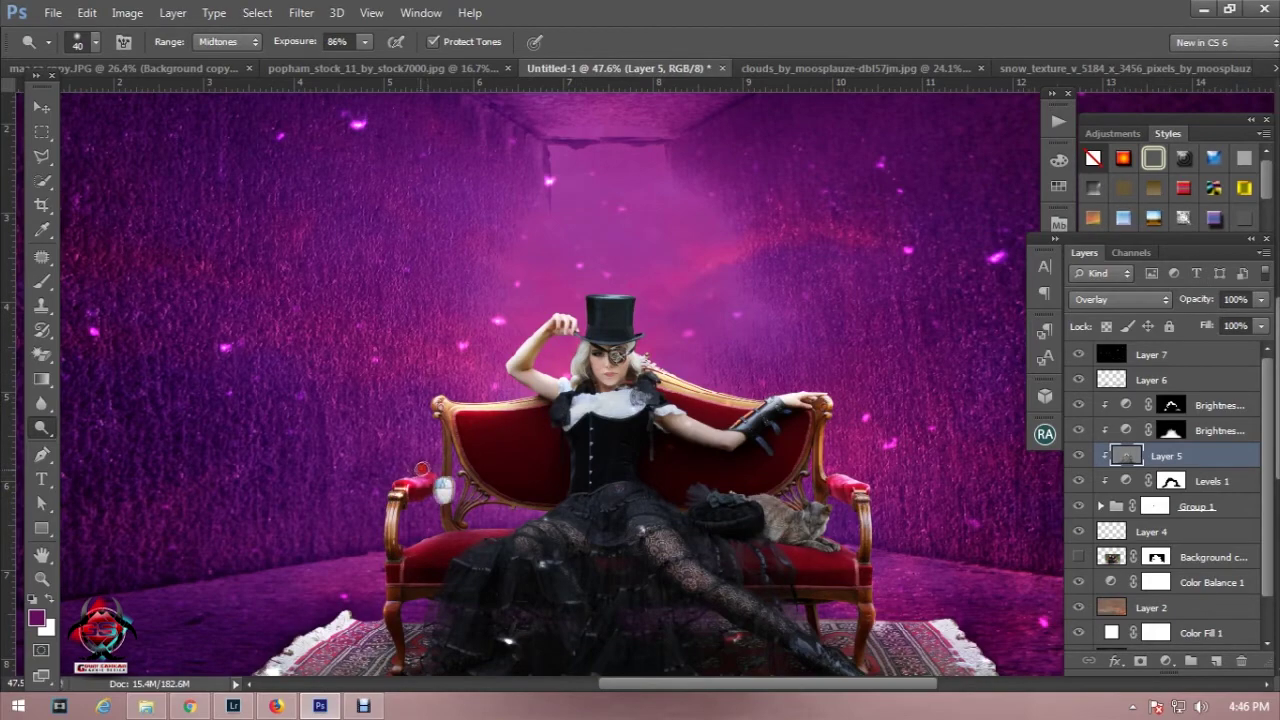
{"action": "key", "text": "ctrl+minus"}
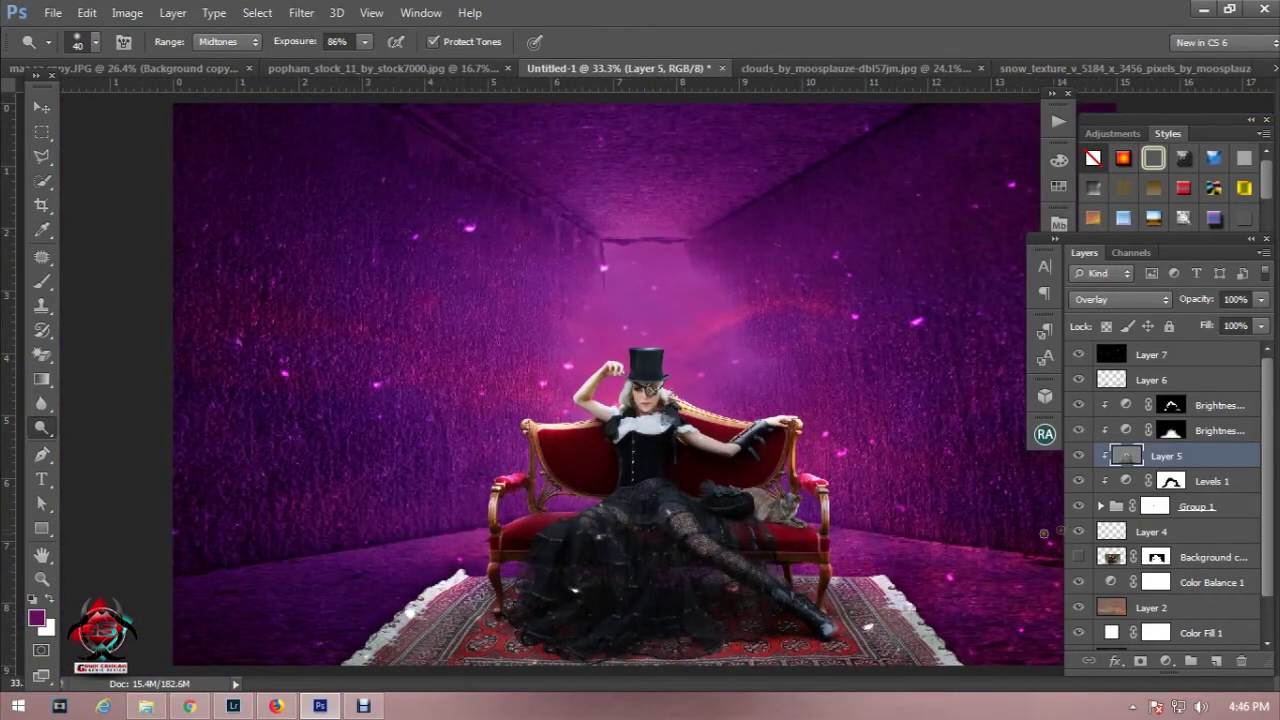
{"action": "scroll", "coordinate": [807, 523], "scroll_direction": "down", "scroll_amount": 1}
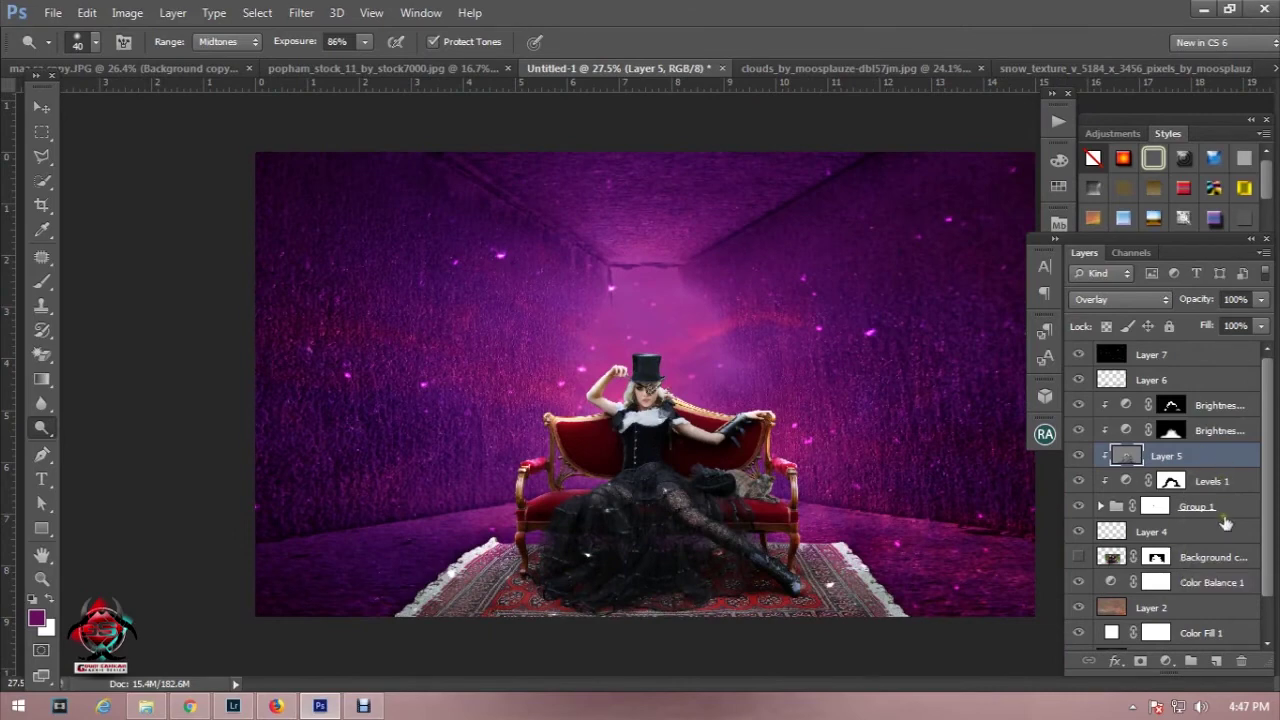
{"action": "left_click", "coordinate": [1244, 415]}
Step: Add a Color Balance adjustment layer clipped to the layer below
{"action": "left_click", "coordinate": [1168, 662]}
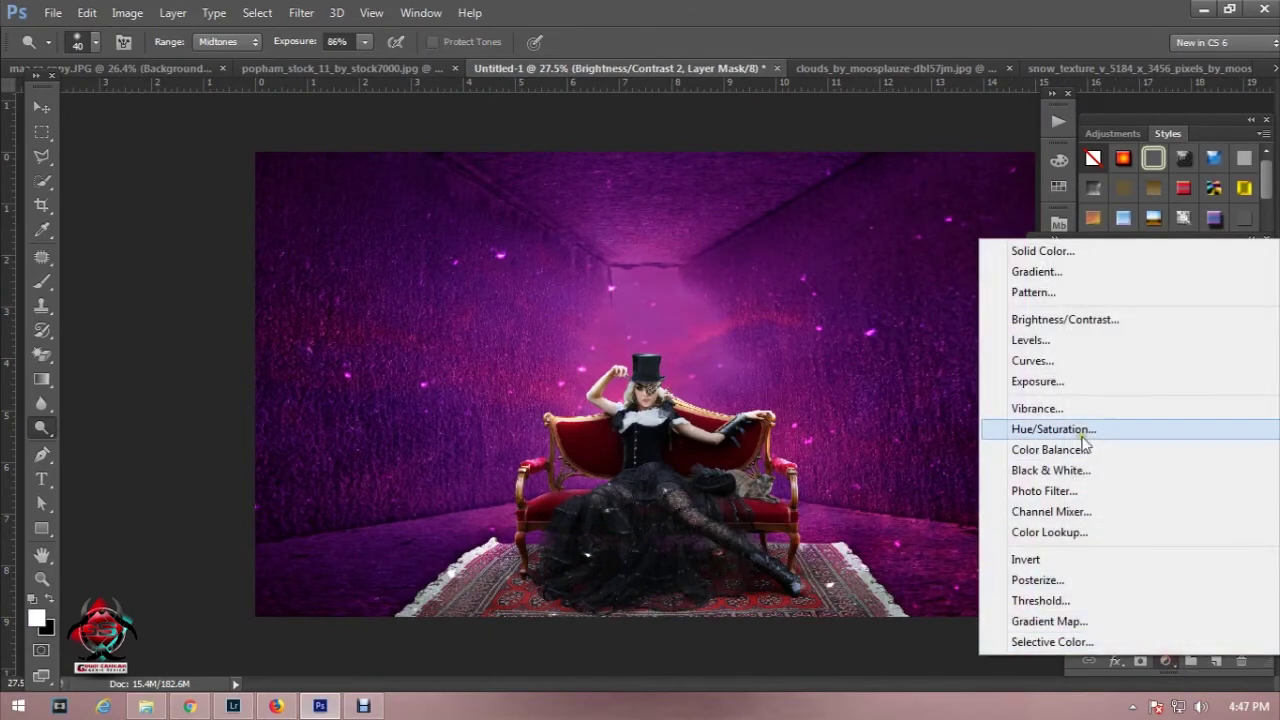
{"action": "left_click", "coordinate": [1068, 455]}
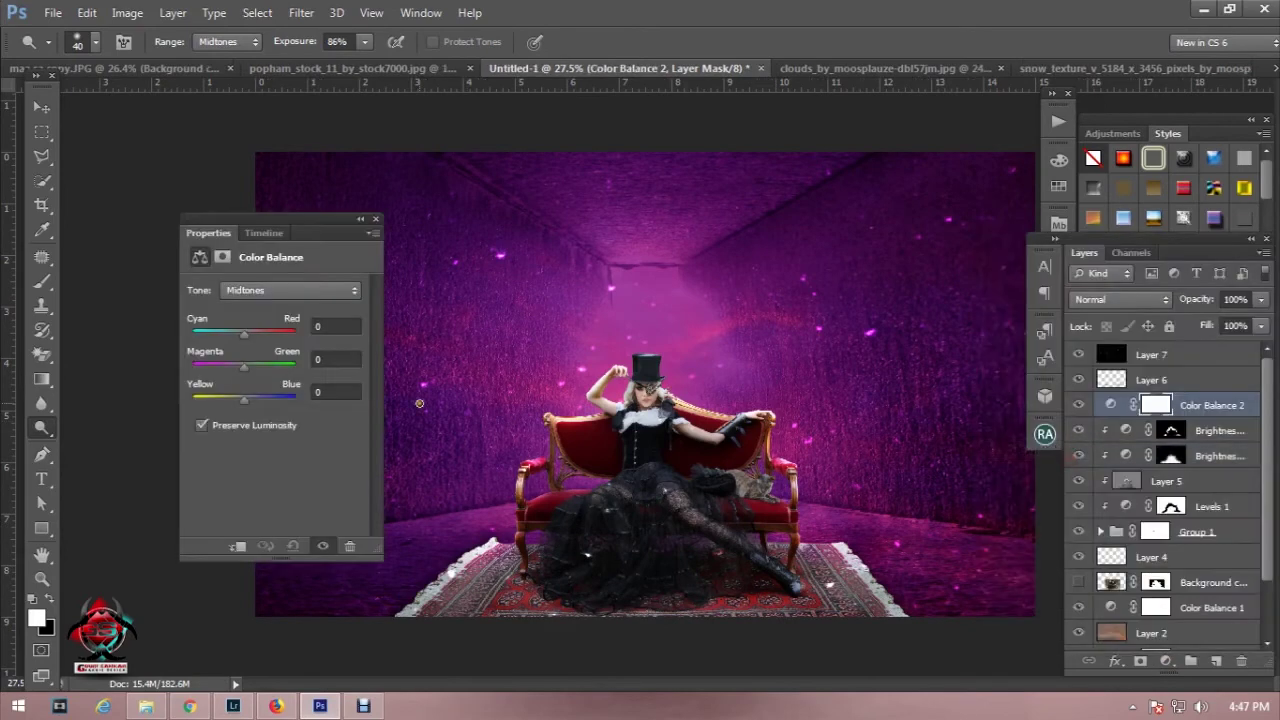
{"action": "left_click_drag", "start_coordinate": [245, 342], "coordinate": [260, 336]}
{"action": "left_click", "coordinate": [238, 546]}
{"action": "left_click_drag", "start_coordinate": [261, 340], "coordinate": [264, 338]}
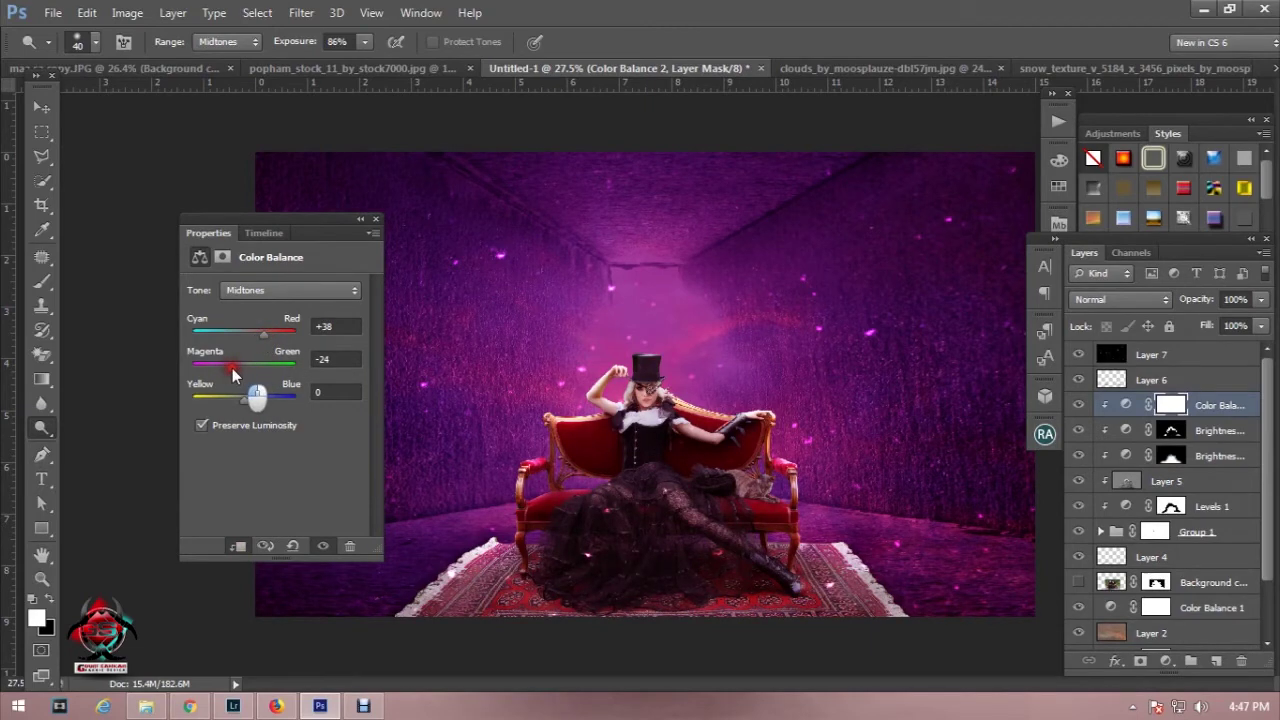
Step: Set the midtones to -16 cyan, -62 magenta, -38 yellow and compare before and after
{"action": "left_click_drag", "start_coordinate": [245, 398], "coordinate": [251, 398]}
{"action": "left_click_drag", "start_coordinate": [230, 368], "coordinate": [221, 368]}
{"action": "left_click_drag", "start_coordinate": [238, 339], "coordinate": [233, 343]}
{"action": "mouse_move", "coordinate": [238, 368]}
{"action": "left_mouse_down"}
{"action": "mouse_move", "coordinate": [214, 368]}
{"action": "mouse_move", "coordinate": [240, 370]}
{"action": "mouse_move", "coordinate": [221, 364]}
{"action": "mouse_move", "coordinate": [219, 404]}
{"action": "mouse_move", "coordinate": [240, 407]}
{"action": "mouse_move", "coordinate": [229, 411]}
{"action": "left_mouse_up"}
{"action": "left_click_drag", "start_coordinate": [249, 331], "coordinate": [212, 376]}
{"action": "mouse_move", "coordinate": [228, 399]}
{"action": "left_mouse_down"}
{"action": "mouse_move", "coordinate": [213, 403]}
{"action": "mouse_move", "coordinate": [226, 403]}
{"action": "left_mouse_up"}
{"action": "left_click", "coordinate": [320, 547]}
{"action": "left_click", "coordinate": [320, 547]}
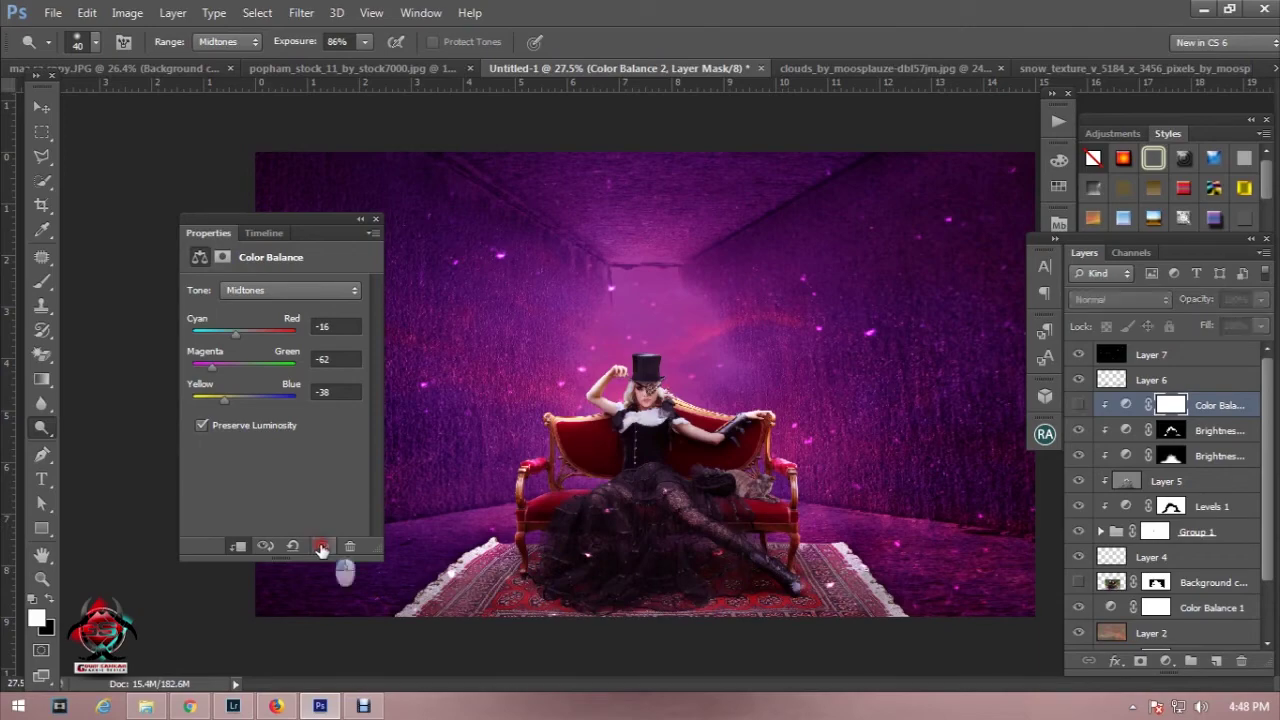
{"action": "left_click", "coordinate": [321, 547]}
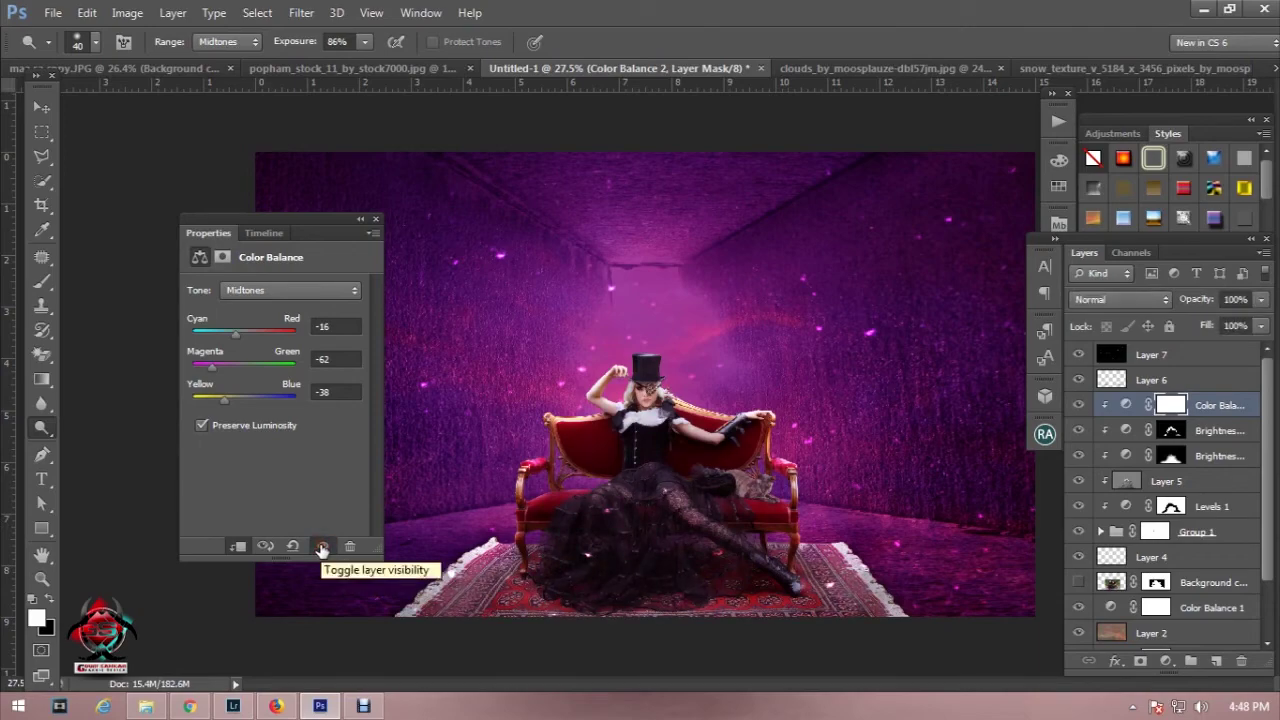
{"action": "left_click", "coordinate": [374, 222]}
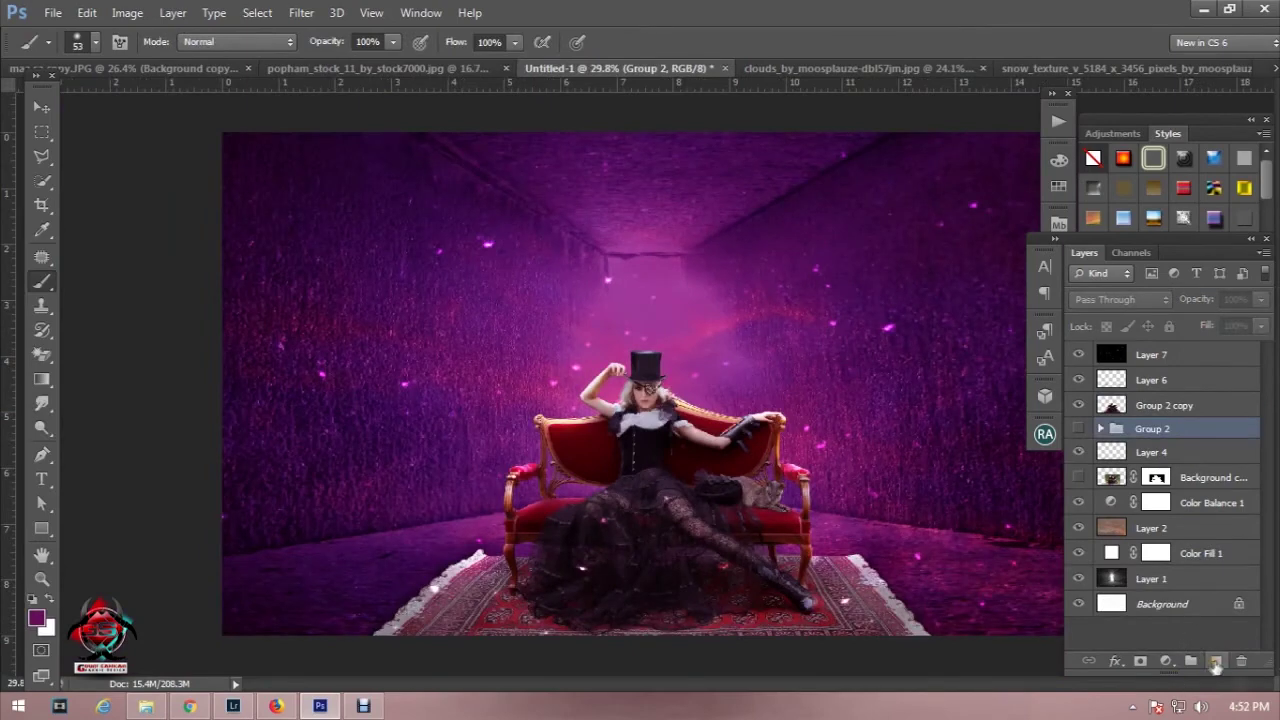
Step: On a new layer, paint a white spot above the woman with a 199 px soft brush
{"action": "left_click", "coordinate": [1215, 662]}
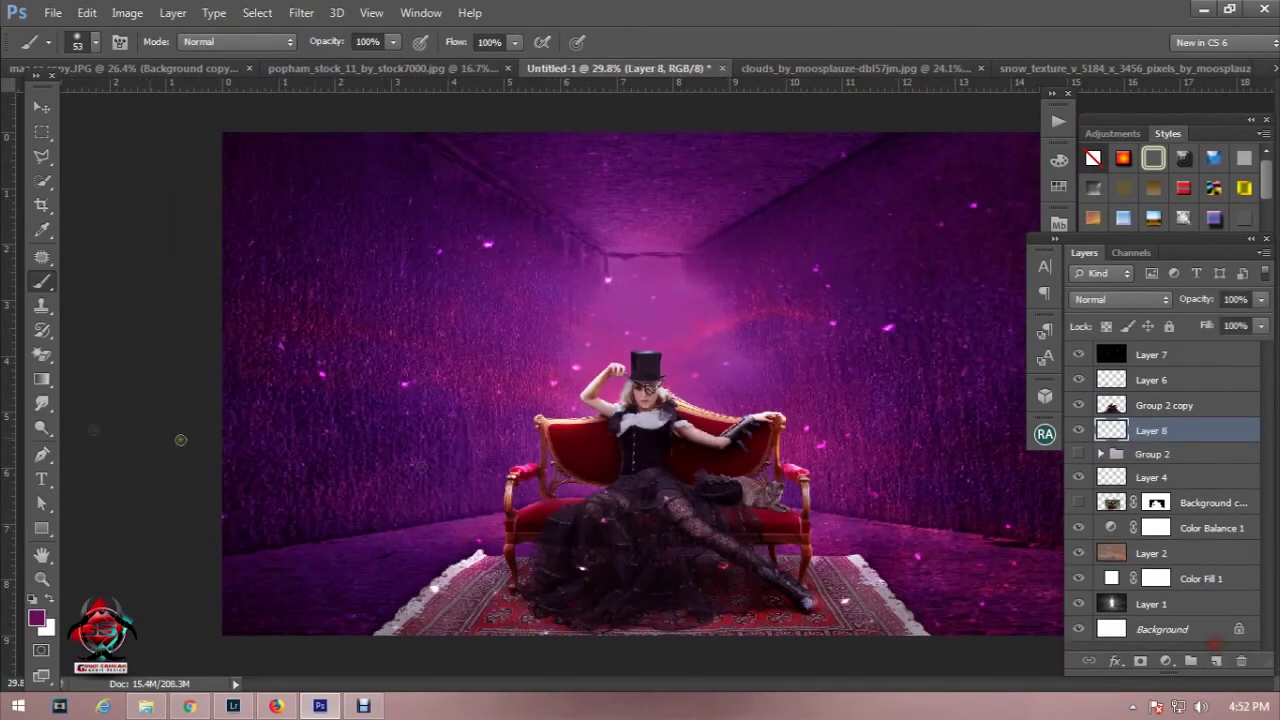
{"action": "left_click", "coordinate": [37, 617]}
{"action": "left_click", "coordinate": [233, 454]}
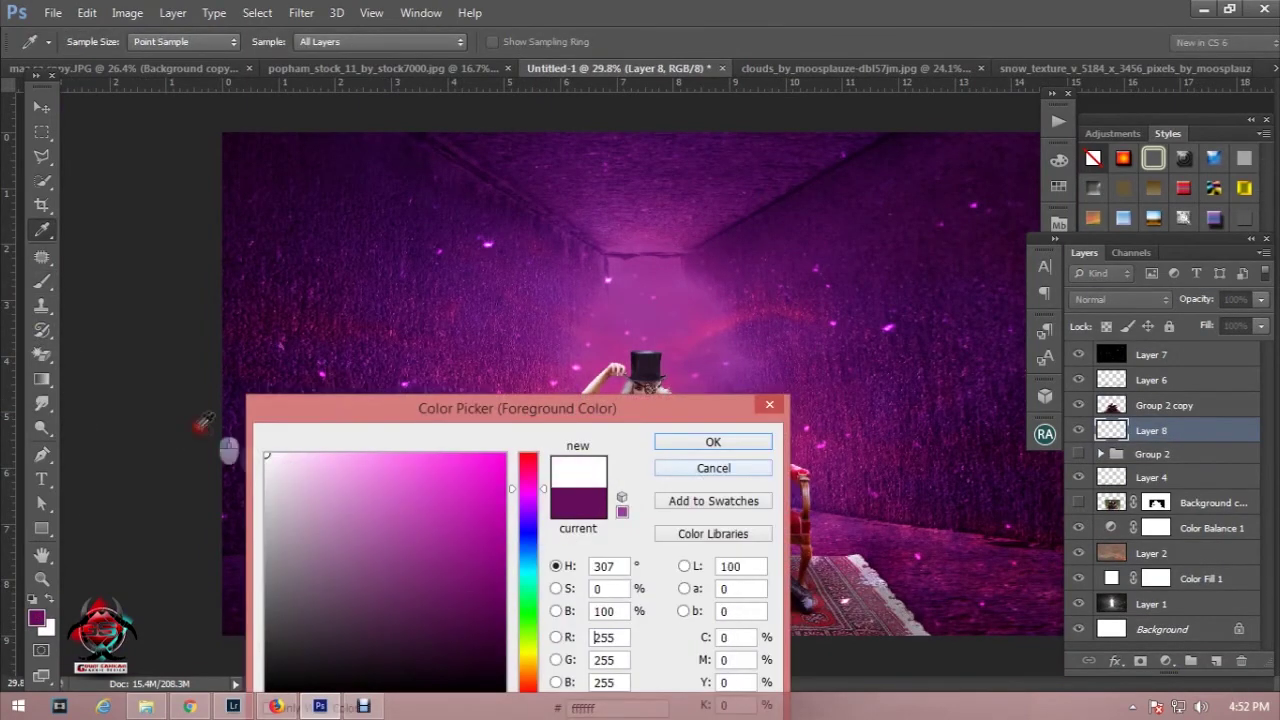
{"action": "left_click", "coordinate": [720, 446]}
{"action": "right_click", "coordinate": [667, 278]}
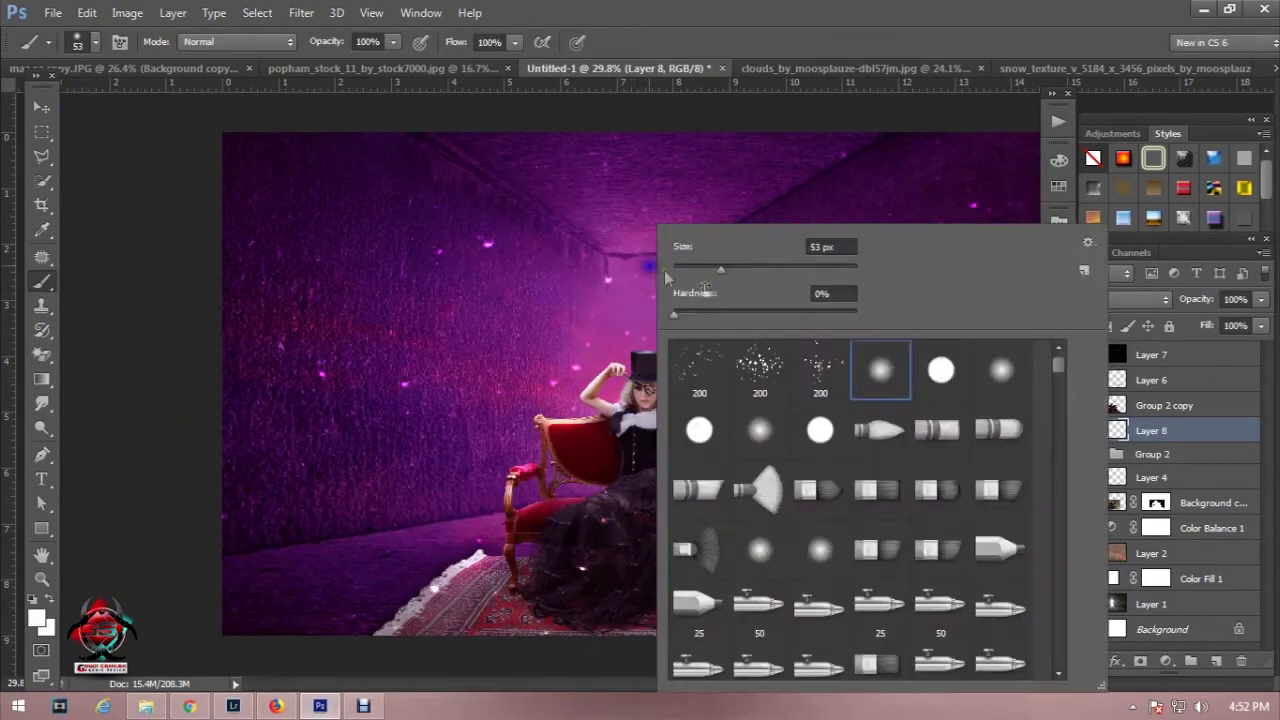
{"action": "left_click_drag", "start_coordinate": [720, 269], "coordinate": [818, 269]}
{"action": "key", "text": "Return"}
{"action": "left_click", "coordinate": [605, 328]}
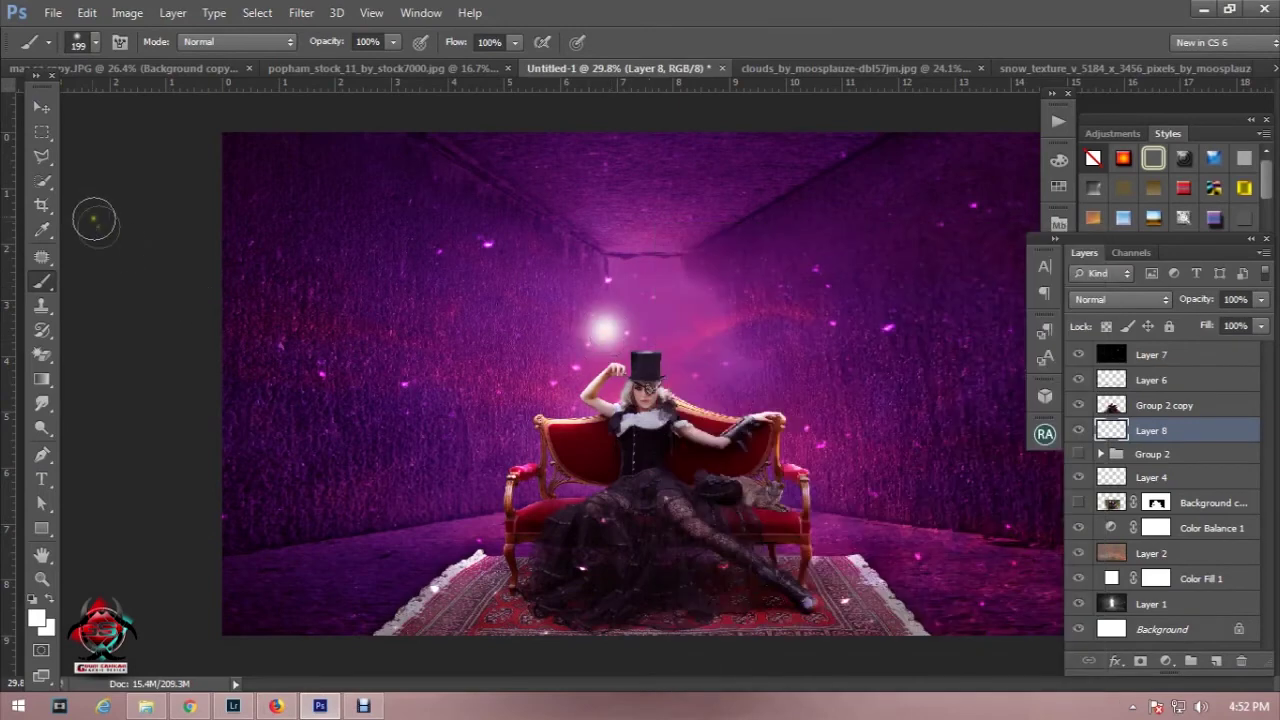
Step: Enlarge the white glow, move it down behind the woman, and lower its opacity
{"action": "left_click", "coordinate": [47, 112]}
{"action": "left_click_drag", "start_coordinate": [650, 374], "coordinate": [778, 502]}
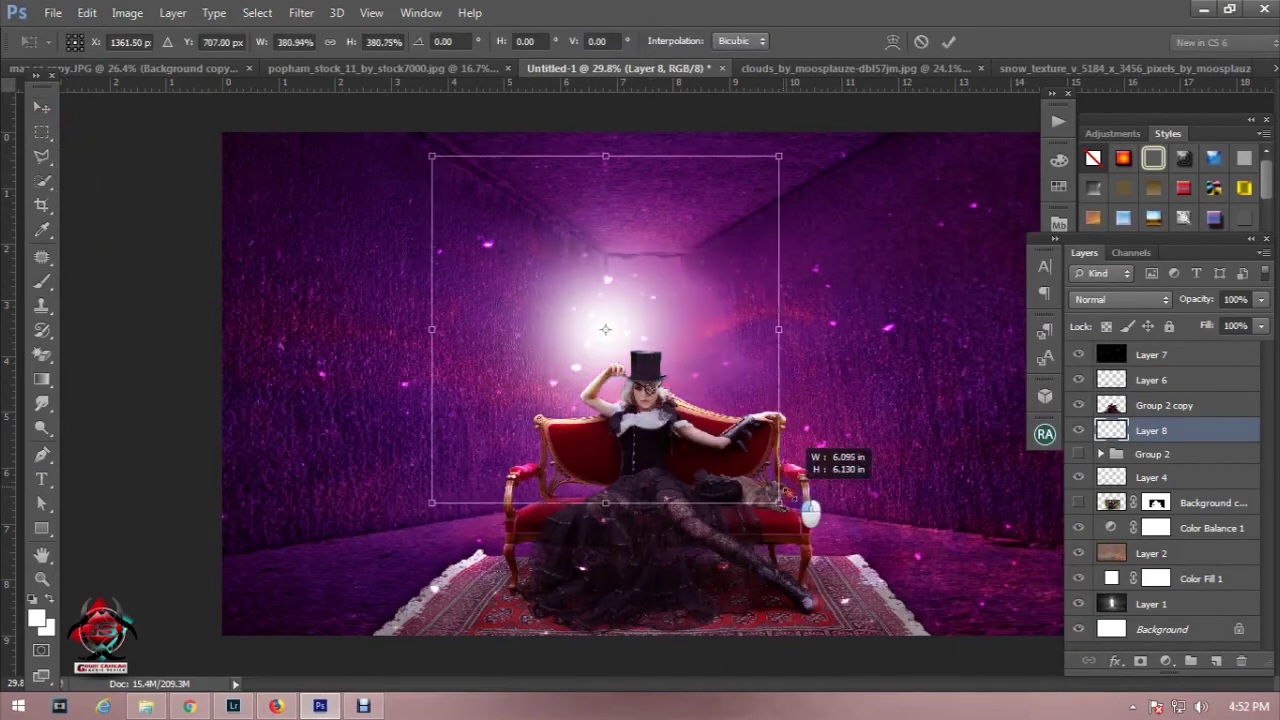
{"action": "left_click_drag", "start_coordinate": [700, 409], "coordinate": [748, 477]}
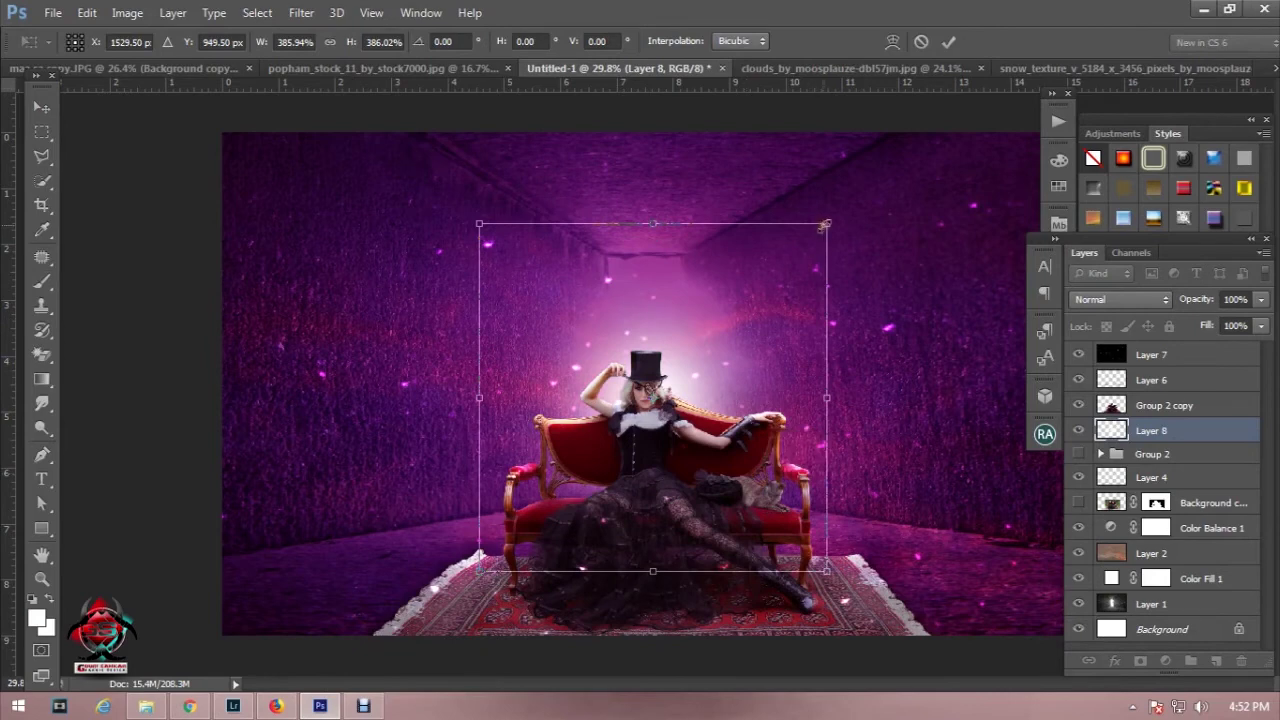
{"action": "left_click_drag", "start_coordinate": [827, 223], "coordinate": [855, 201]}
{"action": "key", "text": "Return"}
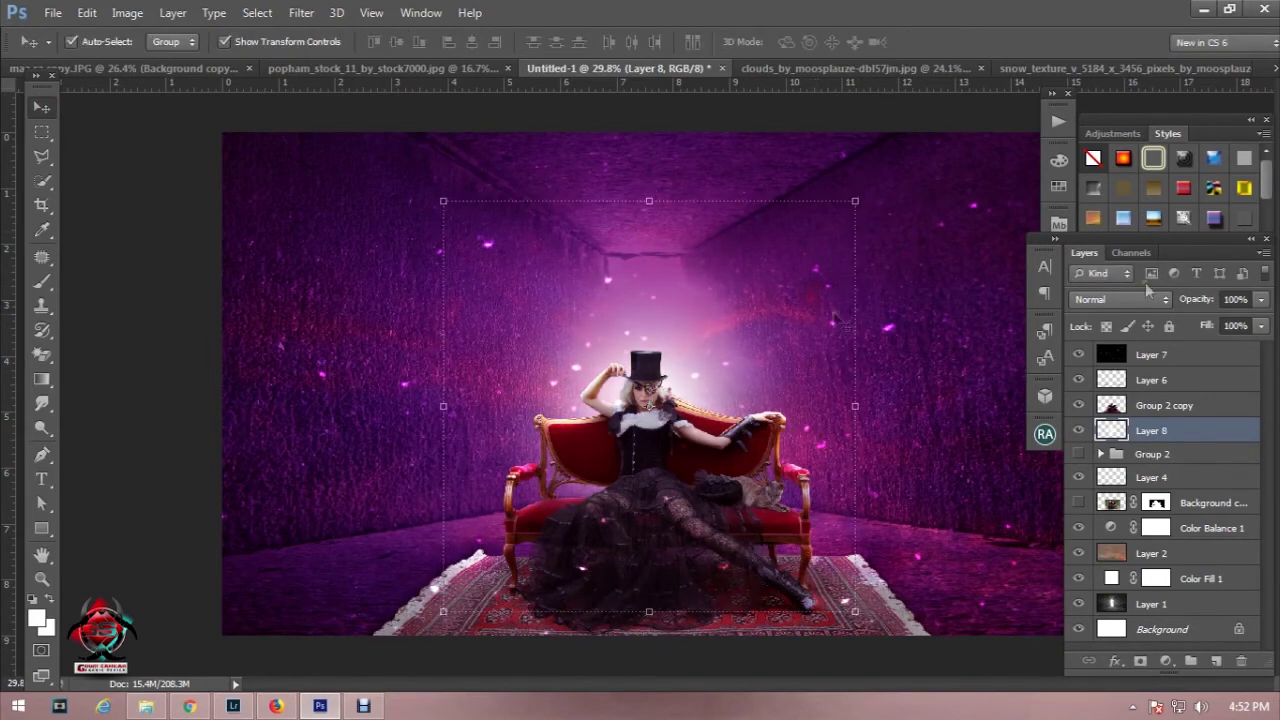
{"action": "mouse_move", "coordinate": [1196, 305]}
{"action": "left_mouse_down"}
{"action": "mouse_move", "coordinate": [986, 366]}
{"action": "mouse_move", "coordinate": [1018, 350]}
{"action": "mouse_move", "coordinate": [1007, 356]}
{"action": "left_mouse_up"}
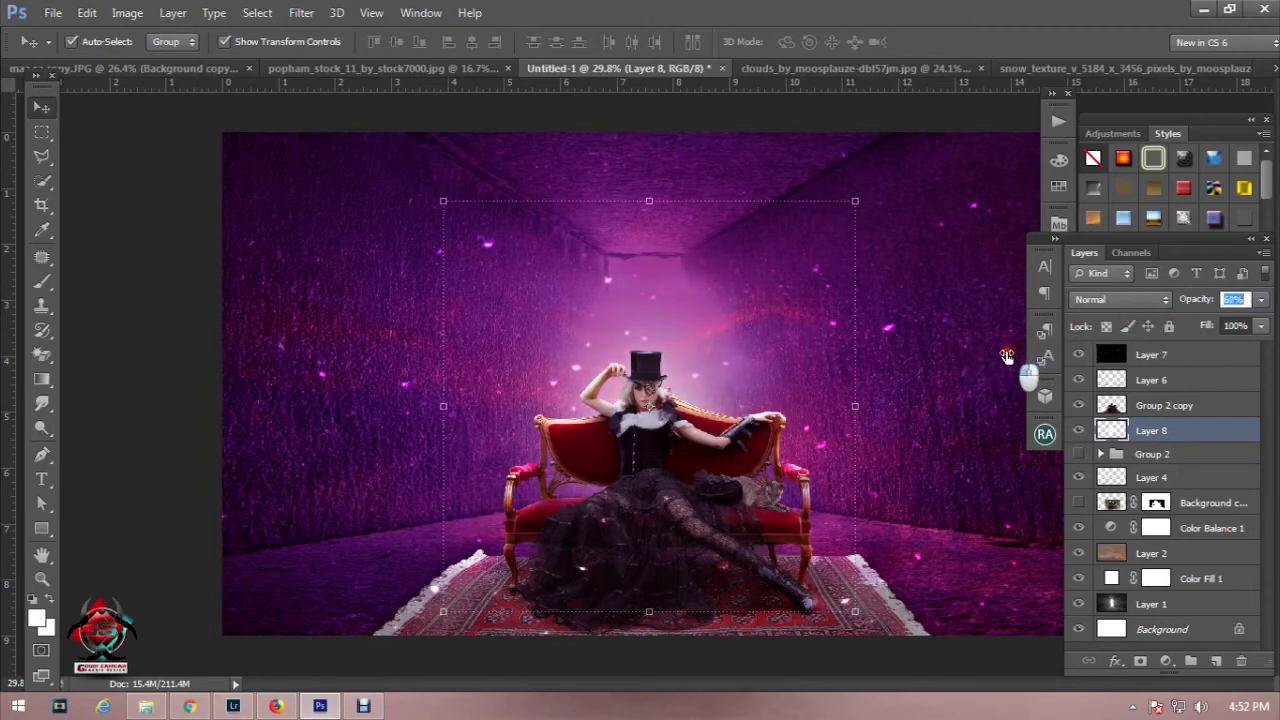
Step: Widen the glow and blend it in Screen mode at about 70% opacity
{"action": "key", "text": "ctrl+t"}
{"action": "left_click_drag", "start_coordinate": [855, 201], "coordinate": [847, 315]}
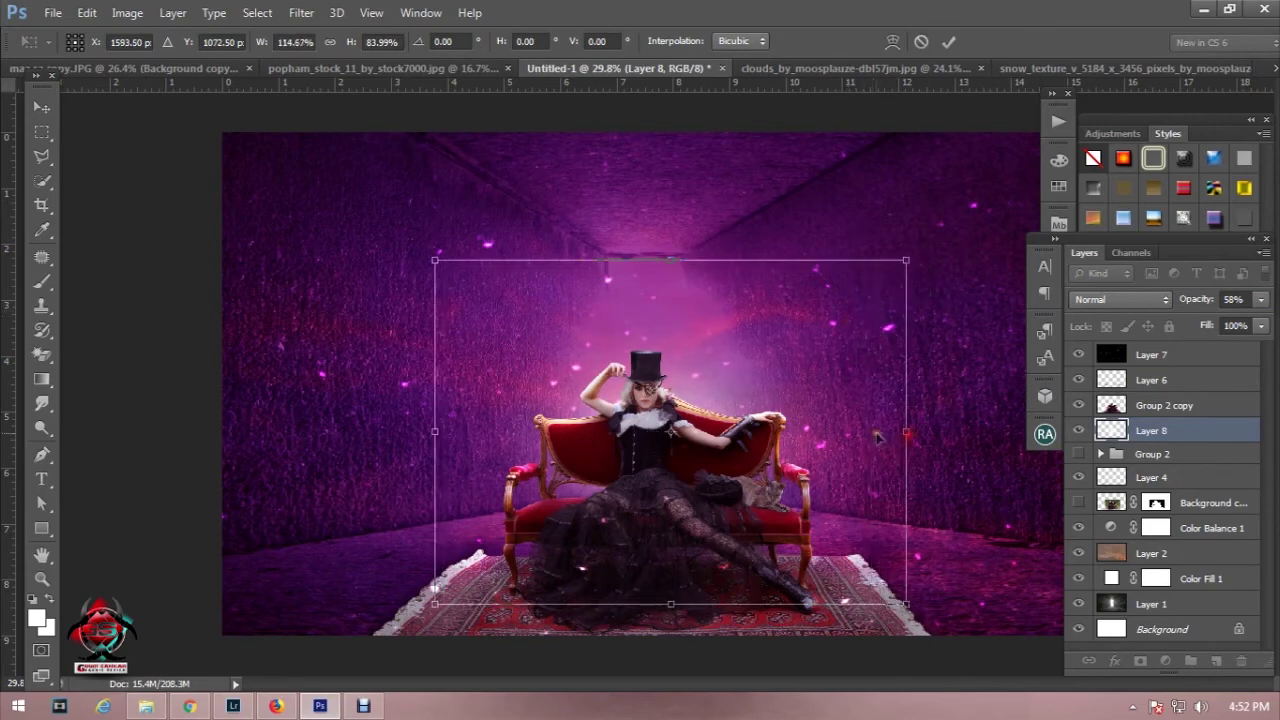
{"action": "mouse_move", "coordinate": [847, 315]}
{"action": "left_mouse_down"}
{"action": "mouse_move", "coordinate": [855, 433]}
{"action": "mouse_move", "coordinate": [867, 433]}
{"action": "left_mouse_up"}
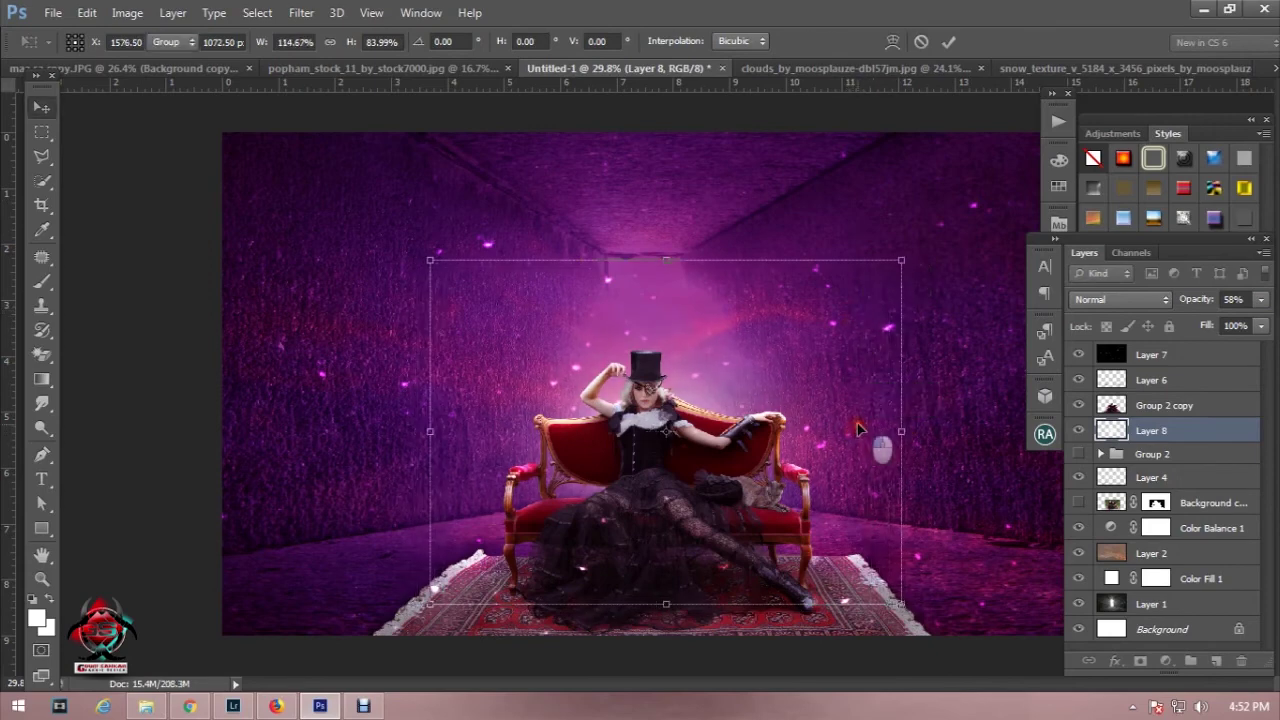
{"action": "key", "text": "Return"}
{"action": "left_click_drag", "start_coordinate": [1190, 305], "coordinate": [1188, 304]}
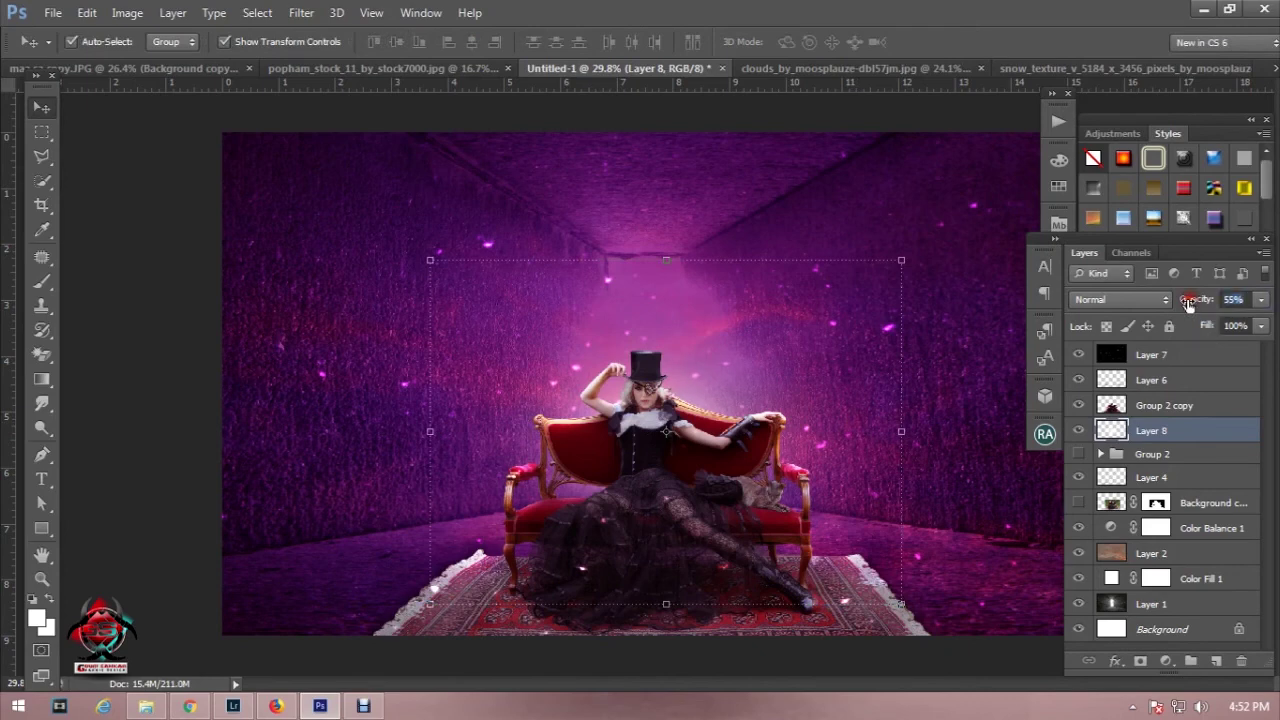
{"action": "left_click", "coordinate": [1120, 299]}
{"action": "left_click", "coordinate": [1116, 165]}
{"action": "left_click_drag", "start_coordinate": [1185, 305], "coordinate": [1200, 305]}
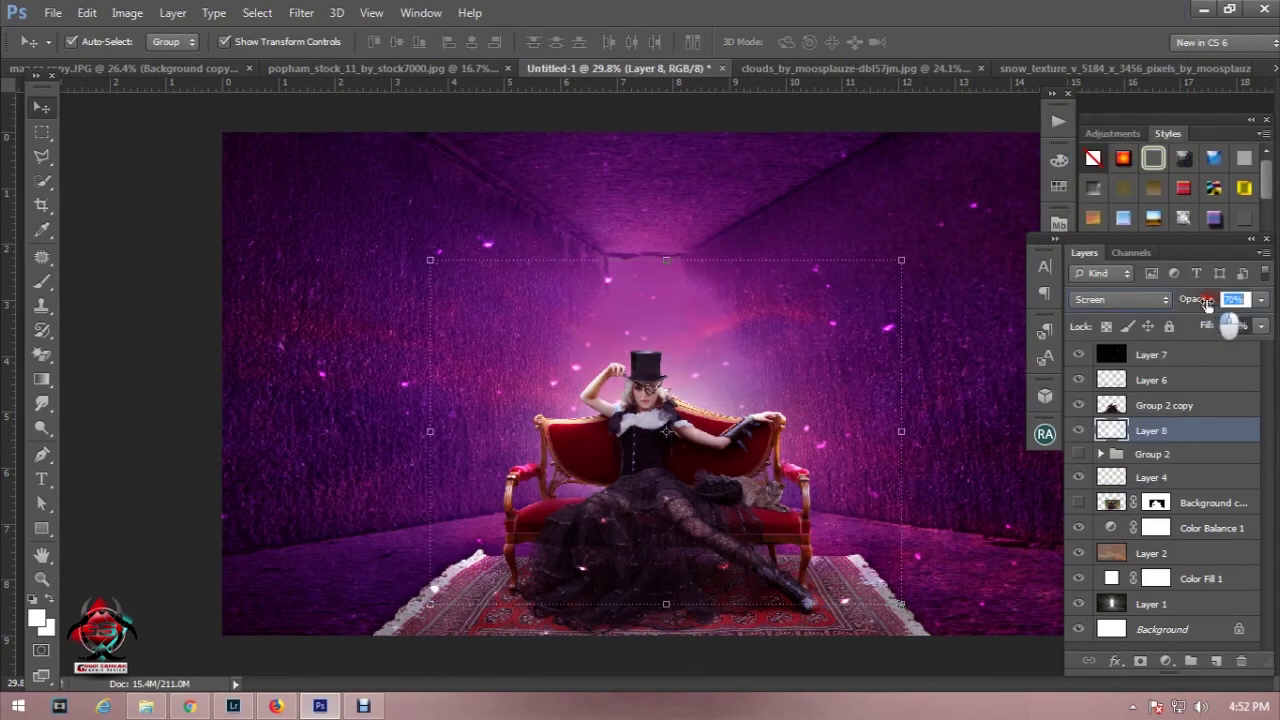
Step: Finish transforming the glow and raise Layer 8's opacity to about 73%
{"action": "key", "text": "ctrl+t"}
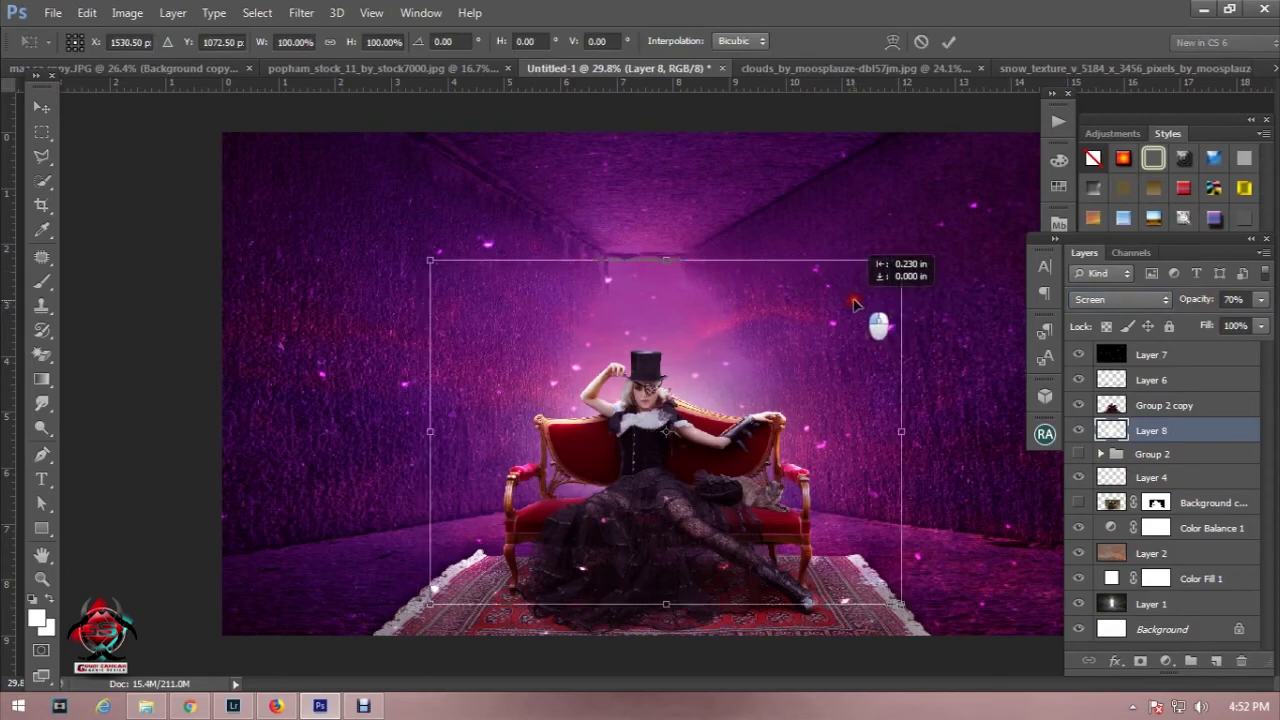
{"action": "scroll", "coordinate": [843, 378], "scroll_direction": "up", "scroll_amount": 3}
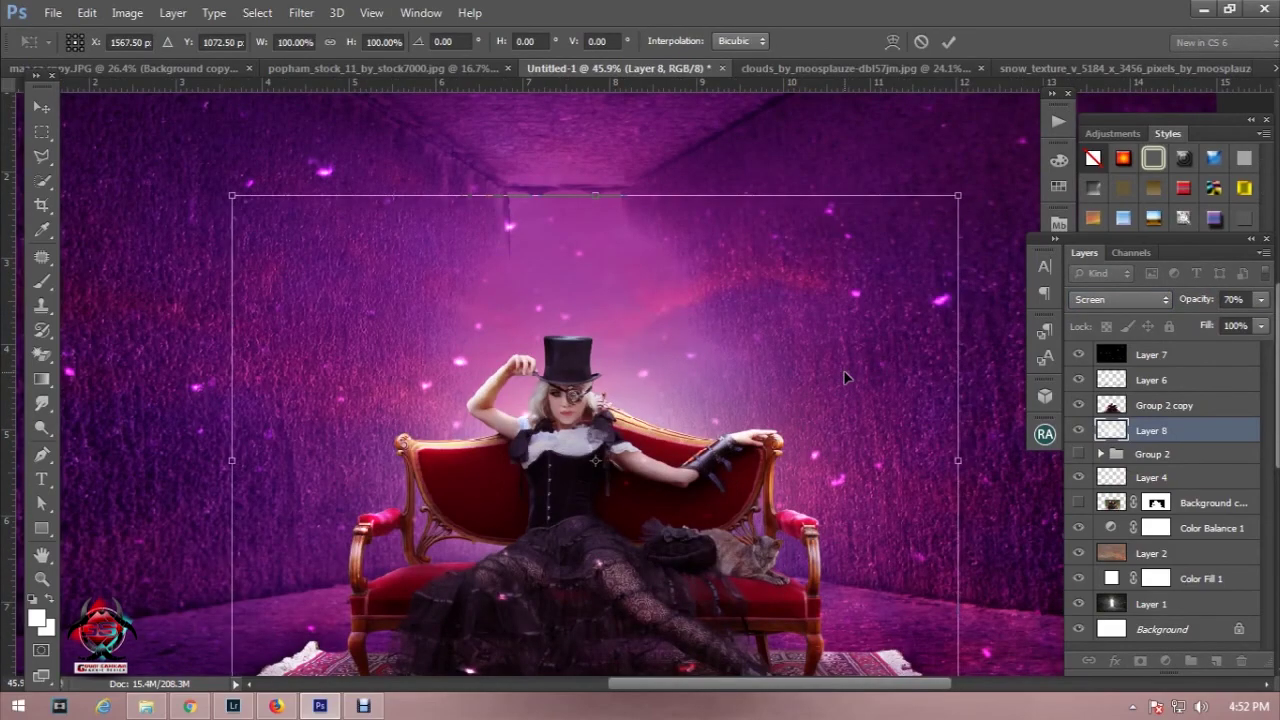
{"action": "scroll", "coordinate": [843, 378], "scroll_direction": "down", "scroll_amount": 1}
{"action": "scroll", "coordinate": [835, 377], "scroll_direction": "down", "scroll_amount": 2}
{"action": "double_click", "coordinate": [805, 377]}
{"action": "left_click_drag", "start_coordinate": [1192, 302], "coordinate": [1198, 305]}
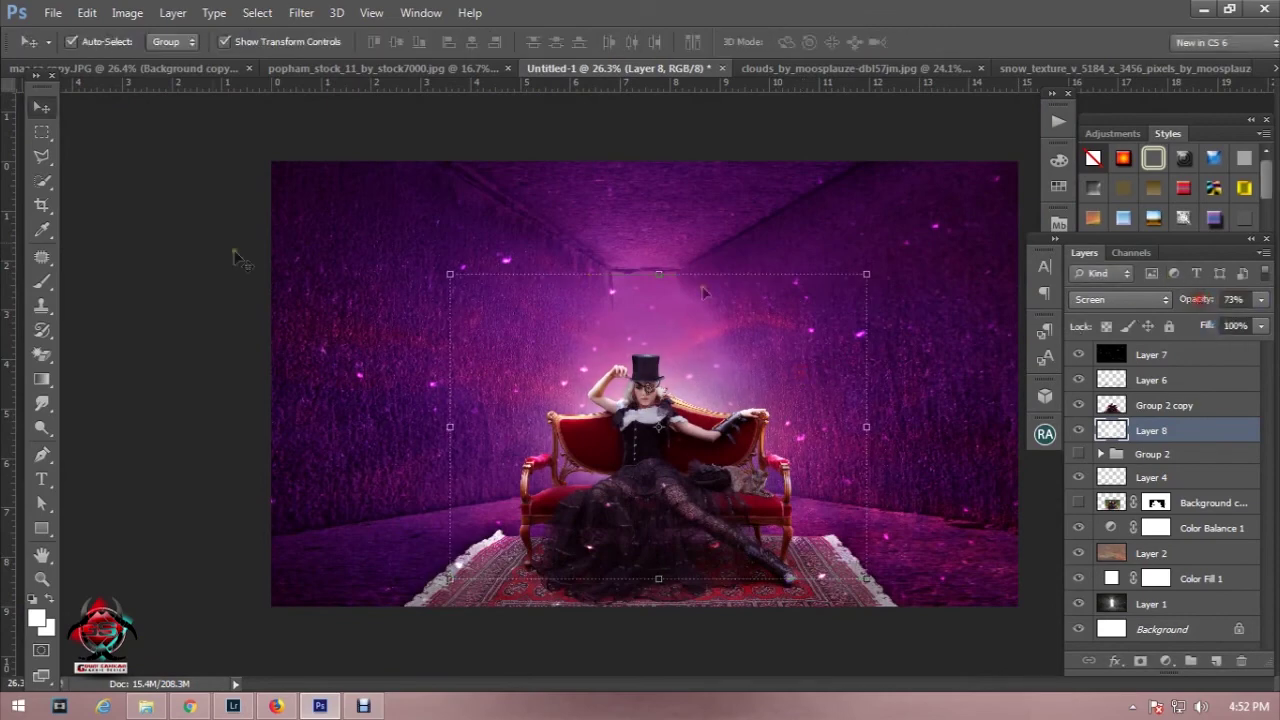
{"action": "key", "text": "m"}
{"action": "scroll", "coordinate": [729, 433], "scroll_direction": "down", "scroll_amount": 3}
{"action": "scroll", "coordinate": [729, 433], "scroll_direction": "up", "scroll_amount": 2}
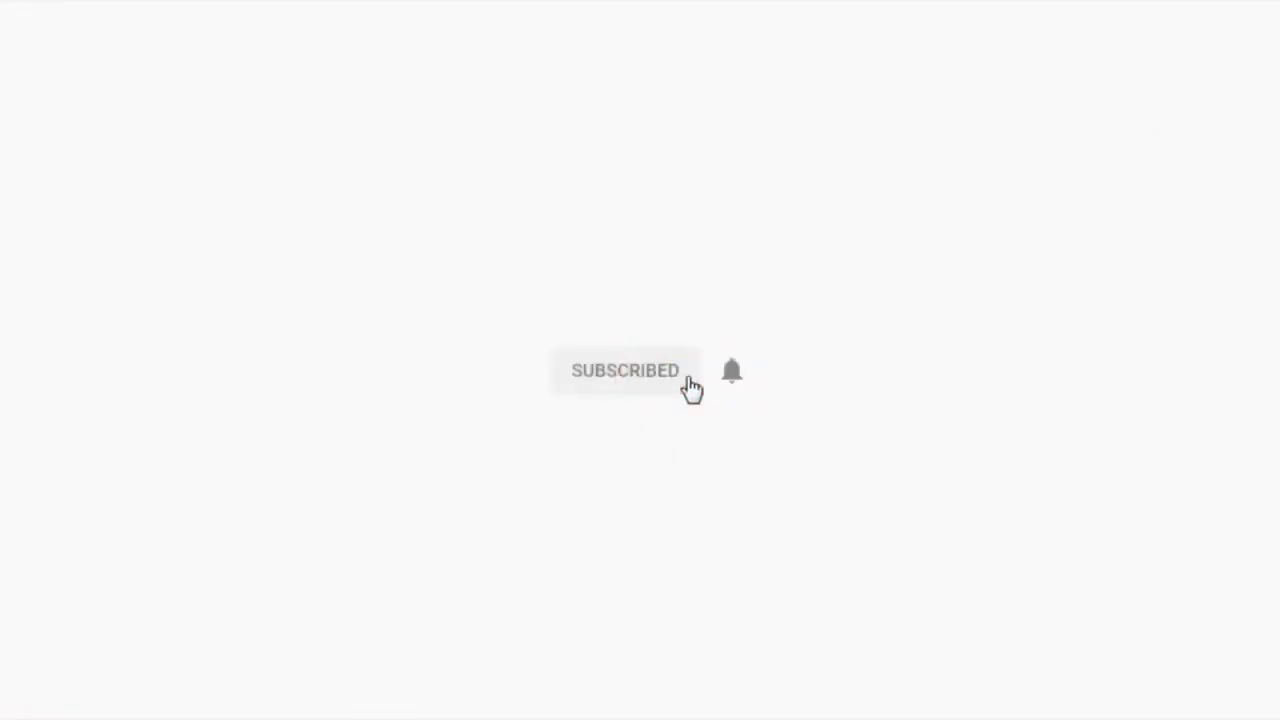